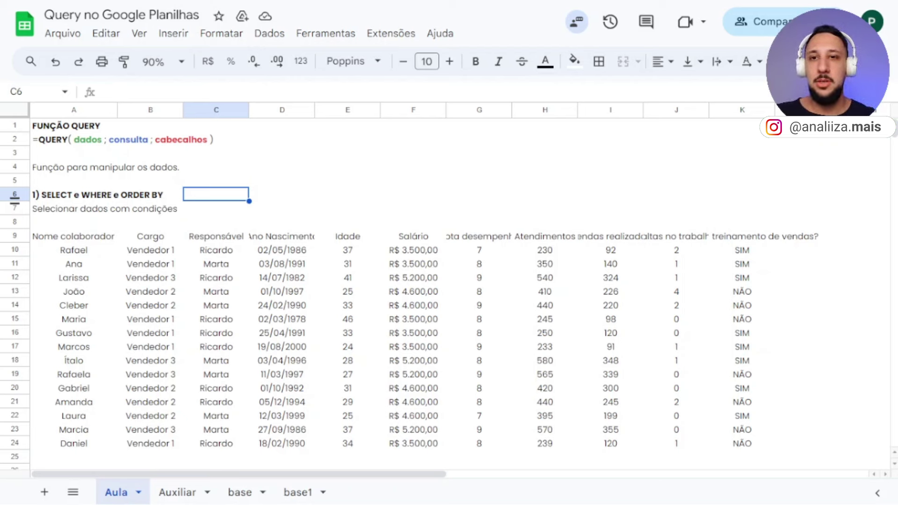
- Open the File menu and close it again without choosing anything
left_click(360, 181)
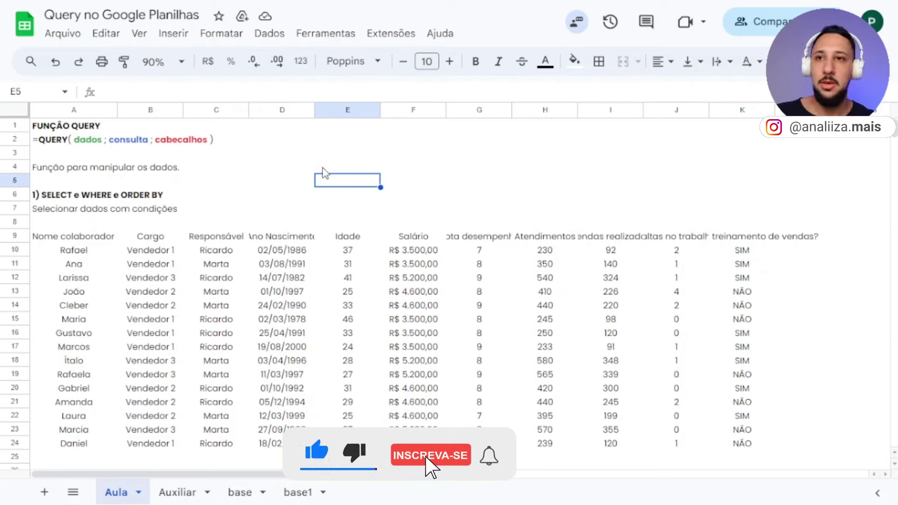
left_click(63, 35)
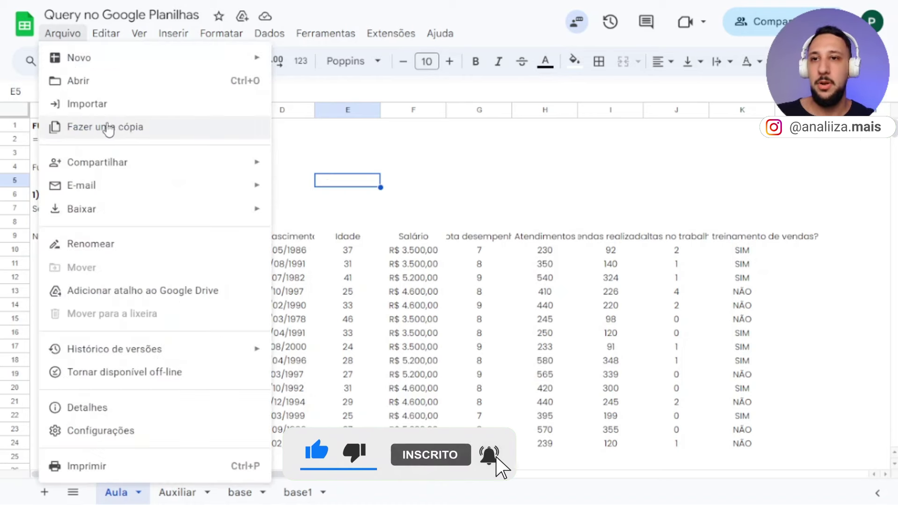
left_click(420, 174)
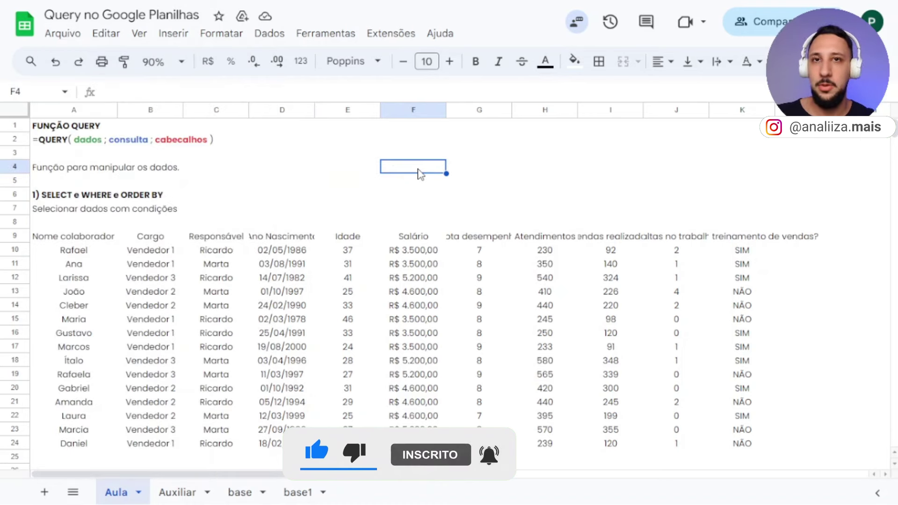
left_click(346, 182)
left_click(223, 185)
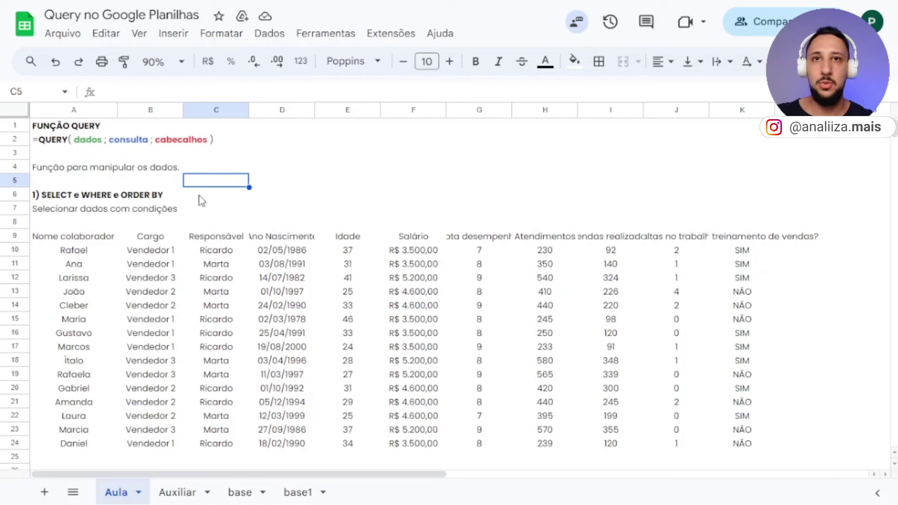
- Review the base sheet's employee names A2:A13, a birth date and salaries F2:F4
left_click(248, 493)
left_click_drag(76, 141, 65, 295)
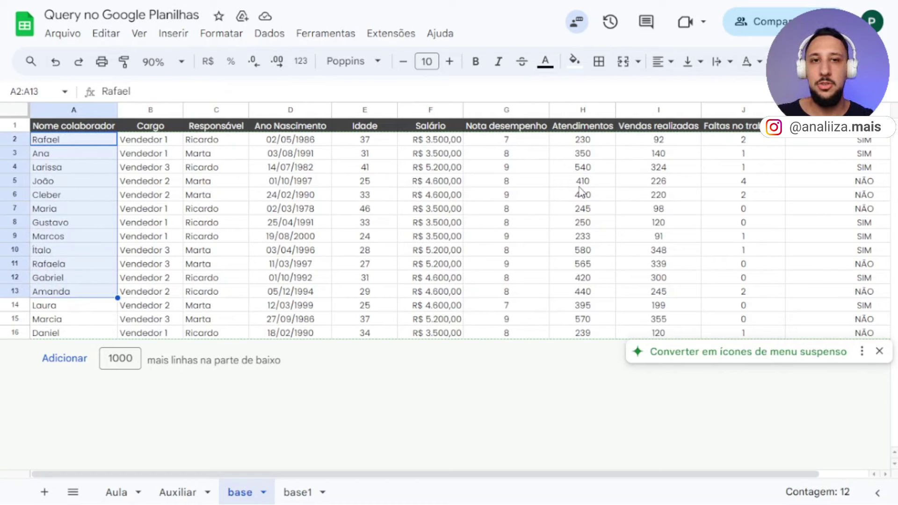
left_click(252, 194)
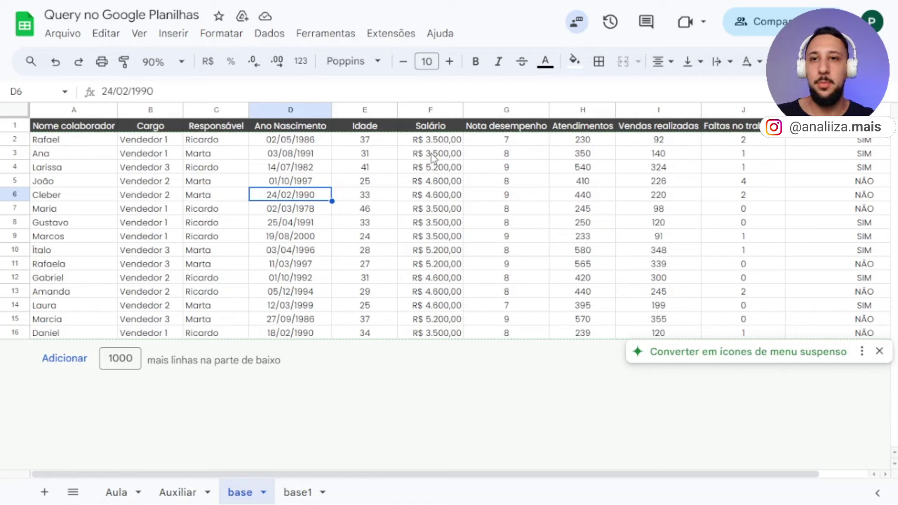
left_click_drag(432, 141, 434, 173)
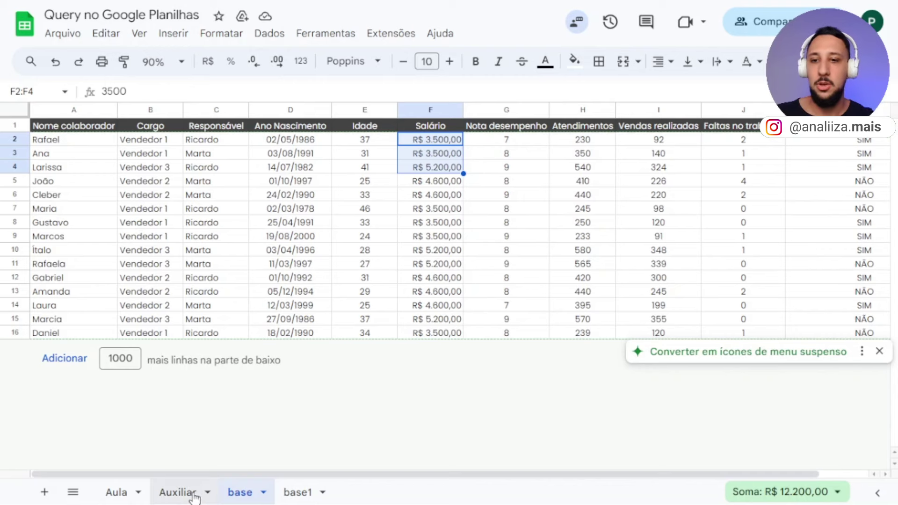
left_click(116, 494)
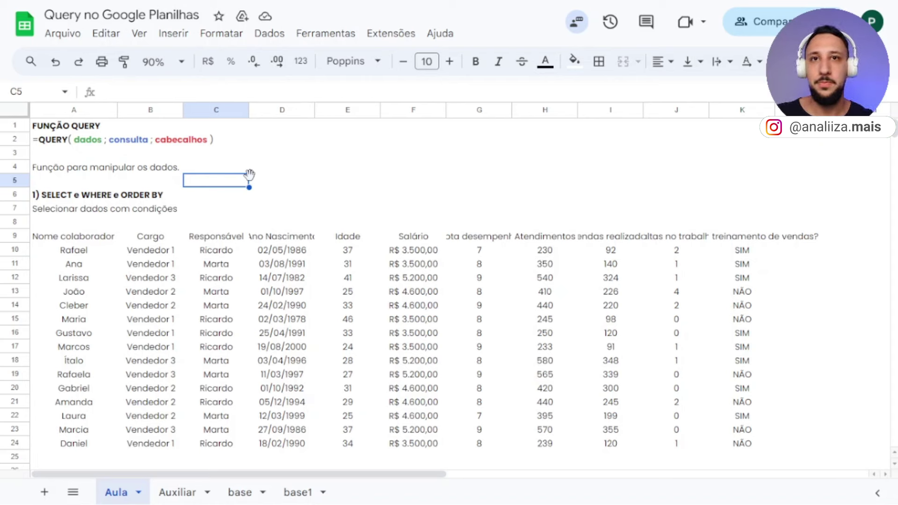
- Start a trial =filter( formula in D4, then discard it
left_click(286, 172)
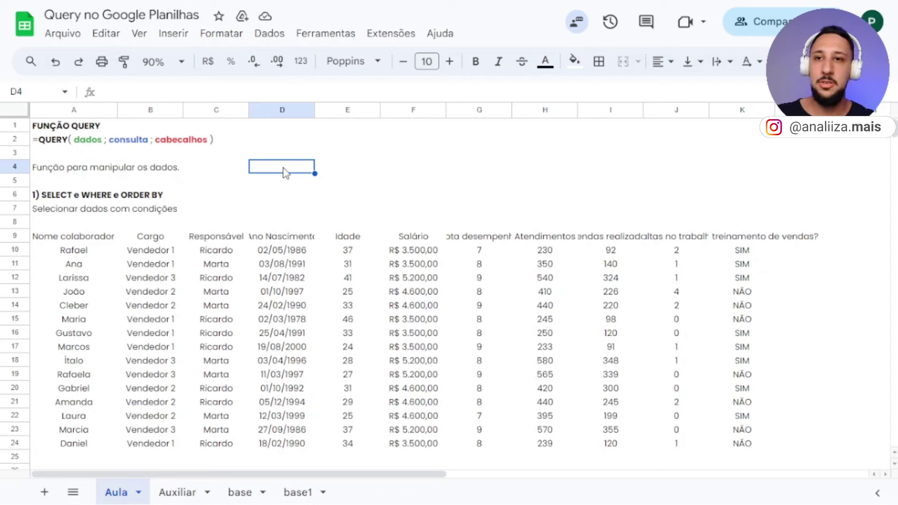
type("=")
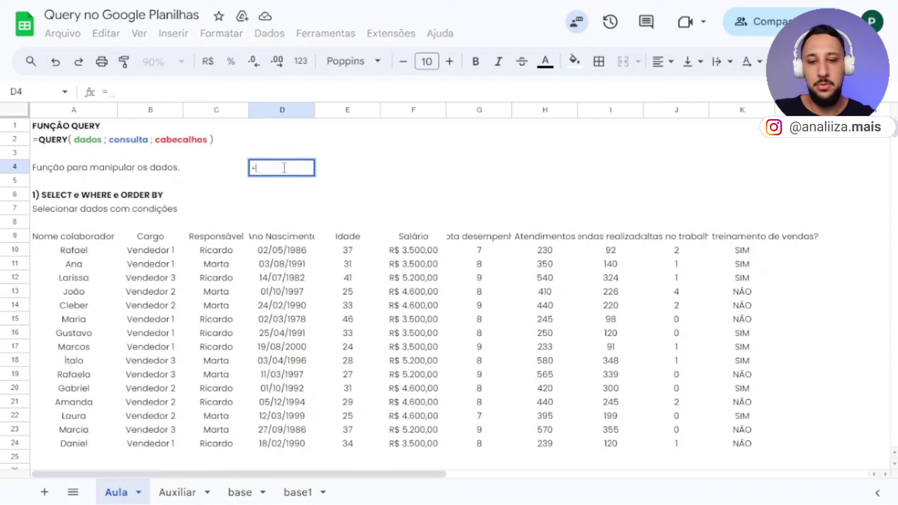
type("filter(")
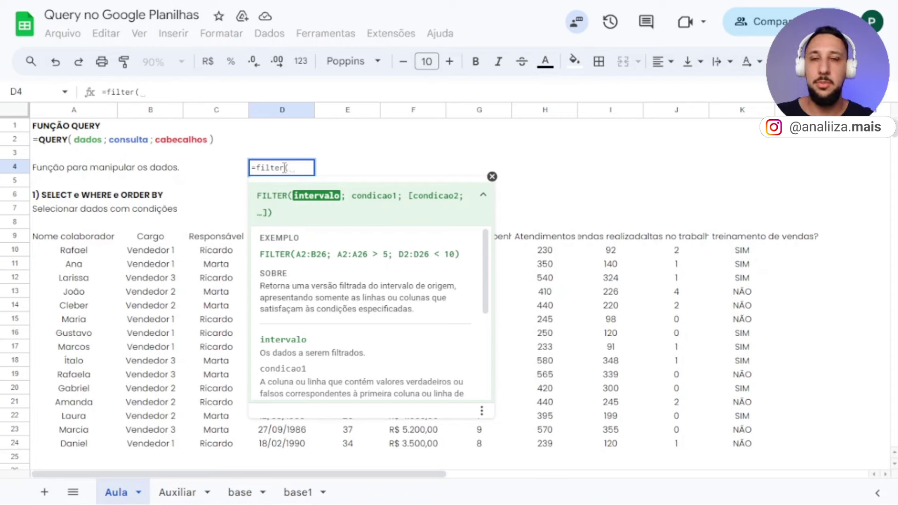
key("Escape")
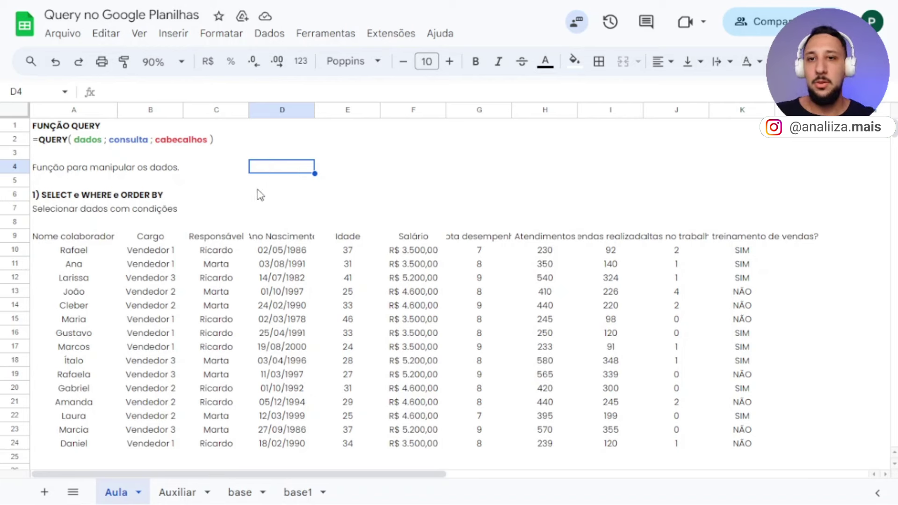
left_click(243, 200)
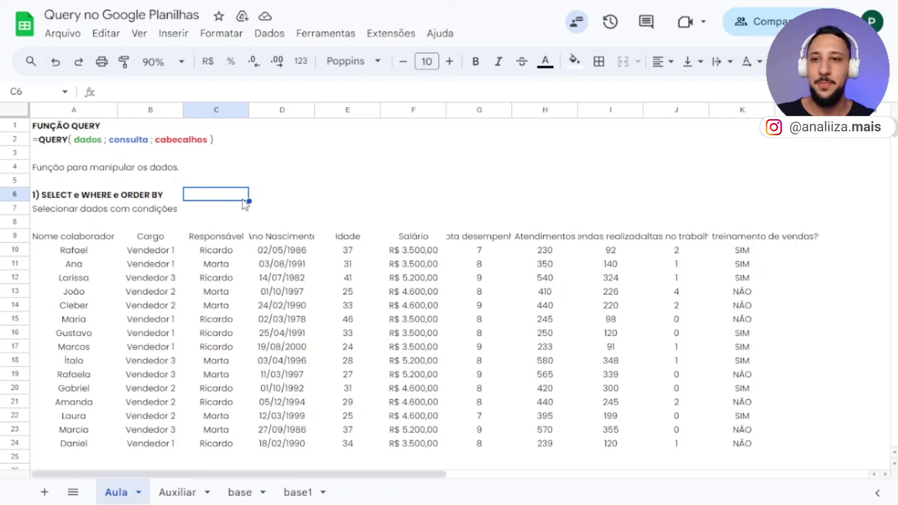
- Review the SELECT e WHERE e ORDER BY heading and the QUERY syntax in A2
left_click(54, 197)
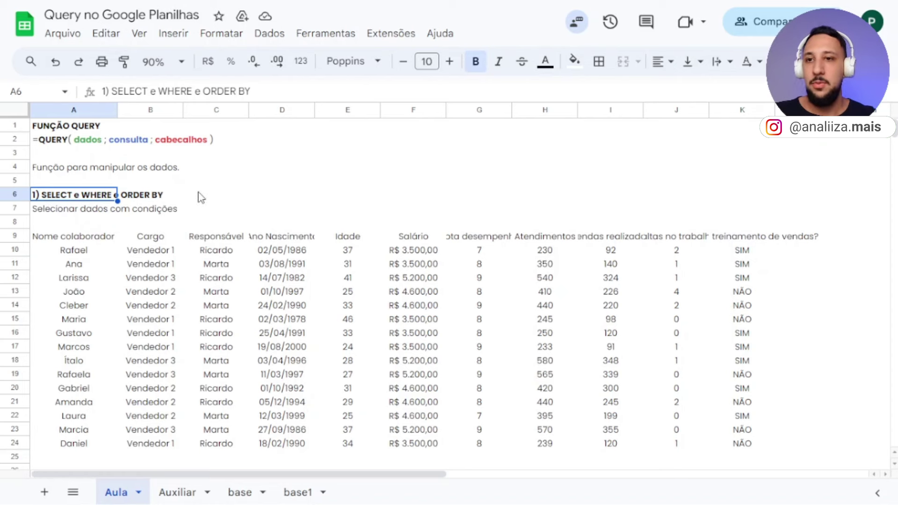
left_click(199, 193)
left_click(62, 198)
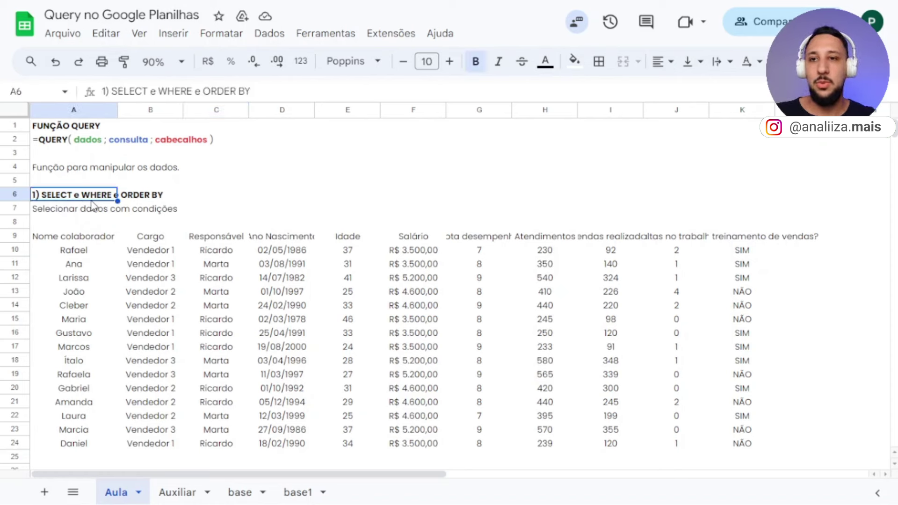
left_click(182, 199)
left_click(55, 146)
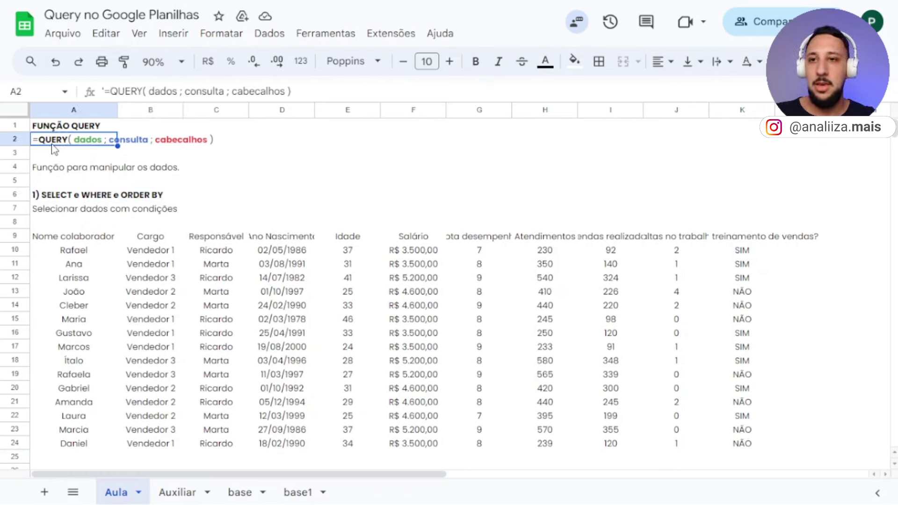
- Start a trial =query( formula in D3, then cancel it
left_click(279, 151)
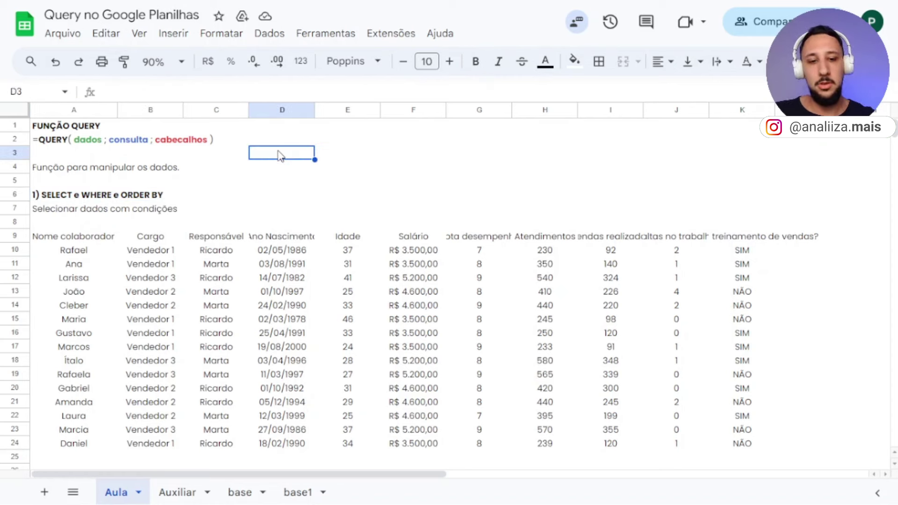
type("=qu")
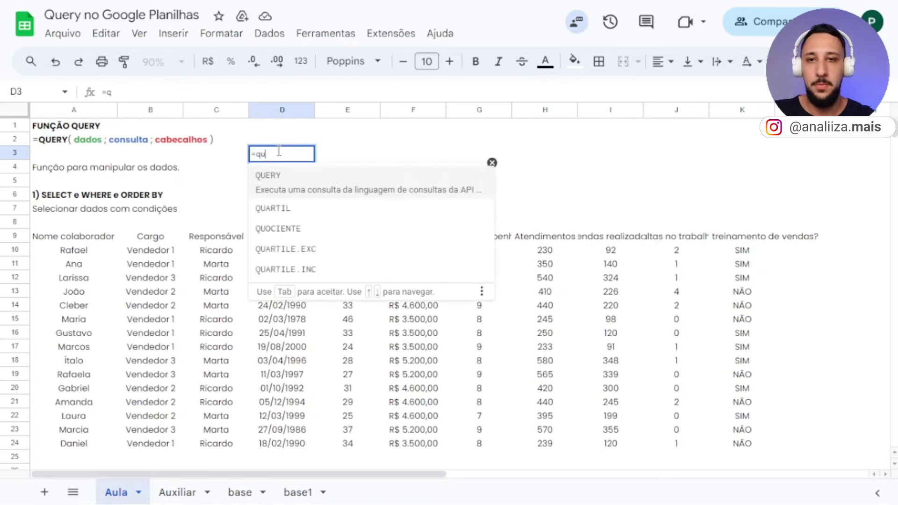
type("ery(")
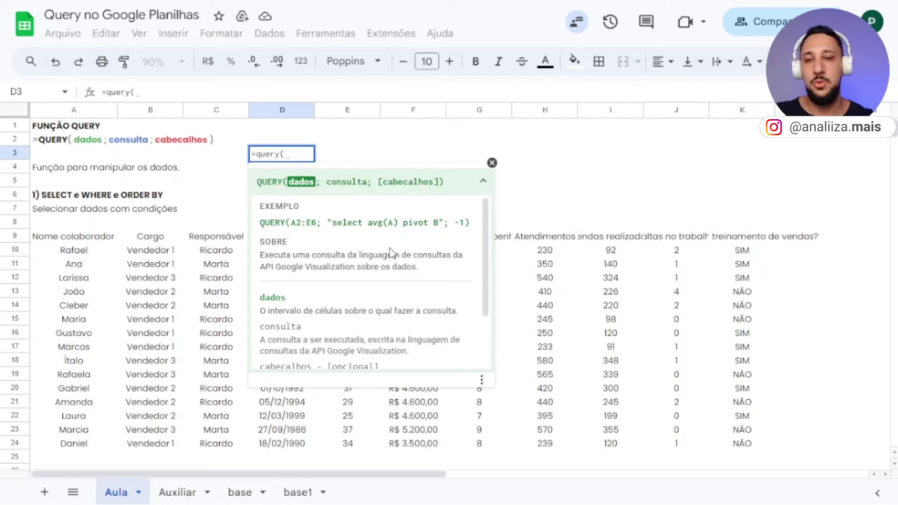
scroll(392, 255, "down", 3)
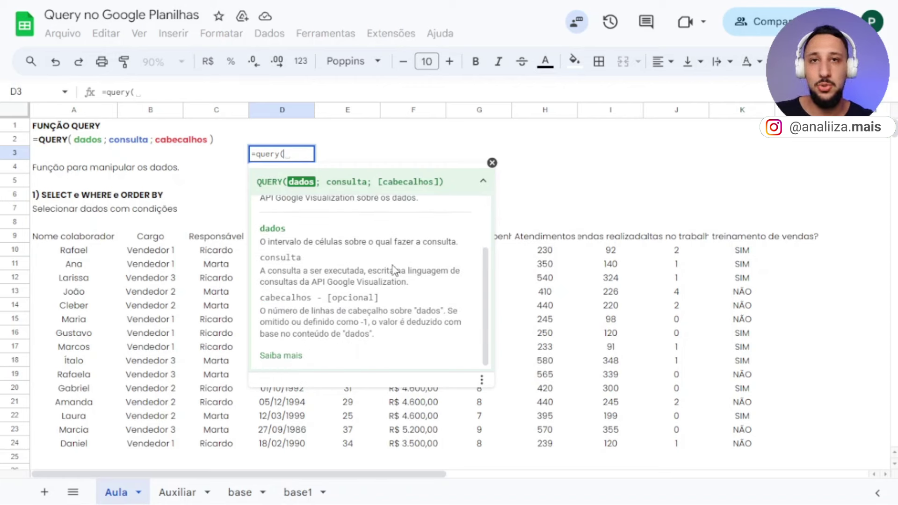
scroll(394, 269, "up", 3)
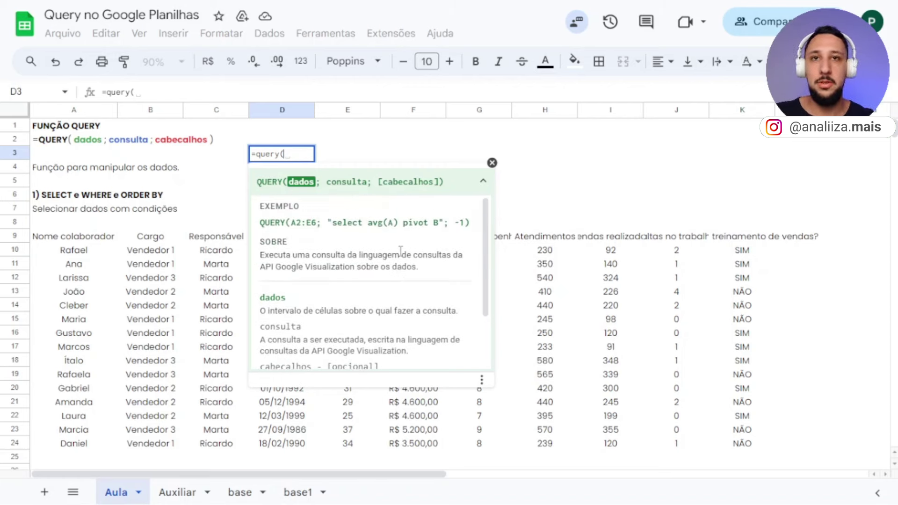
key("Escape")
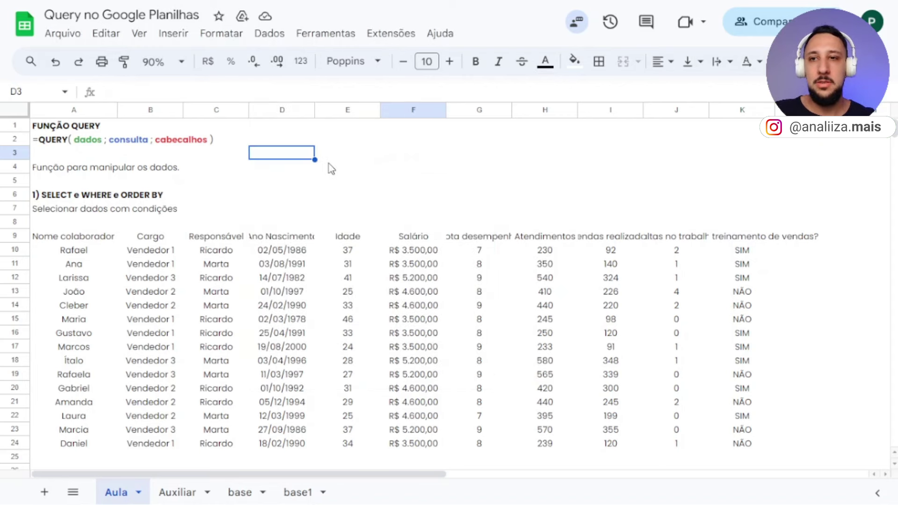
- Inspect the QUERY syntax text in A2 and glance at the base data sheet
left_click(65, 153)
left_click(82, 143)
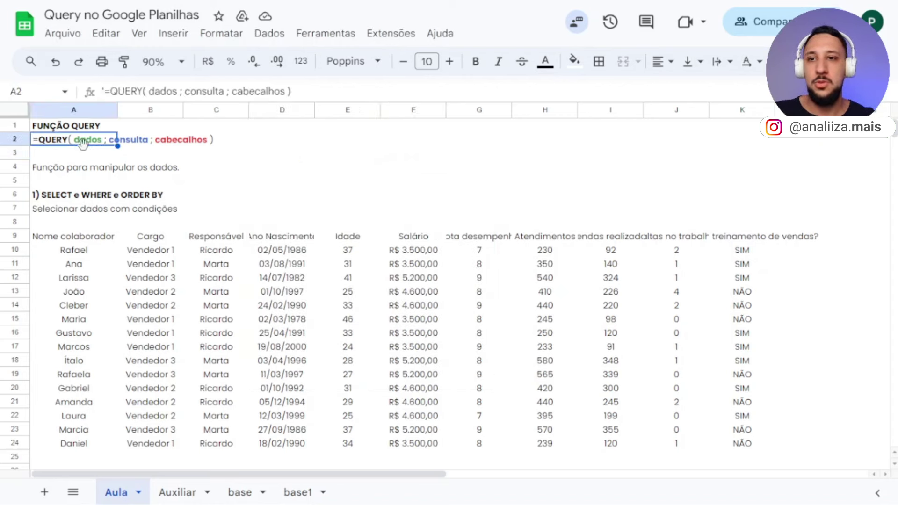
left_click(87, 156)
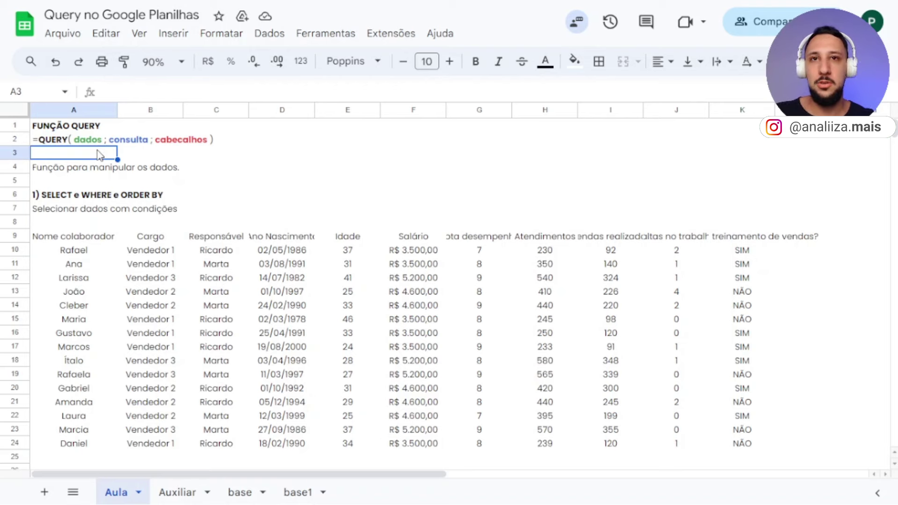
left_click(238, 492)
left_click(289, 225)
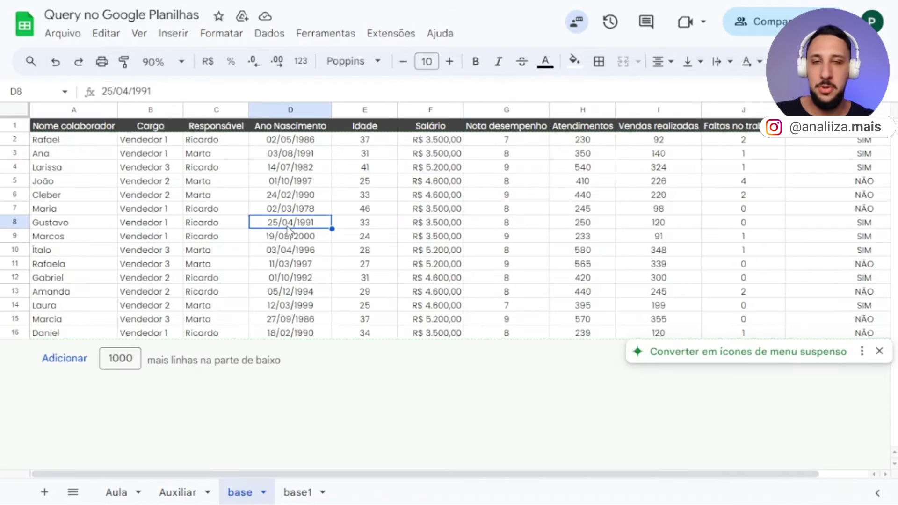
left_click(122, 492)
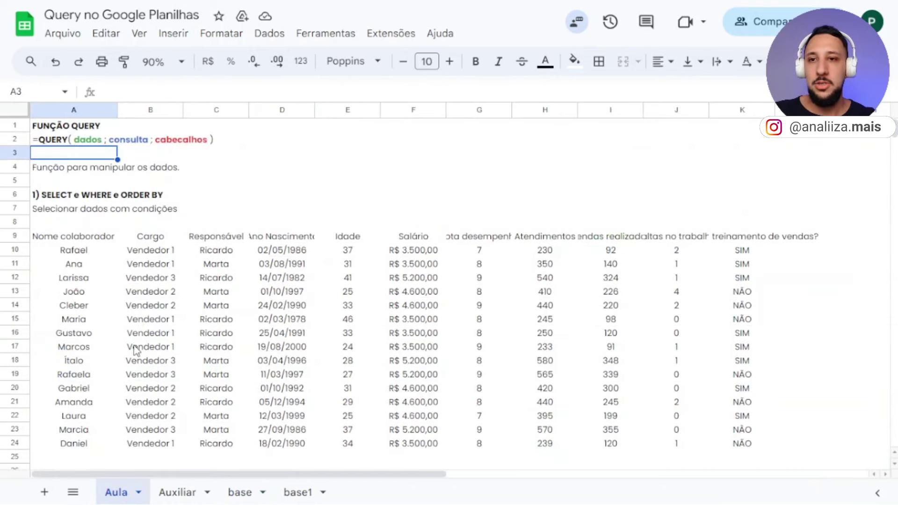
left_click(125, 144)
left_click(107, 154)
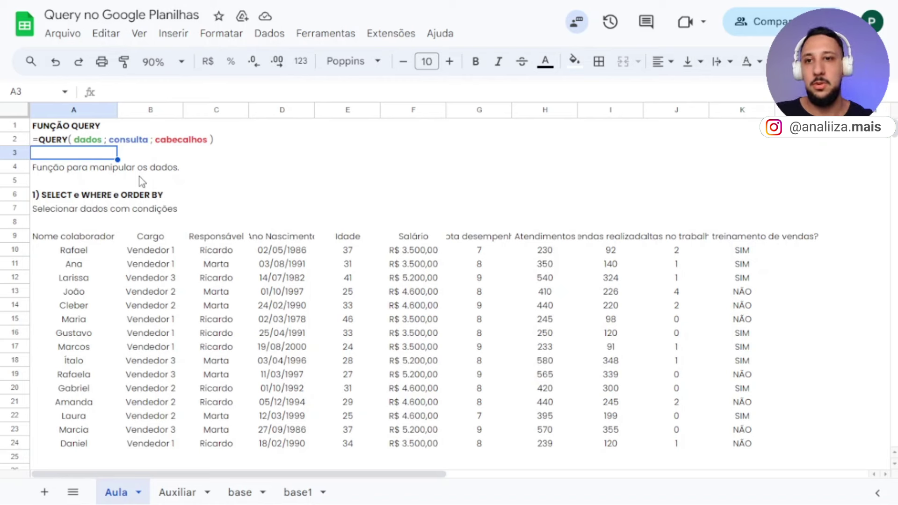
- Point out the consulta part of the QUERY syntax and the existing A9 formula
left_click(169, 142)
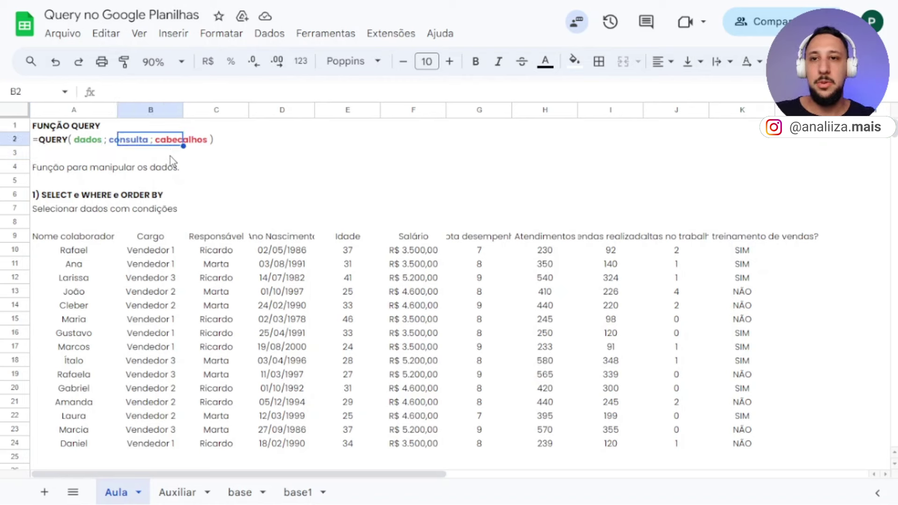
left_click(170, 157)
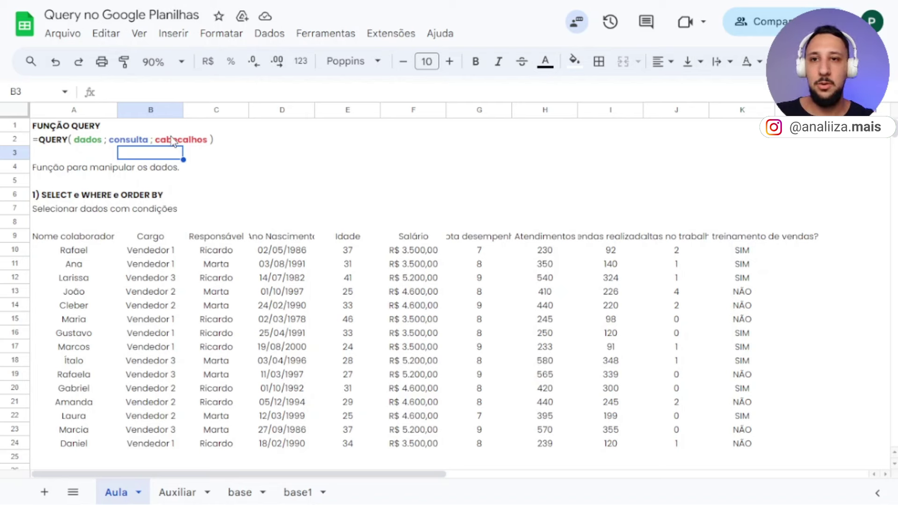
left_click_drag(173, 153, 170, 158)
left_click(88, 143)
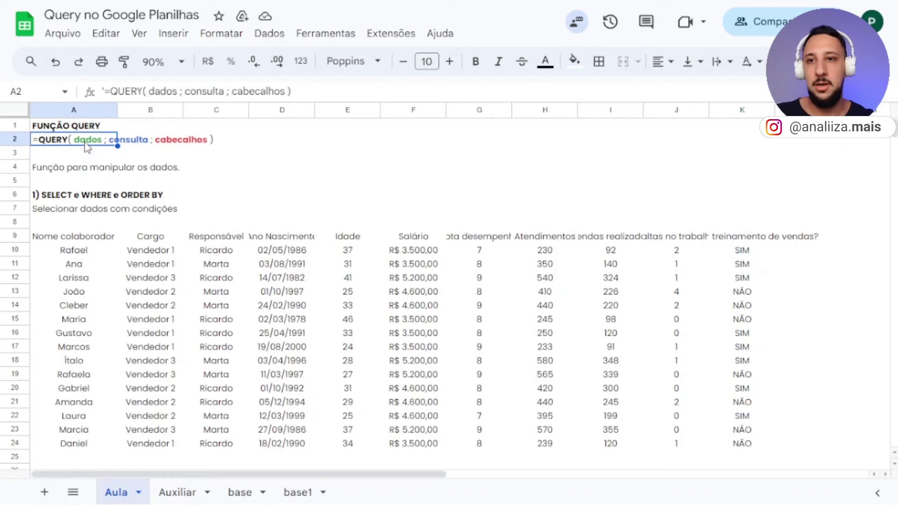
left_click(121, 145)
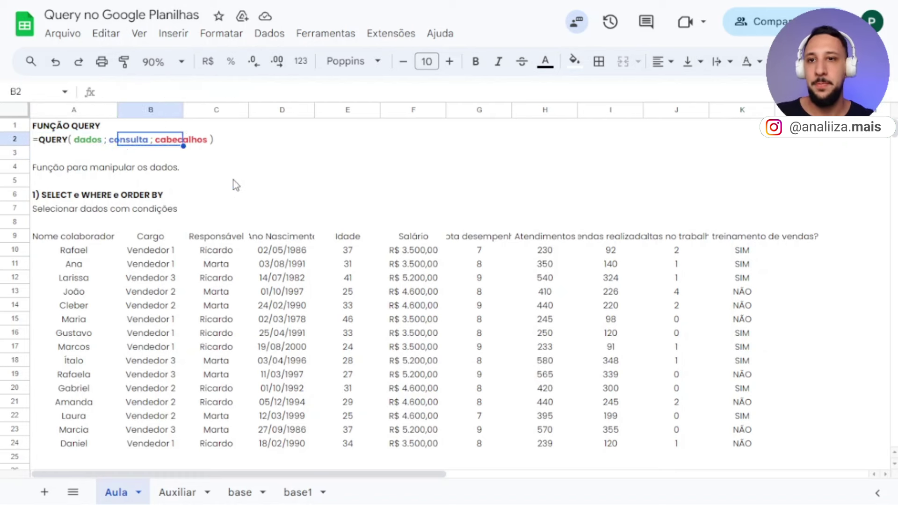
left_click(215, 182)
left_click(50, 200)
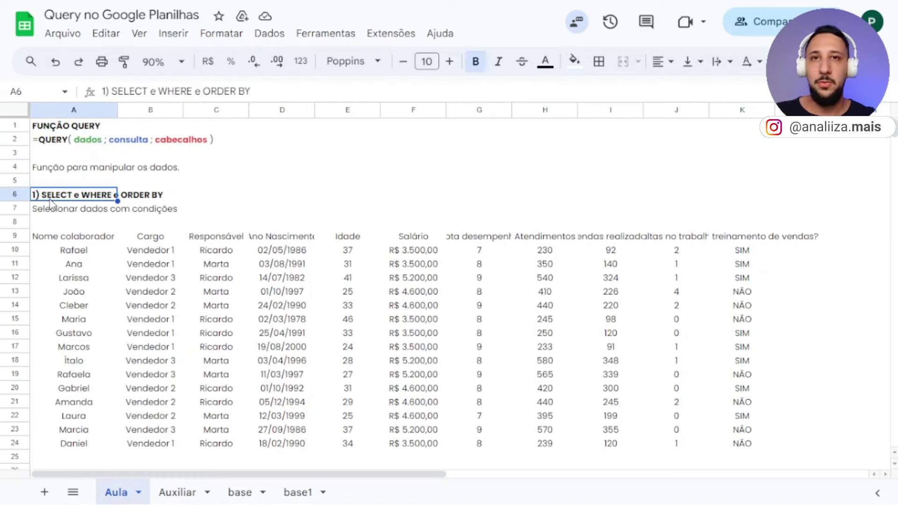
left_click(93, 239)
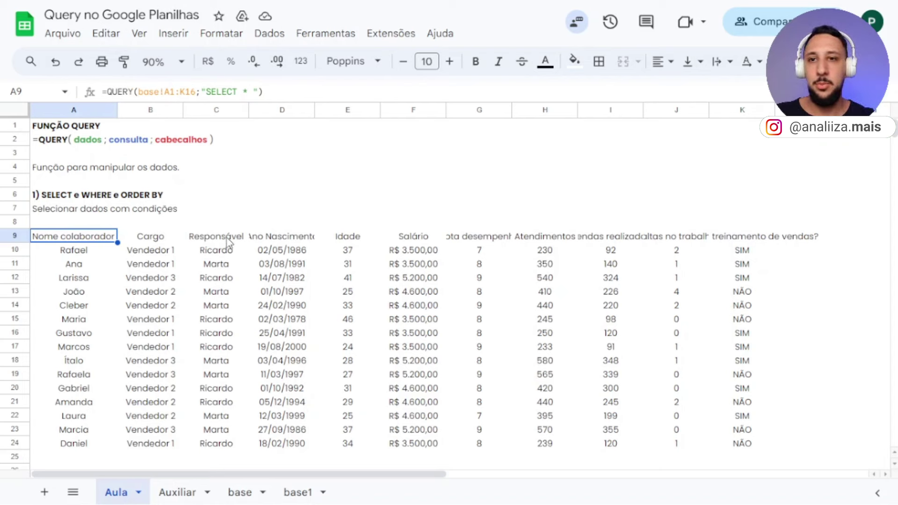
- Turn sheet gridlines on to show blocks of empty cells, then turn them off
left_click(140, 37)
mouse_move(172, 58)
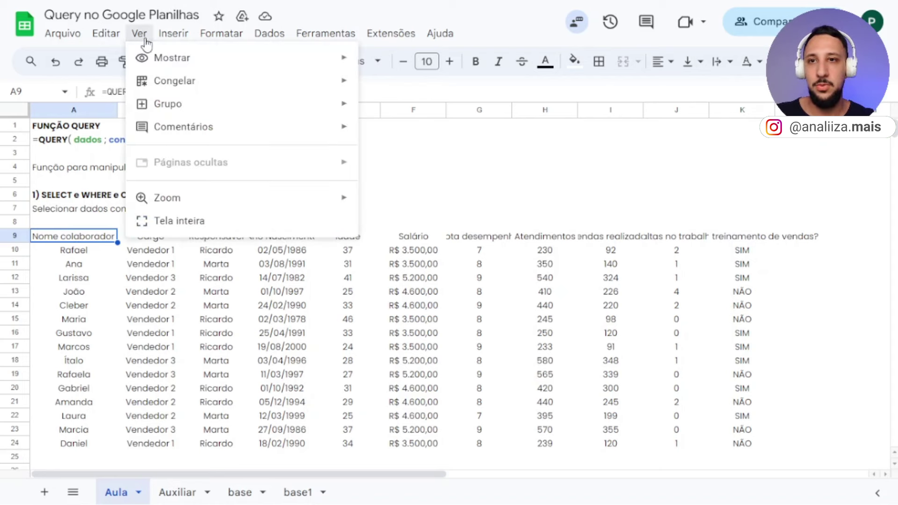
left_click(376, 61)
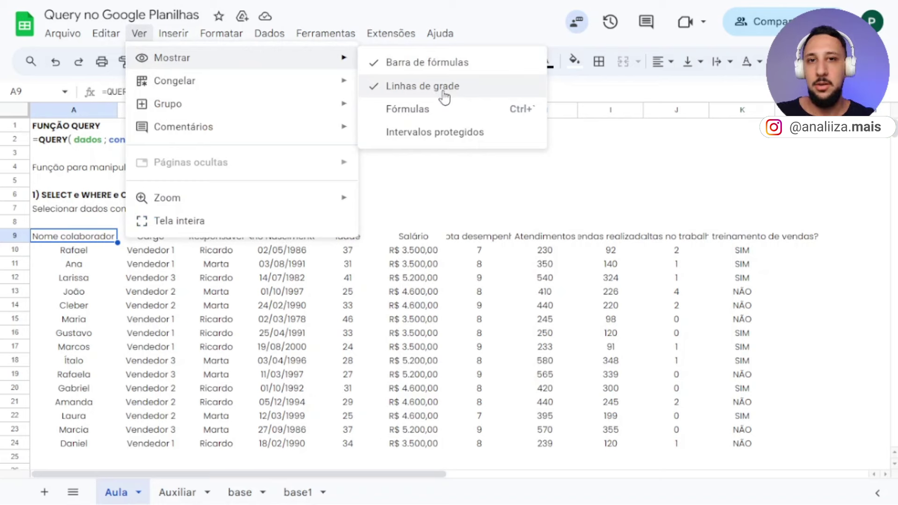
left_click(445, 96)
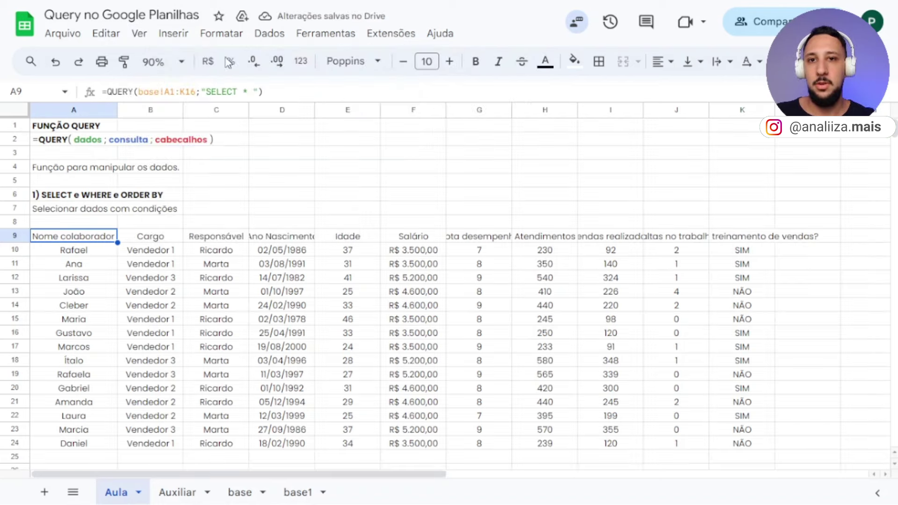
left_click_drag(280, 152, 353, 188)
left_click_drag(424, 156, 513, 201)
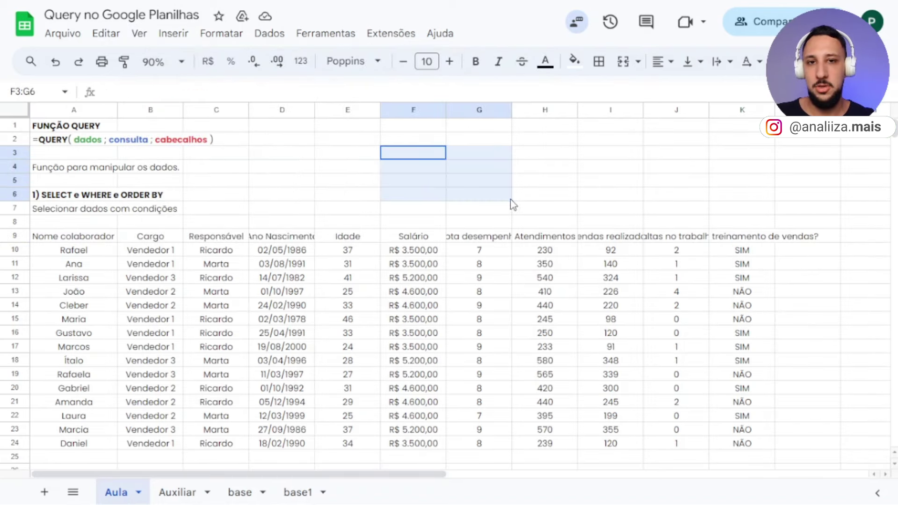
left_click_drag(629, 164, 513, 190)
left_click(281, 167)
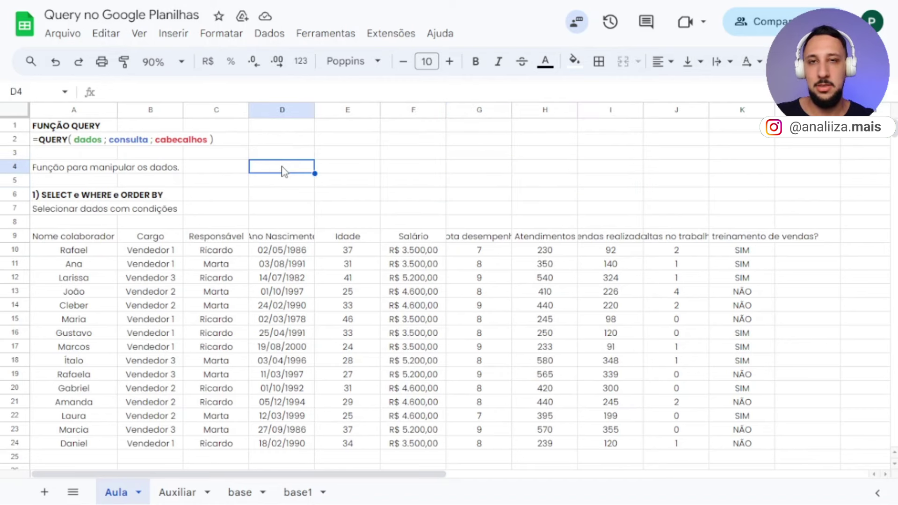
left_click(139, 33)
mouse_move(172, 58)
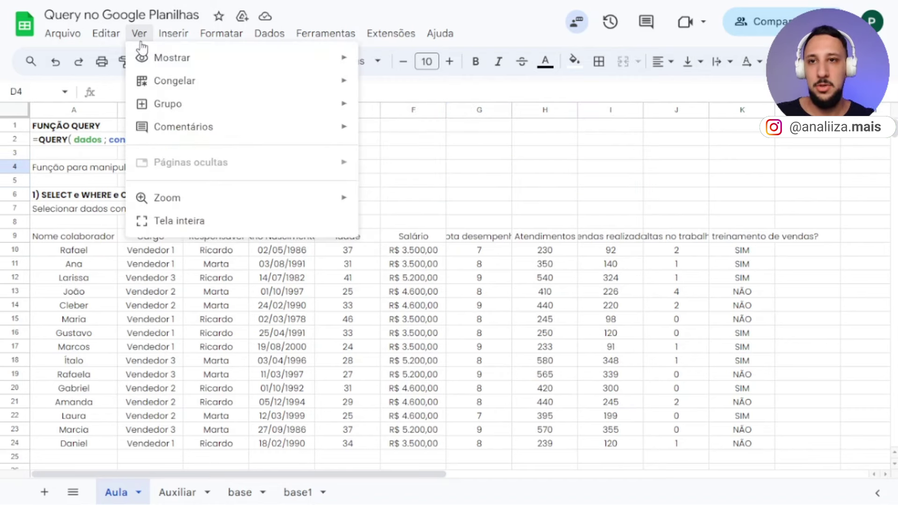
left_click(459, 86)
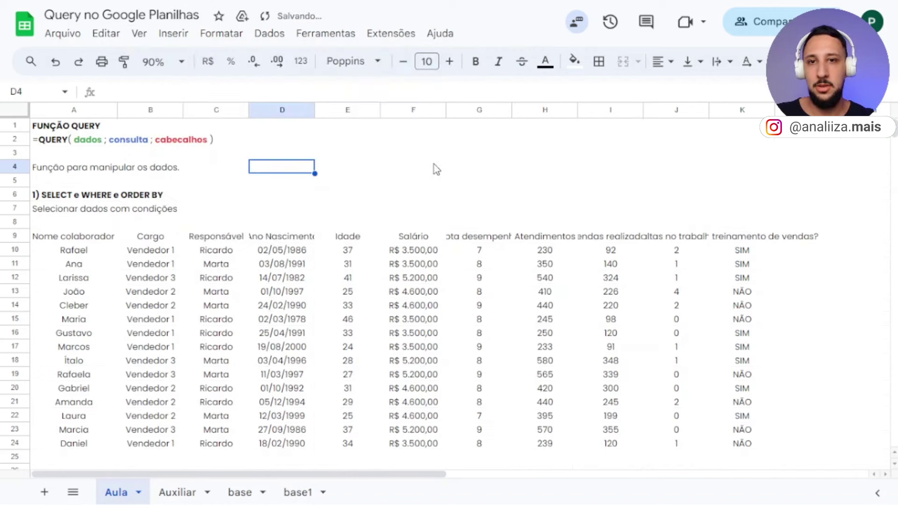
- Clear the existing QUERY formula from A9
left_click(434, 176)
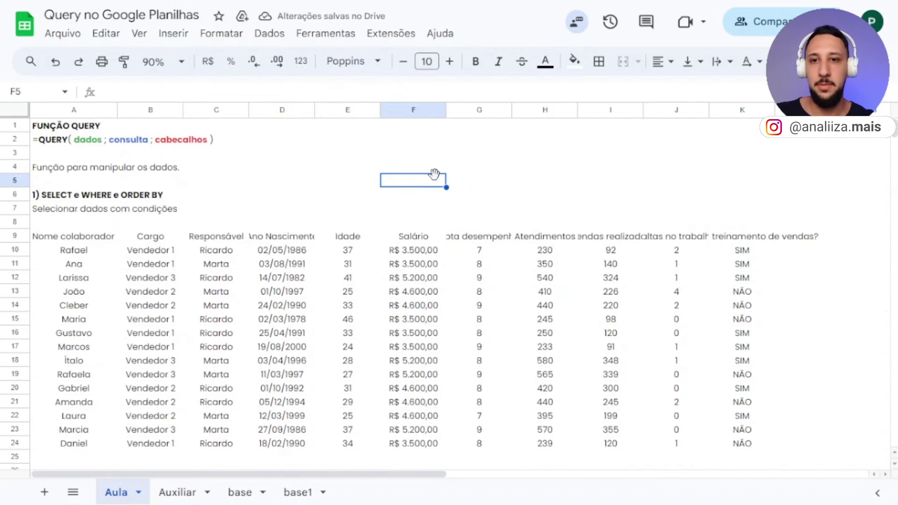
left_click(333, 222)
left_click(68, 238)
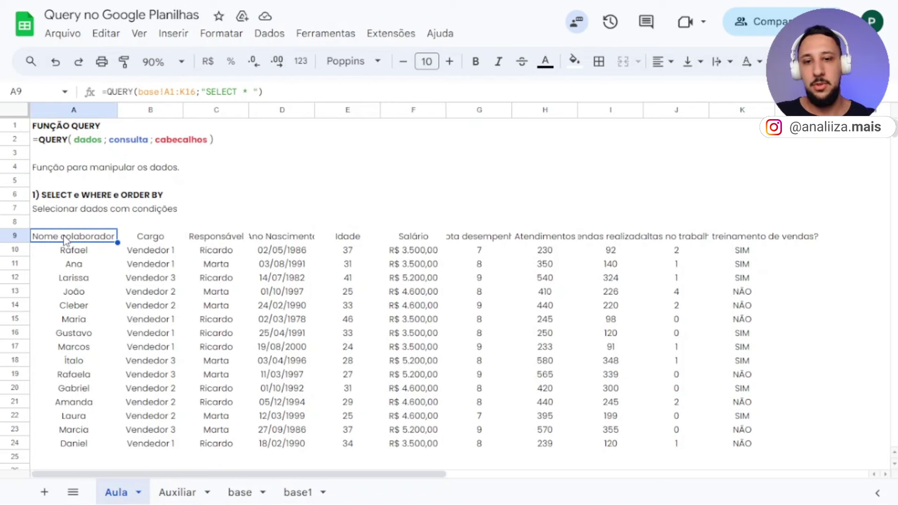
key("Delete")
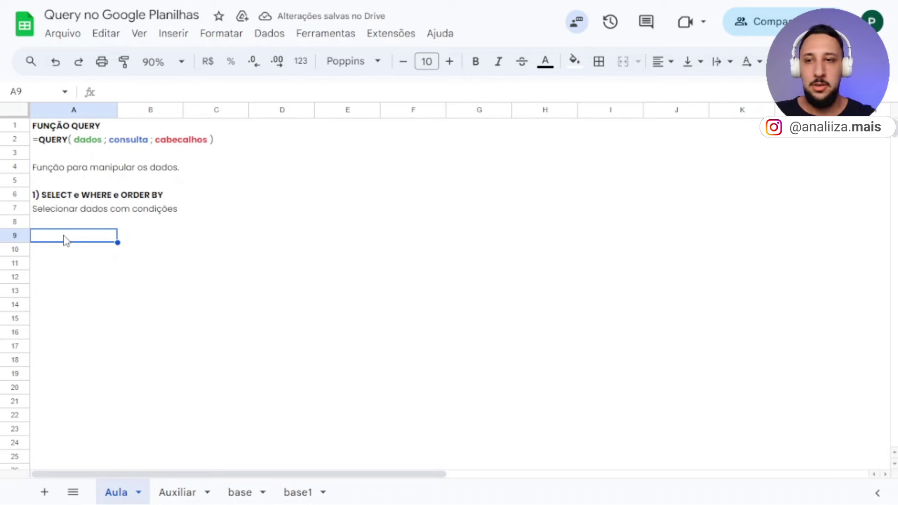
- Begin =QUERY( in A9 referencing the open-ended range base!A1:K
type("=QUERY")
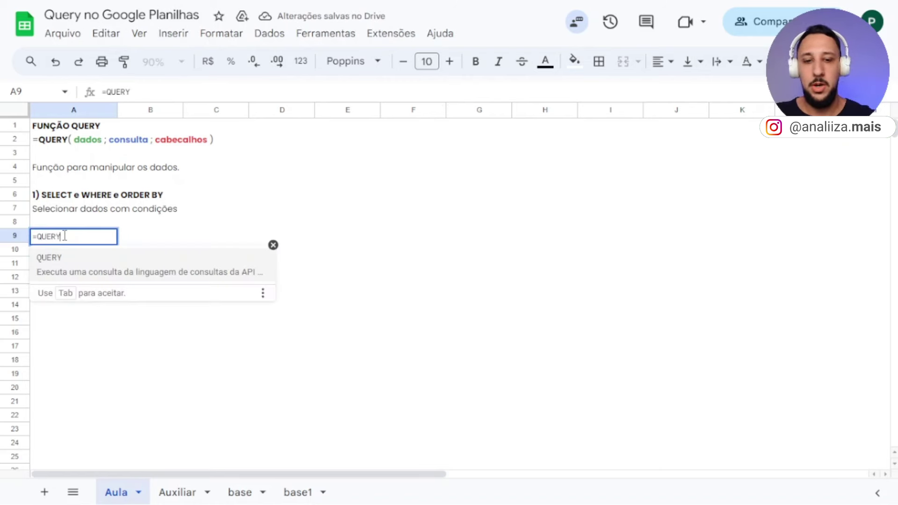
type("(")
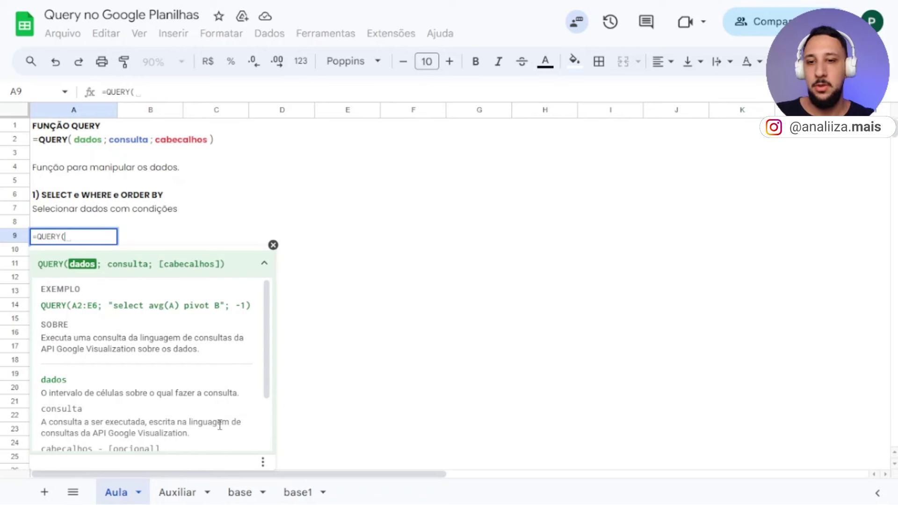
left_click(240, 493)
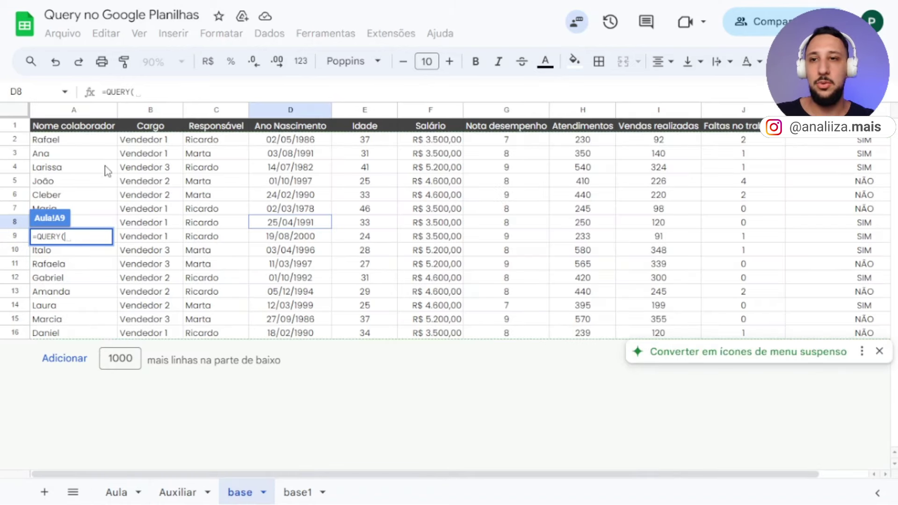
mouse_move(71, 132)
left_mouse_down()
mouse_move(580, 153)
mouse_move(804, 150)
left_mouse_up()
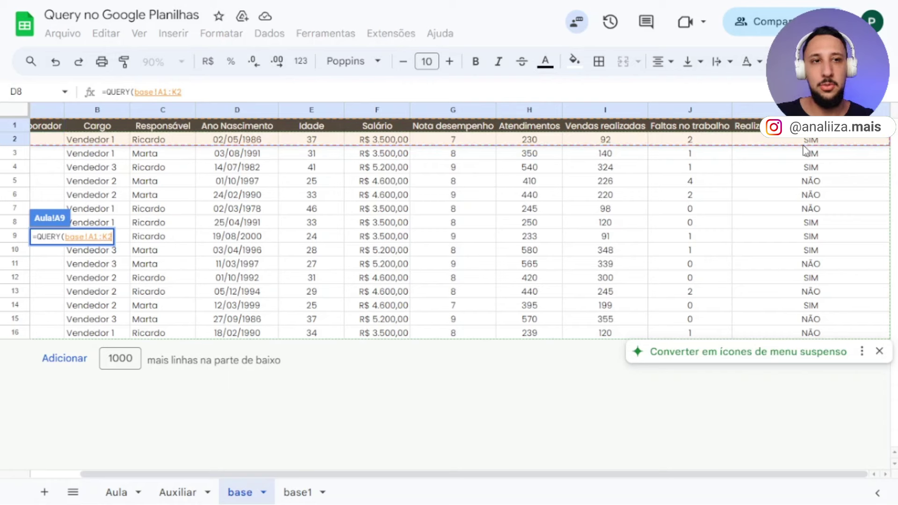
left_click(187, 91)
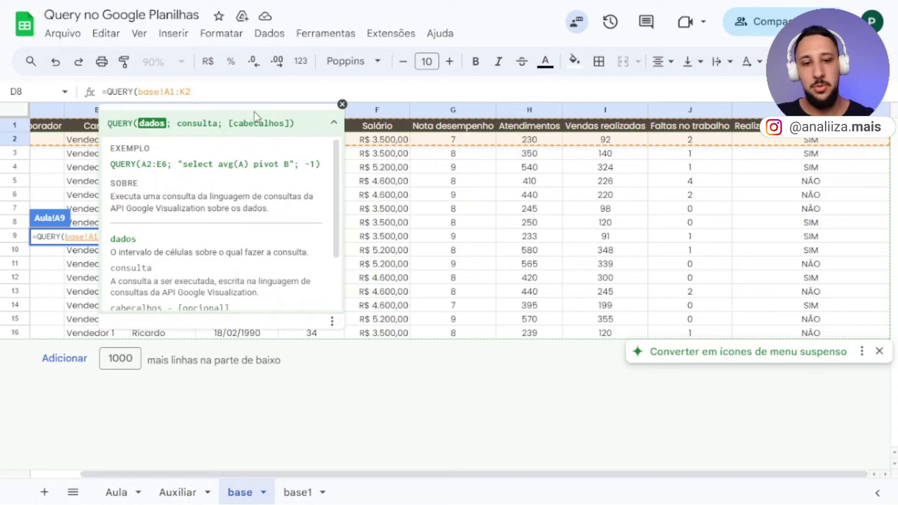
key("BackSpace")
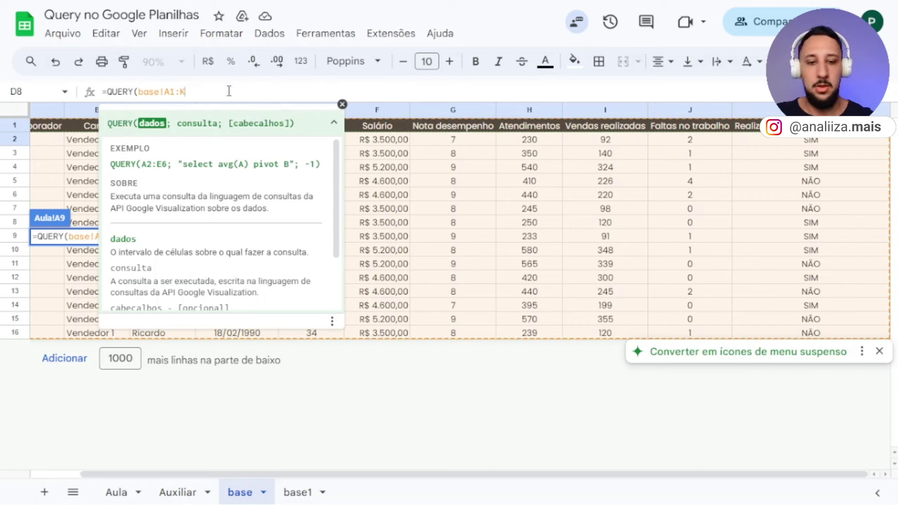
type(";")
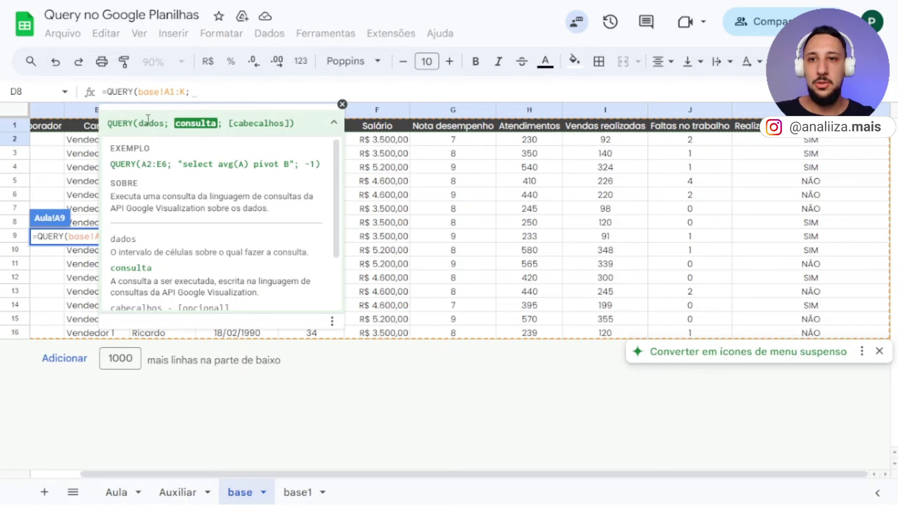
- Add the query string "SELECT *" and close the formula
left_click(116, 493)
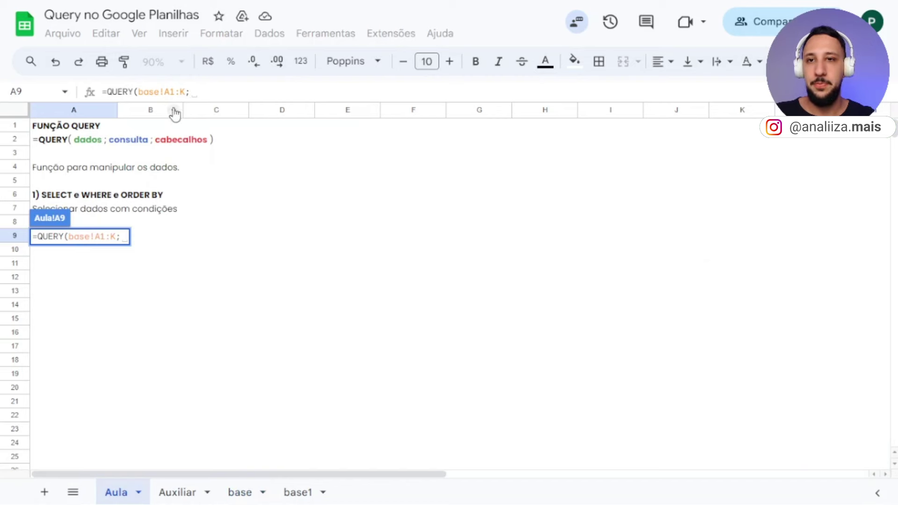
left_click(199, 93)
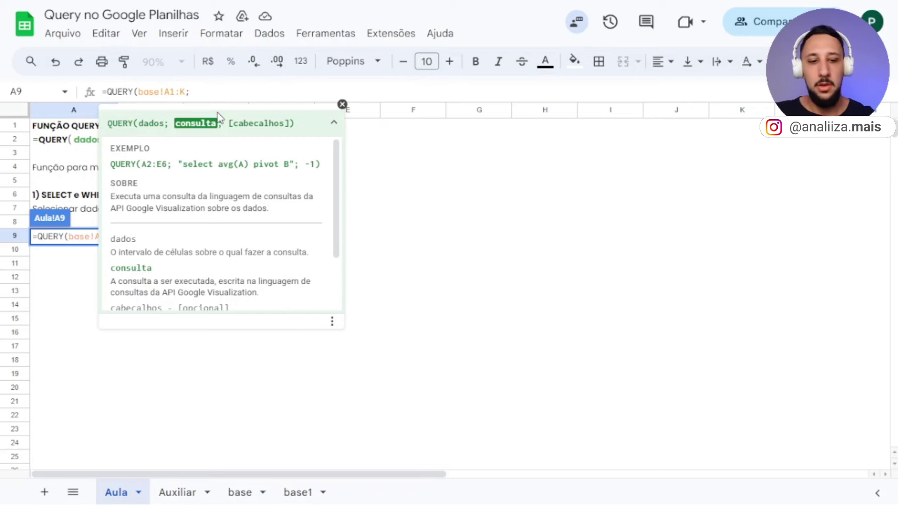
type("\"")
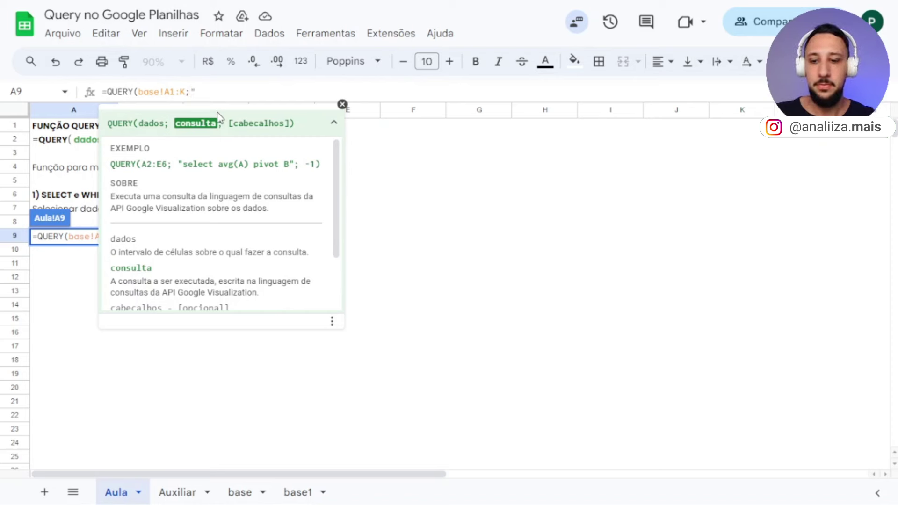
type("s")
key("BackSpace")
type("SELE")
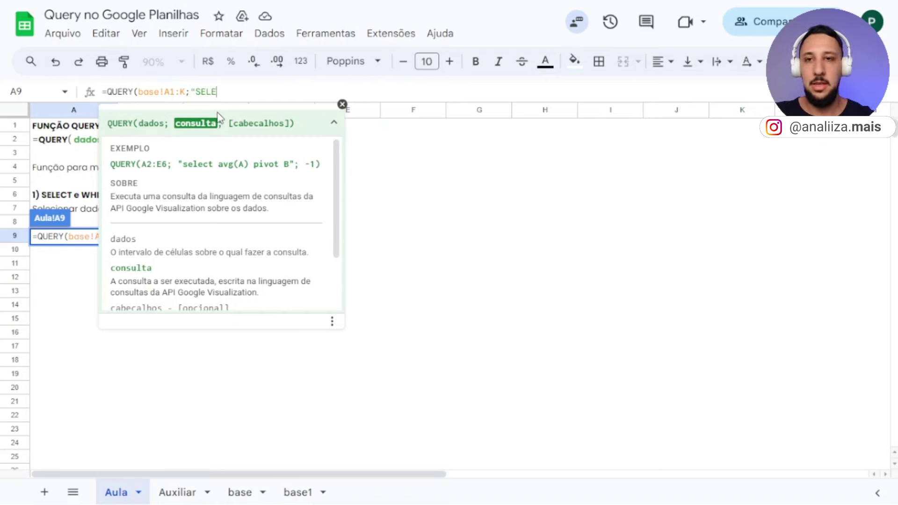
type("CT")
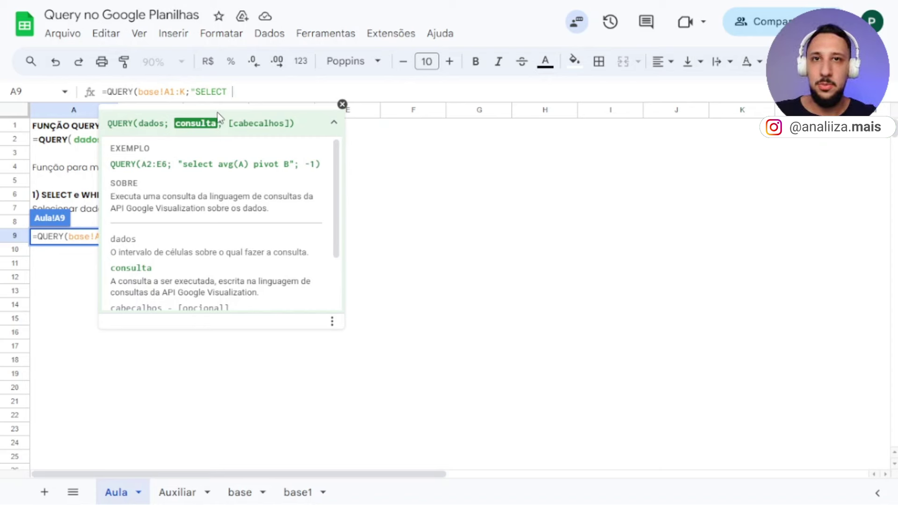
type("*")
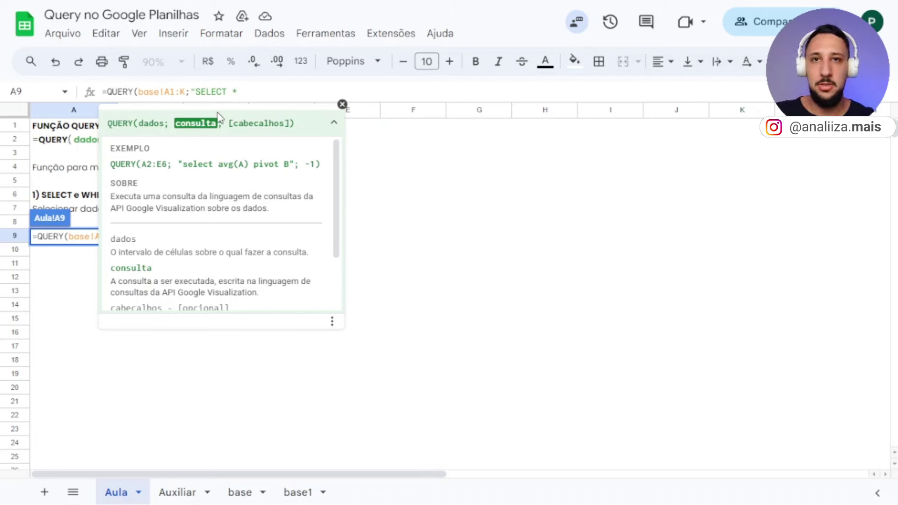
type("\"")
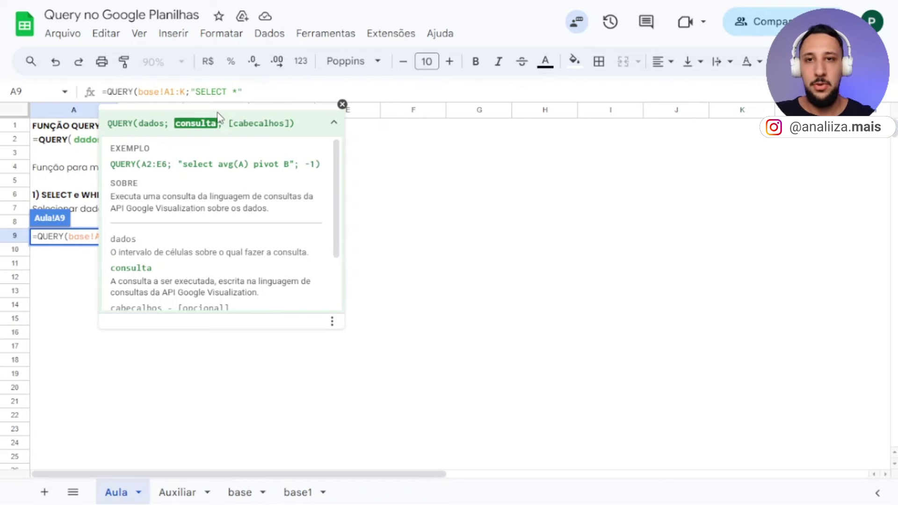
type(")")
- Commit the SELECT * query and check the result headers in A9:D9
key("Return")
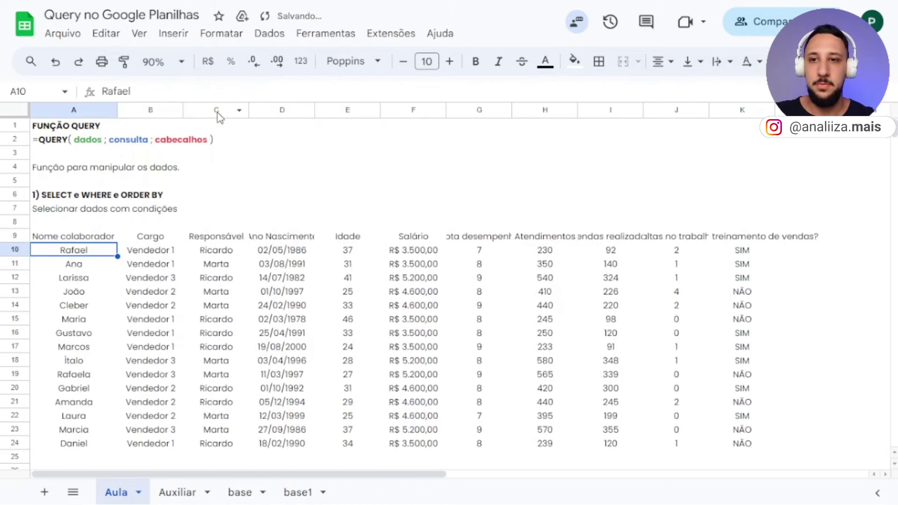
left_click(96, 242)
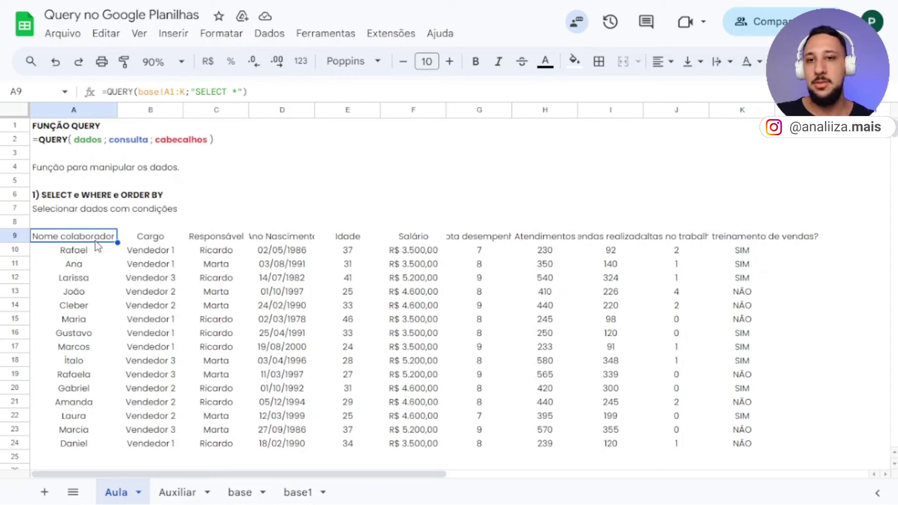
left_click_drag(97, 239, 286, 241)
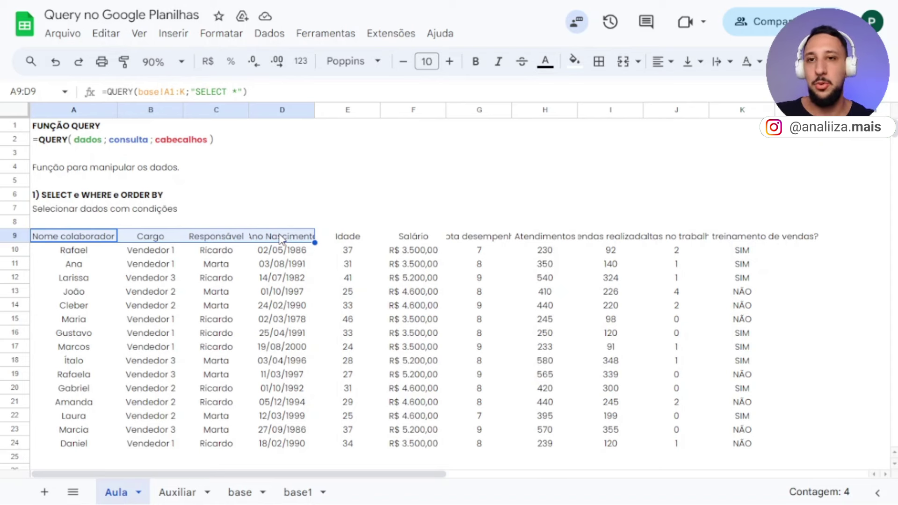
left_click(78, 238)
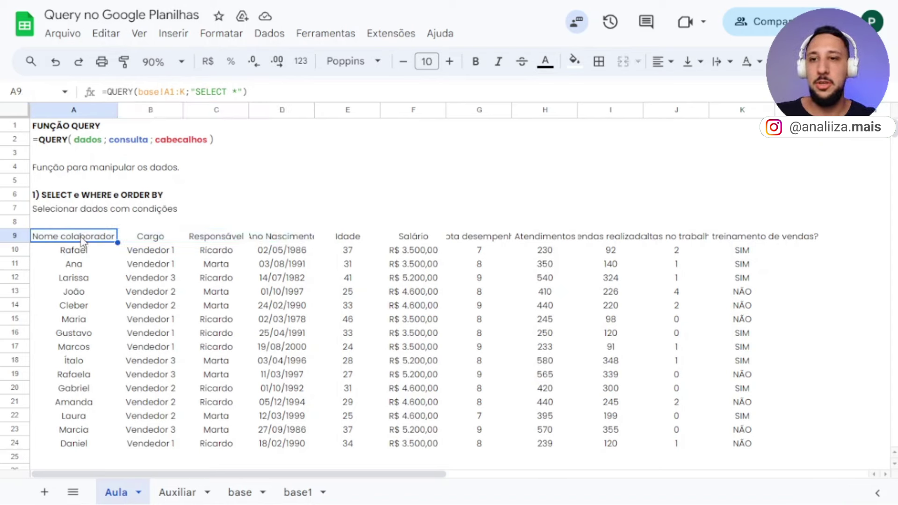
- Remove the asterisk so the A9 query reads "SELECT "
left_click(236, 92)
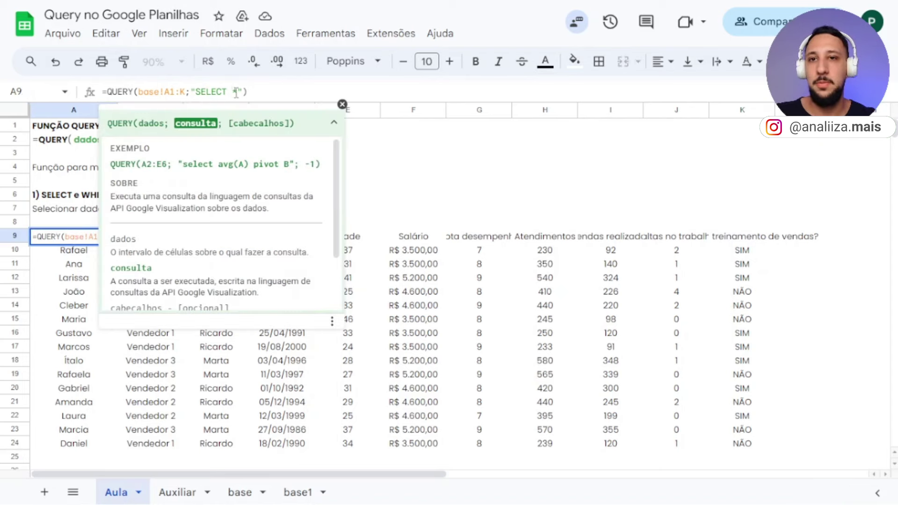
type("*")
left_click(334, 123)
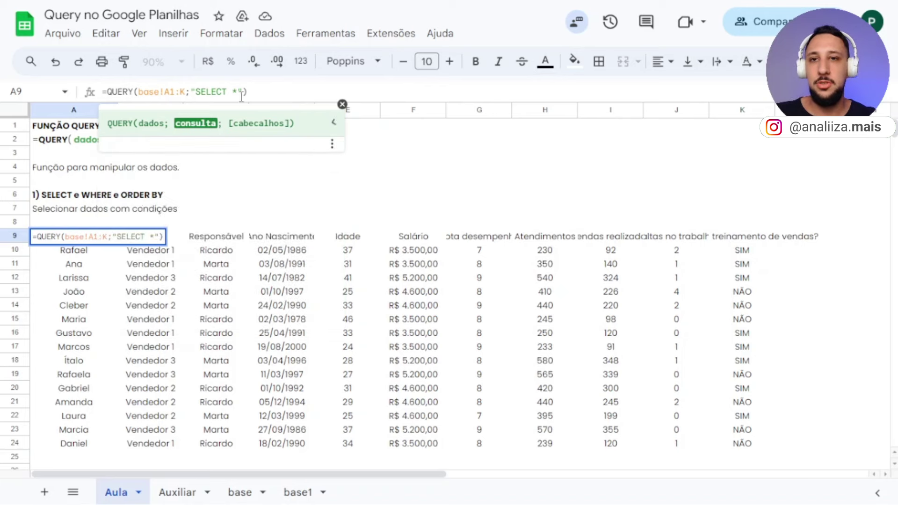
key("BackSpace")
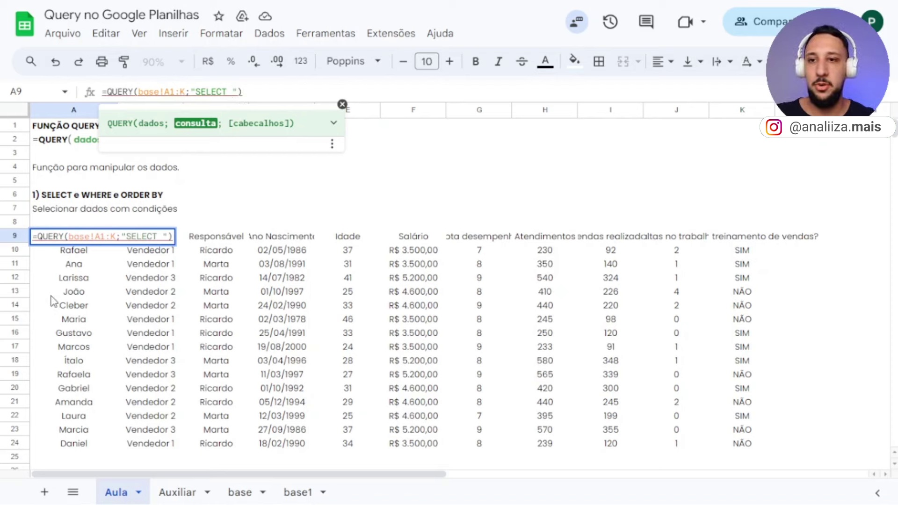
- After checking the base sheet, set A9's query to SELECT A, B, C, D
left_click(240, 494)
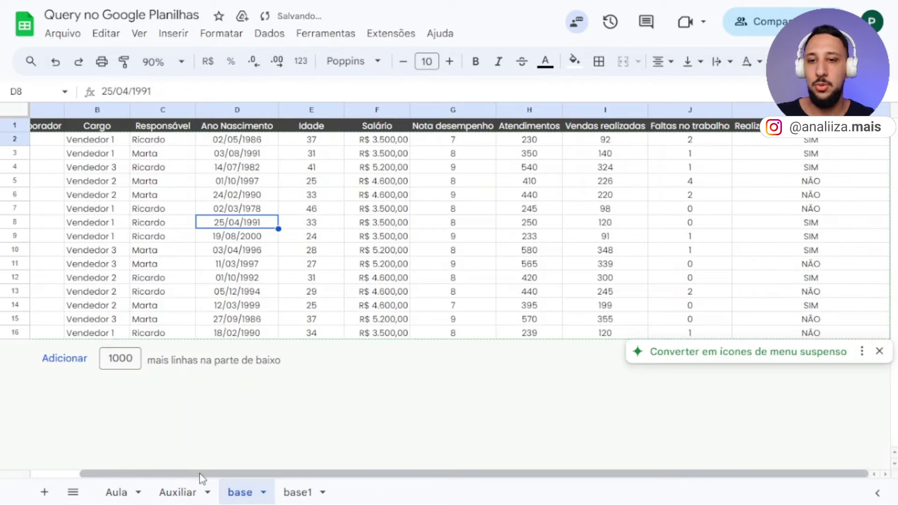
left_click_drag(201, 474, 152, 474)
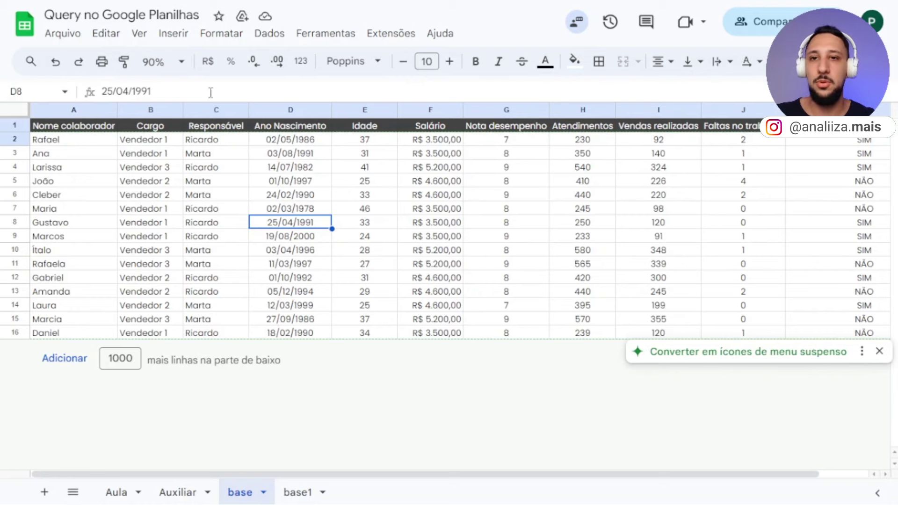
left_click(117, 492)
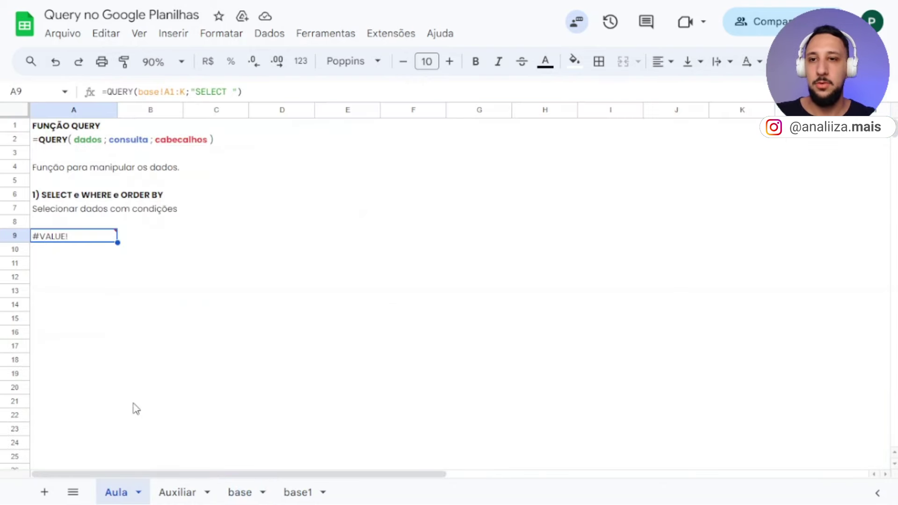
mouse_move(73, 235)
double_click(87, 241)
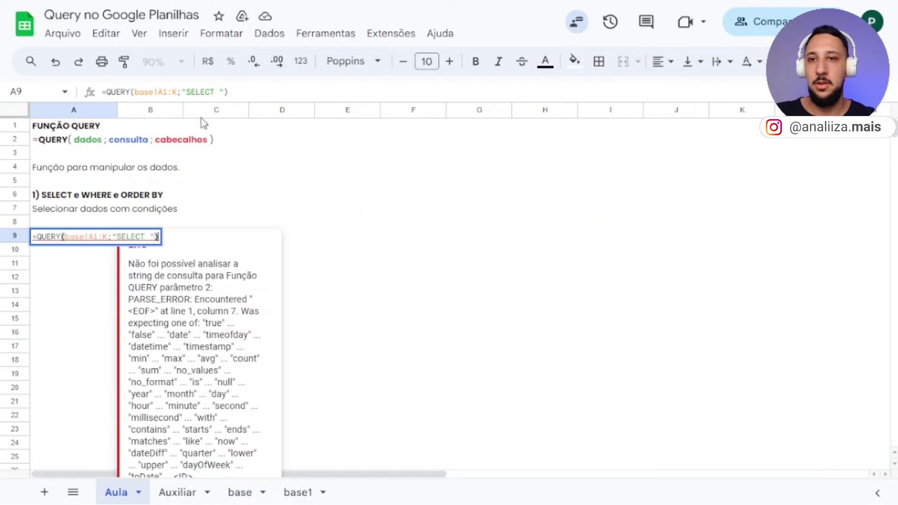
left_click(218, 91)
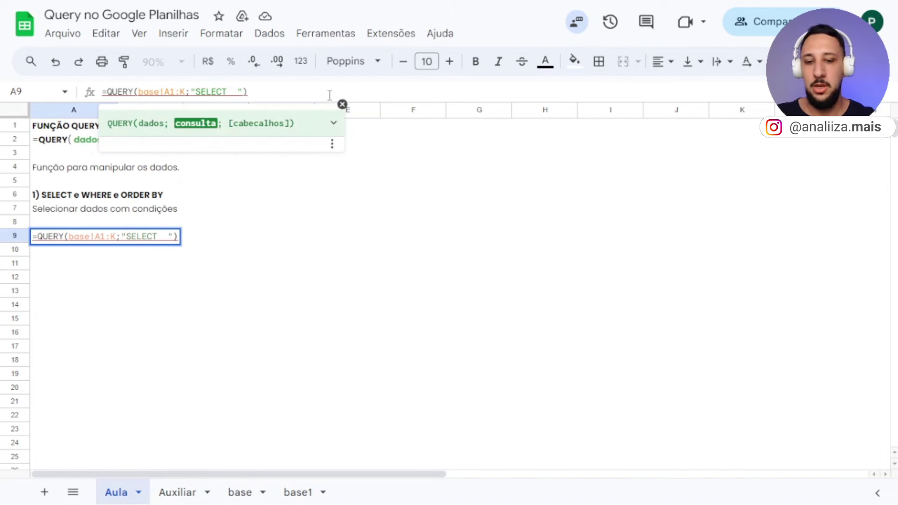
type("a")
key("BackSpace")
type("A")
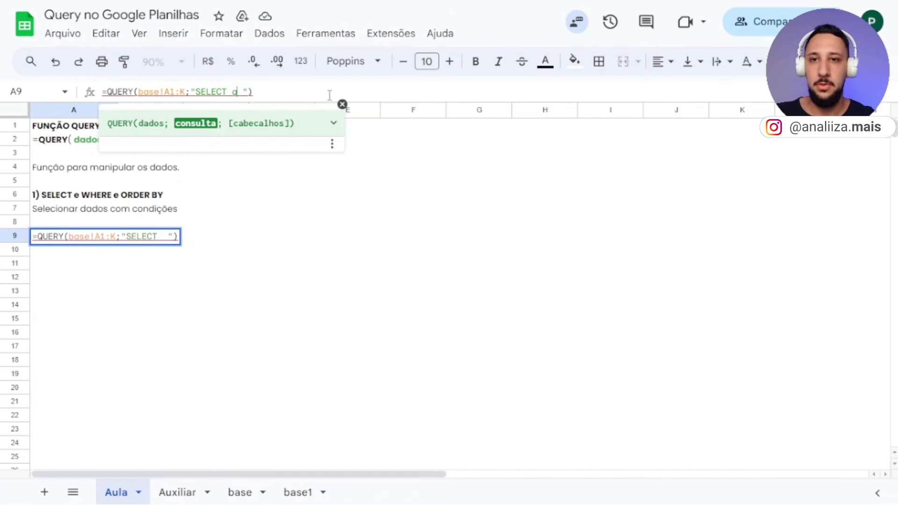
type(",")
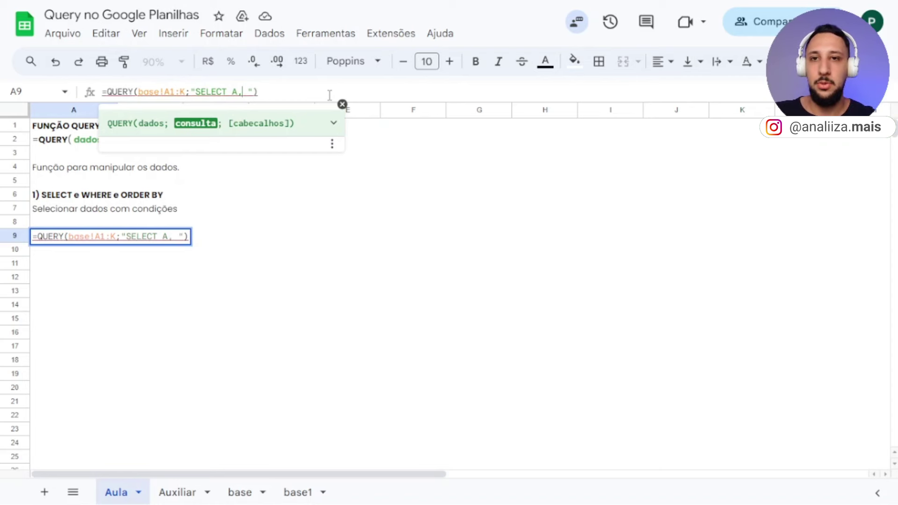
type(" B,  ")
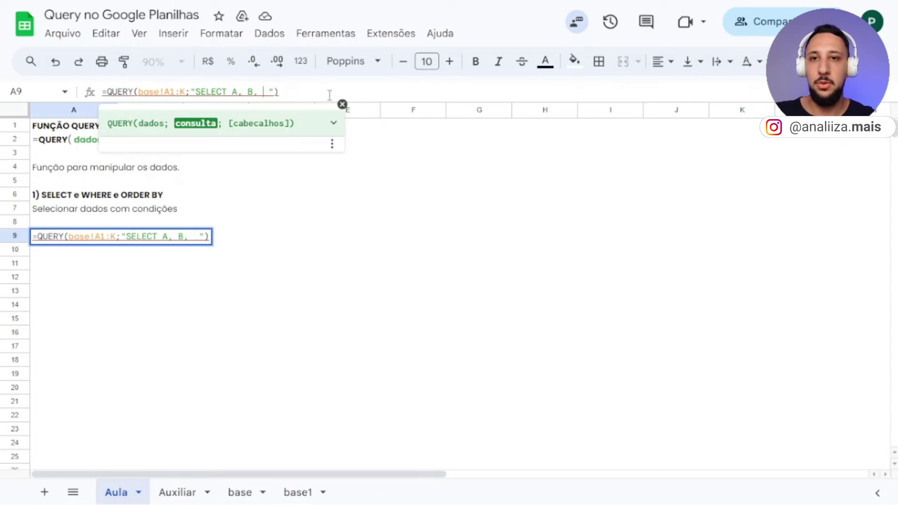
type("C, D")
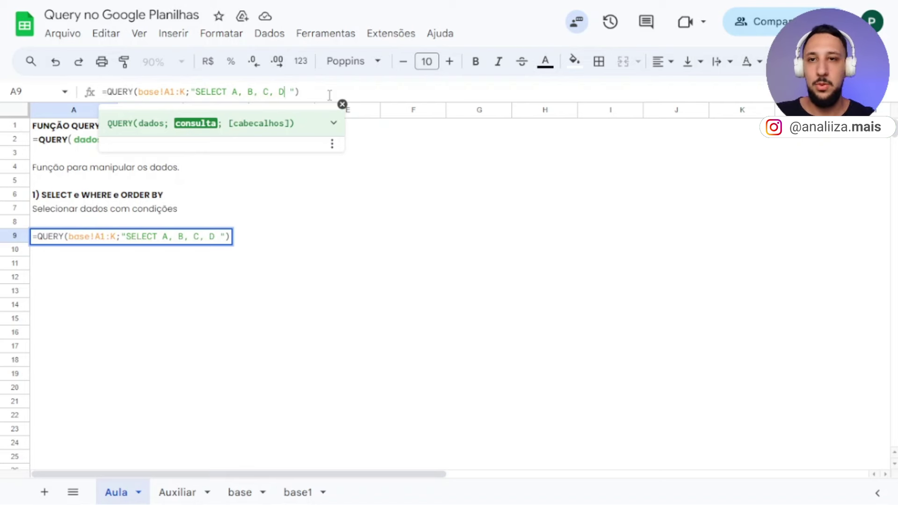
key("Return")
left_click(391, 263)
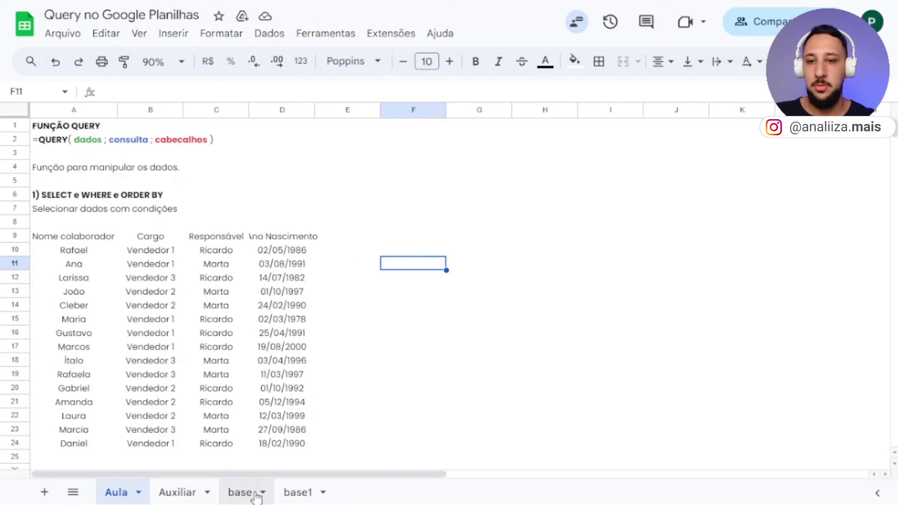
- Append column K to the A9 SELECT list (A, B, C, D, K) and check the E9 header
left_click(240, 492)
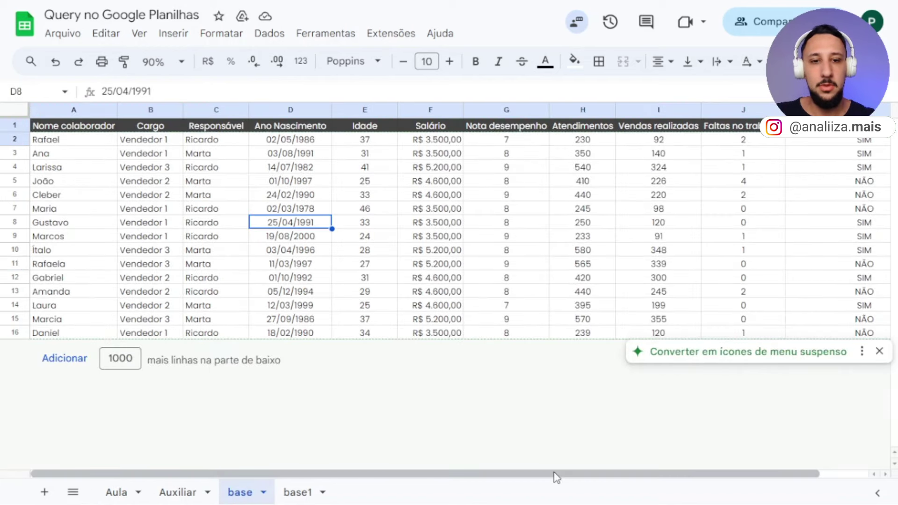
left_click_drag(556, 475, 716, 407)
mouse_move(807, 110)
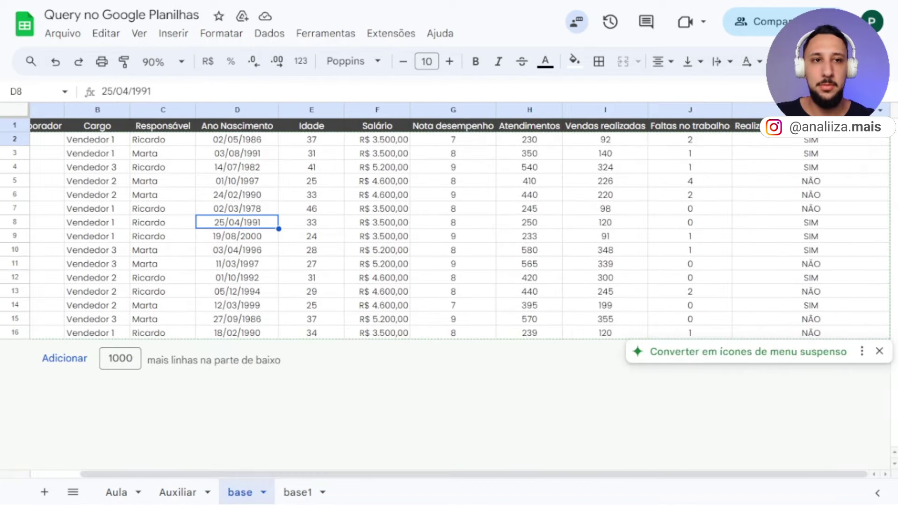
left_click_drag(519, 476, 470, 475)
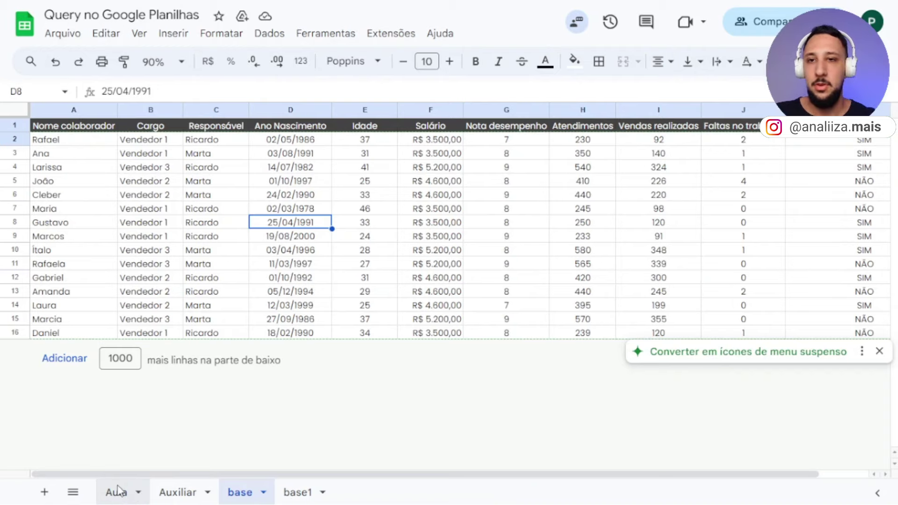
left_click(116, 492)
left_click(63, 239)
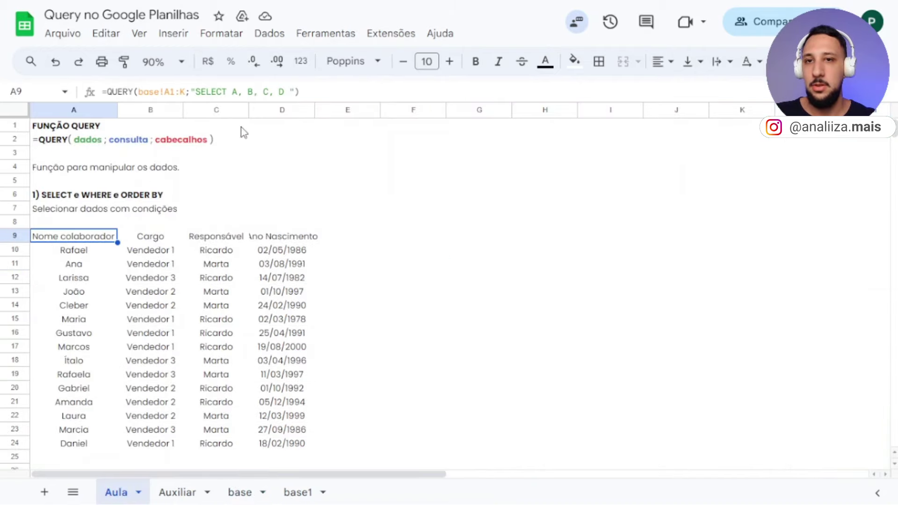
left_click(285, 91)
type(", K")
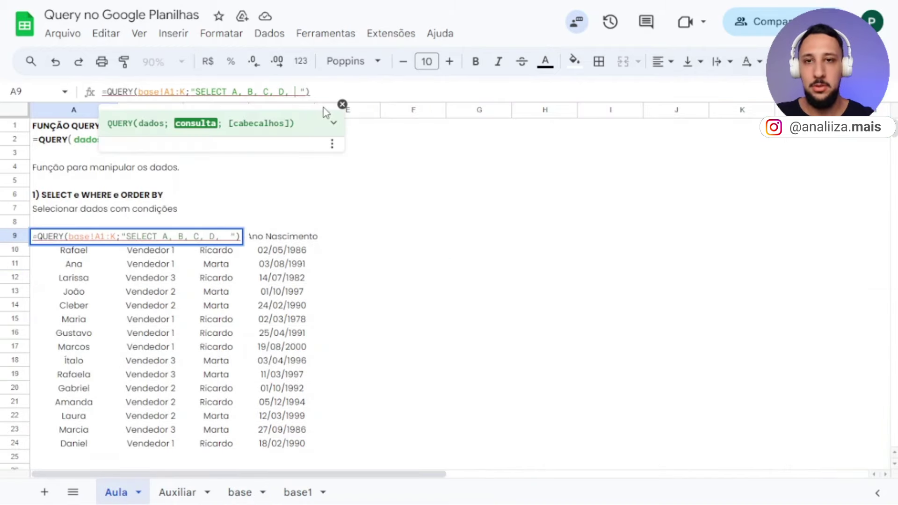
key("Return")
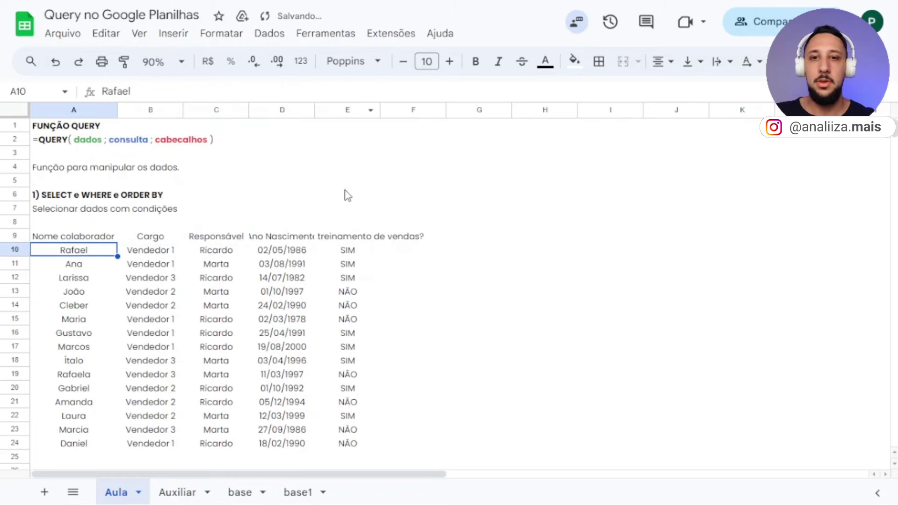
left_click(347, 241)
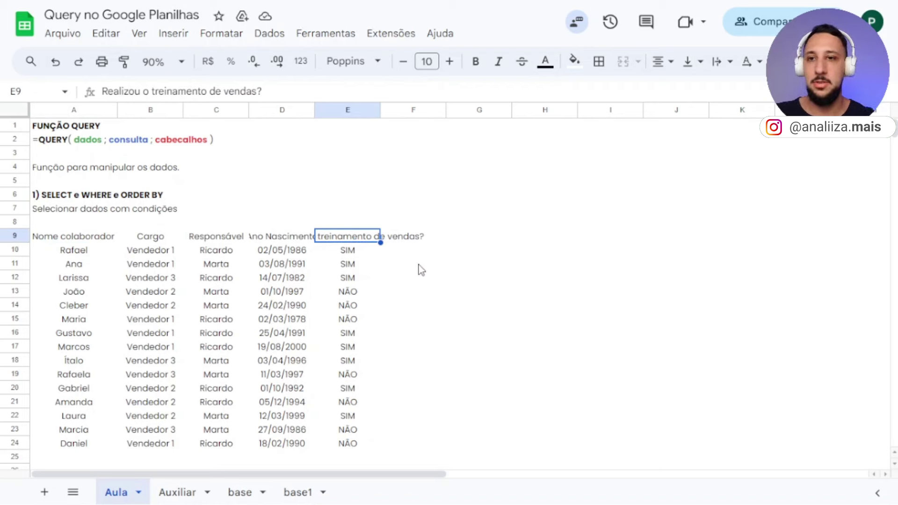
left_click(82, 237)
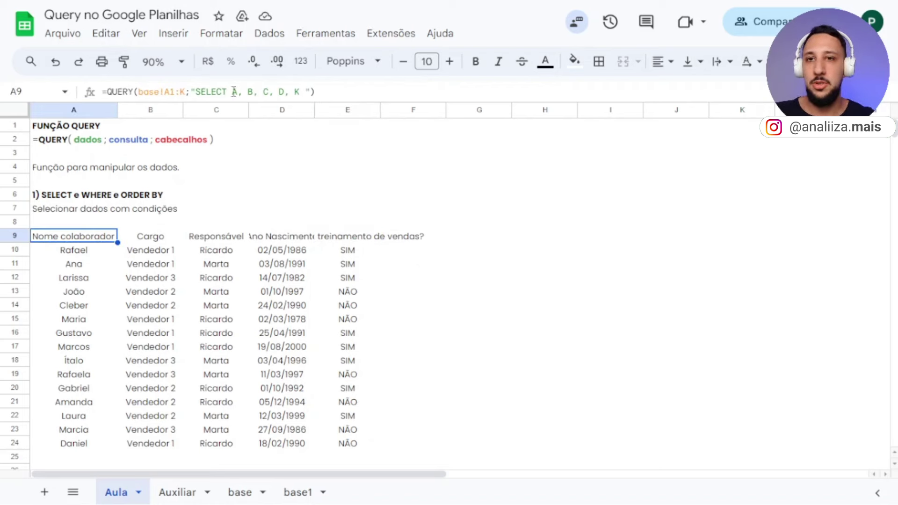
left_click_drag(232, 91, 302, 91)
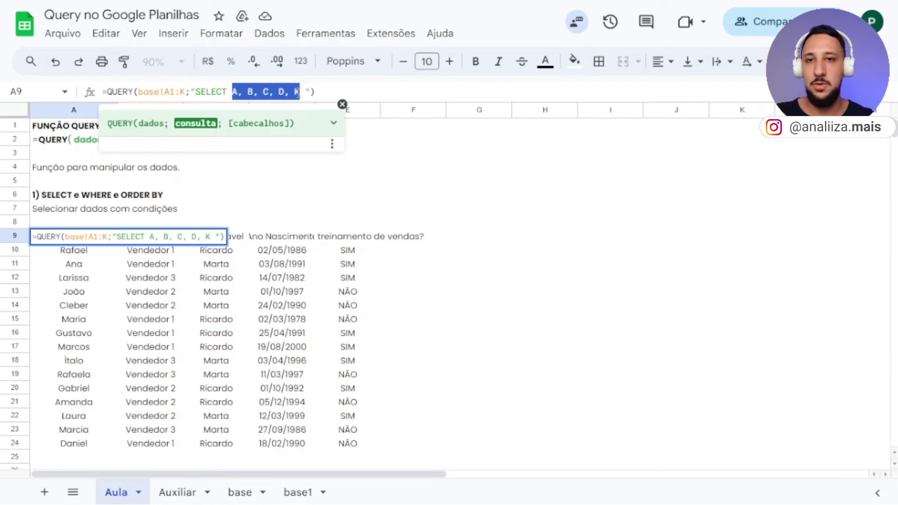
- Replace the column list with Col1, Col2, Col3 and check the base sheet's columns
type("Co")
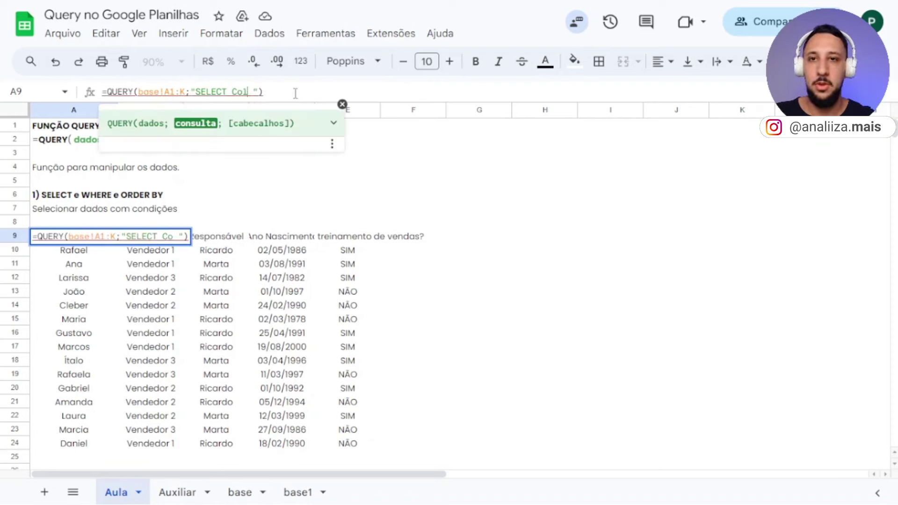
type("l")
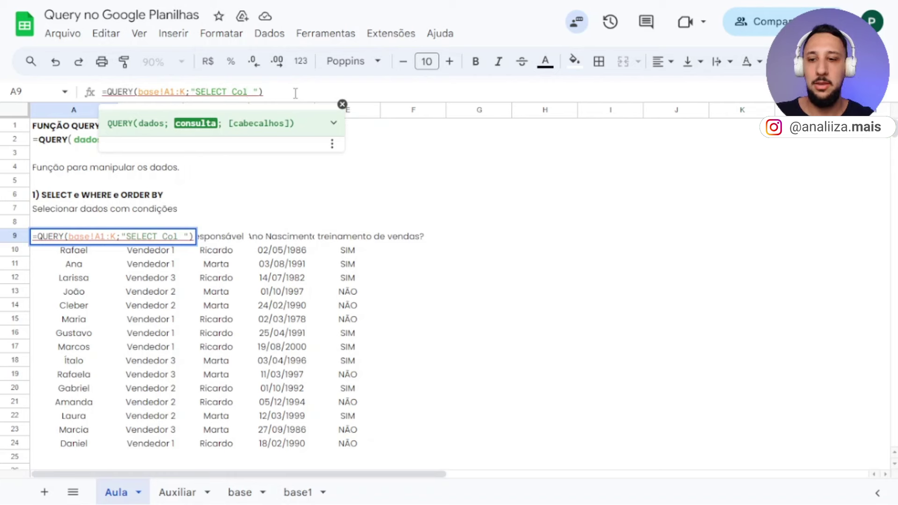
type("1, C")
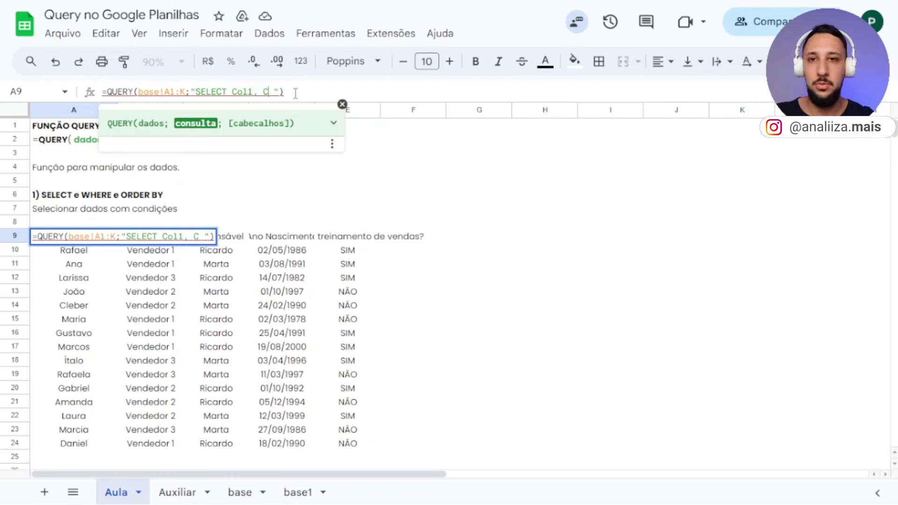
type("ol2, Co")
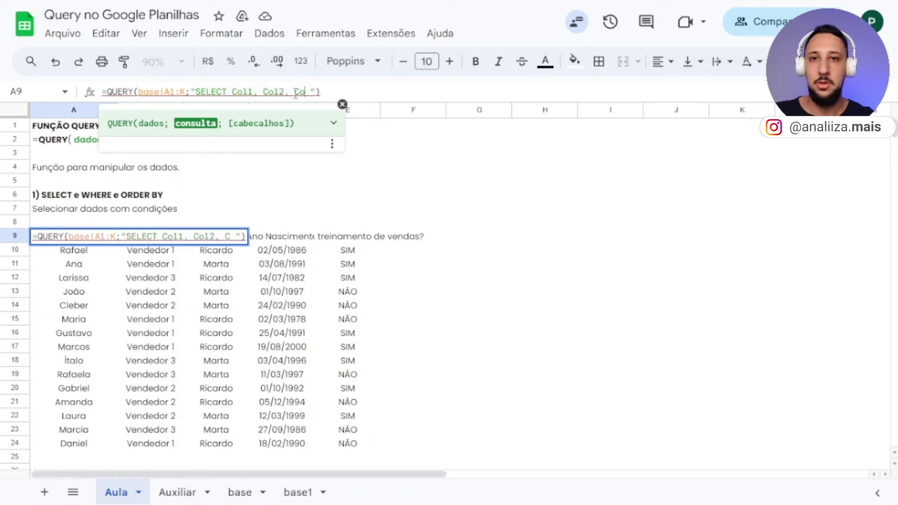
type("l3")
key("Return")
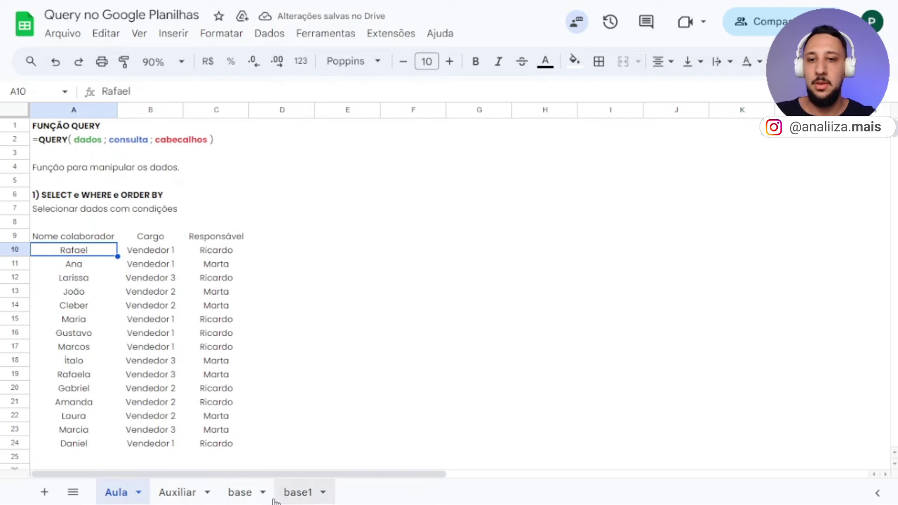
left_click(240, 492)
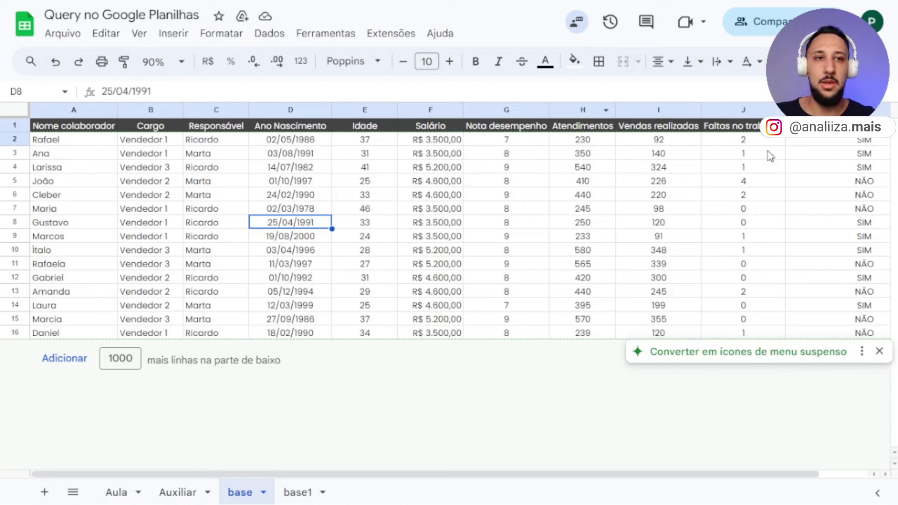
scroll(581, 474, "right", 1)
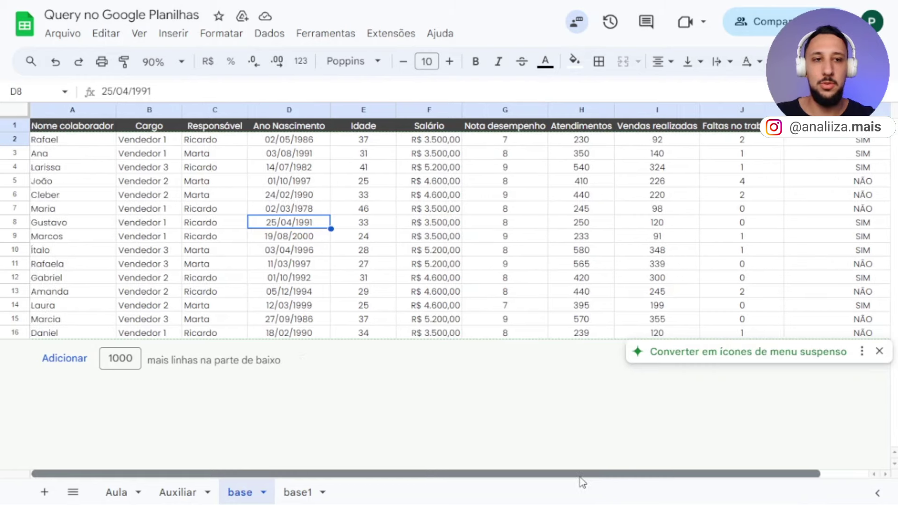
- Add Col11 to the A9 query and check the first employee's Cargo value
left_click(114, 492)
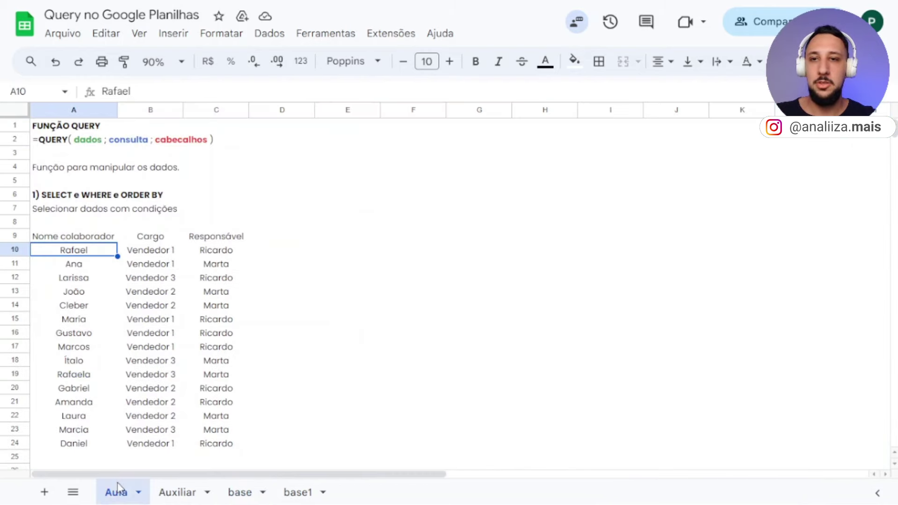
left_click(100, 236)
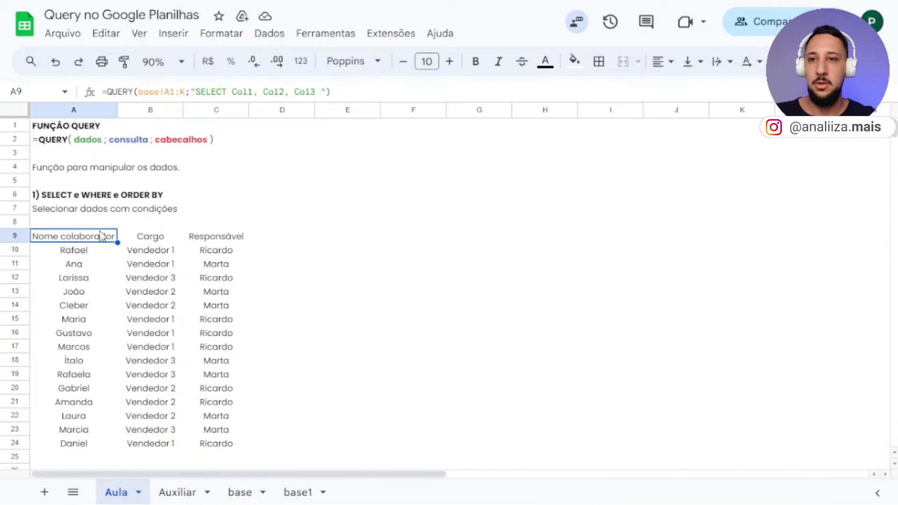
left_click(318, 90)
type(", Col")
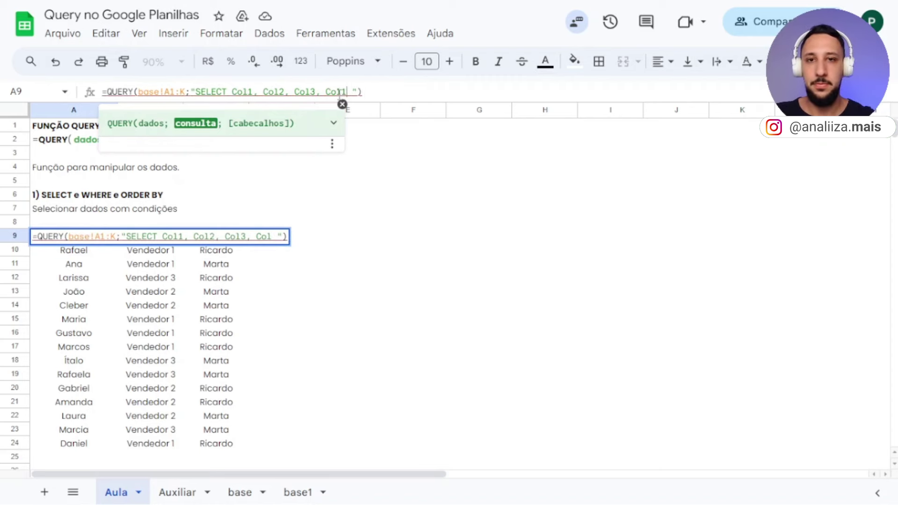
type("11")
key("Return")
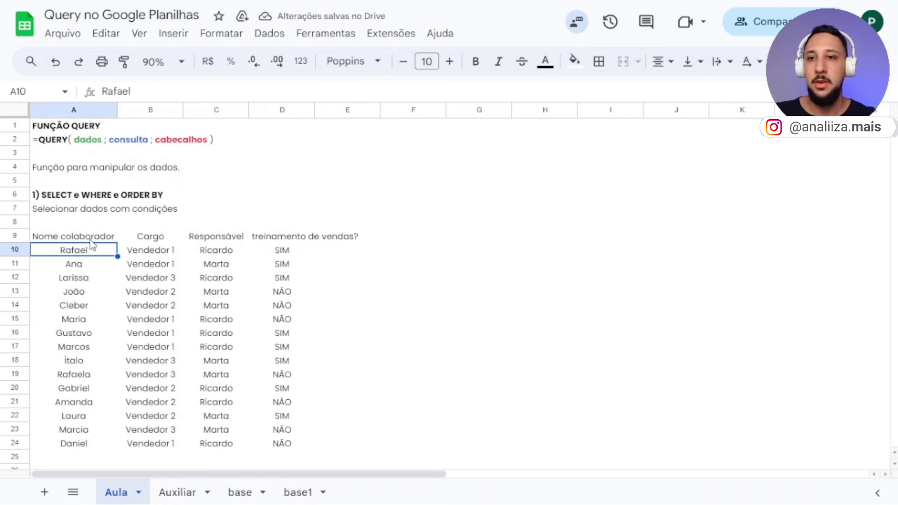
left_click(74, 236)
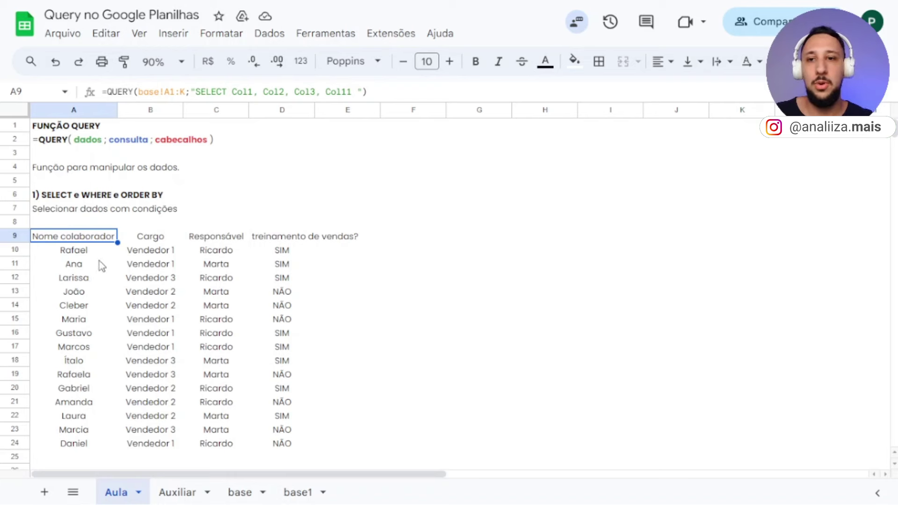
left_click(170, 257)
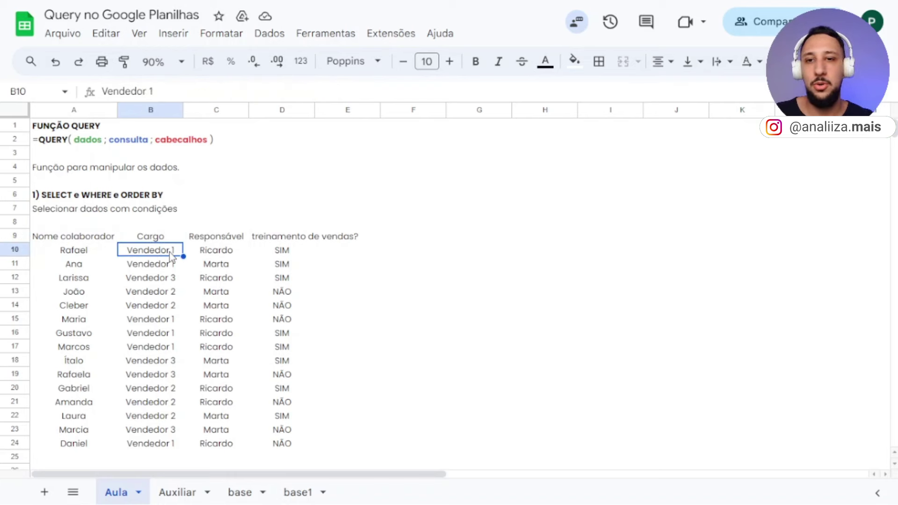
left_click(68, 241)
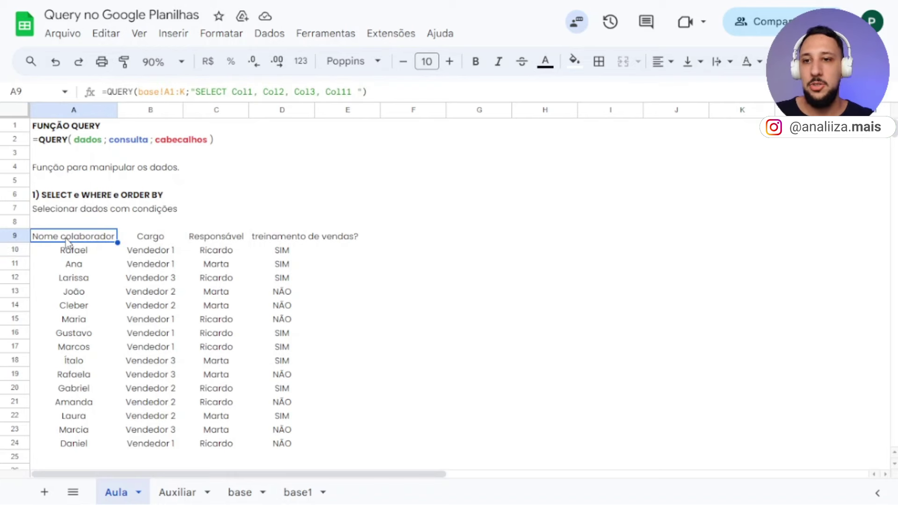
- Add WHERE Col2 = 'Vendedor 1' to the A9 query string
left_click(356, 91)
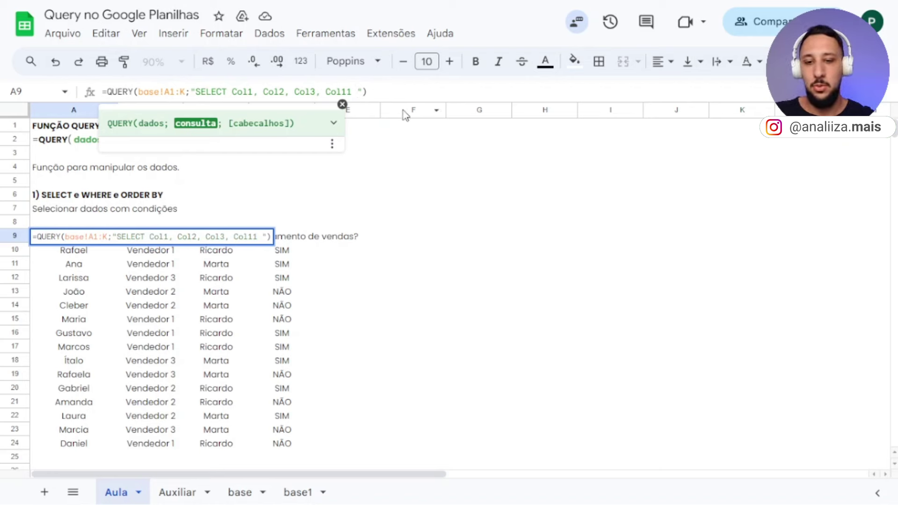
type("whe")
key("BackSpace")
key("BackSpace")
key("BackSpace")
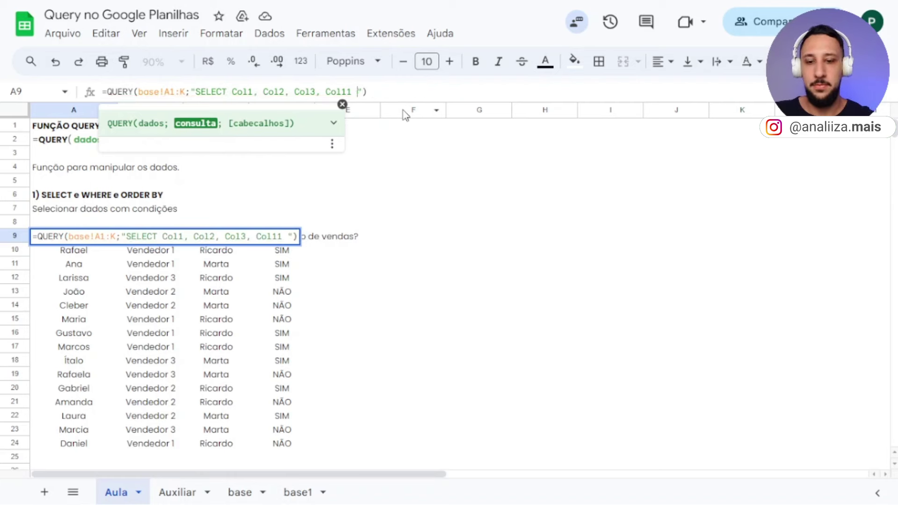
type("WHERE")
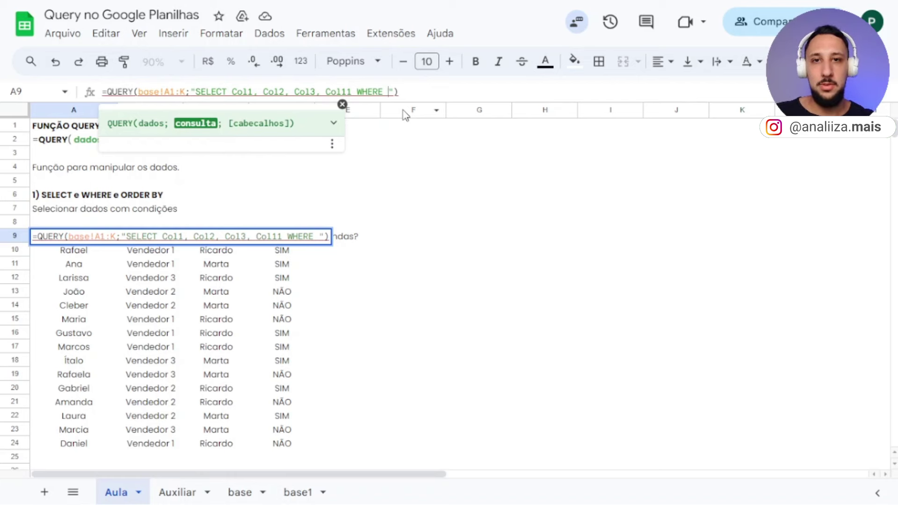
type(" Col2")
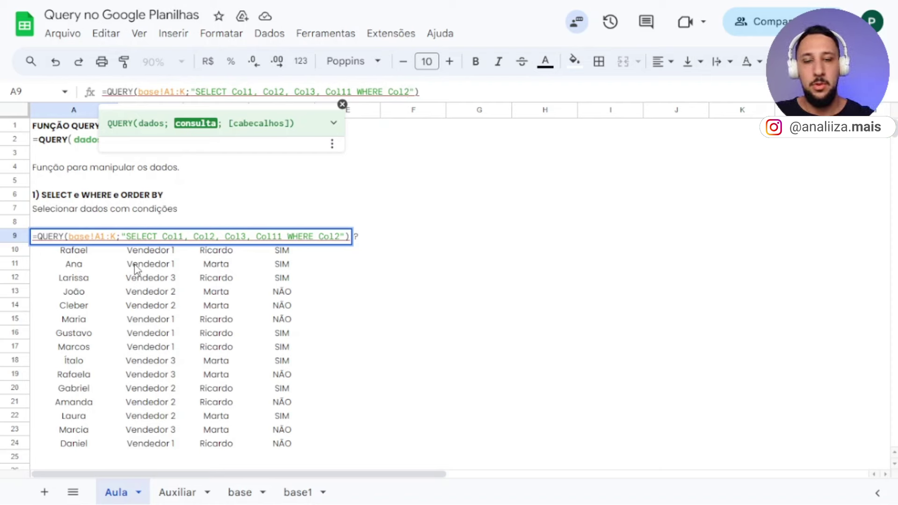
type(" = ")
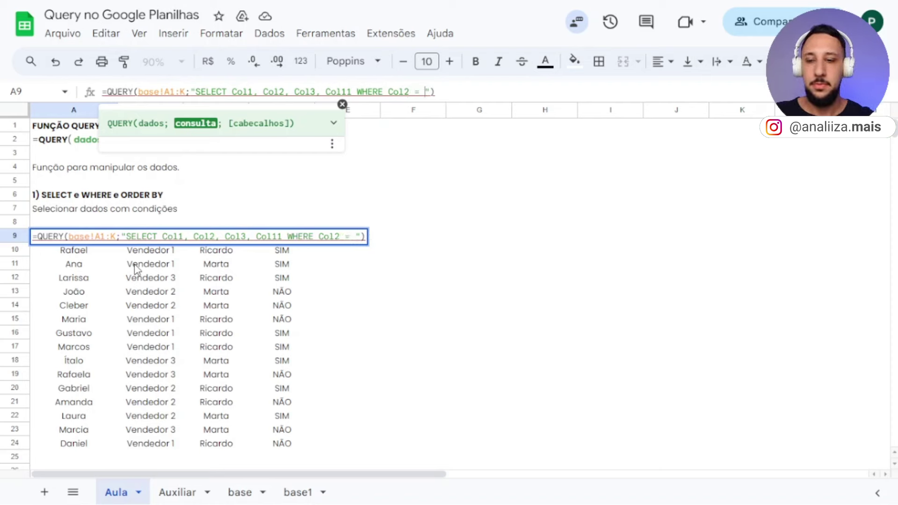
type("'")
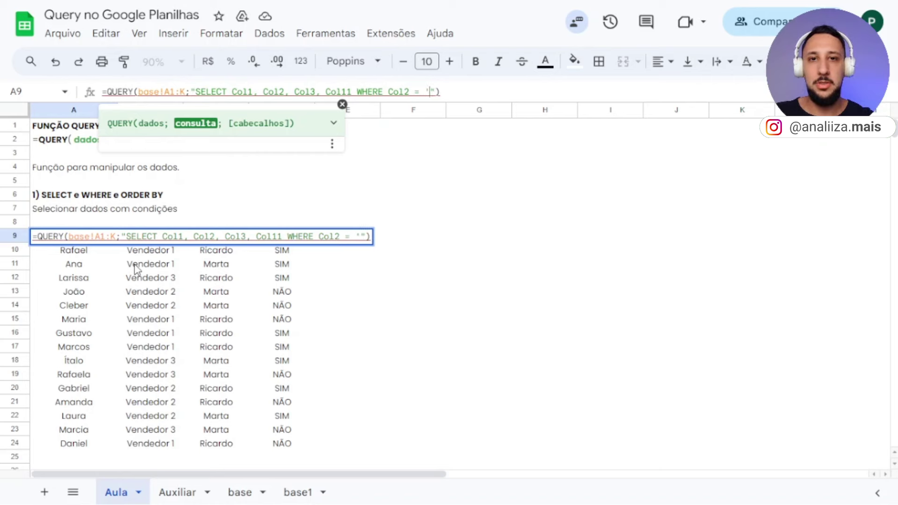
type("Vend")
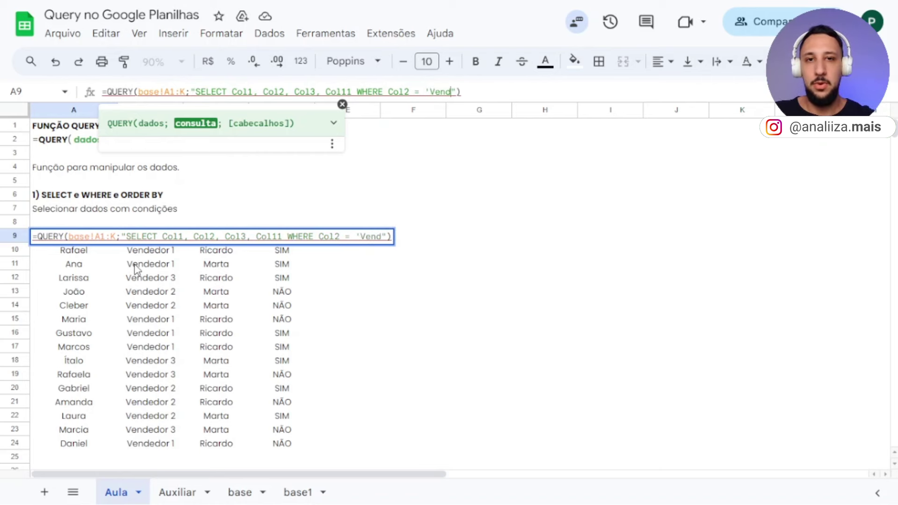
type("edor 1")
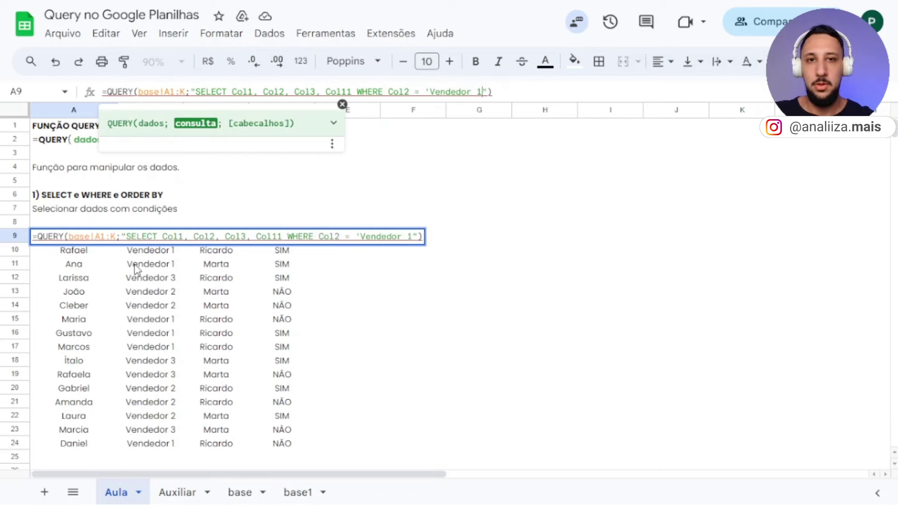
type("'")
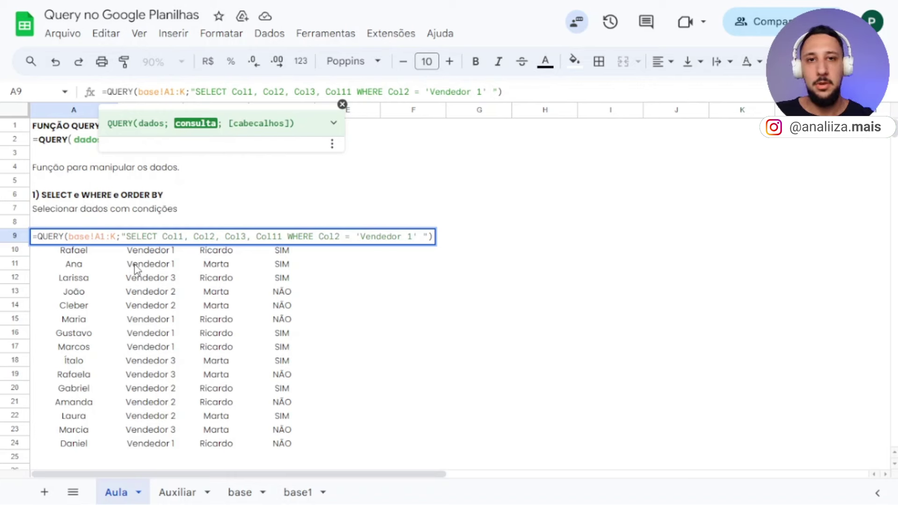
key("Return")
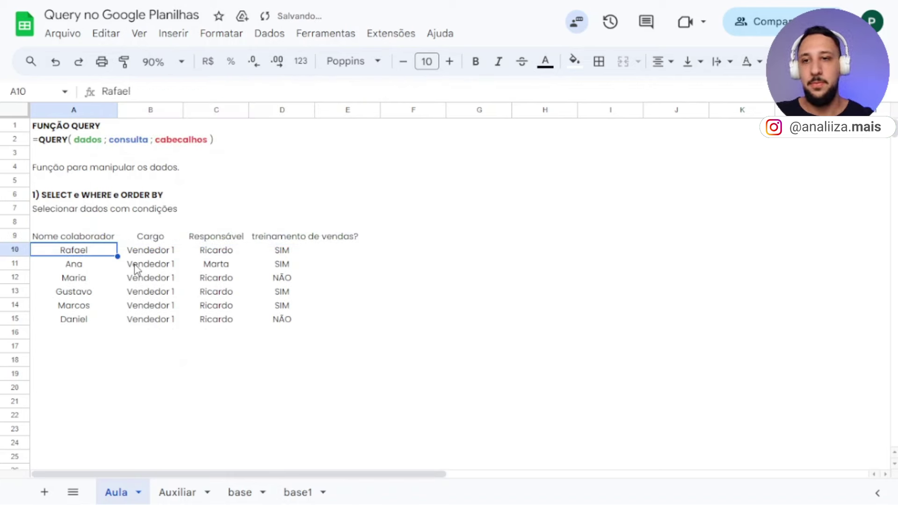
- Check the filtered rows' Cargo values and locate the Vendedor 1 criterion in the formula
left_click(216, 387)
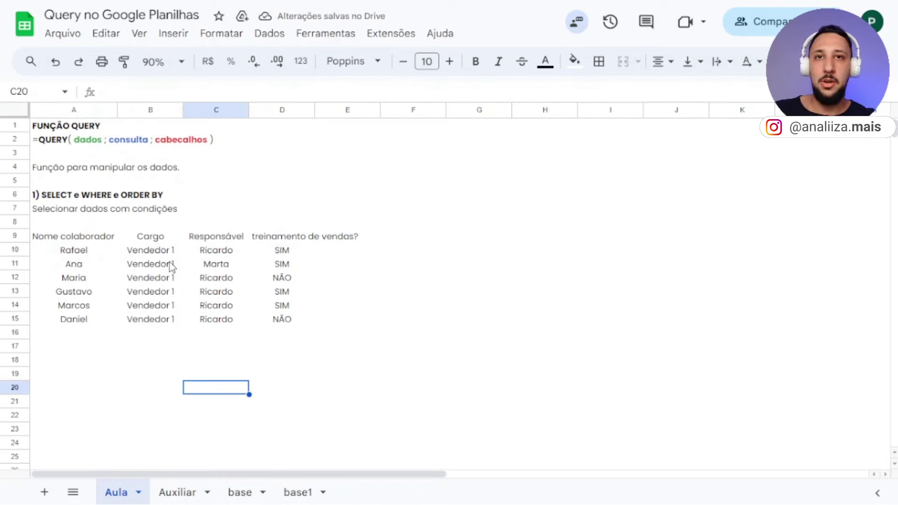
left_click_drag(166, 252, 159, 323)
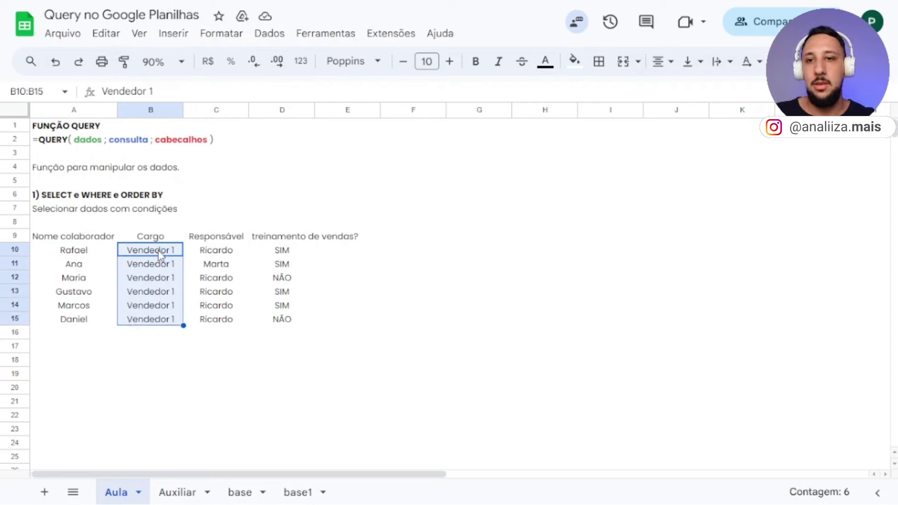
left_click(105, 252)
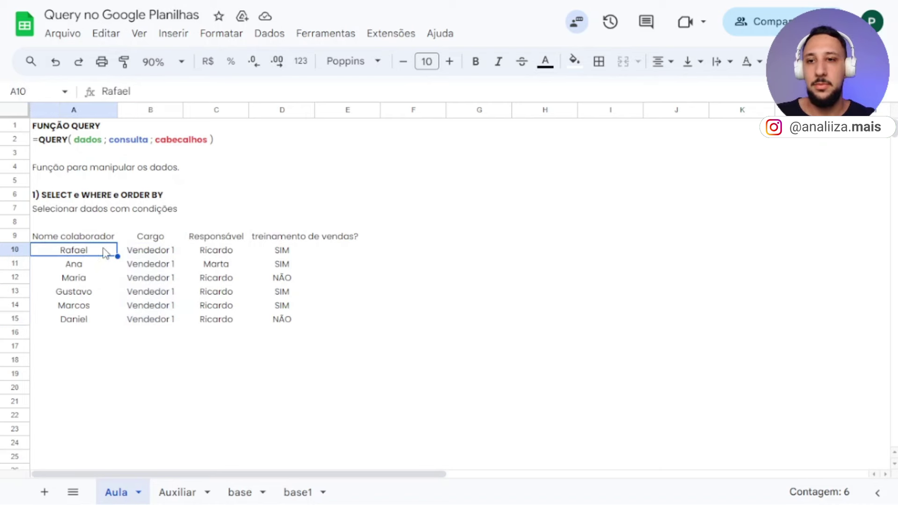
left_click(102, 240)
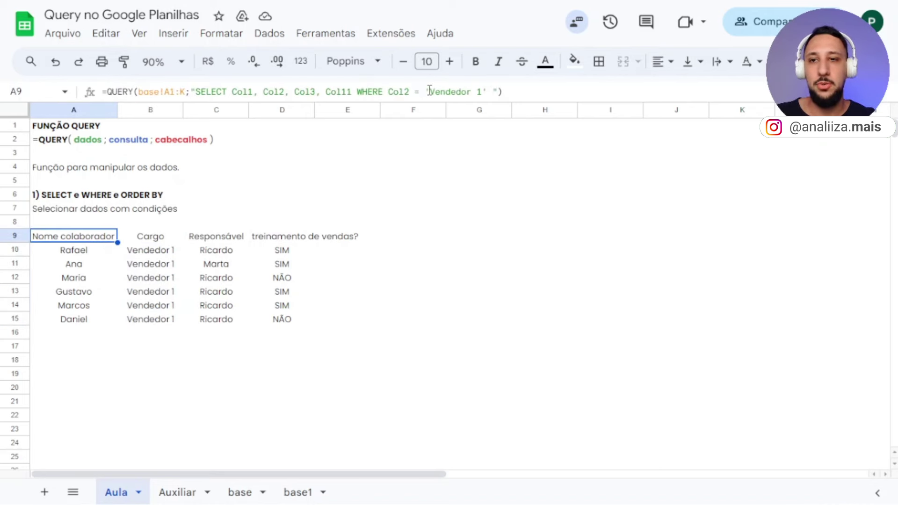
left_click_drag(430, 92, 470, 90)
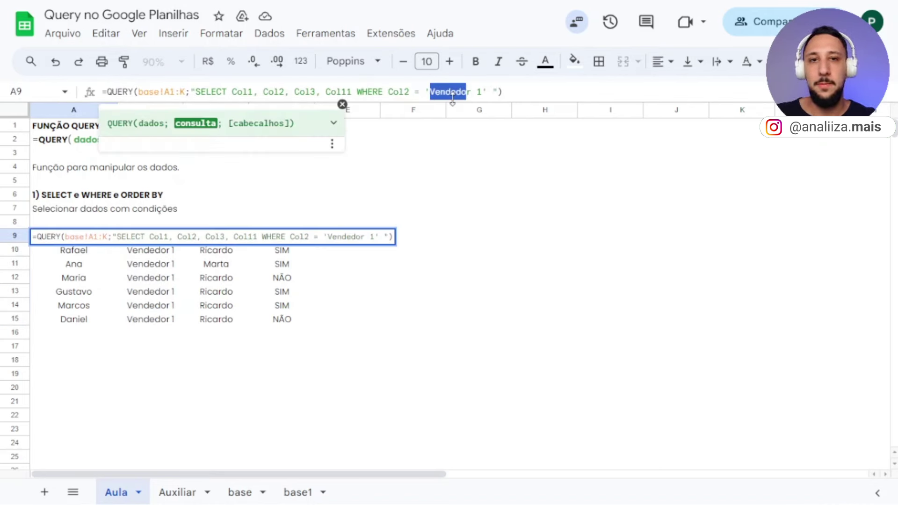
key("Escape")
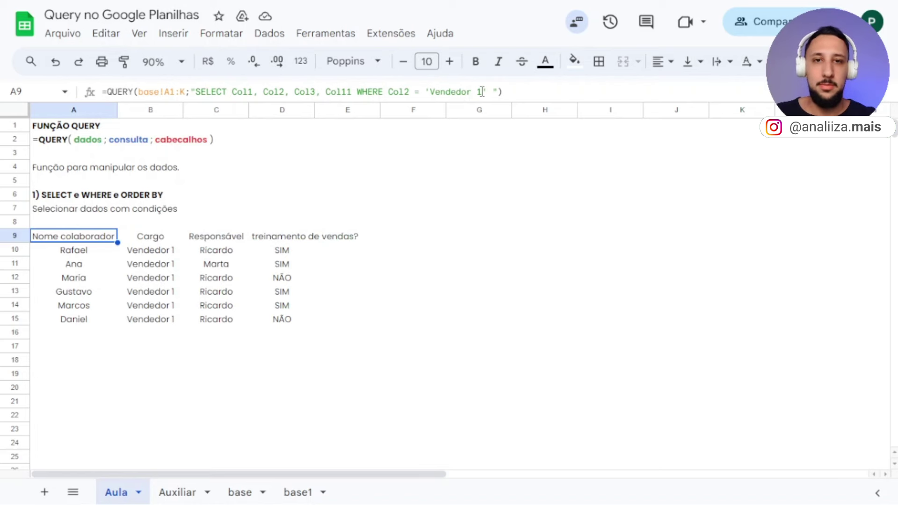
- Change the criterion to 'Vendedor 2' and check the Cargo and Responsável results
double_click(481, 91)
type("2")
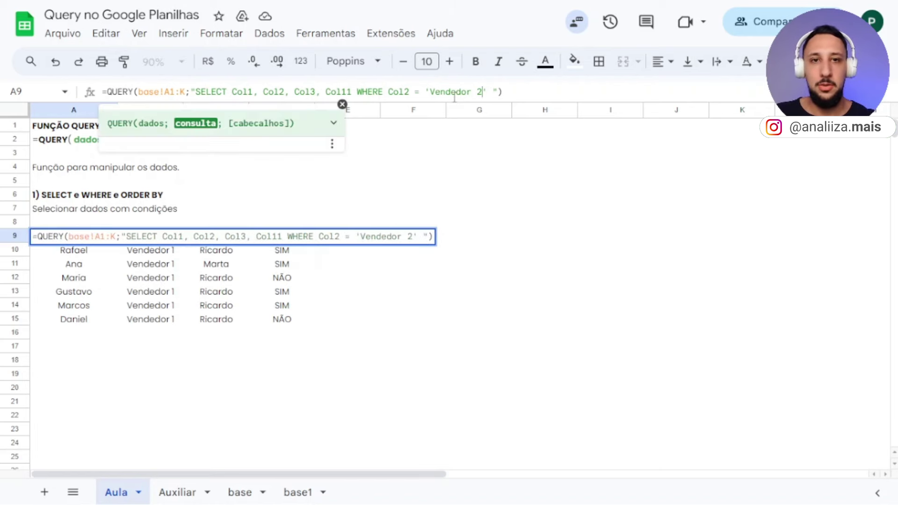
key("Return")
left_click(83, 238)
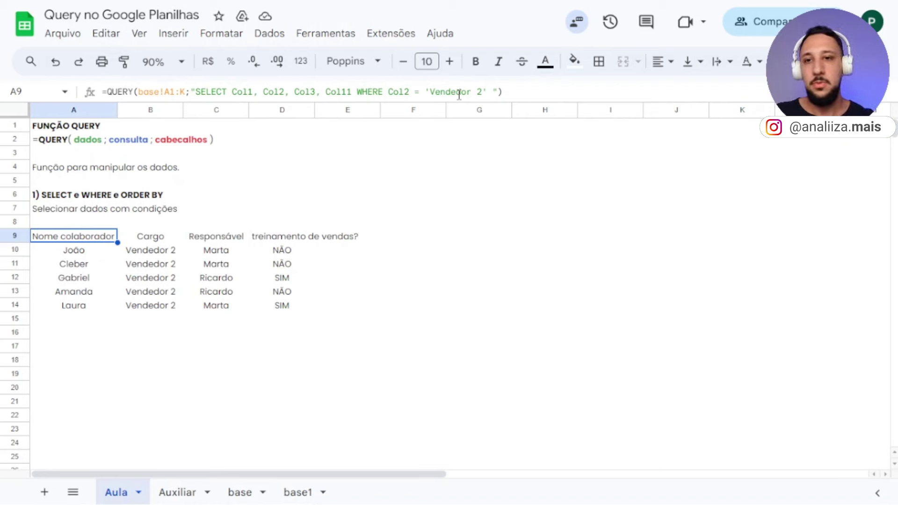
left_click(146, 258)
left_click(87, 238)
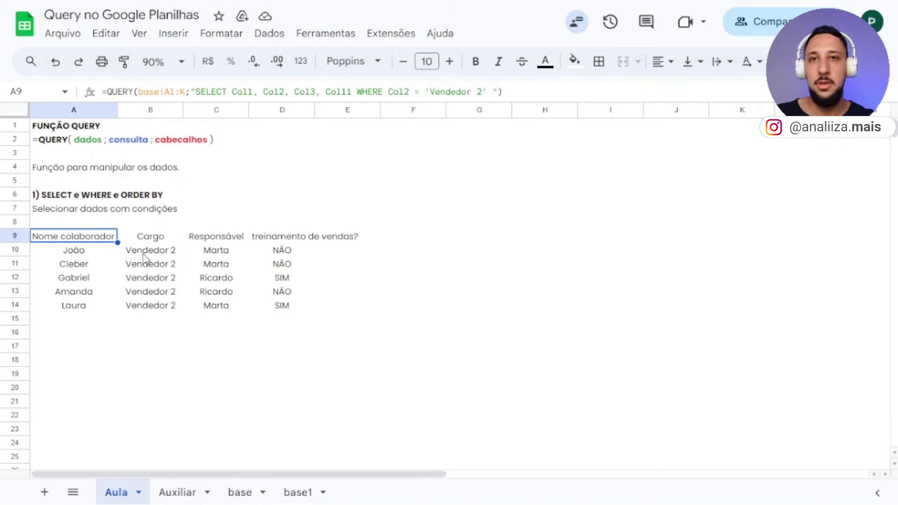
left_click(206, 237)
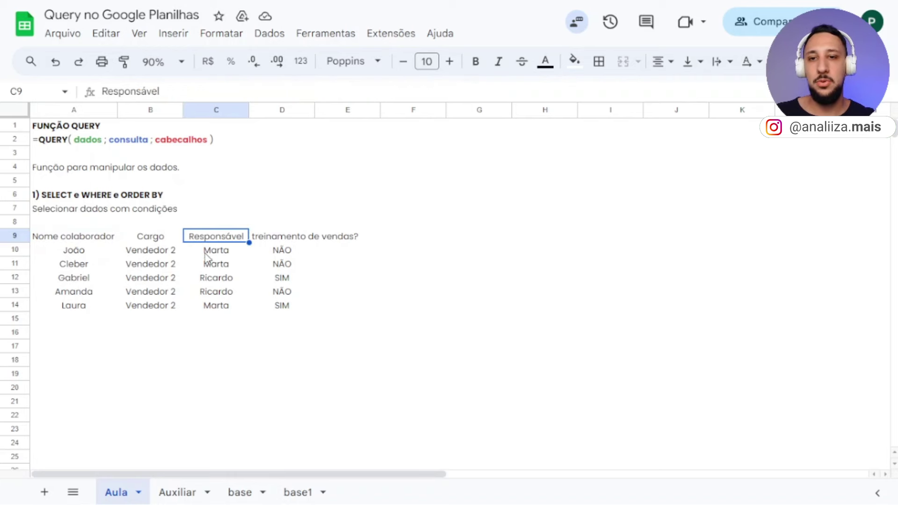
left_click(209, 281)
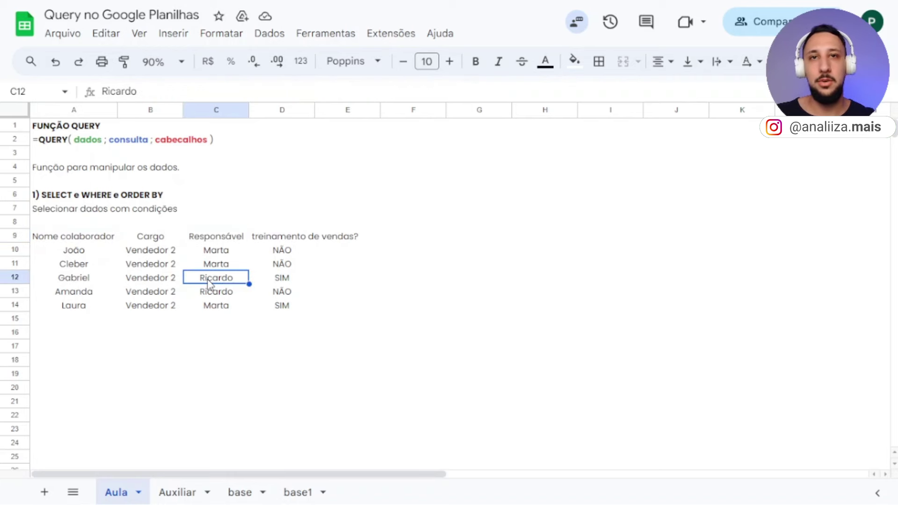
left_click(90, 239)
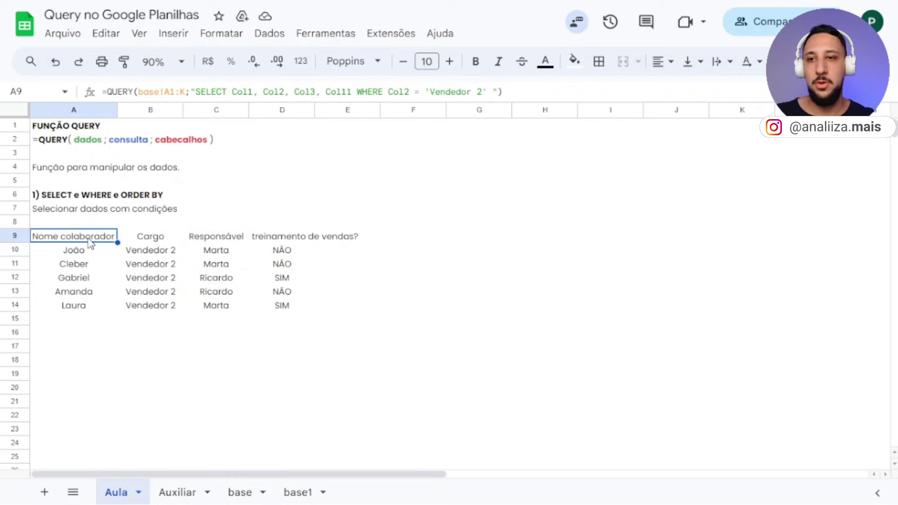
left_click(320, 89)
left_click_drag(196, 92, 477, 92)
- Extend the WHERE clause with AND Col3 equal to the responsible manager's name
left_click(487, 91)
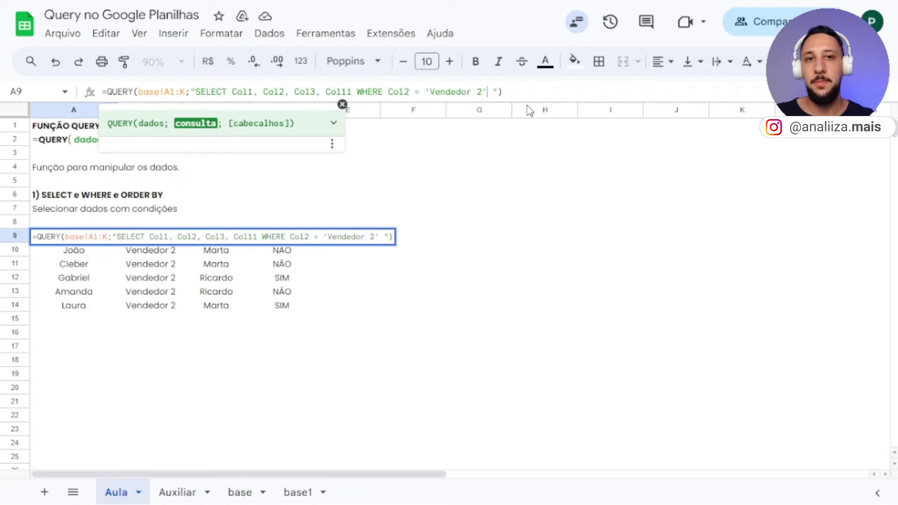
type("A")
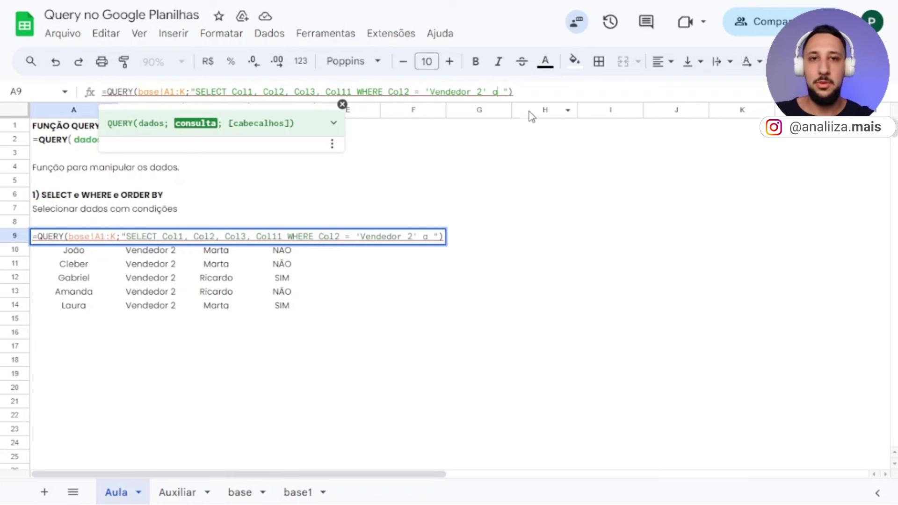
type("ND")
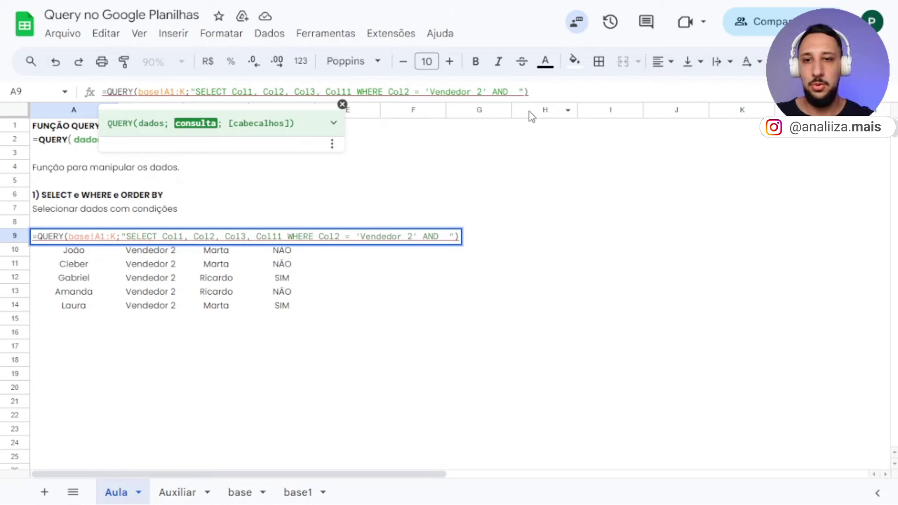
type("ol")
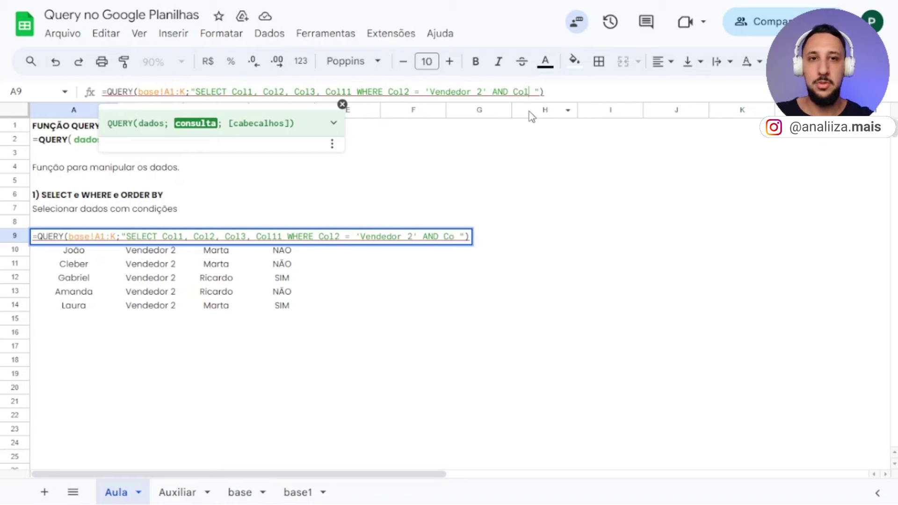
type("3 = ")
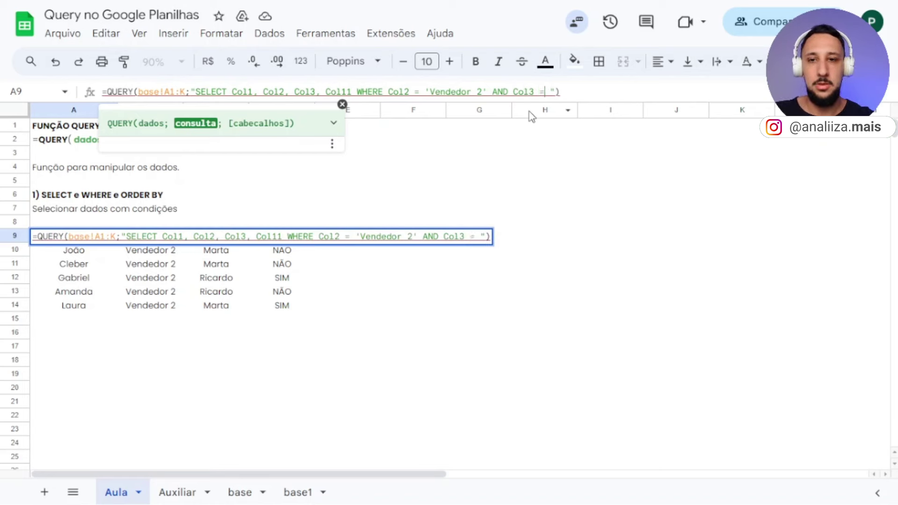
type("'Rica")
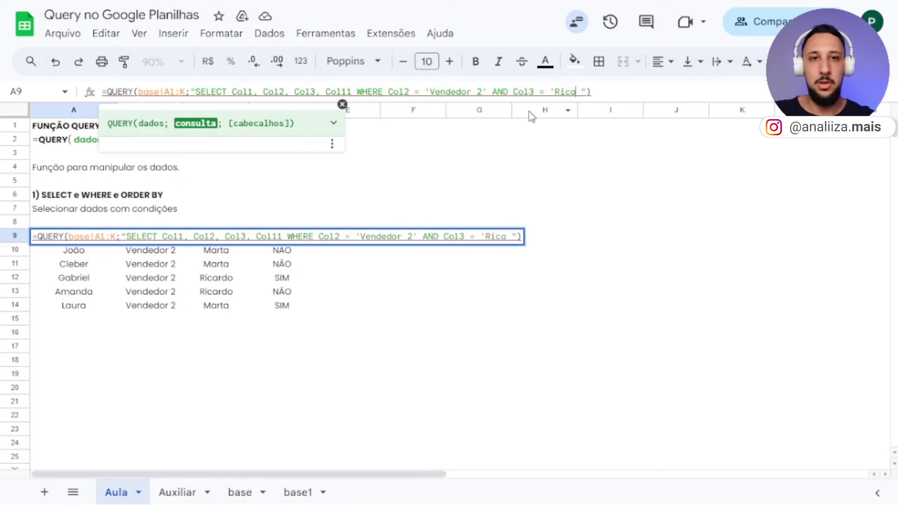
type("rdo'")
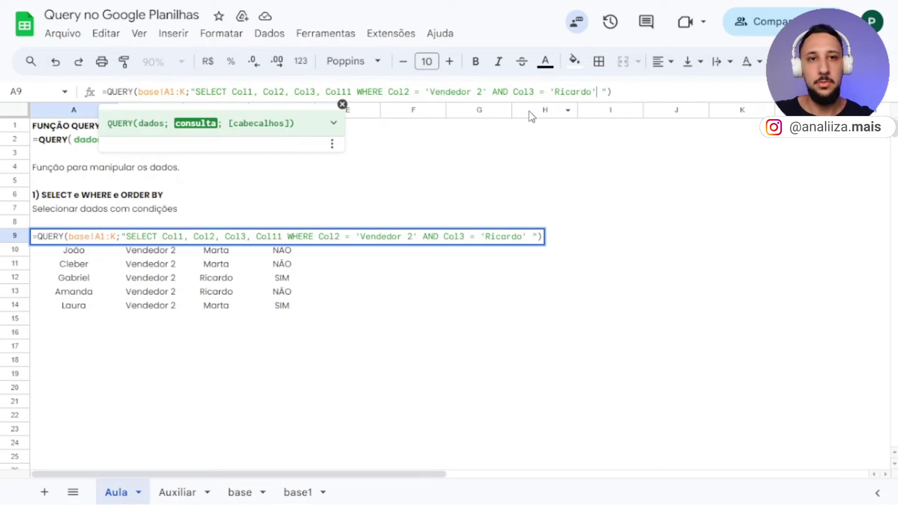
key("Return")
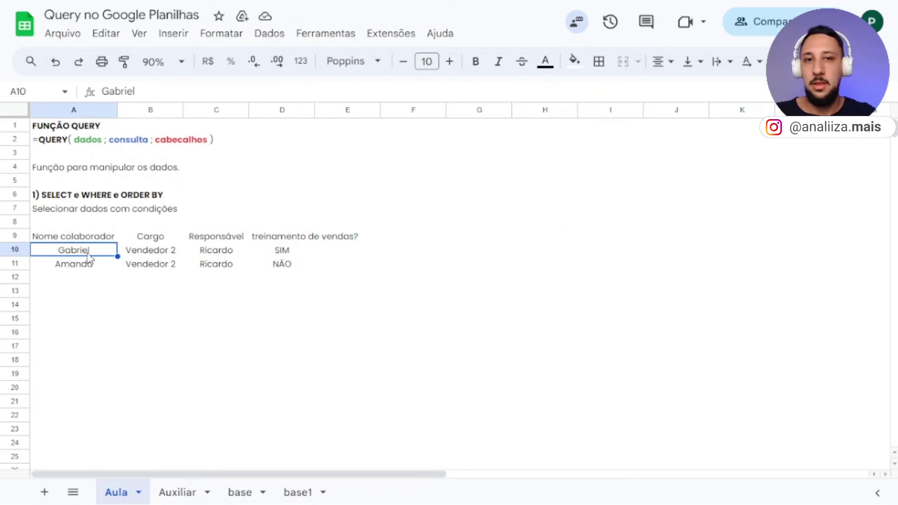
left_click(96, 238)
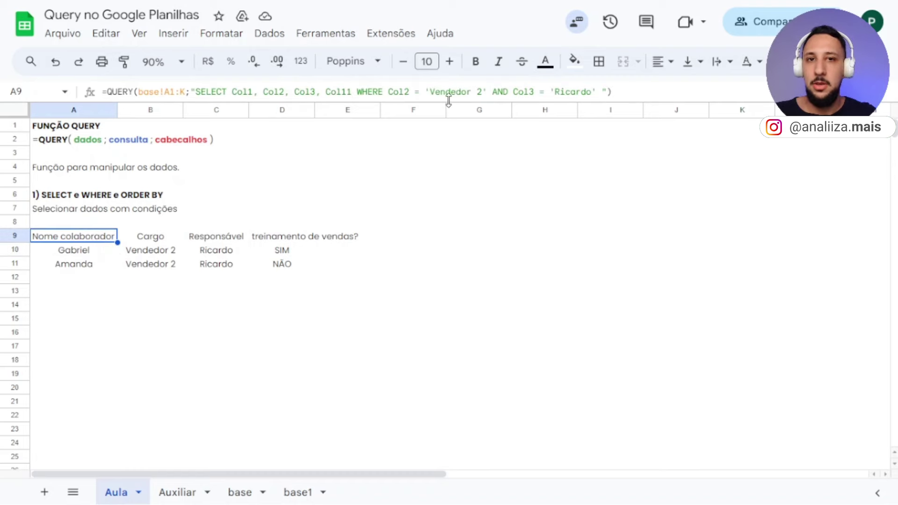
- Replace AND with OR in the A9 query to match Vendedor 2 or Ricardo's employees
left_click_drag(448, 101, 449, 135)
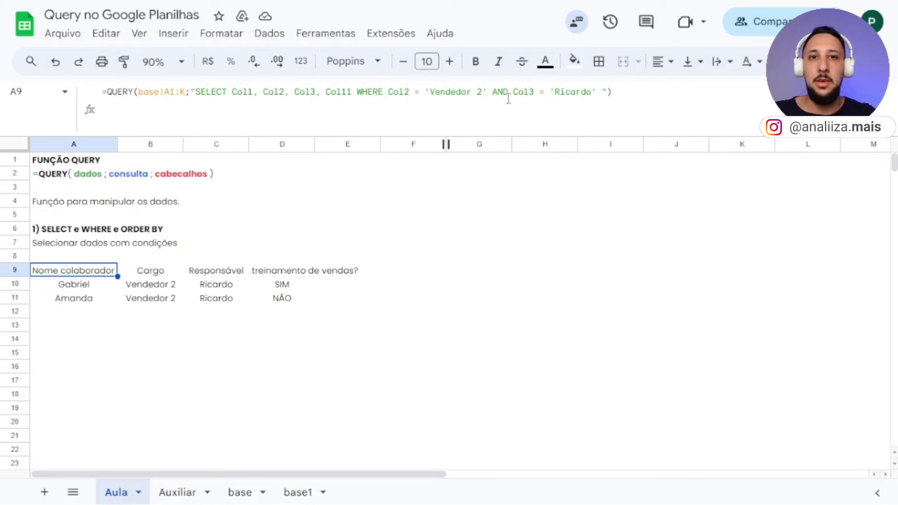
left_click_drag(510, 94, 494, 91)
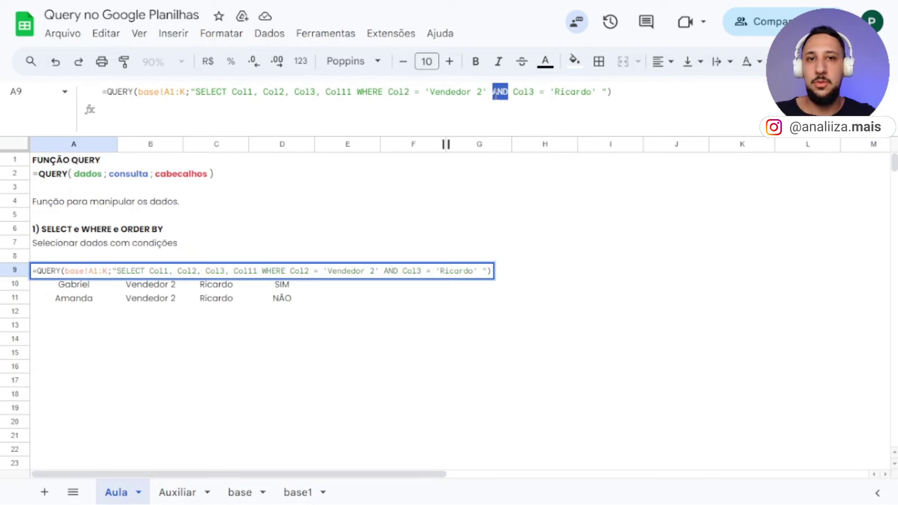
type("OR")
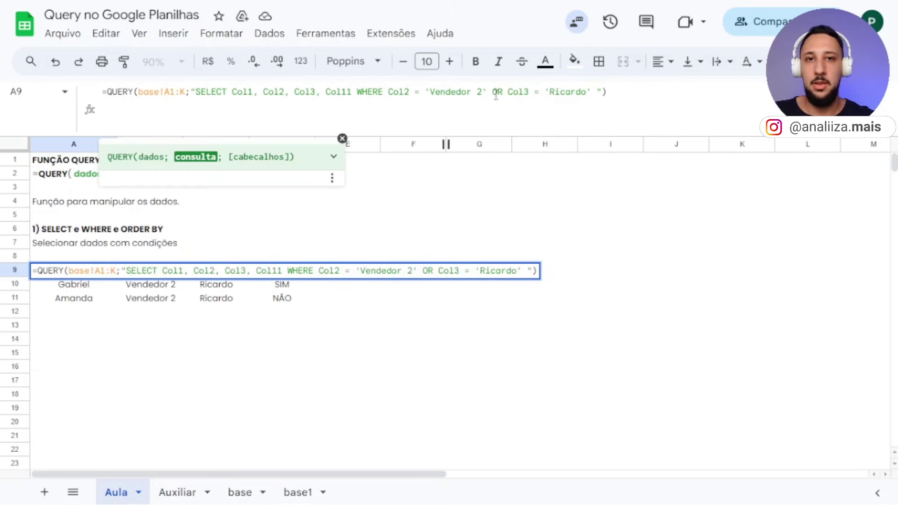
left_click_drag(487, 92, 438, 93)
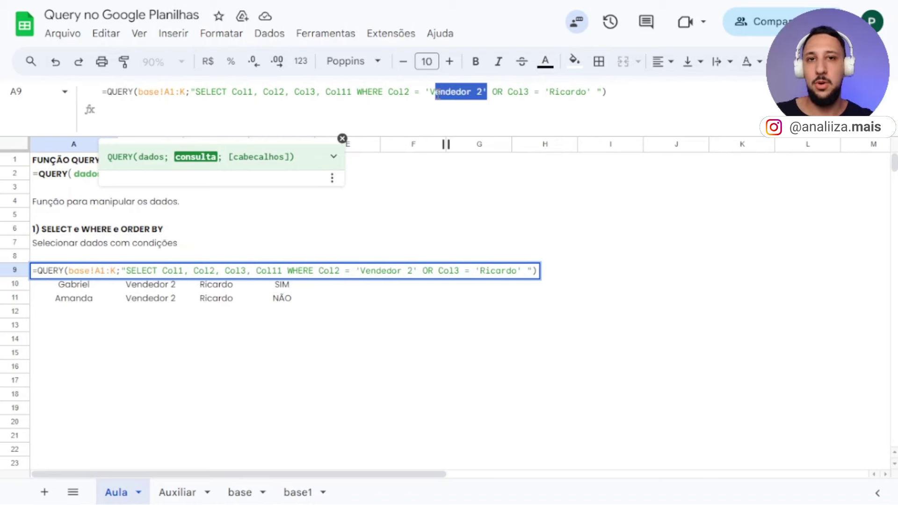
left_click(511, 93)
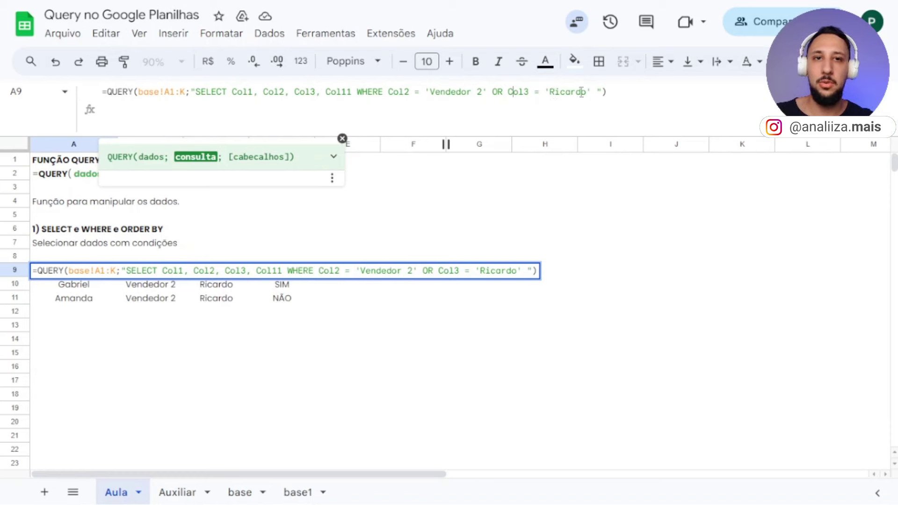
key("Return")
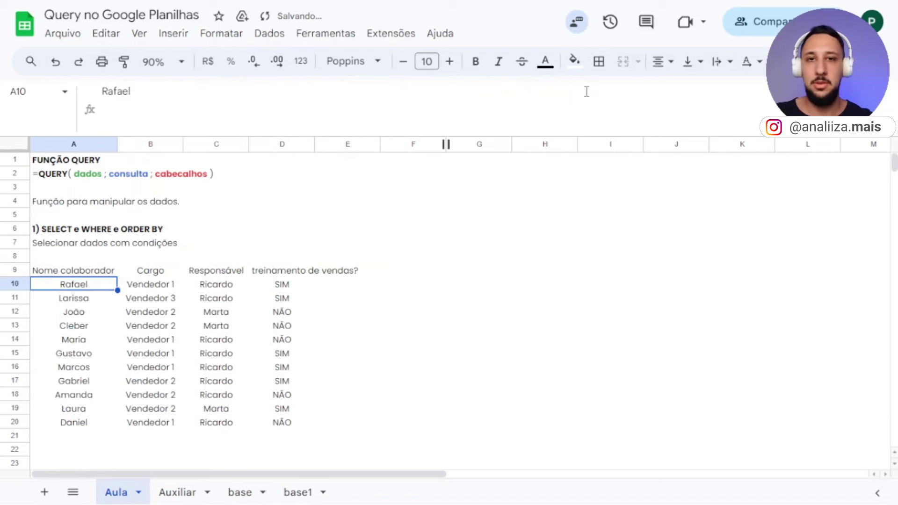
- Review the OR operator and the returned Ricardo, Marta and Vendedor 2 cells
key("Up")
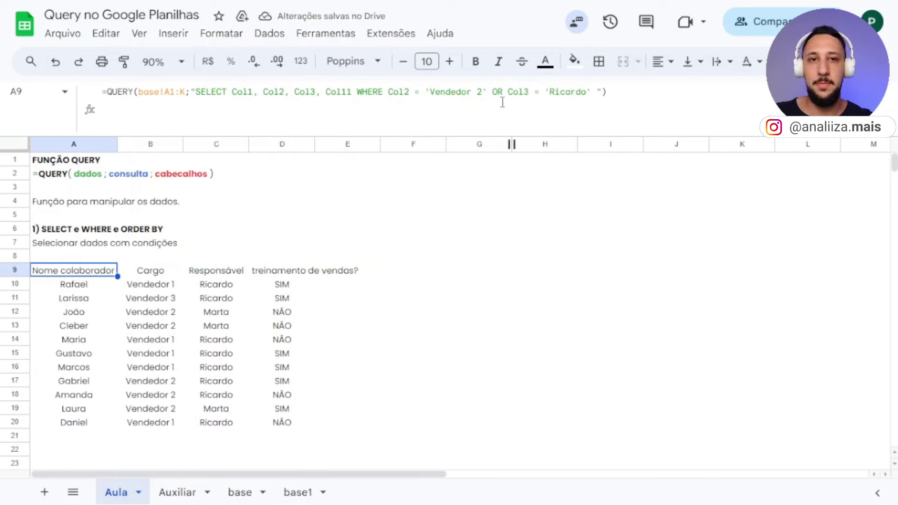
left_click_drag(493, 92, 504, 92)
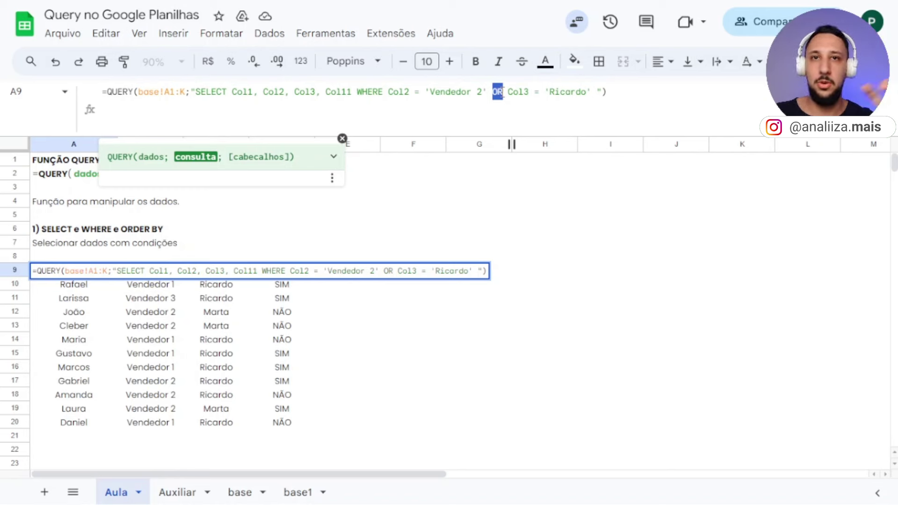
left_click(169, 357)
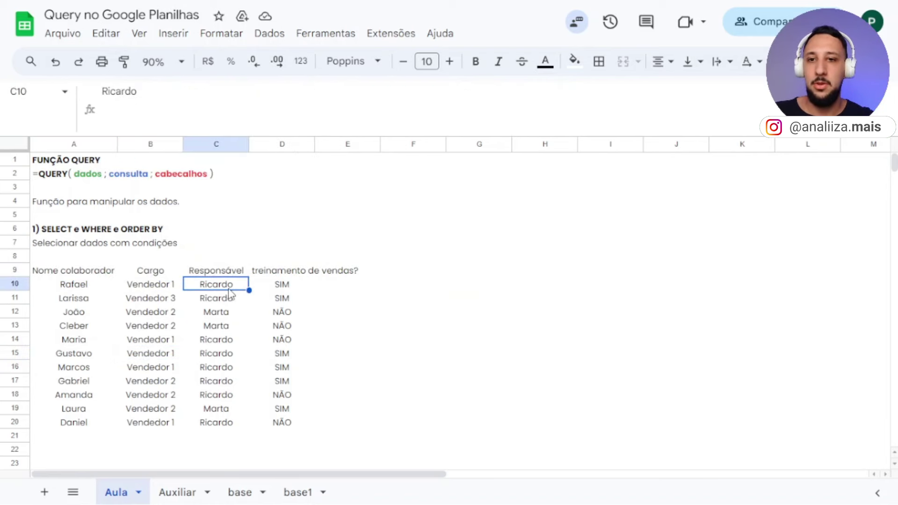
left_click_drag(220, 286, 223, 299)
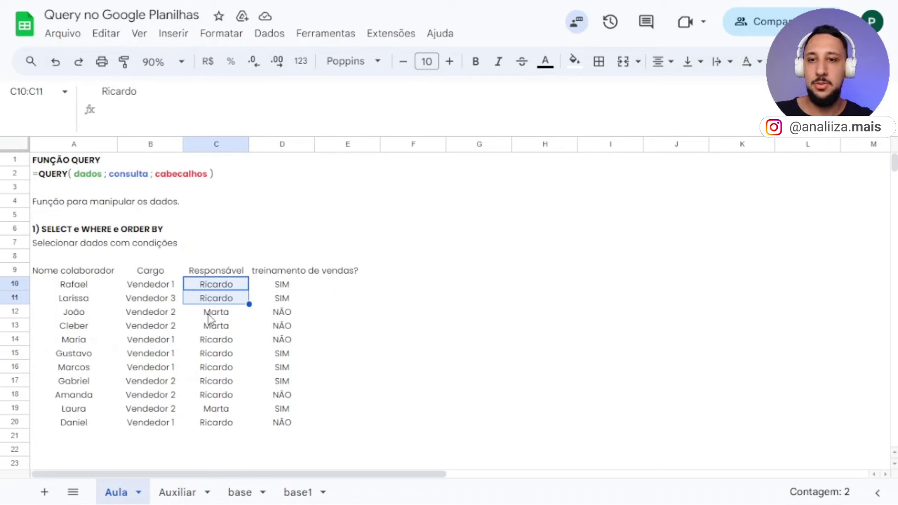
left_click_drag(208, 315, 215, 328)
left_click(157, 317)
left_click_drag(155, 321, 154, 326)
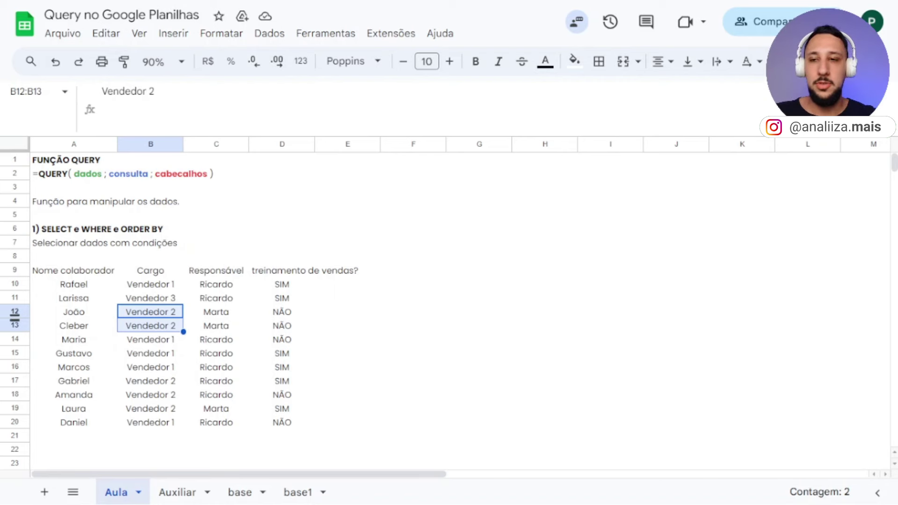
left_click(73, 271)
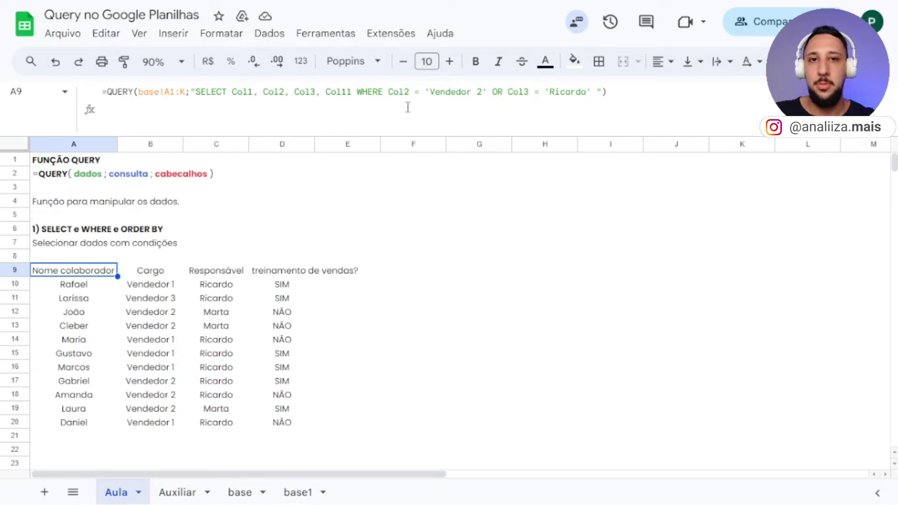
left_click(407, 93)
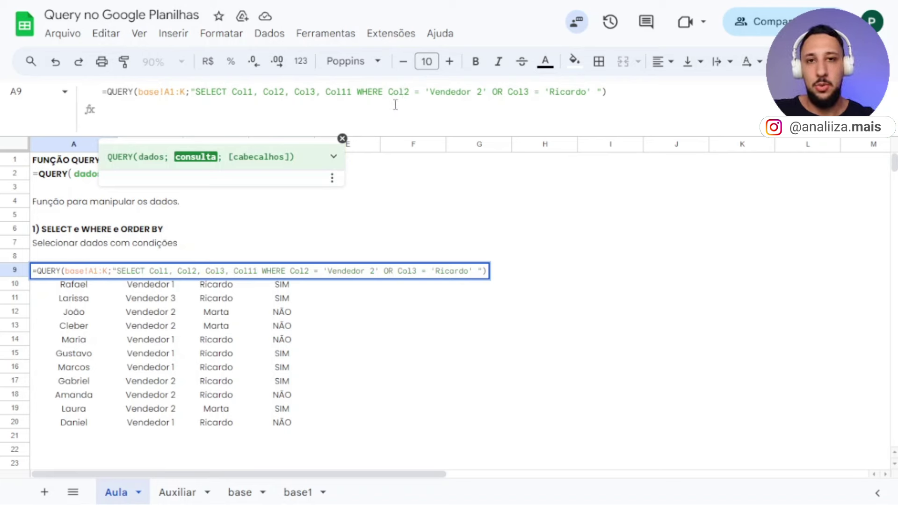
type("(")
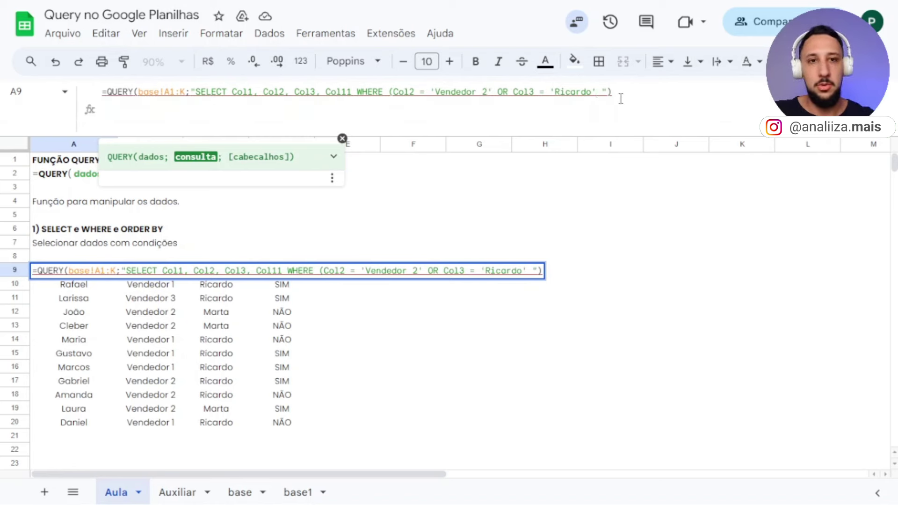
type(")")
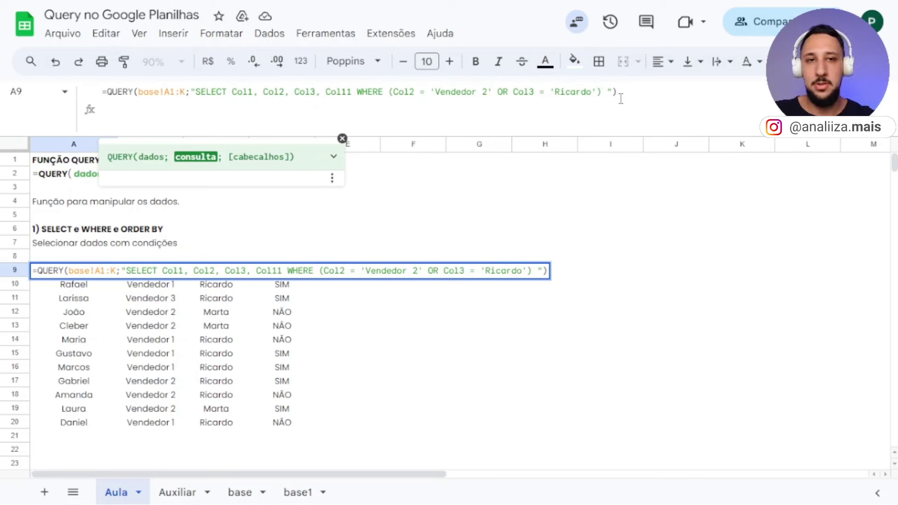
type(" AND")
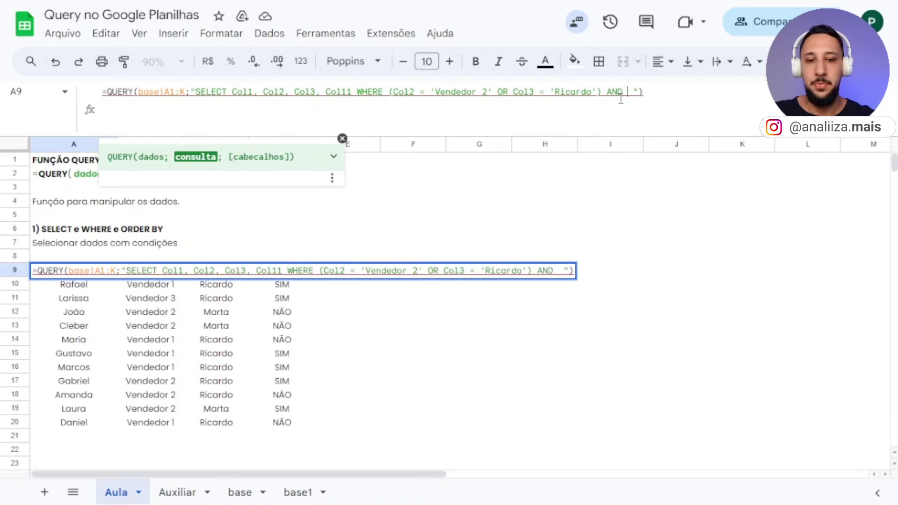
type(" (")
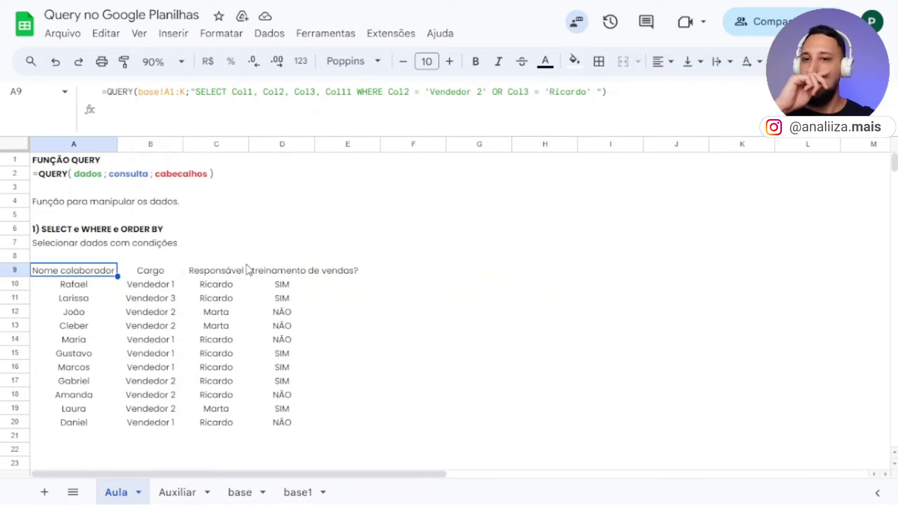
left_click(68, 230)
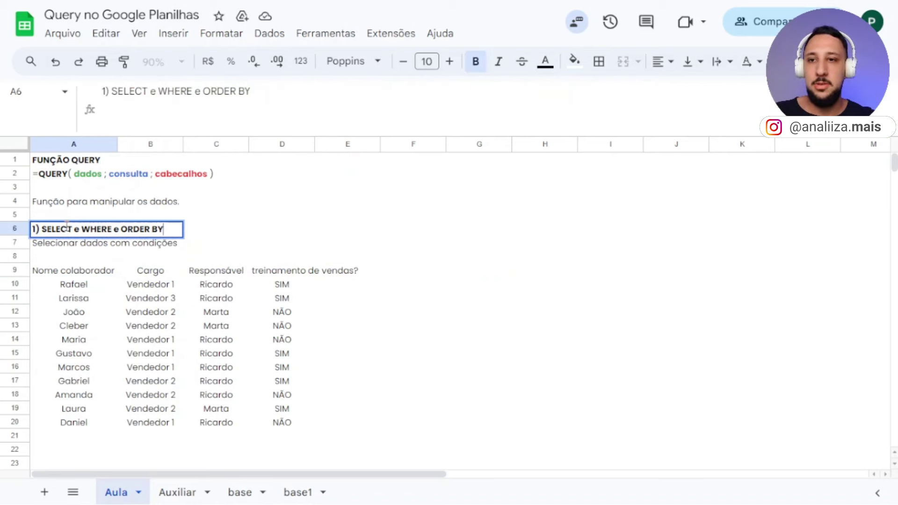
double_click(124, 230)
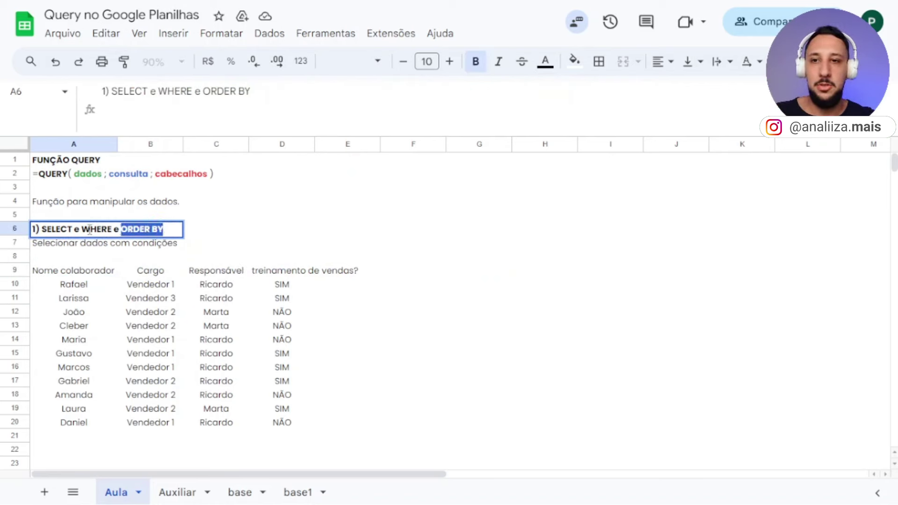
left_click_drag(112, 230, 42, 229)
left_click(257, 244)
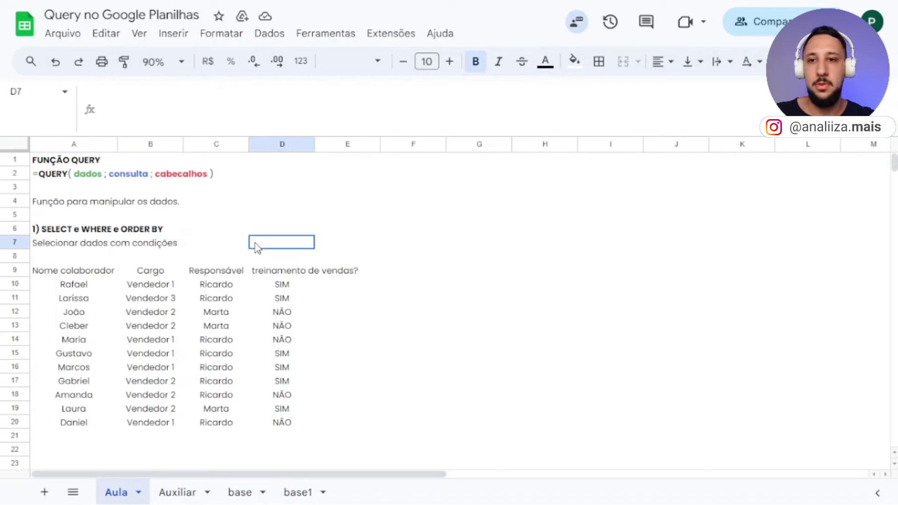
left_click(87, 274)
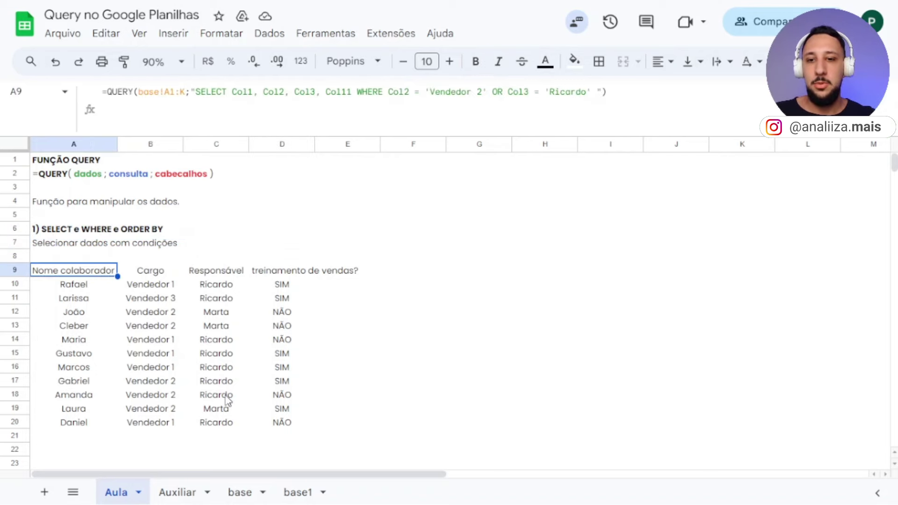
left_click(243, 492)
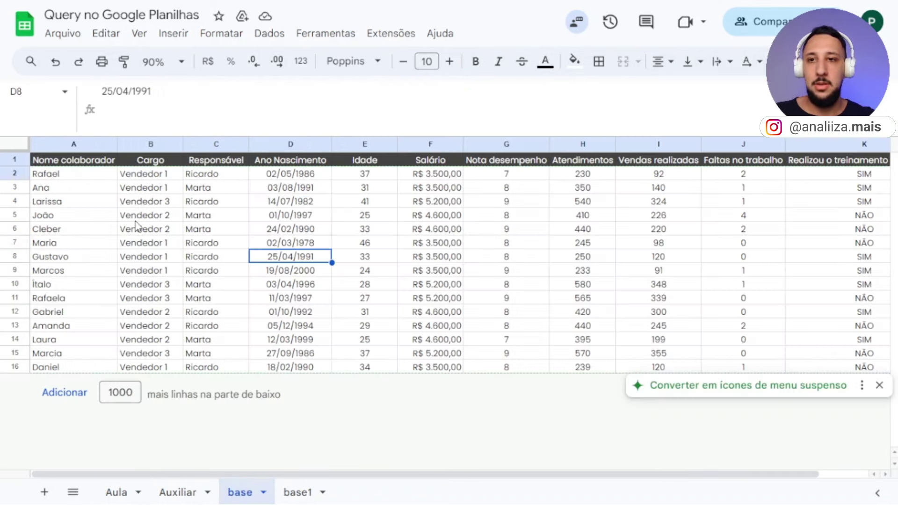
left_click(77, 143)
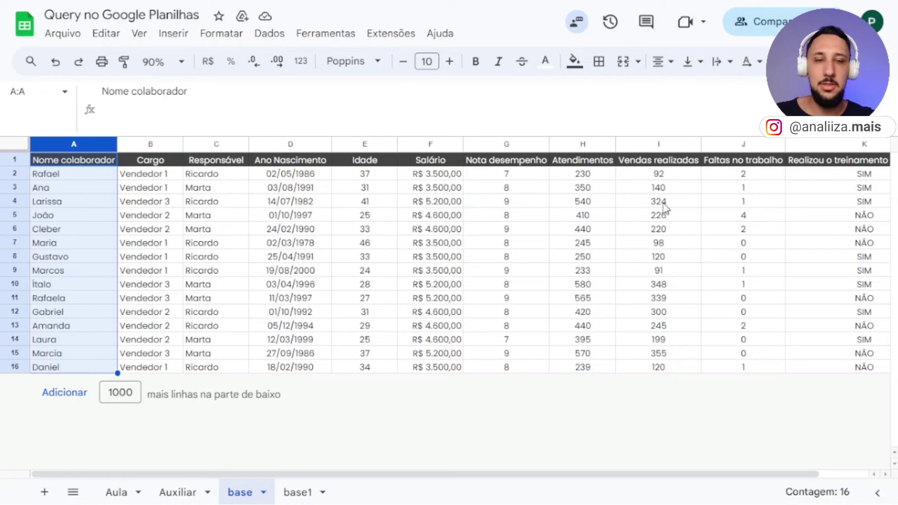
left_click(663, 144)
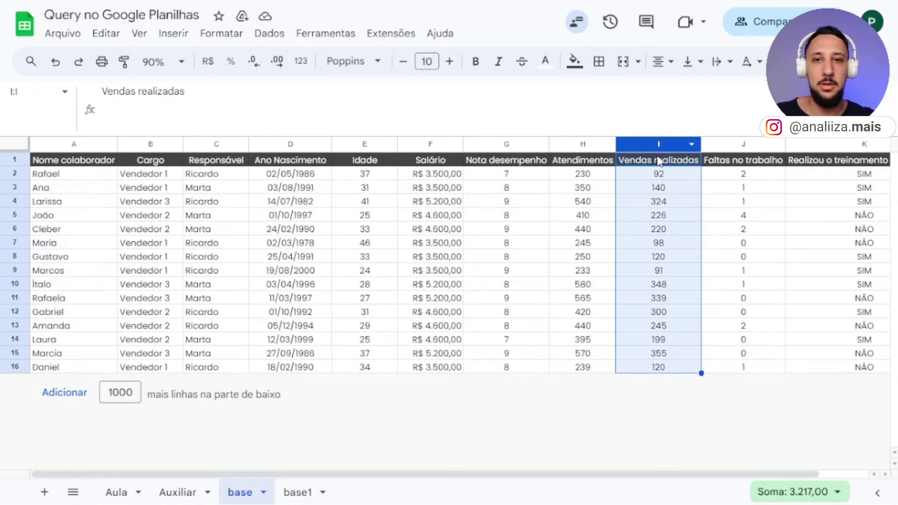
left_click(116, 492)
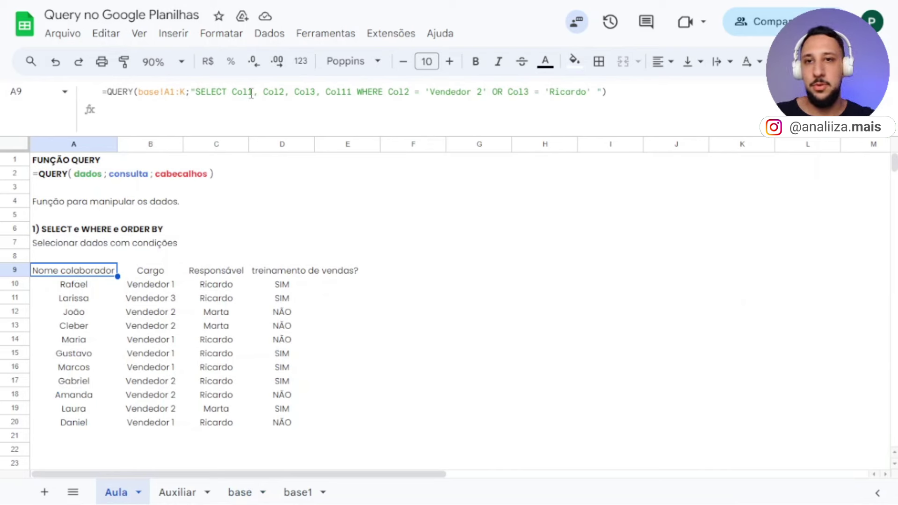
- Cut the A9 query down to SELECT Col1 so it returns only employee names
left_click_drag(255, 93, 600, 93)
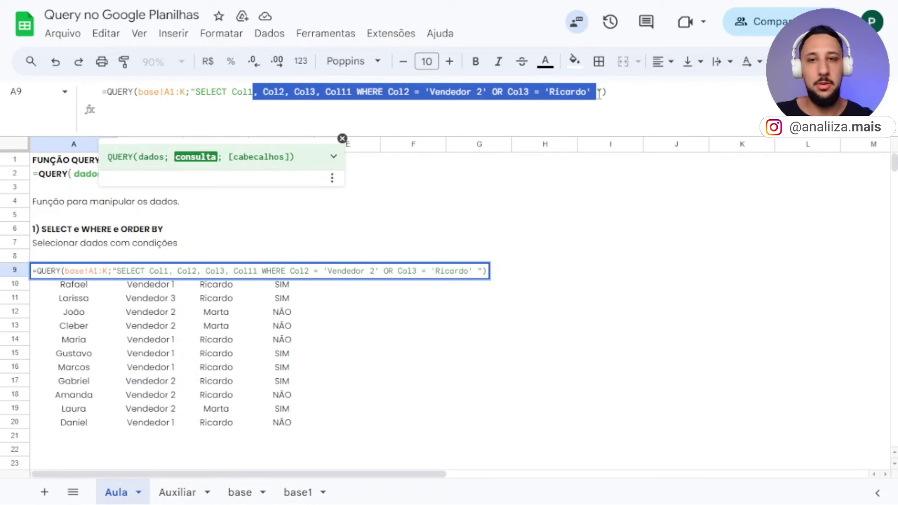
key("BackSpace")
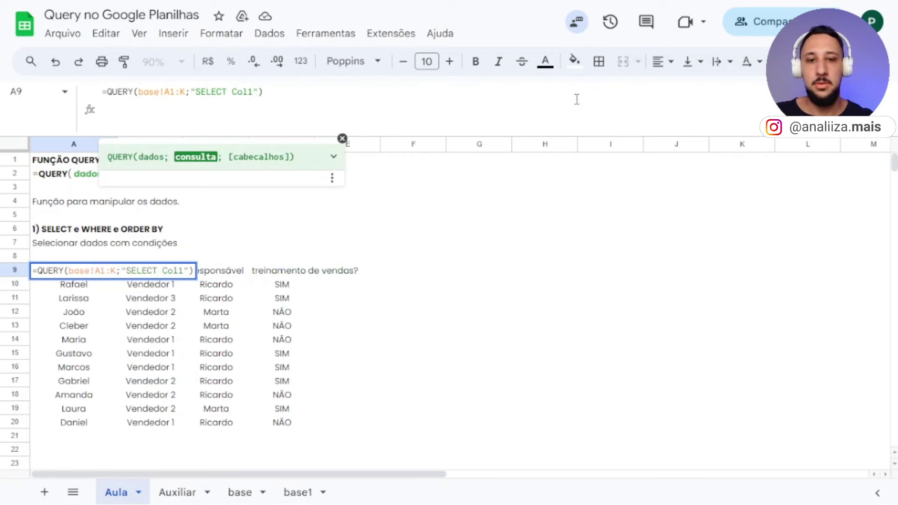
key("Return")
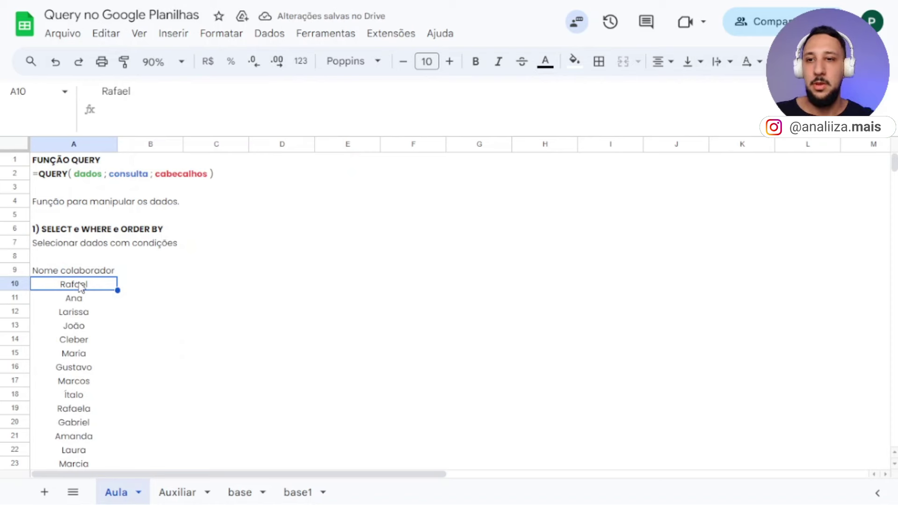
left_click(85, 273)
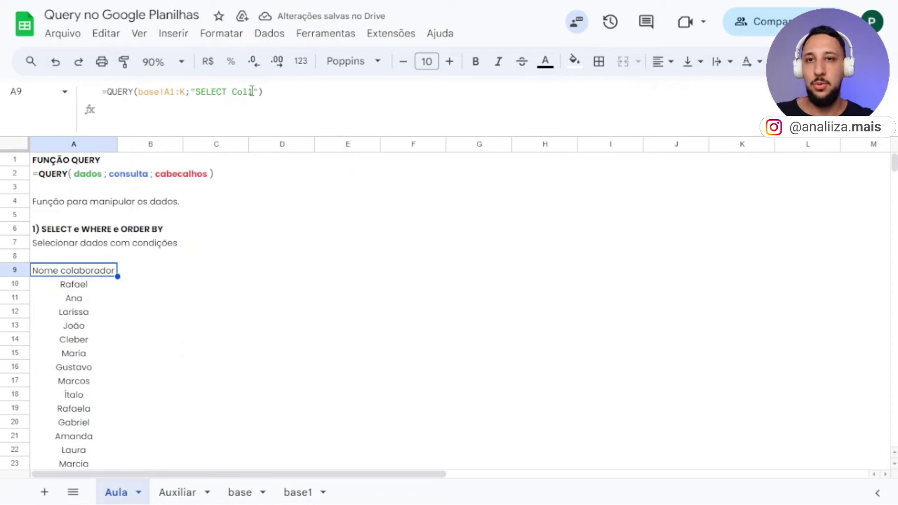
- Extend the query to SELECT Col1, Col9 to show each name's Vendas realizadas
left_click(238, 492)
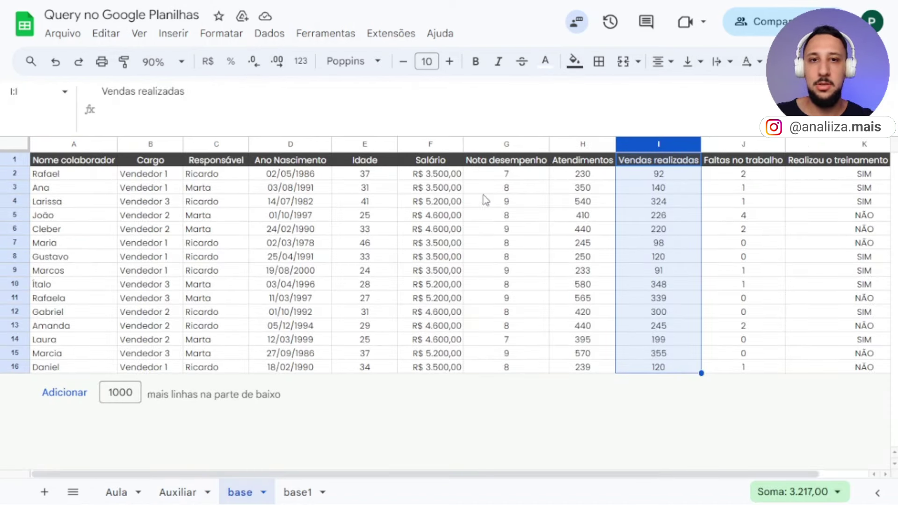
left_click(116, 492)
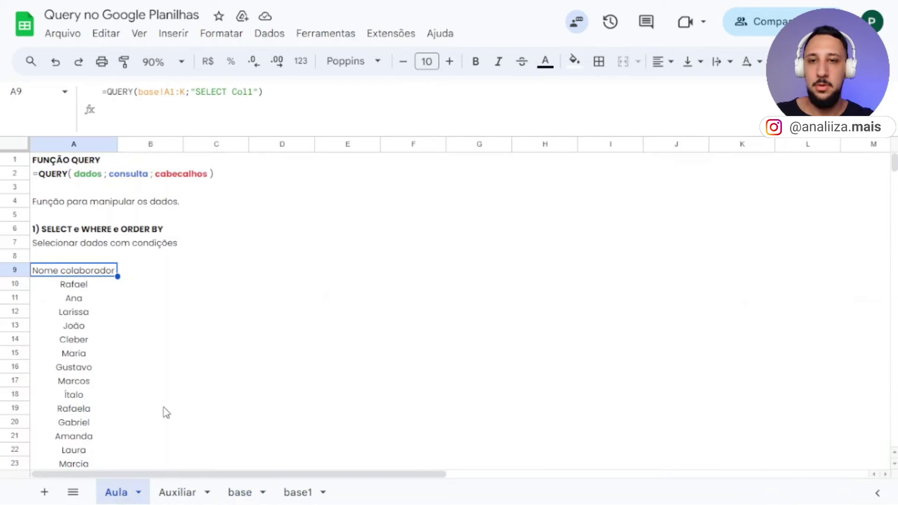
left_click(257, 92)
type(", Col2")
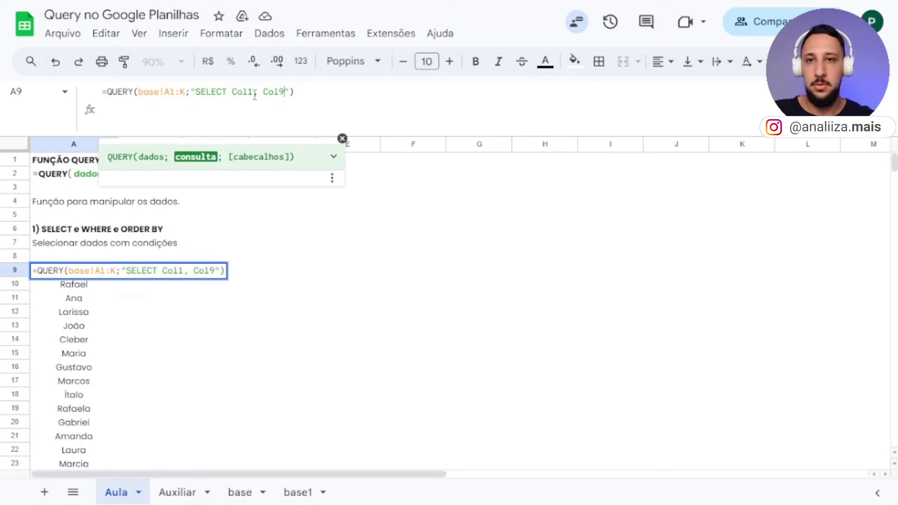
key("Return")
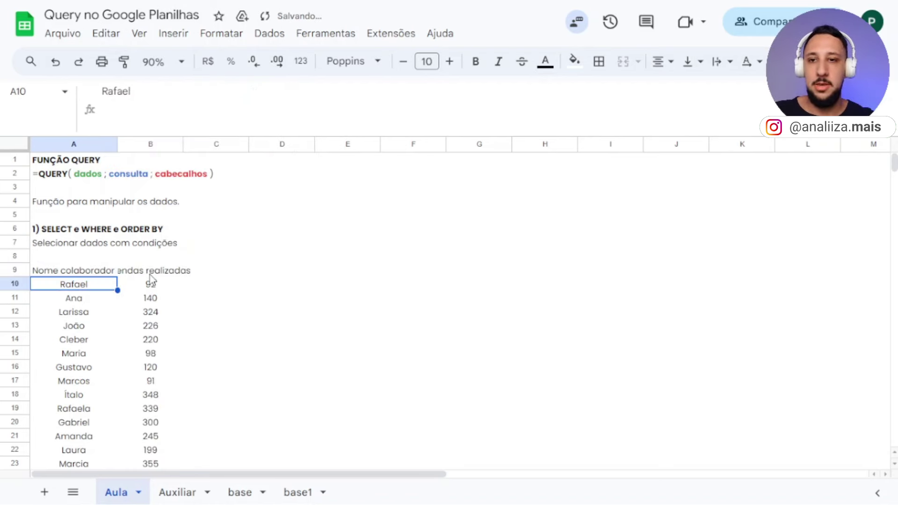
left_click(150, 274)
scroll(155, 314, "down", 2)
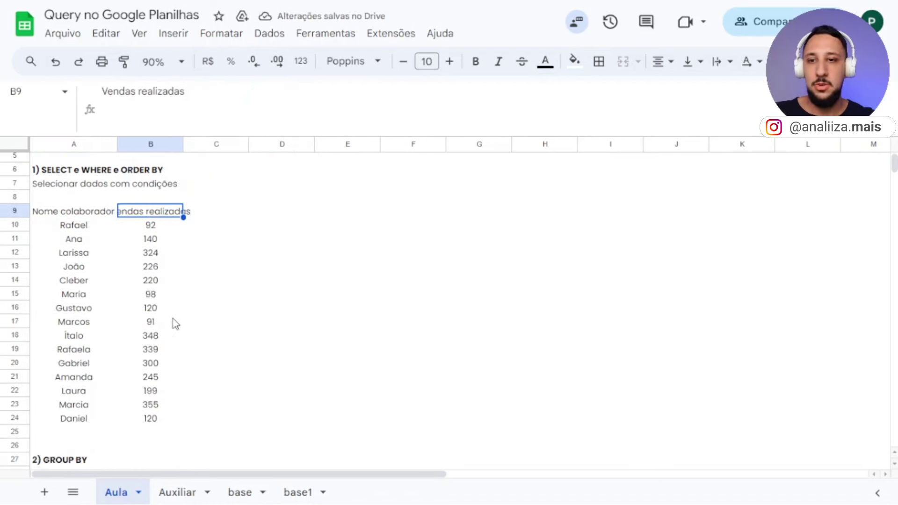
scroll(172, 229, "up", 2)
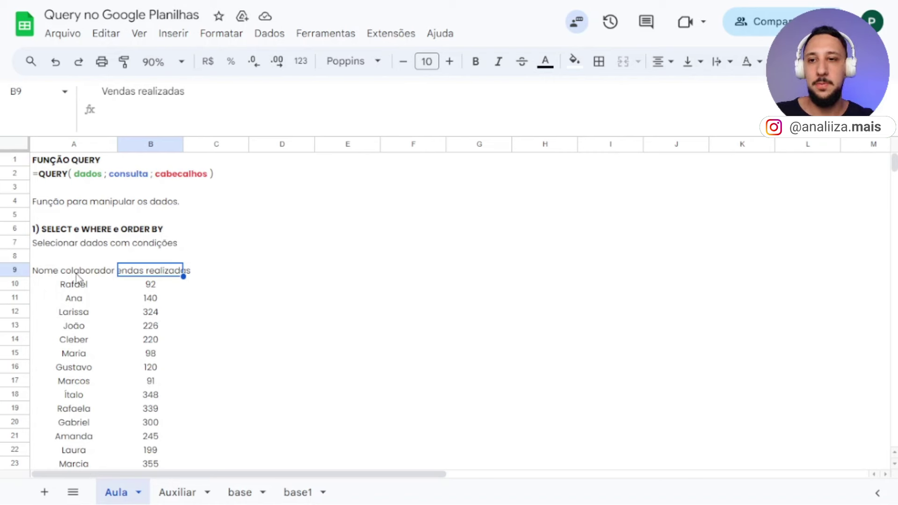
- Append ORDER BY Col9 DESC to the A9 query, sorting sales from highest down
left_click(88, 270)
left_click(287, 92)
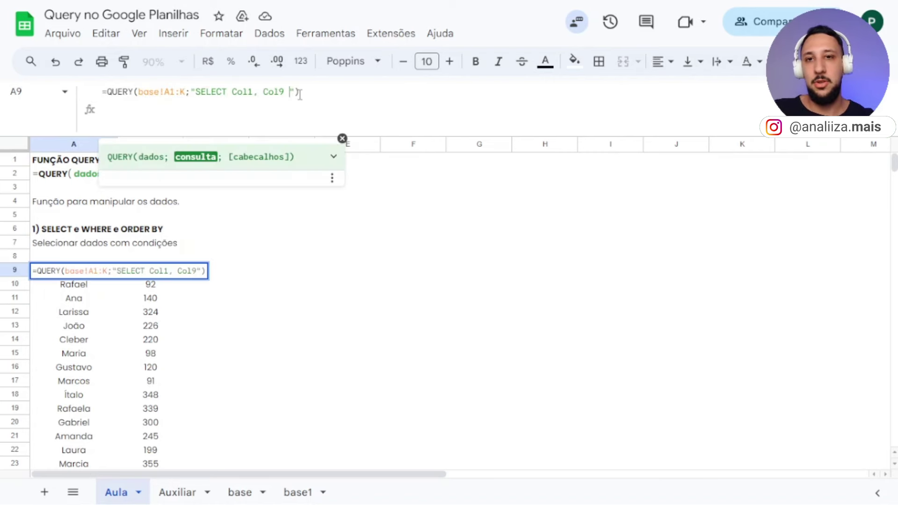
type("ORDER ")
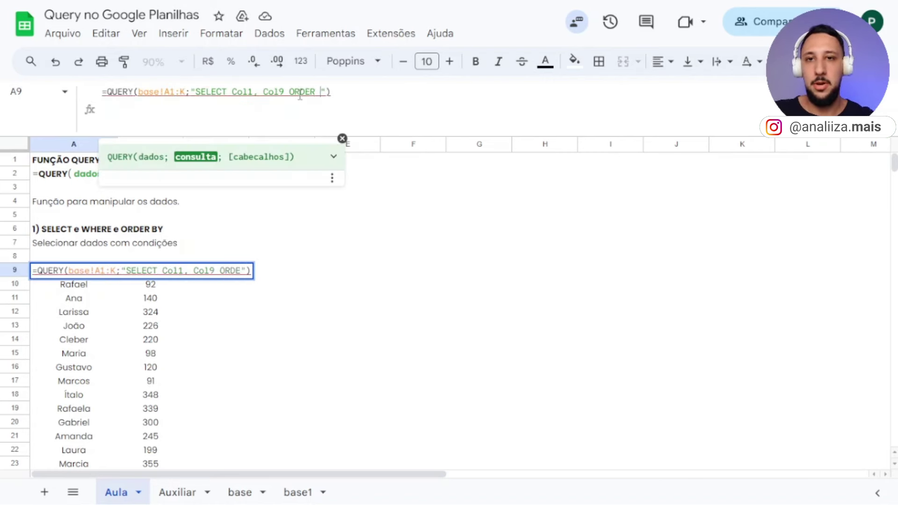
type("BY ")
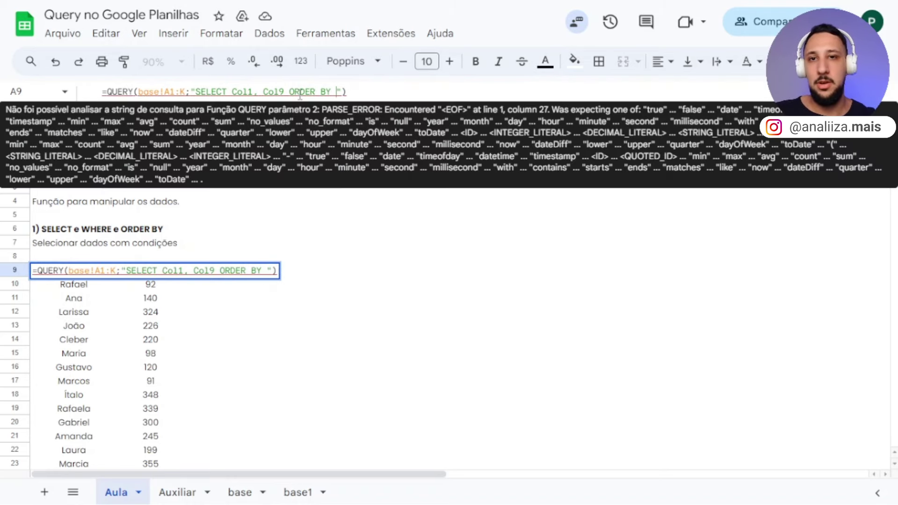
type("Co")
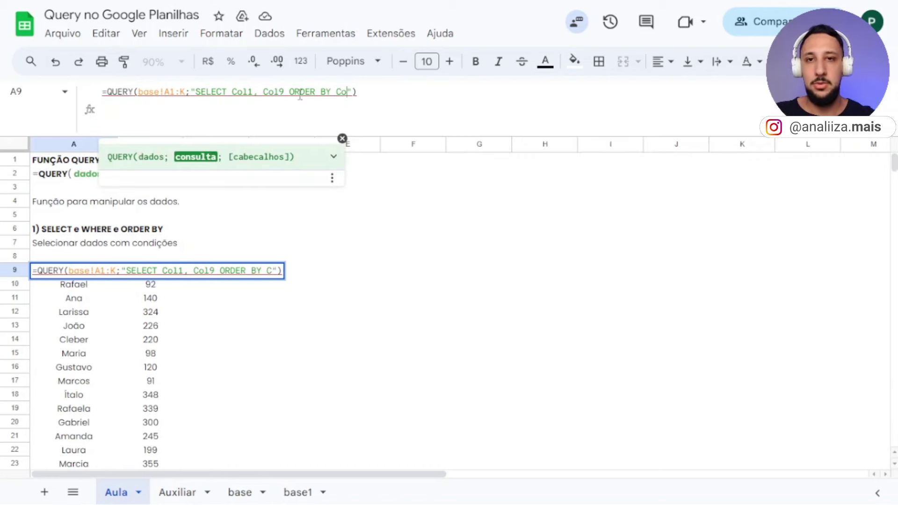
type("l9")
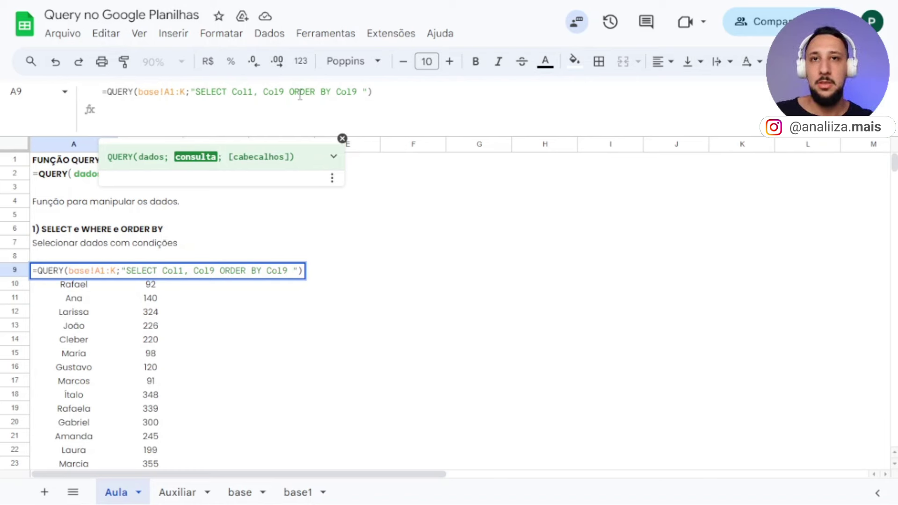
type("A")
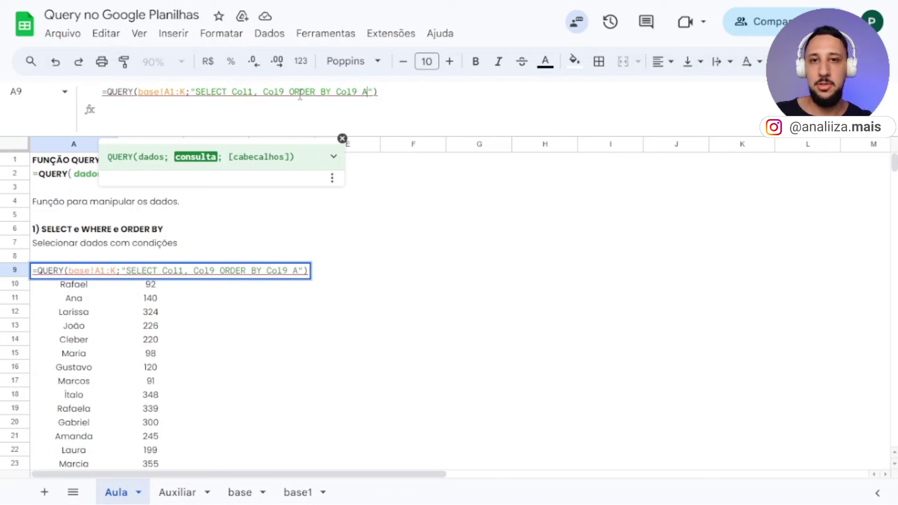
type("SC")
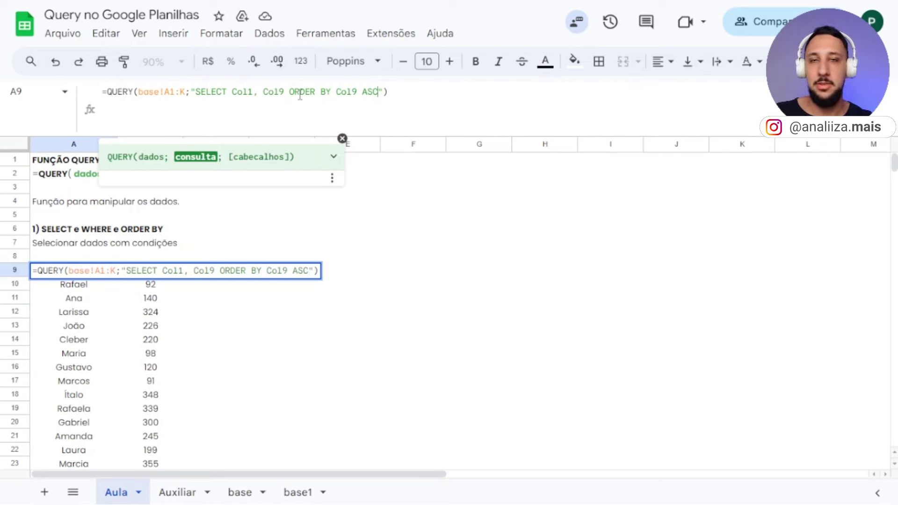
key("BackSpace")
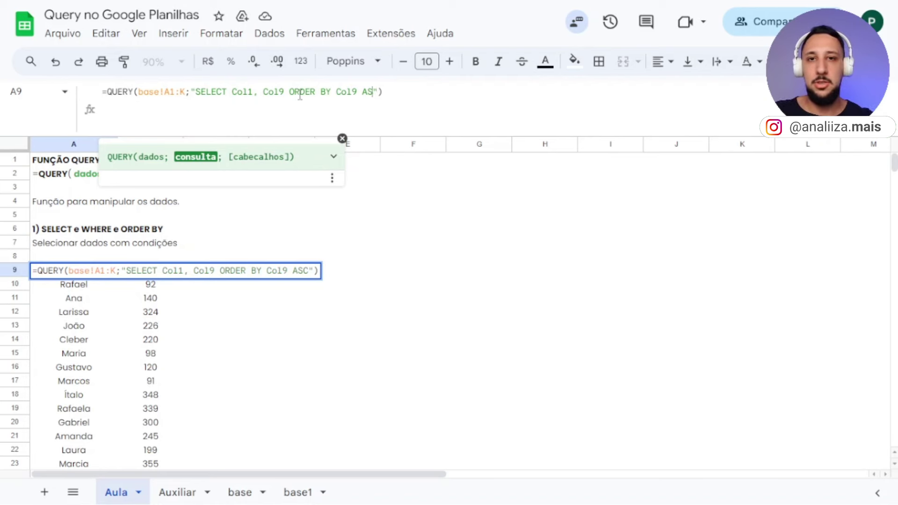
key("BackSpace")
key("BackSpace")
type("DESC")
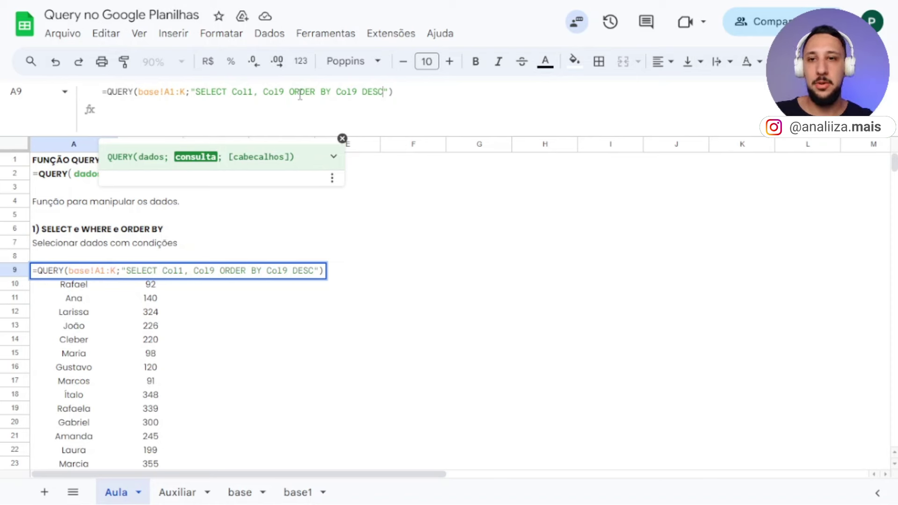
key("Return")
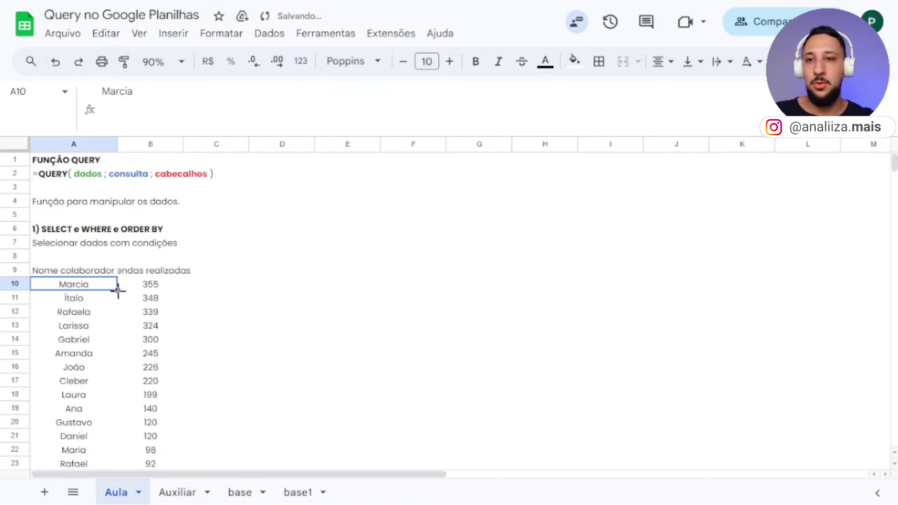
- Check the descending results, from Marcia's 355 at the top to the lowest value
left_click(141, 288)
scroll(160, 318, "down", 2)
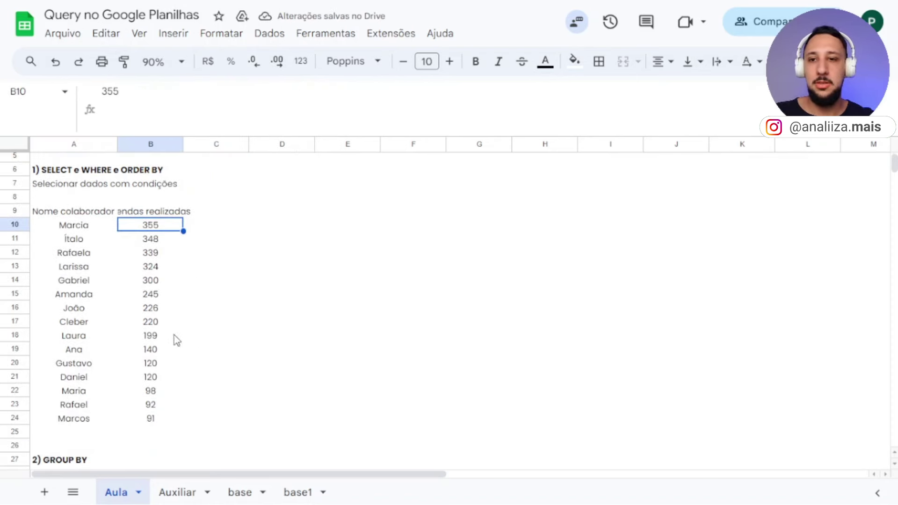
left_click(151, 419)
scroll(161, 412, "up", 2)
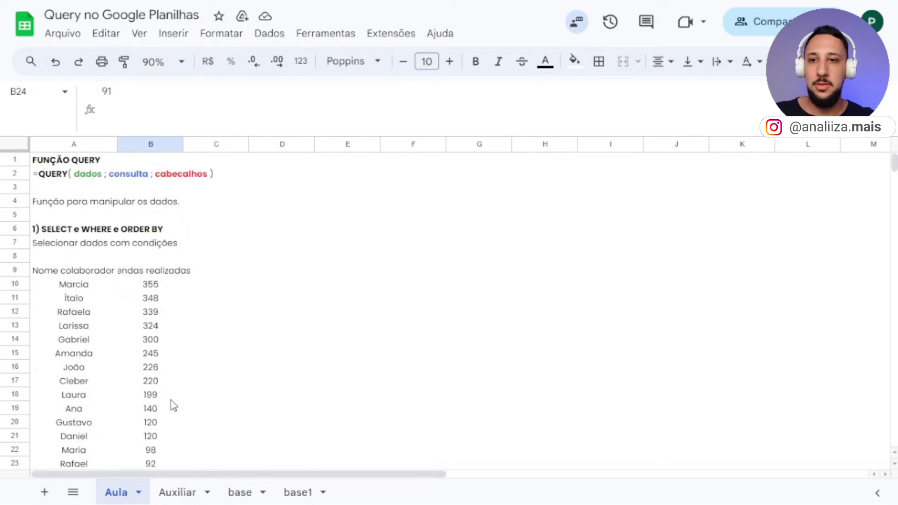
left_click(89, 286)
- Change the sort to ORDER BY Col9 ASC and check the list now ends at 348
left_click(83, 274)
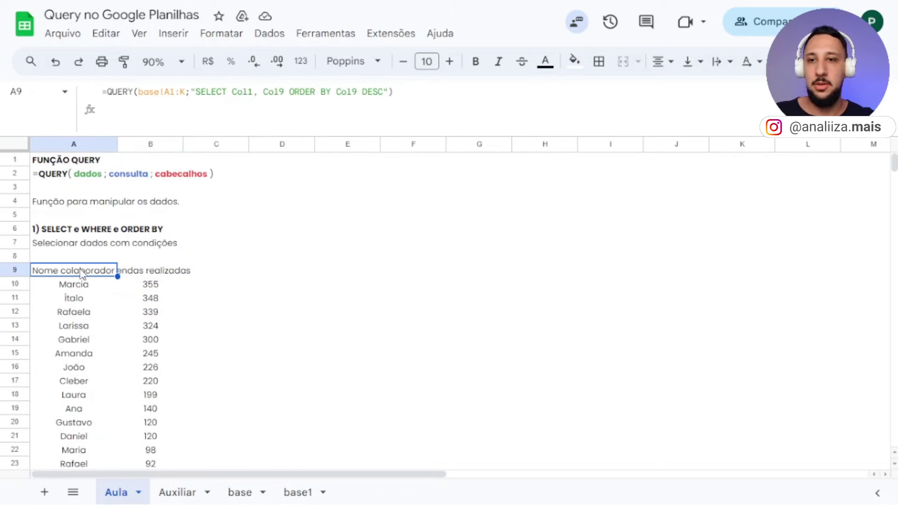
left_click_drag(381, 93, 383, 93)
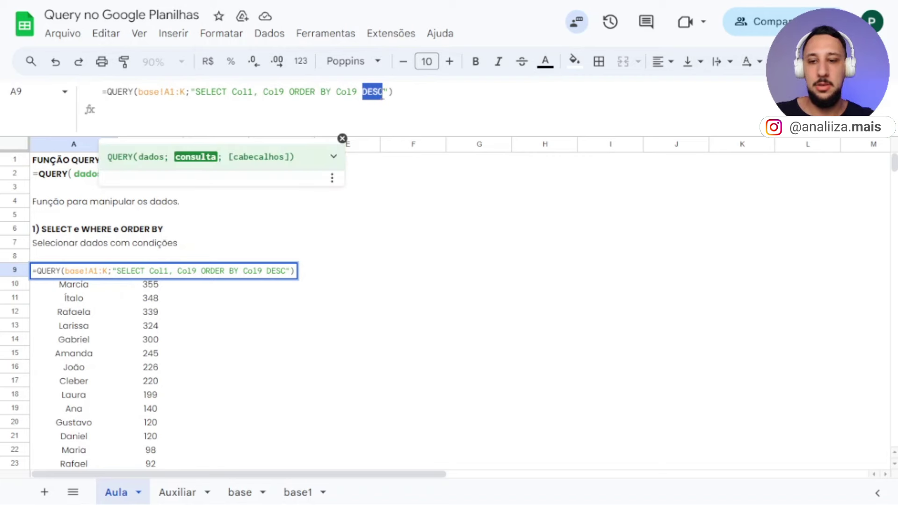
key("BackSpace")
type("A")
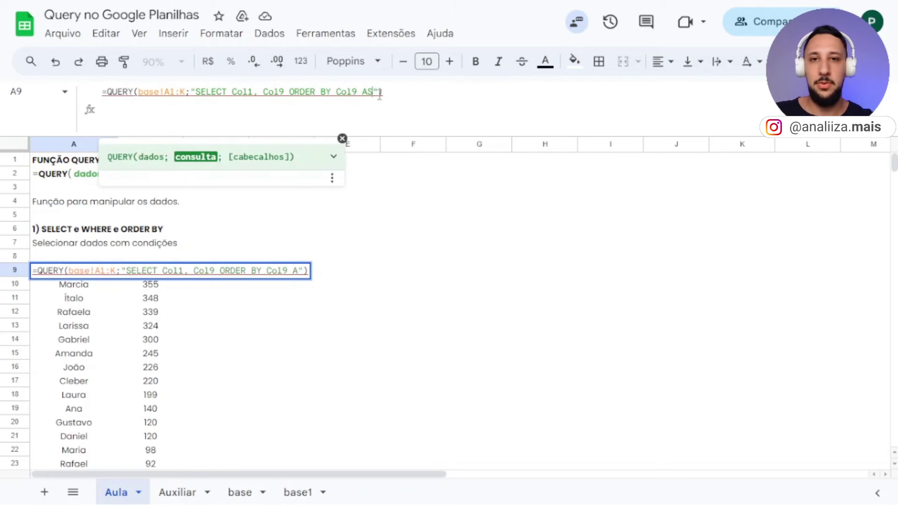
type("SC")
key("Return")
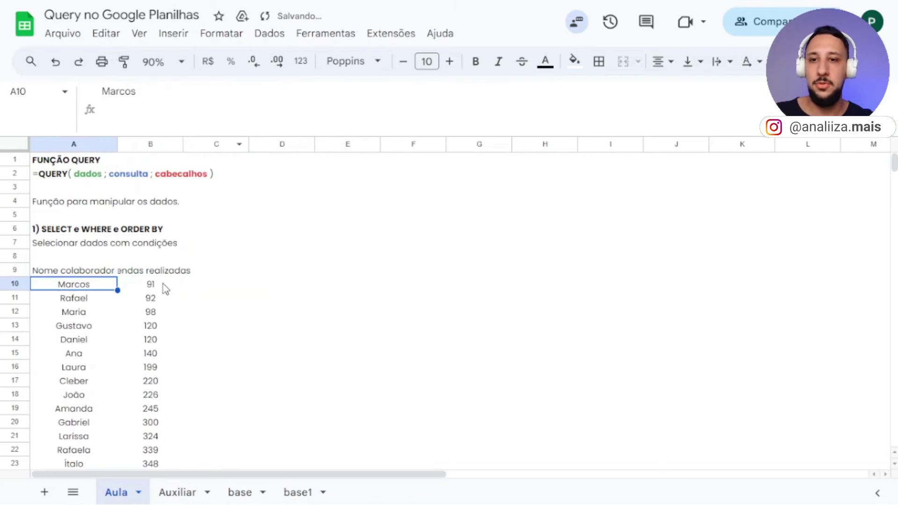
scroll(178, 292, "down", 2)
scroll(145, 345, "down", 1)
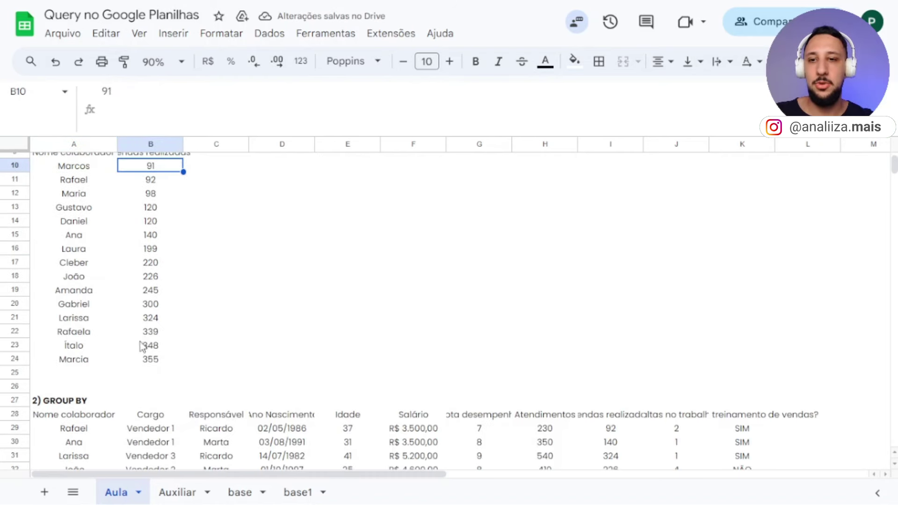
left_click(93, 363)
scroll(141, 360, "up", 3)
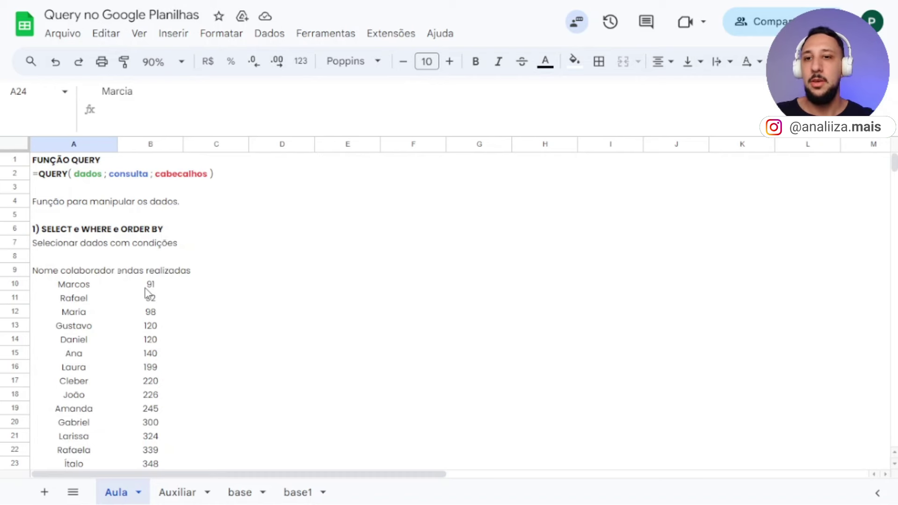
- Revisit the SELECT e WHERE e ORDER BY heading and the A9 query formula
left_click(60, 233)
left_click(56, 245)
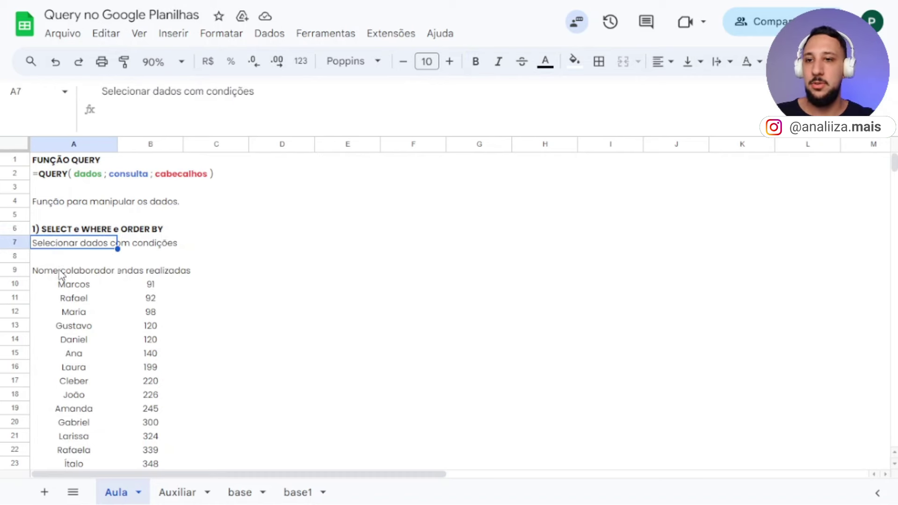
left_click(61, 274)
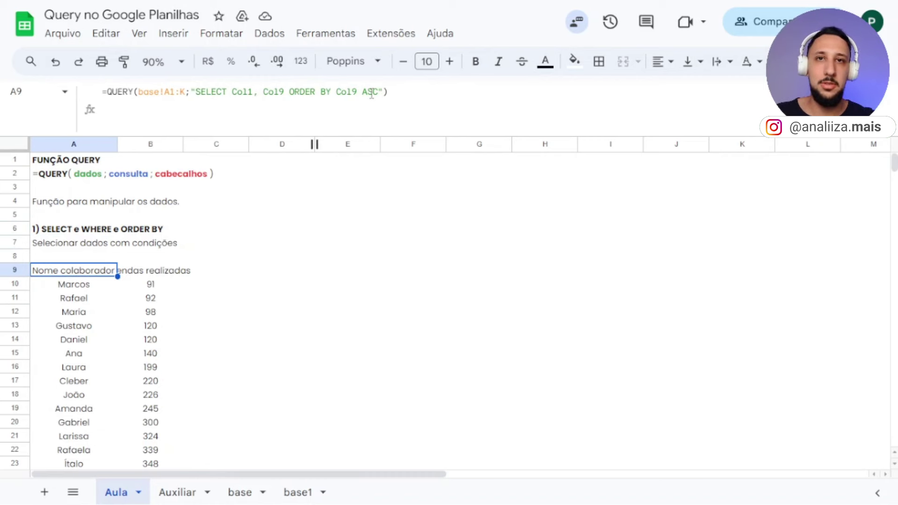
left_click(282, 284)
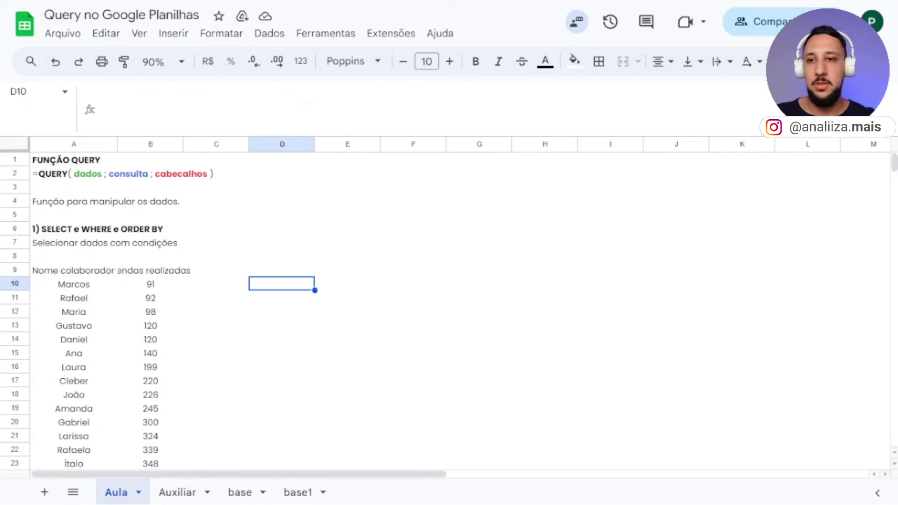
left_click(66, 274)
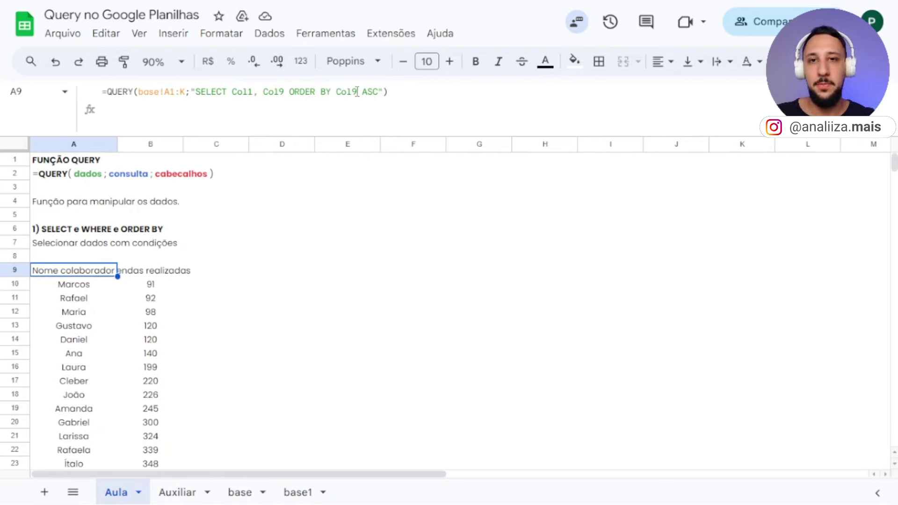
- Change the A9 sort to ORDER BY Col1 ASC, Col9 DESC
left_click(343, 92)
left_click_drag(351, 92, 356, 92)
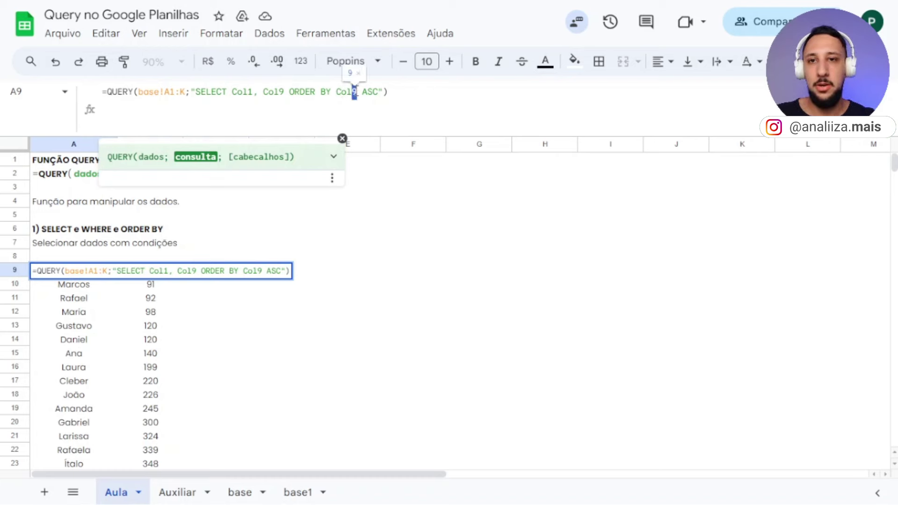
type("1")
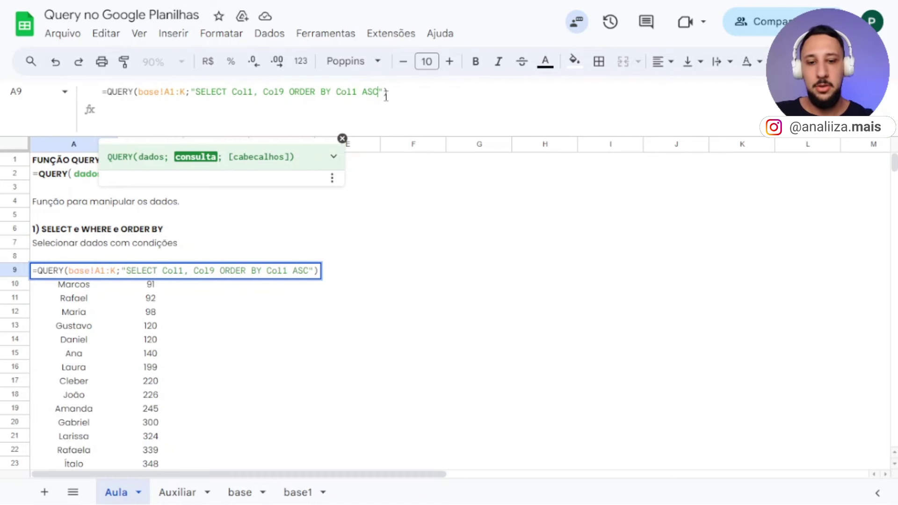
type(", ")
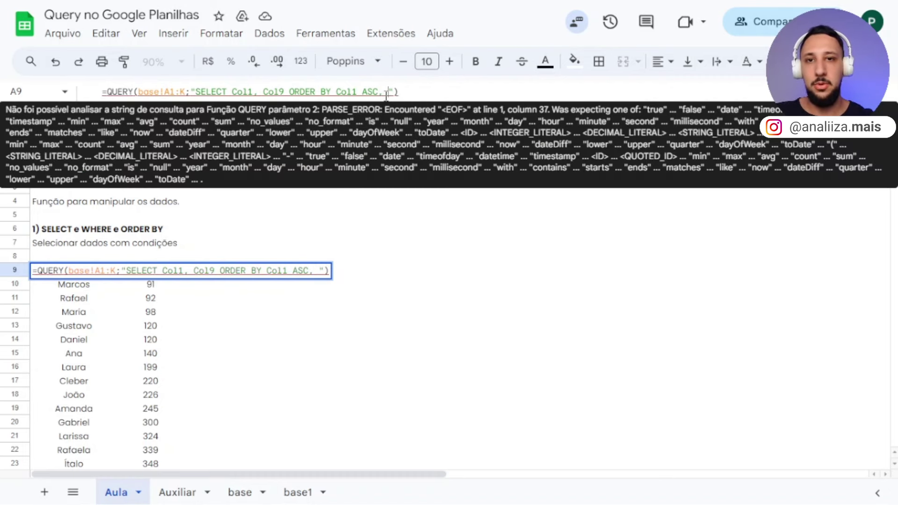
type("C")
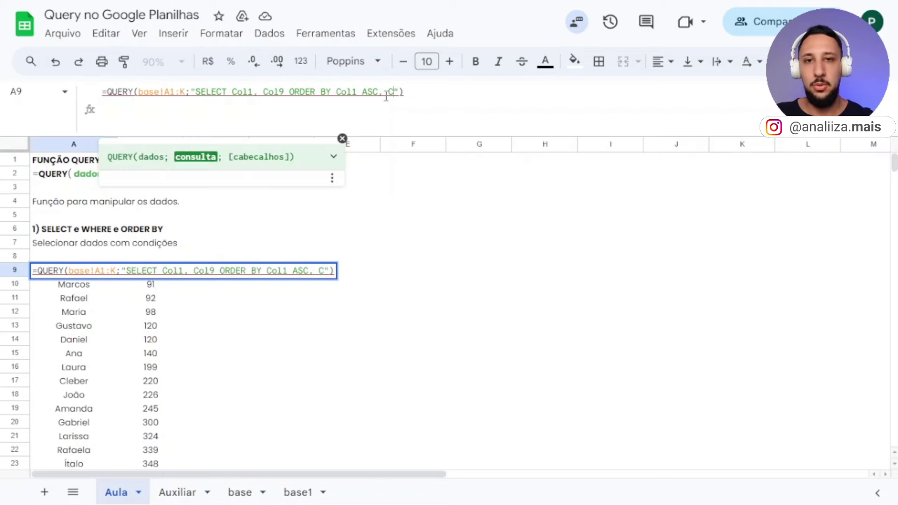
type("ol9")
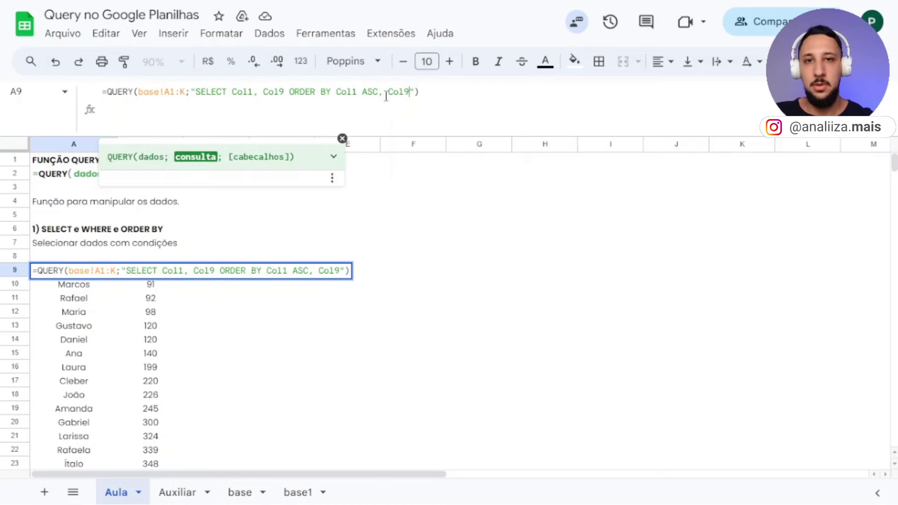
type(" DESC")
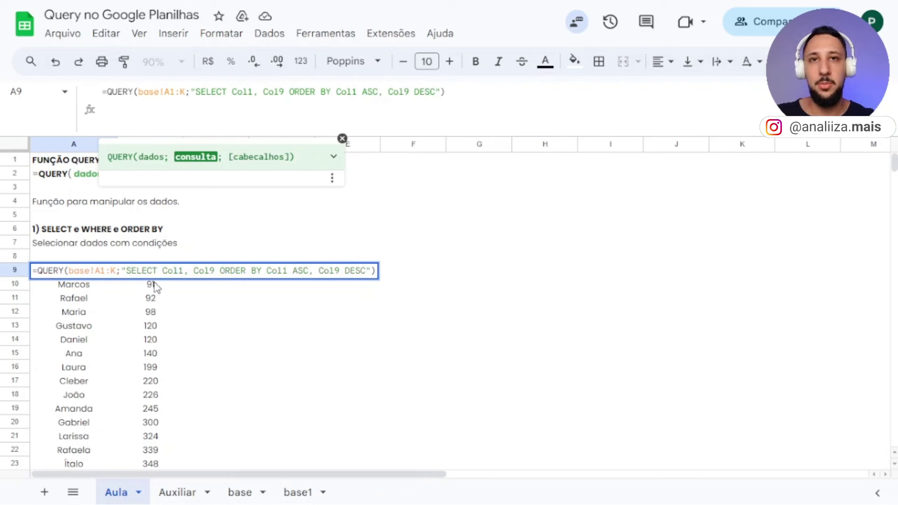
left_click(494, 90)
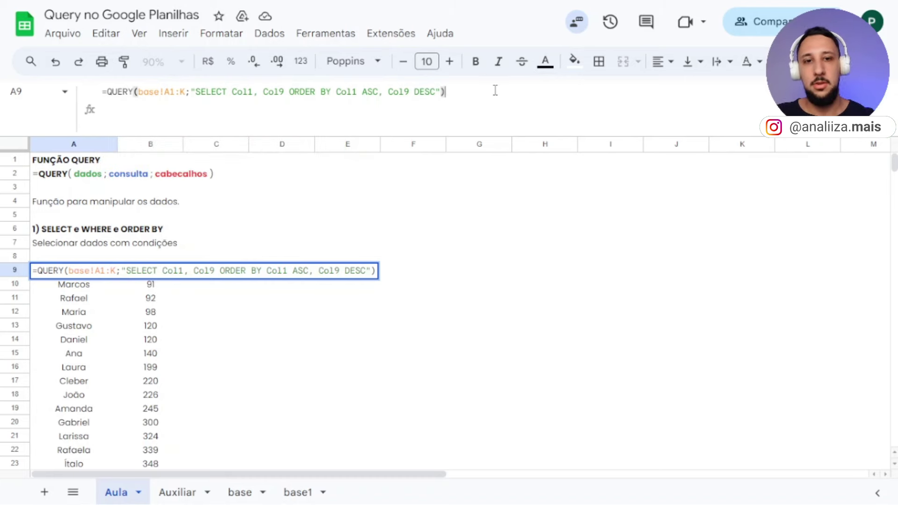
key("Return")
- Check the alphabetical results, starting with Amanda at 245 followed by Ana
left_click(219, 312)
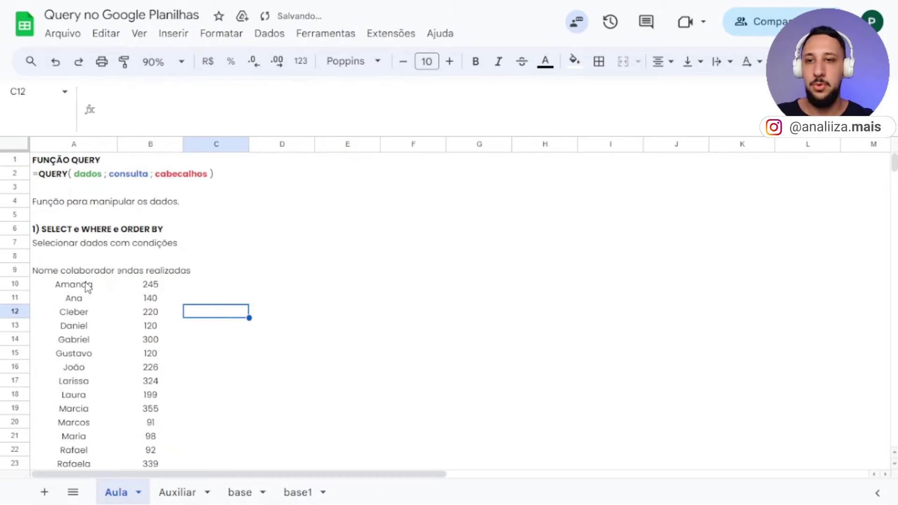
left_click_drag(74, 287, 75, 297)
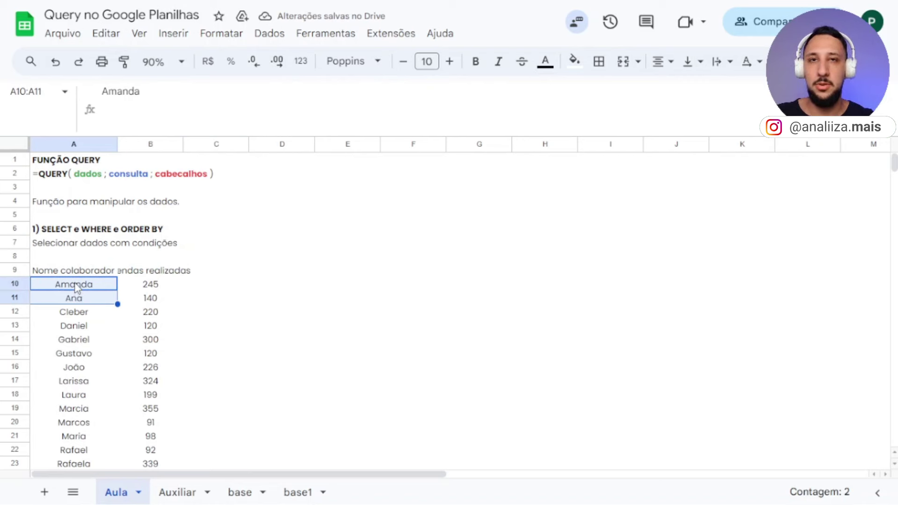
left_click(161, 286)
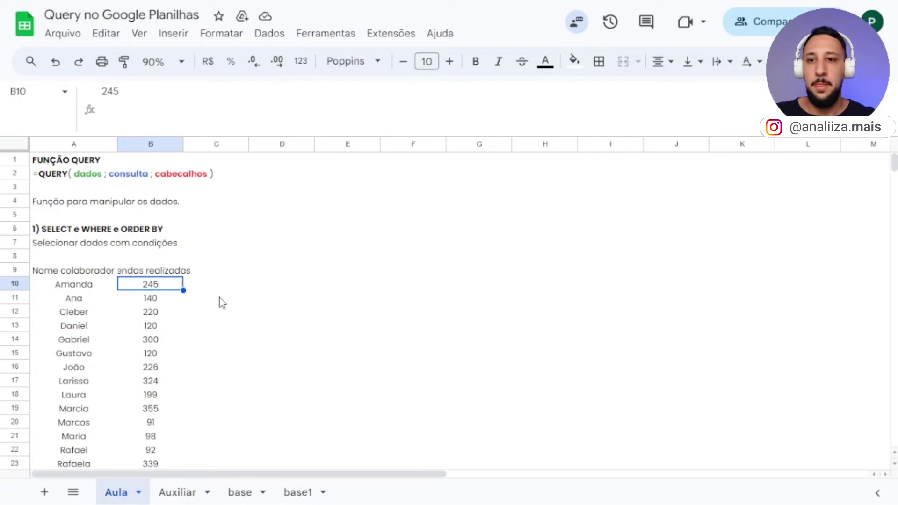
left_click(63, 285)
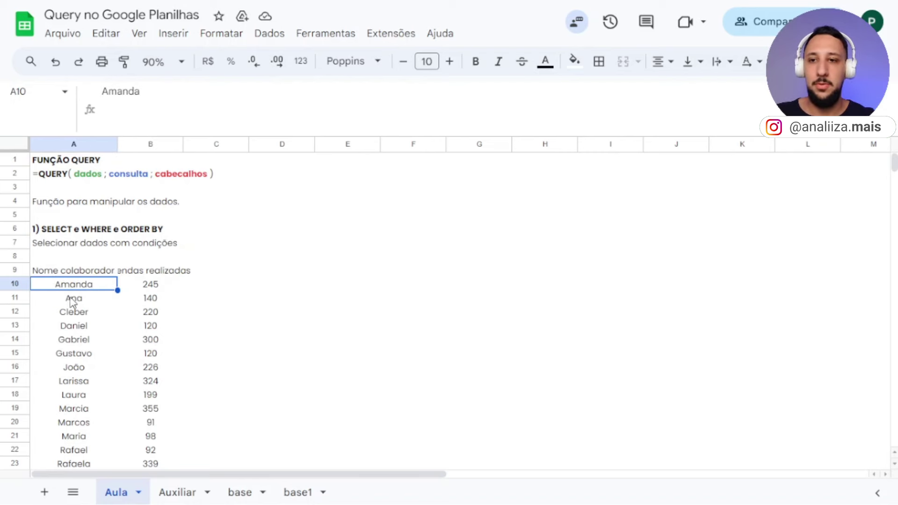
left_click(73, 301)
left_click(67, 287)
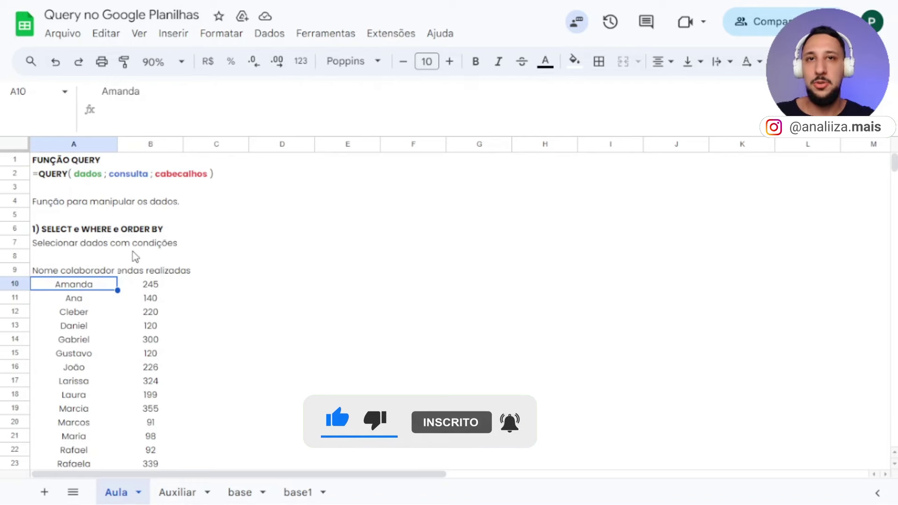
- Delete Amanda's and Laura's sales values in base I13:I14, then return to Aula
left_click(240, 491)
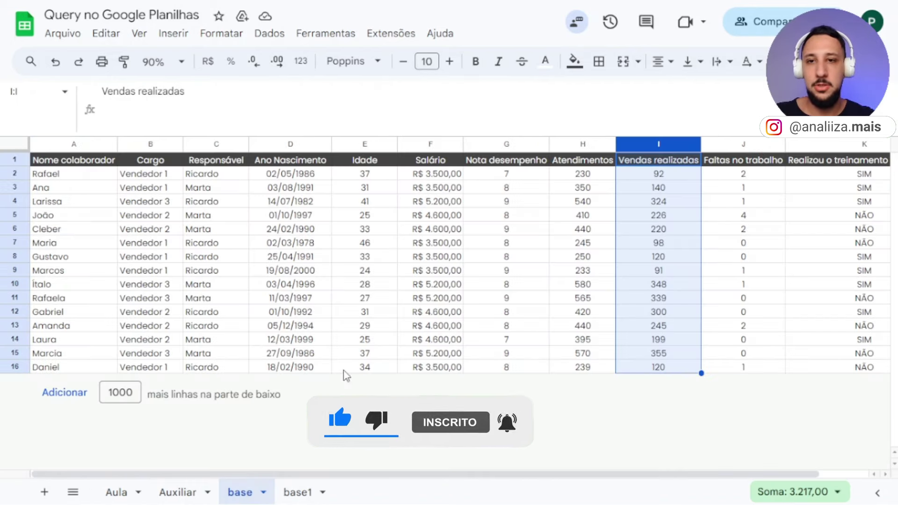
left_click(189, 246)
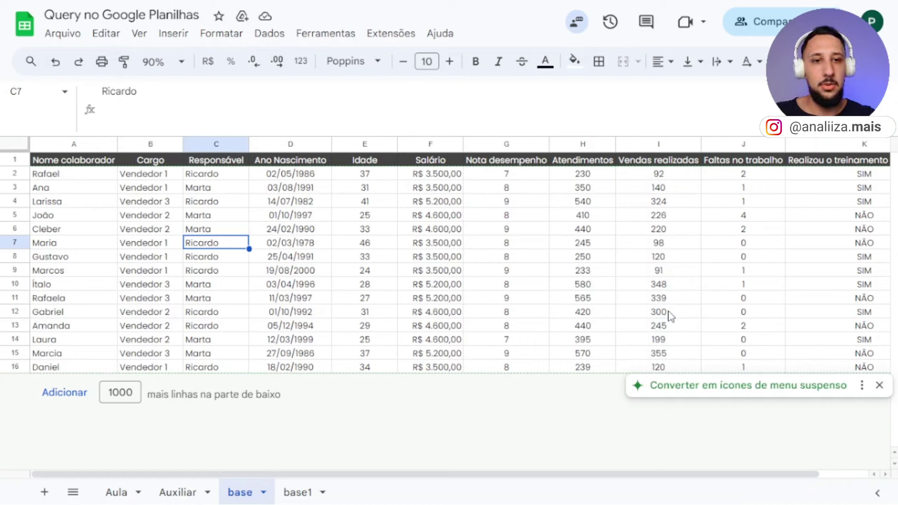
left_click_drag(666, 329, 662, 338)
left_click(801, 386)
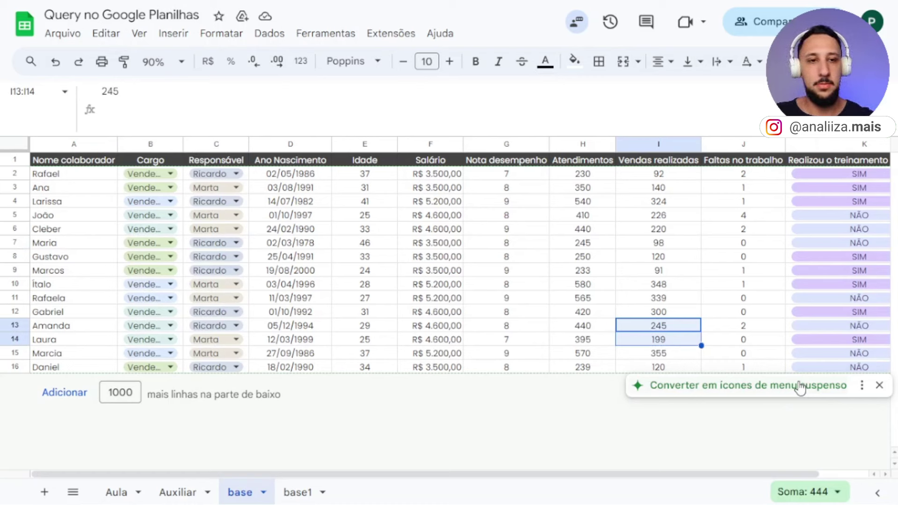
key("Delete")
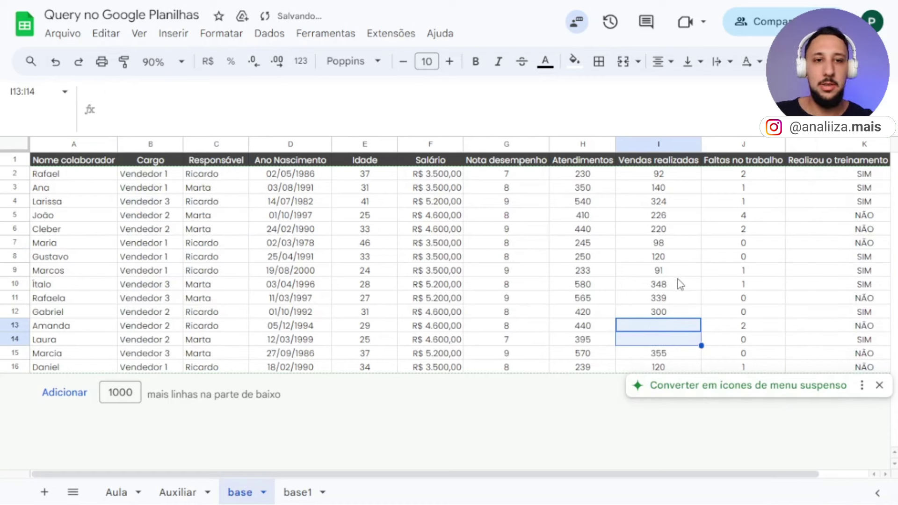
left_click(678, 281)
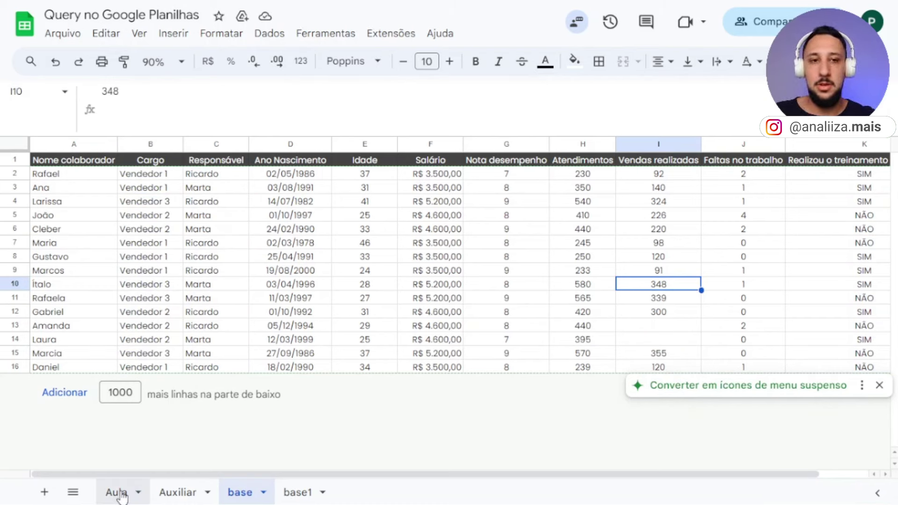
left_click(117, 493)
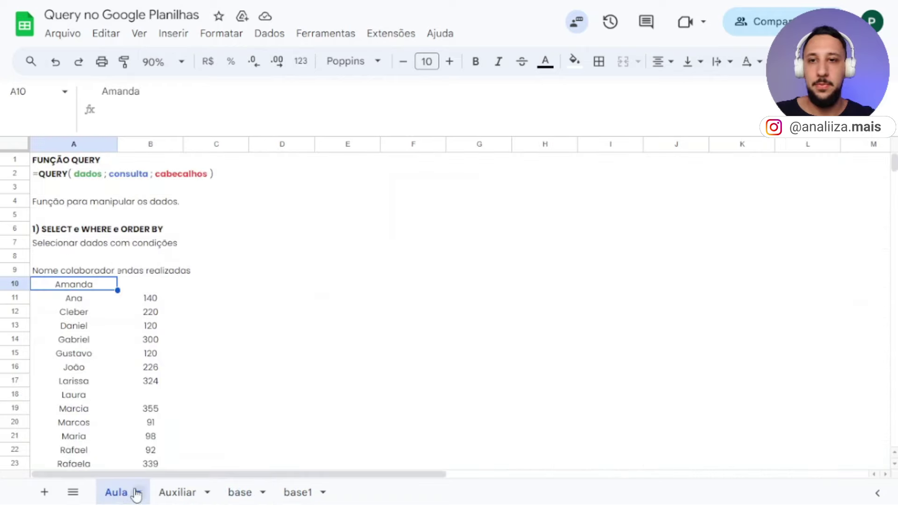
- Replace the ORDER BY clause in A9 with WHERE Col9 IS NOT NULL
left_click(80, 272)
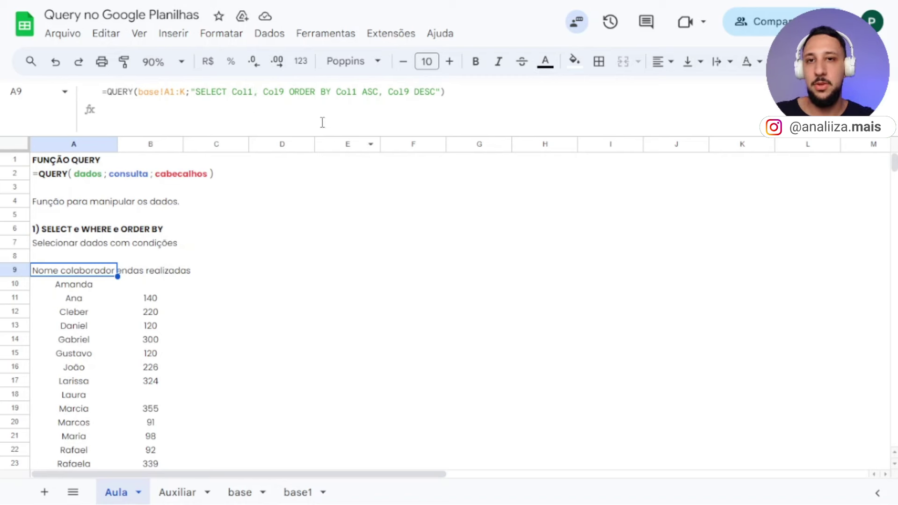
left_click_drag(290, 91, 434, 92)
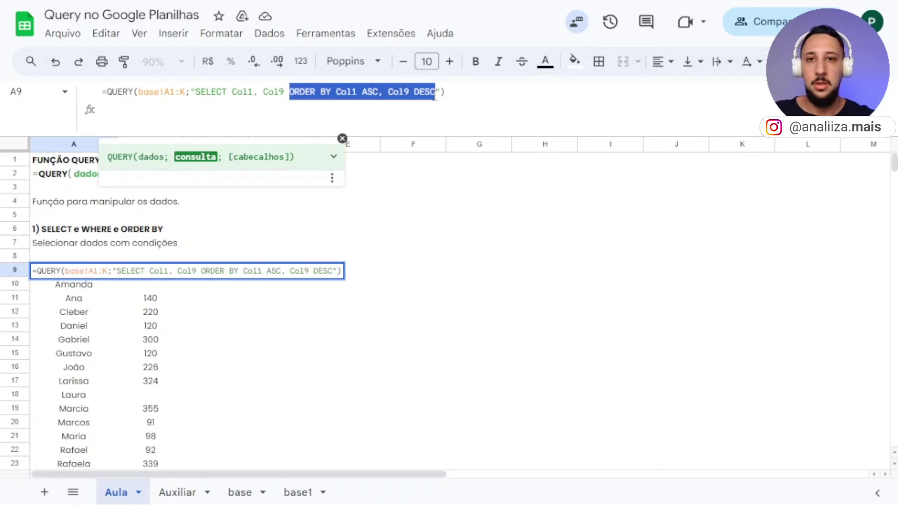
type("WH")
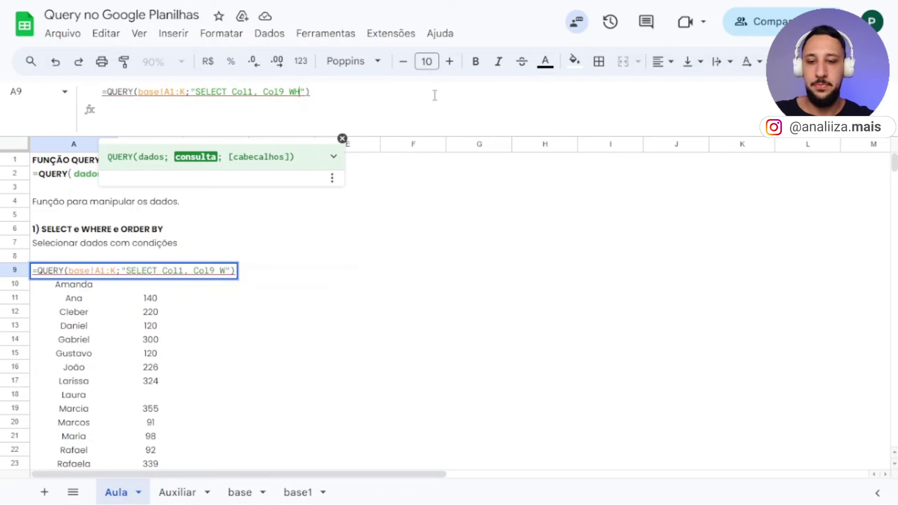
type("ERE ")
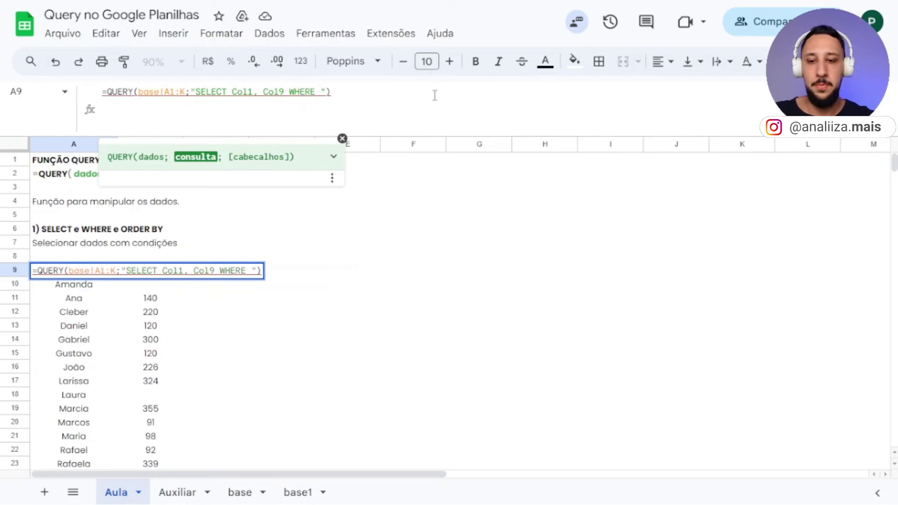
type("Col9 ")
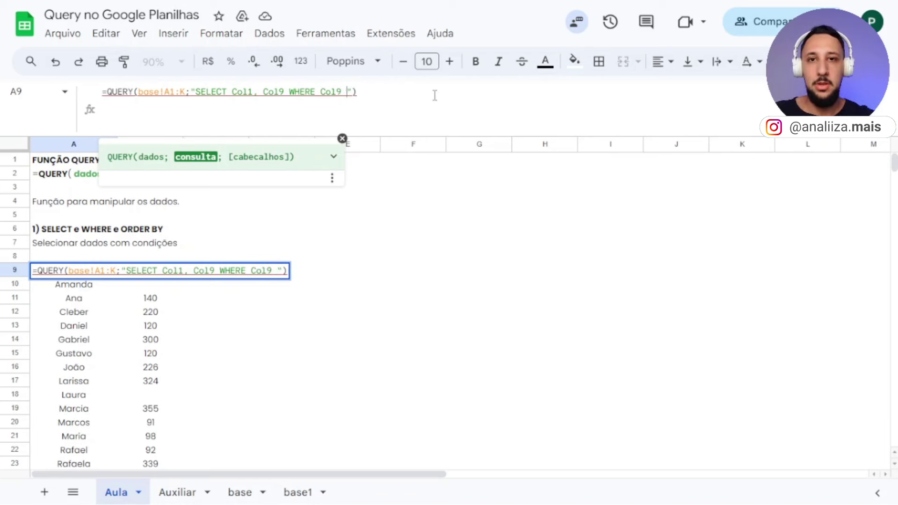
type("is")
key("BackSpace")
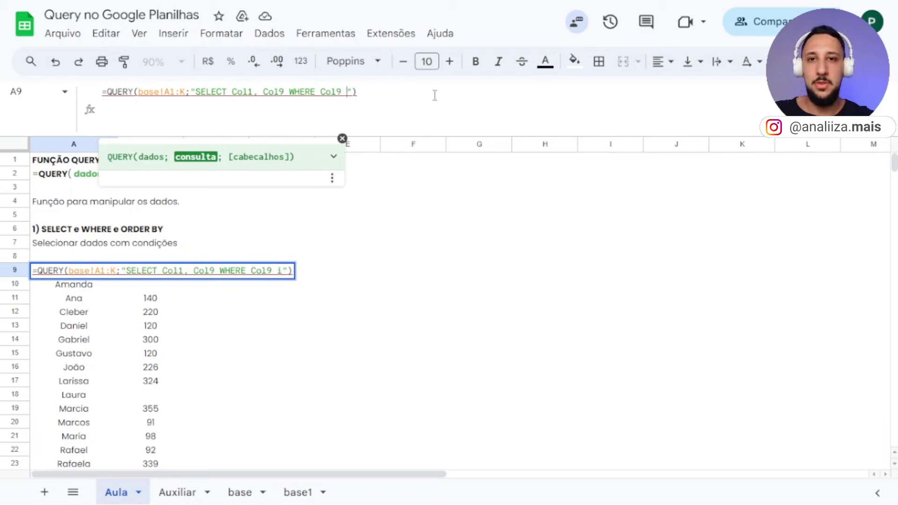
key("BackSpace")
type("IS NOT NU")
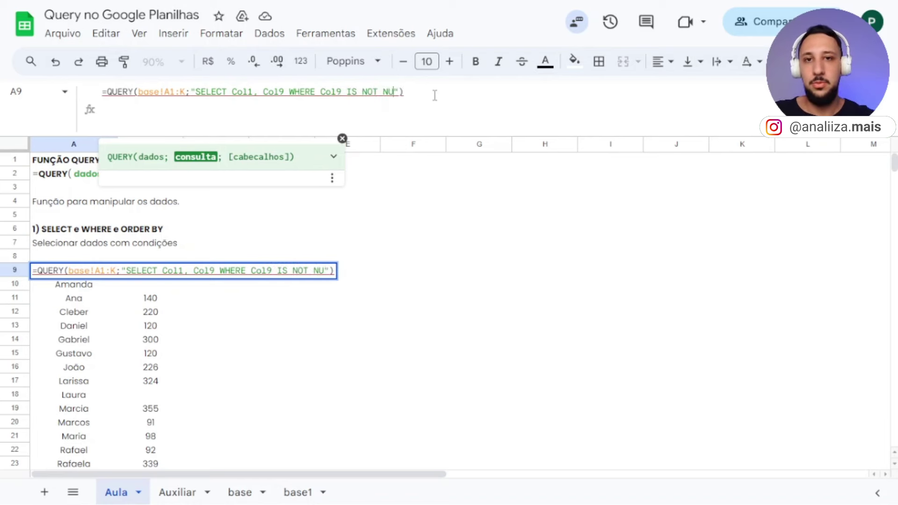
type("LL")
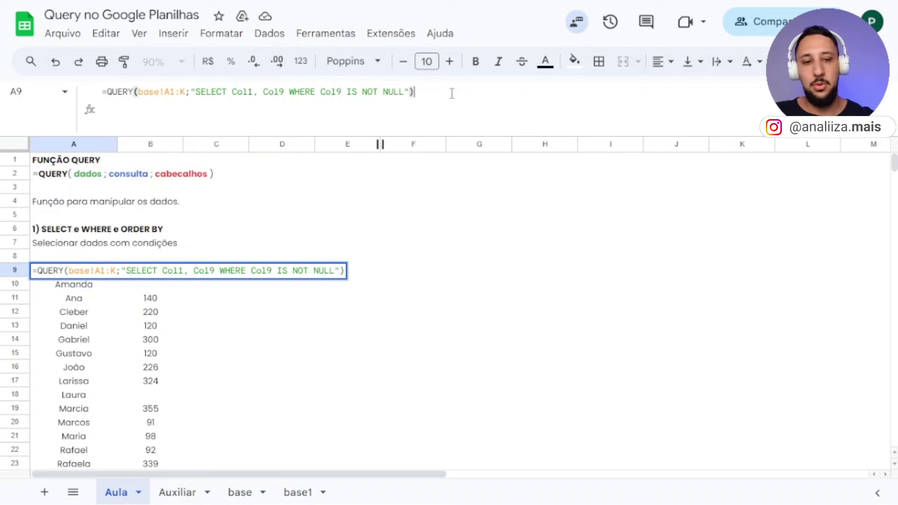
key("Return")
- On the base sheet, count the 13 non-blank Vendas realizadas values
scroll(224, 245, "down", 3)
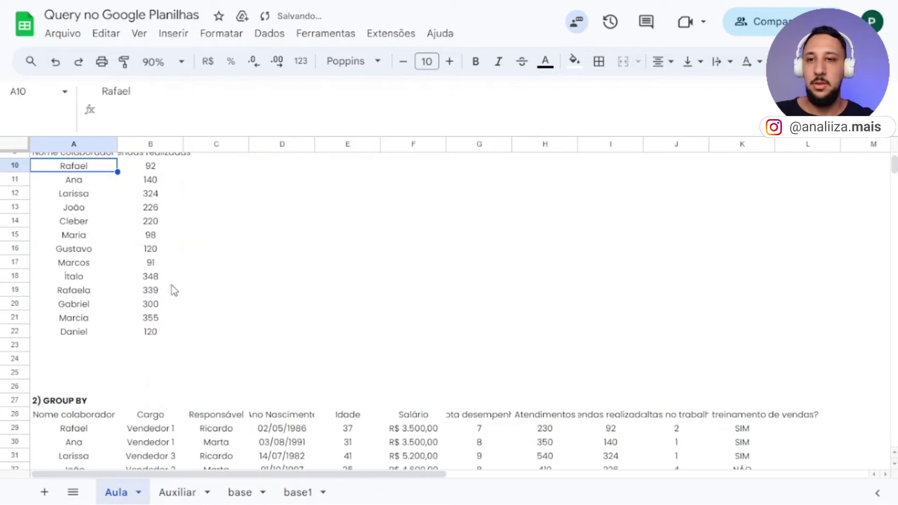
scroll(168, 304, "up", 2)
left_click(238, 492)
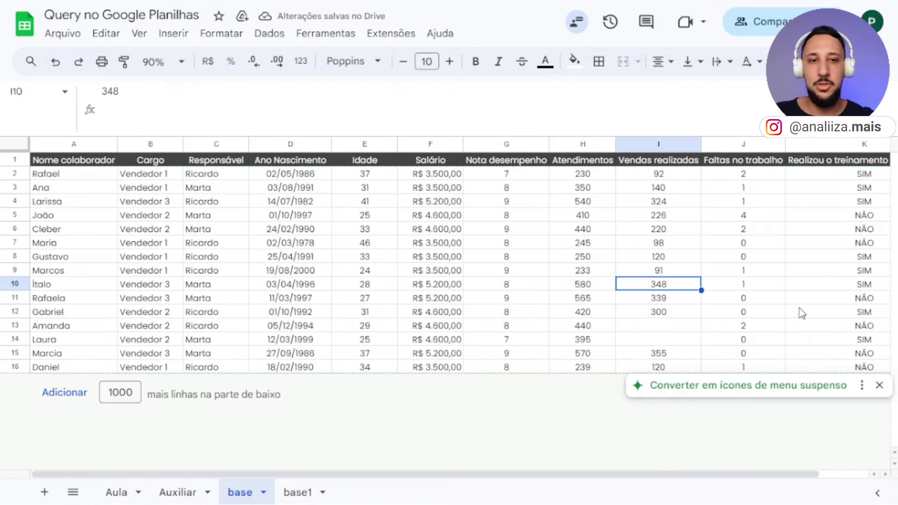
left_click_drag(671, 333, 672, 366)
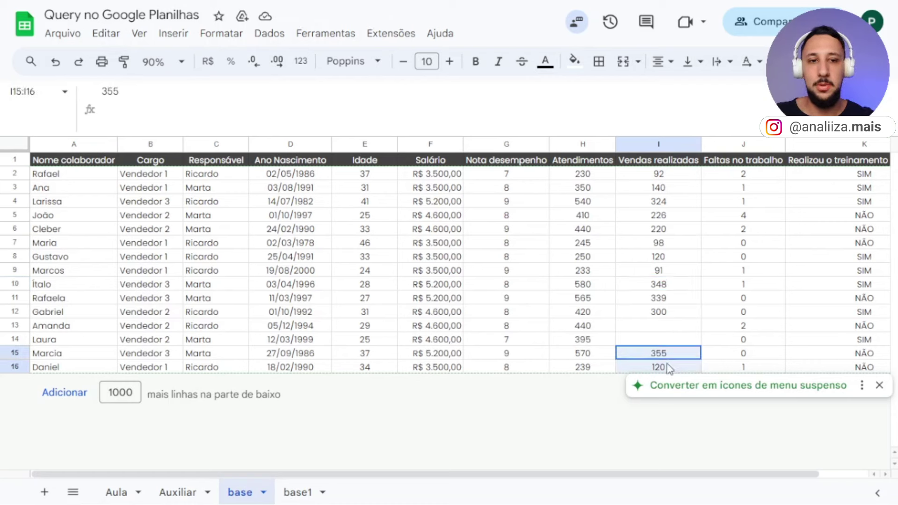
left_click_drag(668, 309, 660, 174)
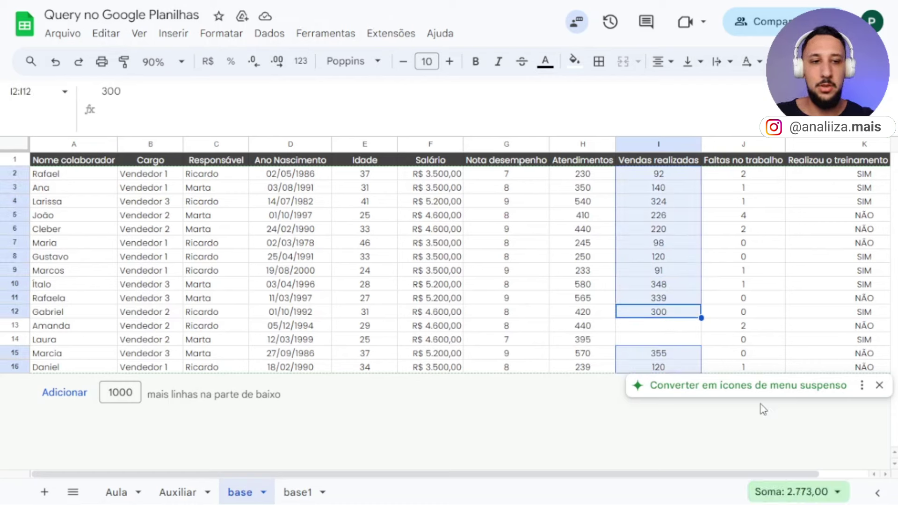
left_click(805, 492)
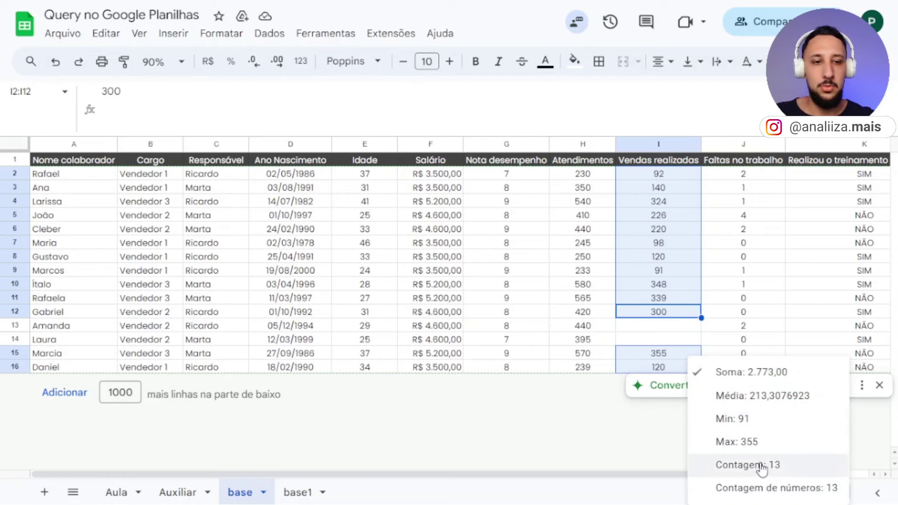
left_click(706, 463)
- On Aula, select the returned names to count them and pick out NOT in the A9 query
left_click(116, 491)
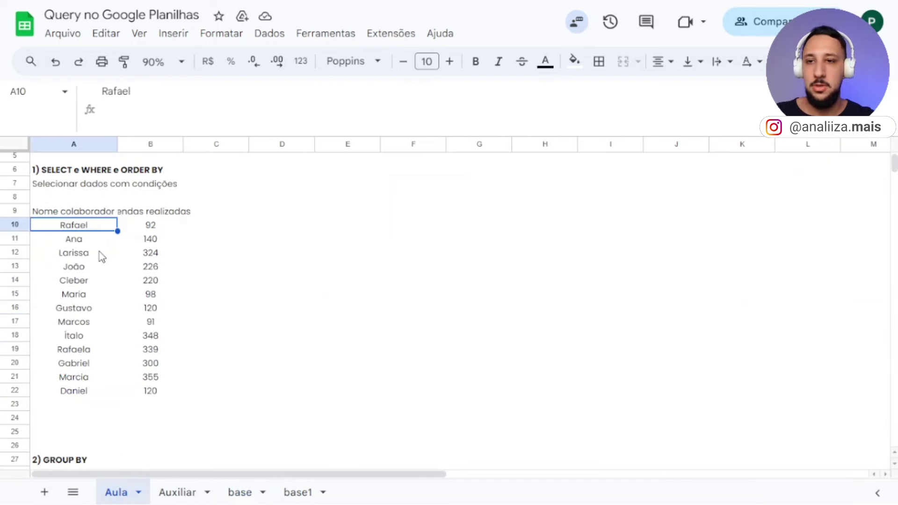
key("shift+Down")
key("ctrl+shift+Down")
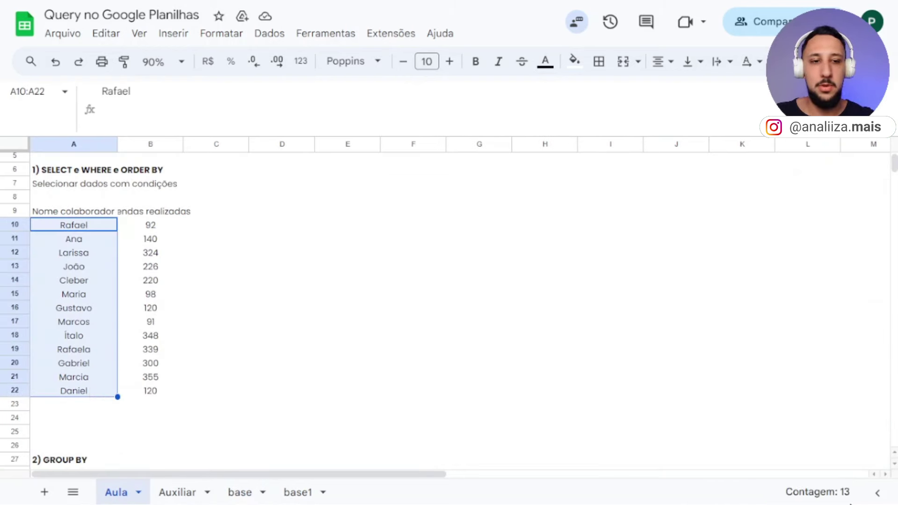
left_click(69, 212)
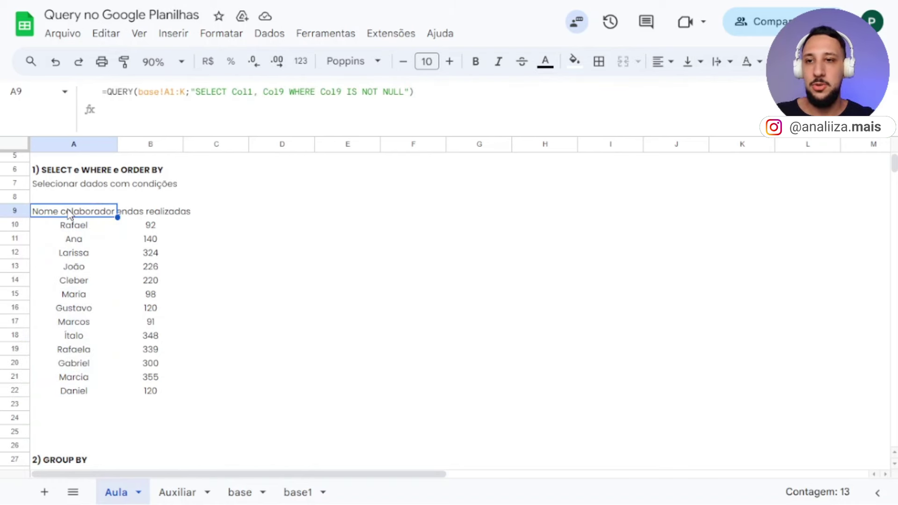
double_click(376, 91)
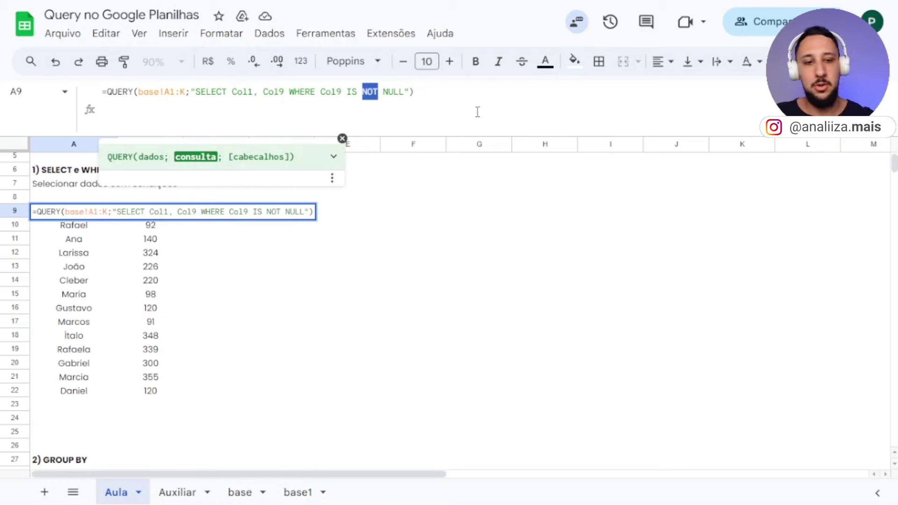
- Delete NOT so A9 uses WHERE Col9 IS NULL, listing only Amanda and Laura
key("BackSpace")
key("Return")
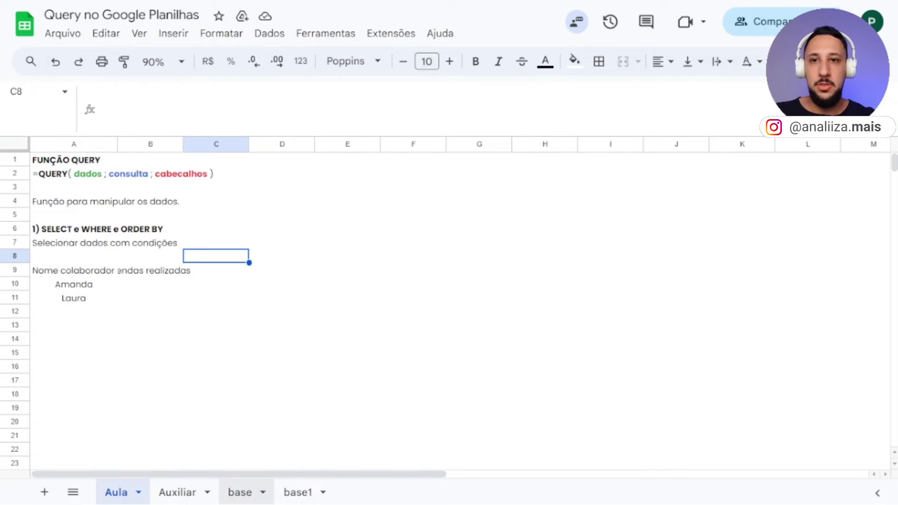
scroll(449, 309, "down", 5)
scroll(449, 309, "up", 2)
scroll(449, 309, "up", 3)
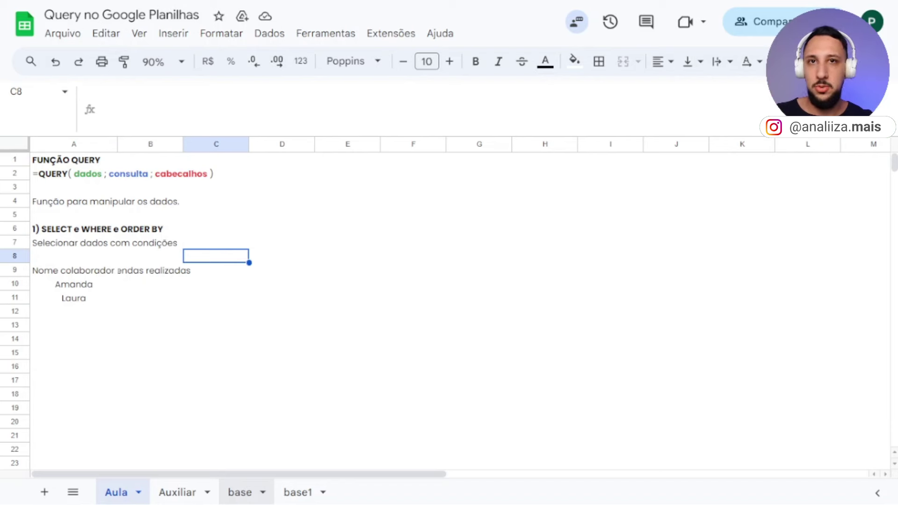
left_click(56, 275)
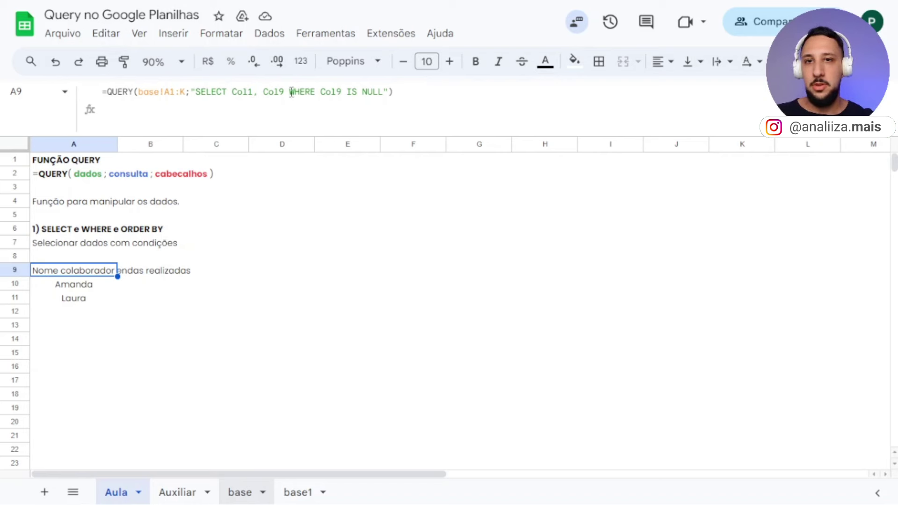
- Remove the WHERE Col9 IS NULL condition so the query lists every employee
left_click_drag(290, 93, 384, 93)
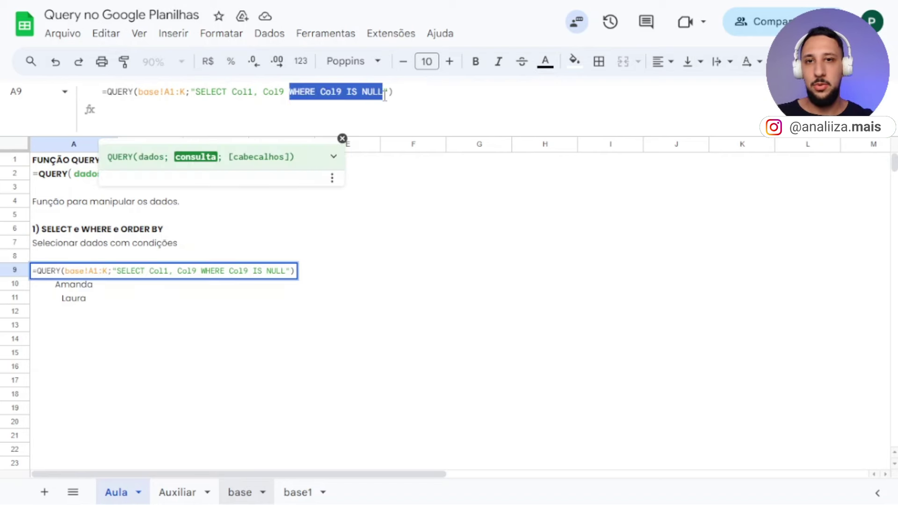
key("BackSpace")
key("BackSpace")
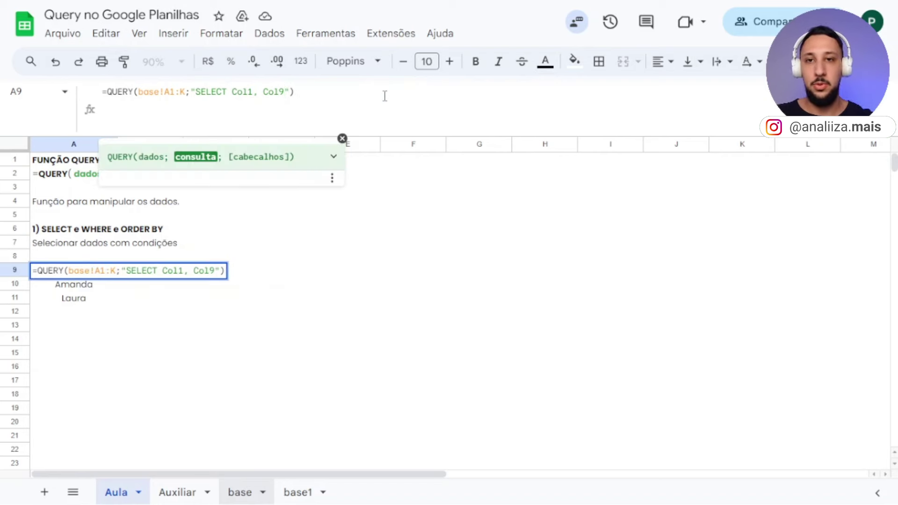
key("Return")
left_click(210, 299)
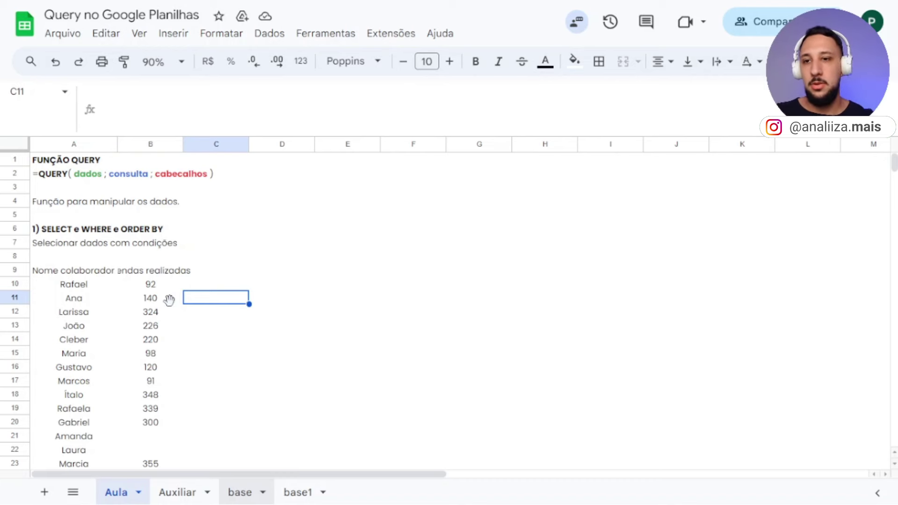
- Add WHERE Col9 >= 200 to list the seven employees with 200 or more sales
left_click(74, 274)
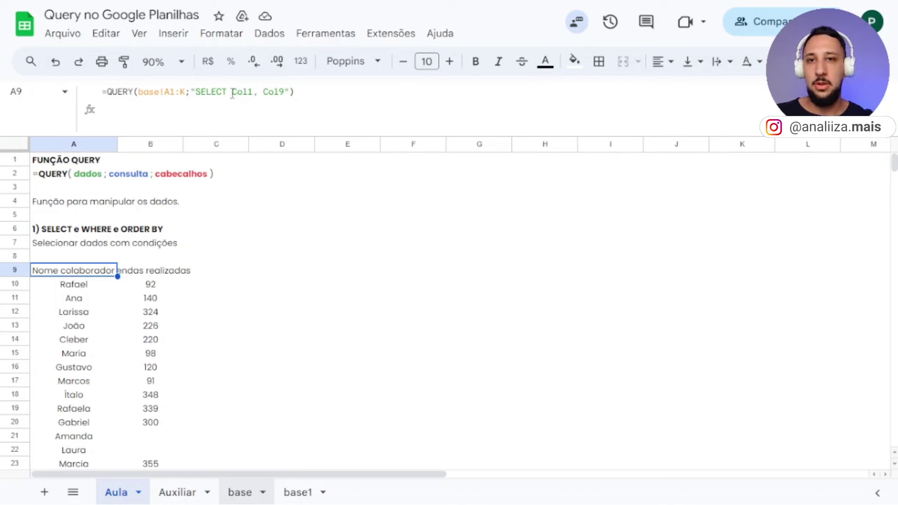
left_click(284, 91)
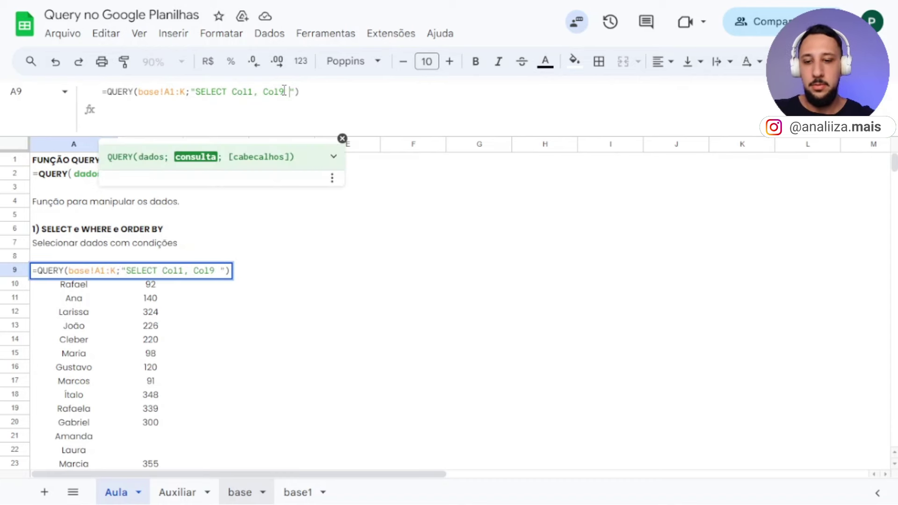
type("WHERE Col")
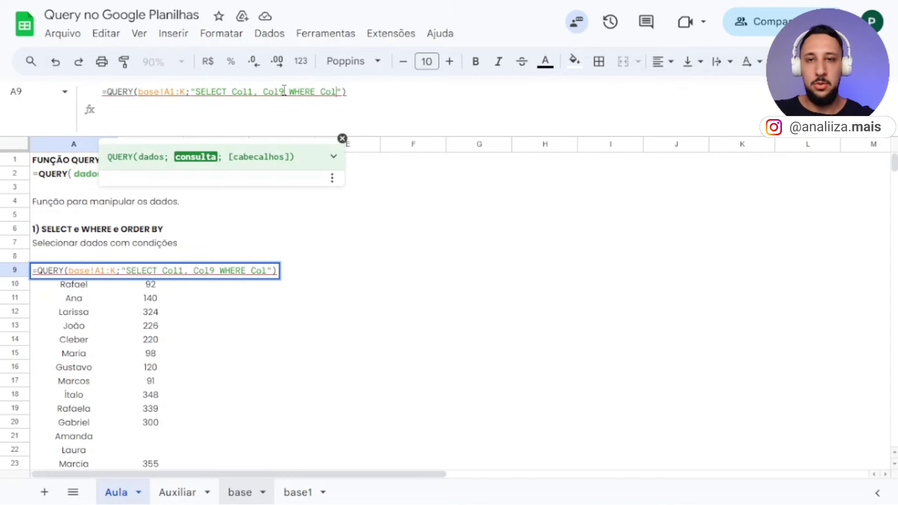
type("9 ")
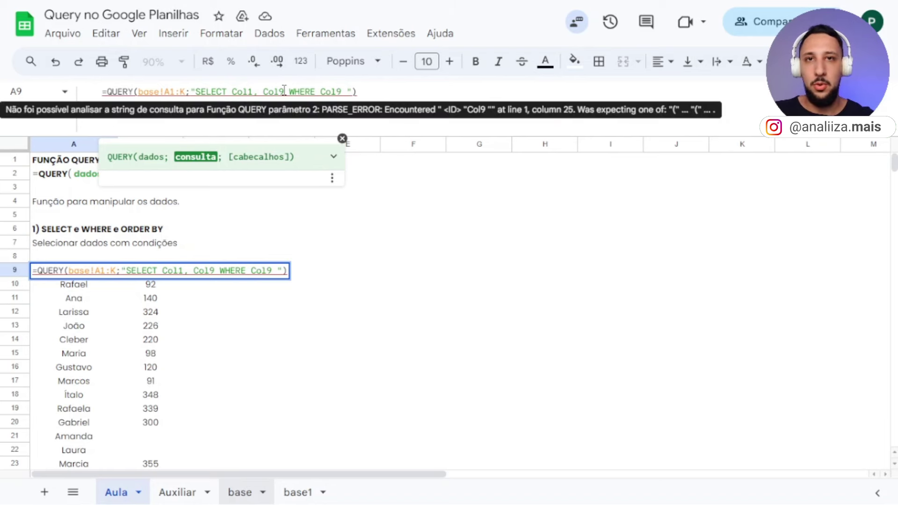
type(">=")
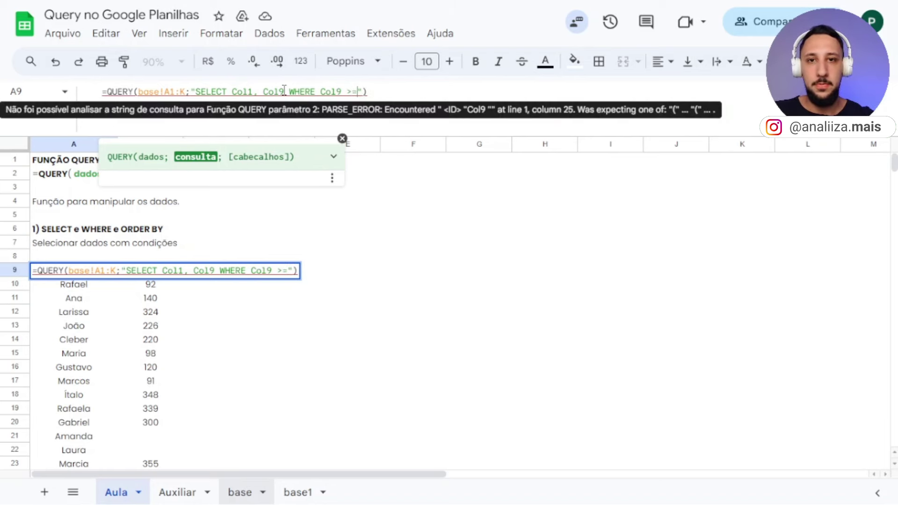
type(" 200")
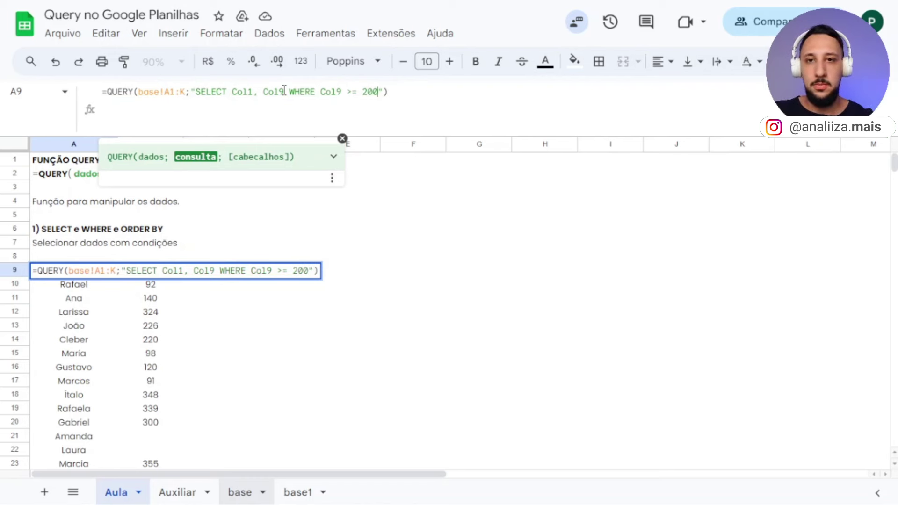
key("Return")
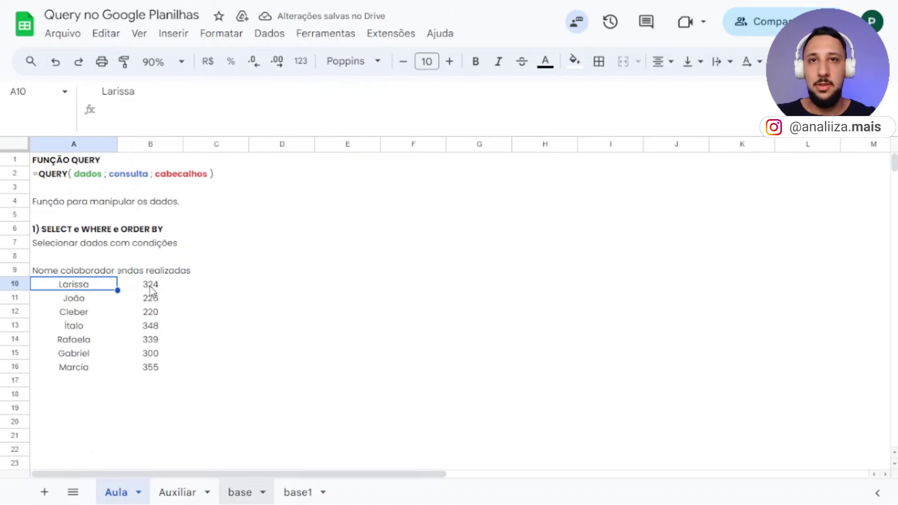
double_click(100, 274)
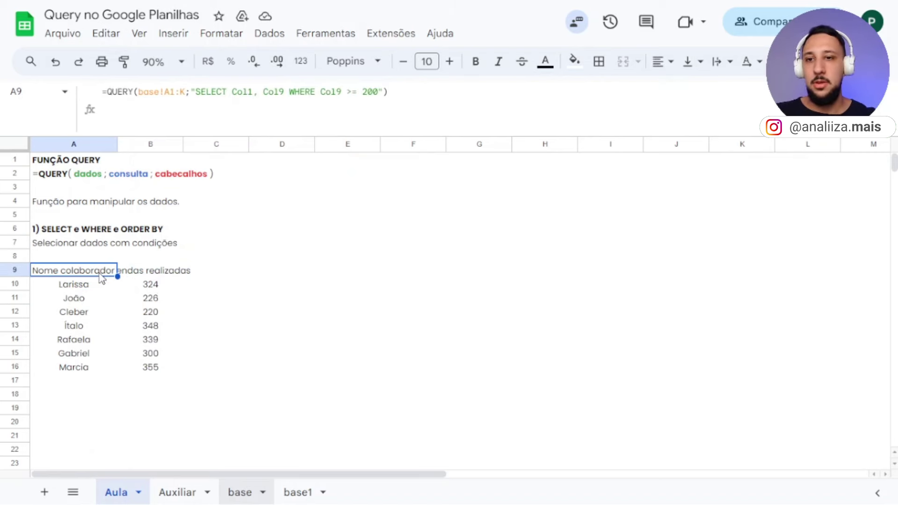
left_click(332, 92)
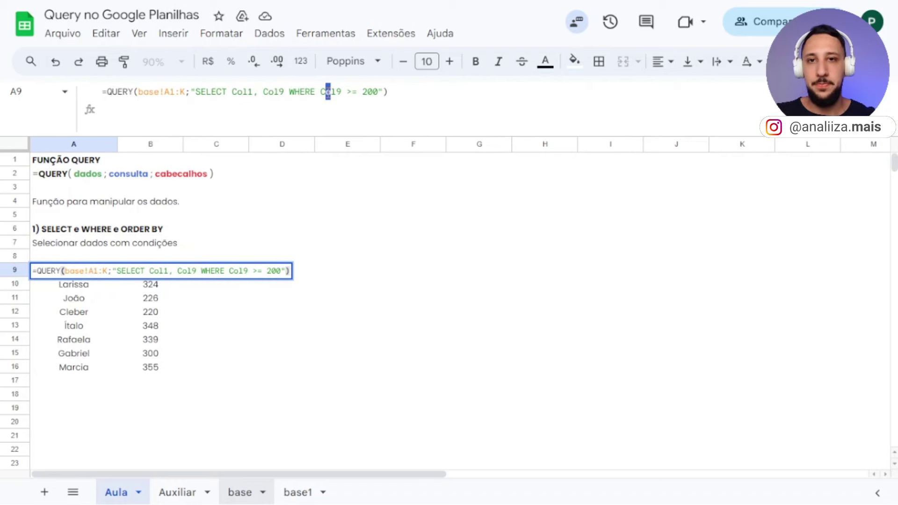
double_click(354, 93)
type("<")
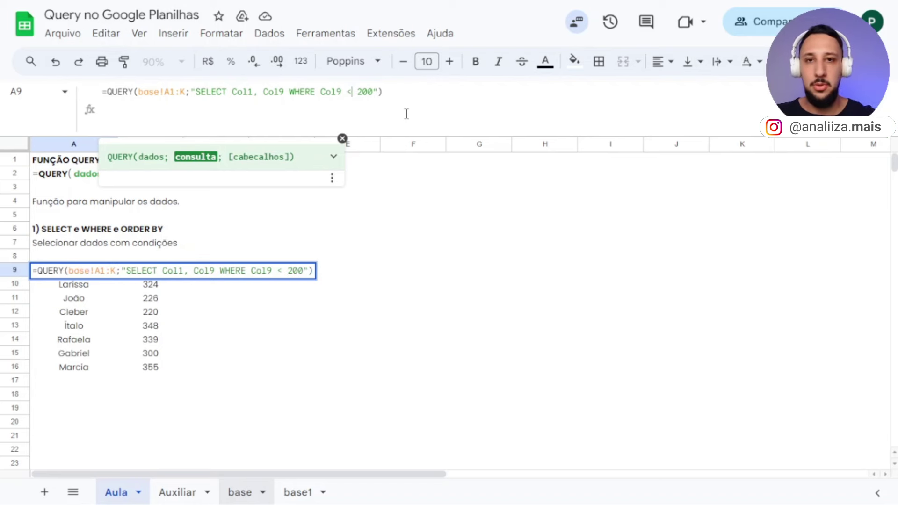
key("BackSpace")
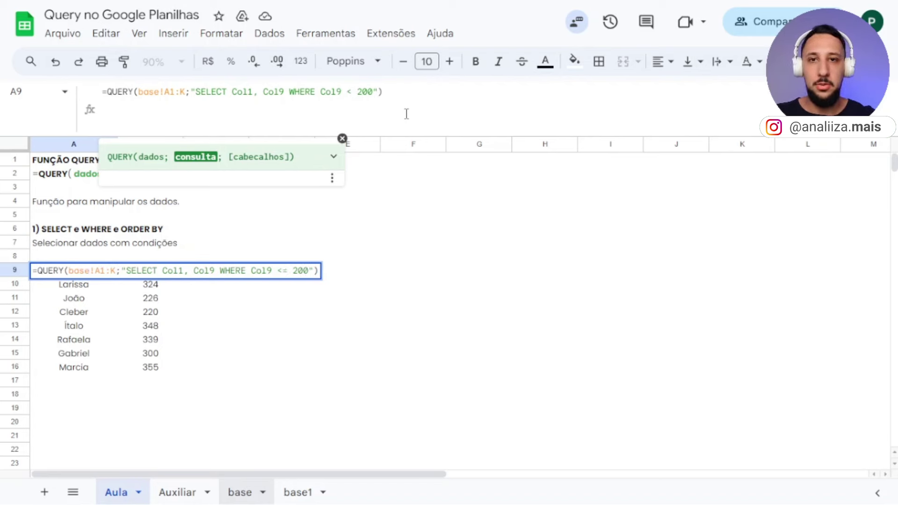
type("!=")
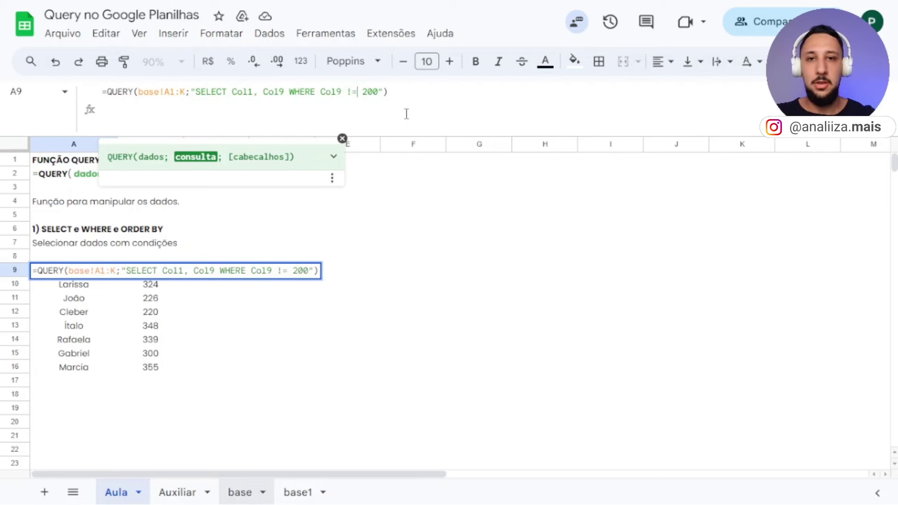
key("Left")
key("BackSpace")
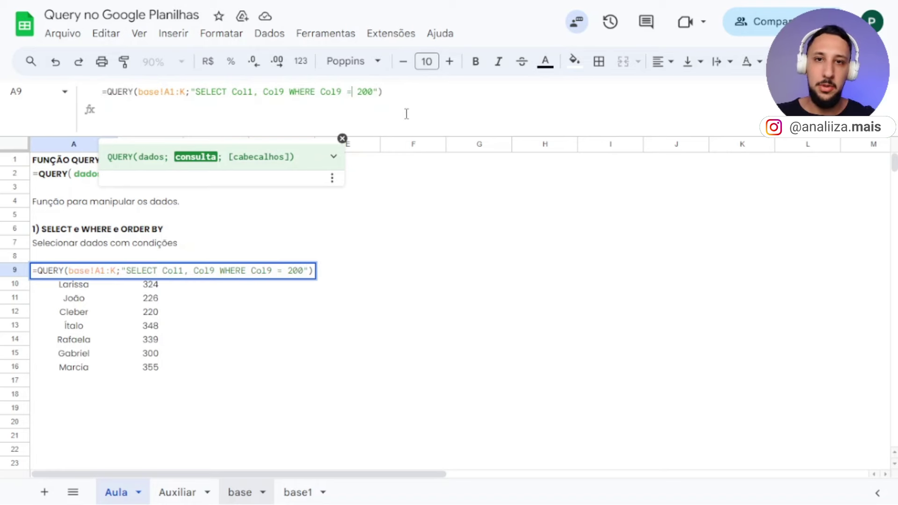
type(">")
key("Return")
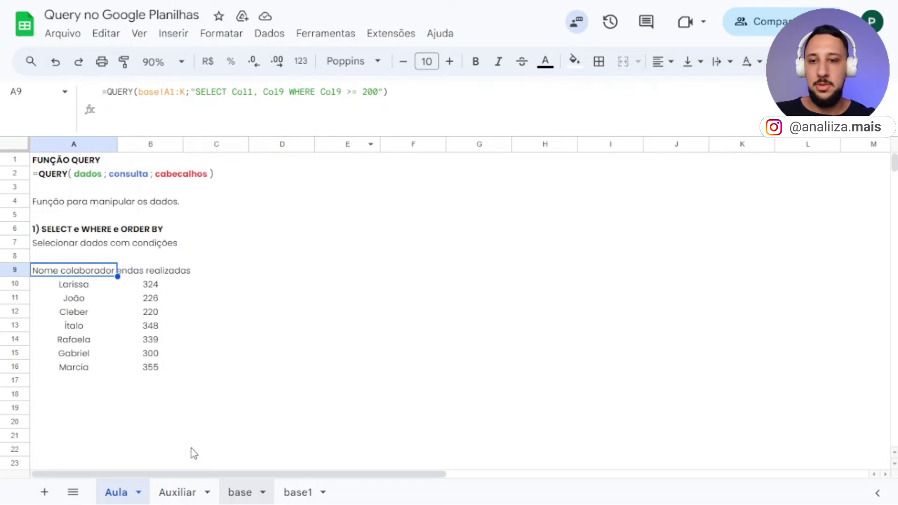
- Review the comparison operators in the Auxiliar sheet's where-clause notes, then go back to Aula
left_click(178, 497)
scroll(197, 362, "up", 5)
scroll(225, 339, "up", 10)
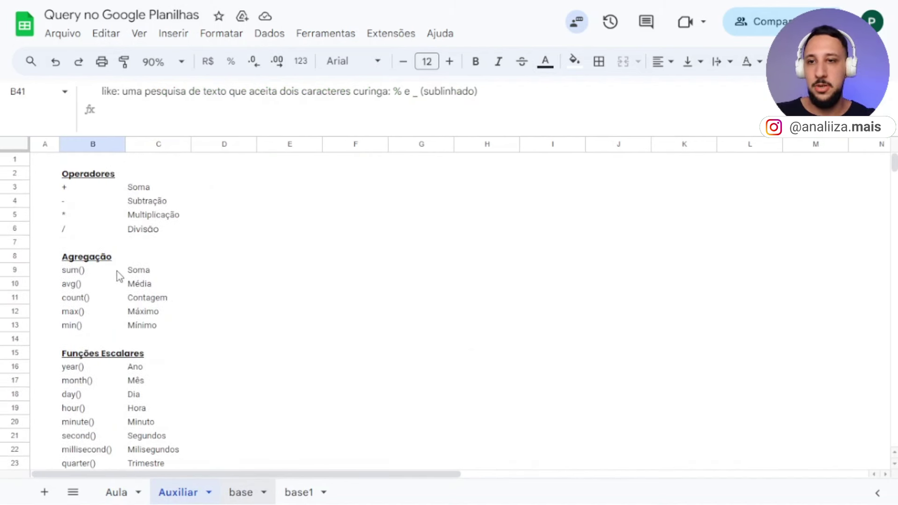
scroll(197, 267, "down", 3)
scroll(210, 253, "down", 3)
scroll(192, 241, "down", 3)
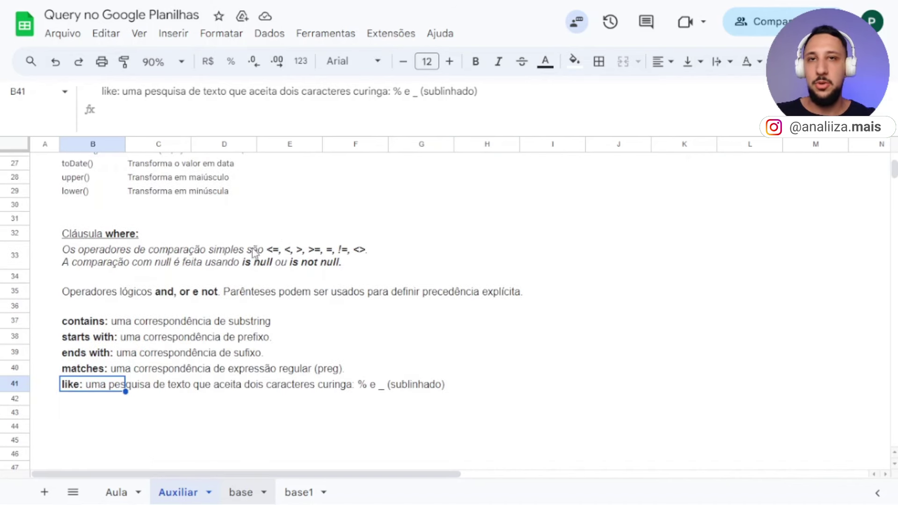
left_click(282, 256)
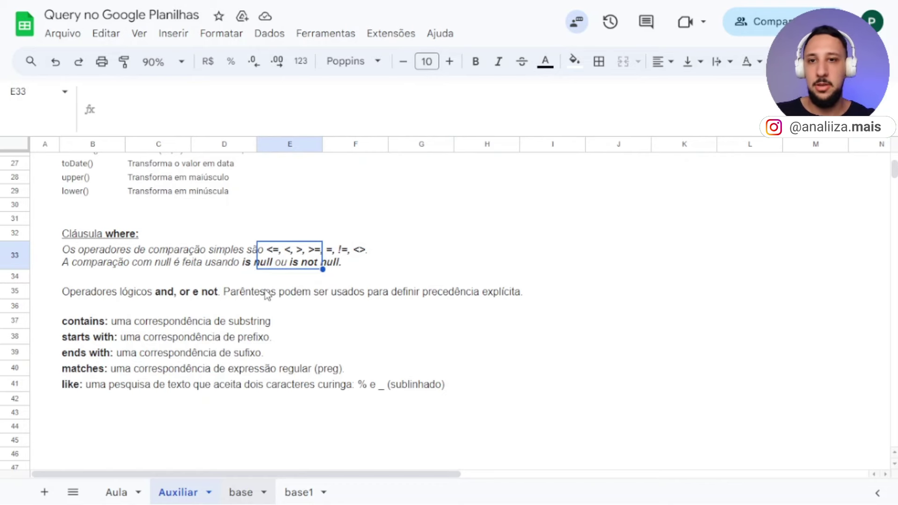
scroll(269, 296, "up", 5)
scroll(273, 309, "up", 3)
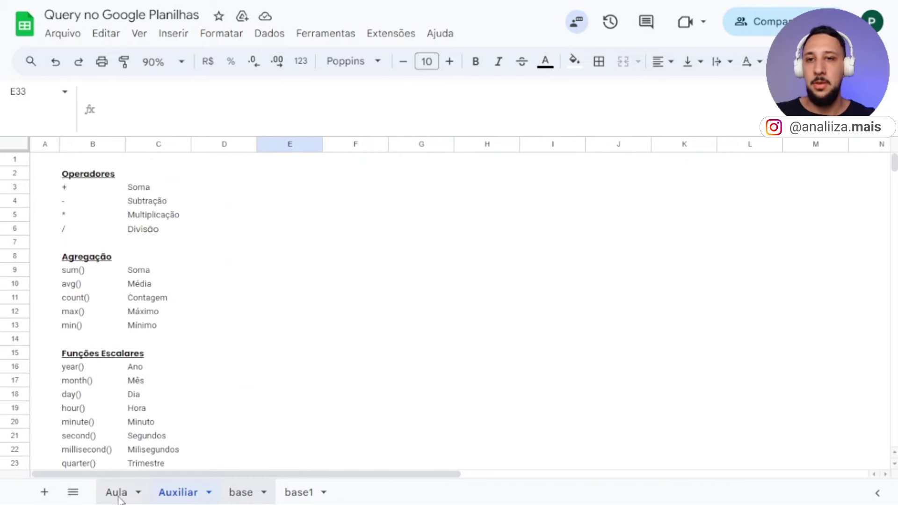
left_click(117, 497)
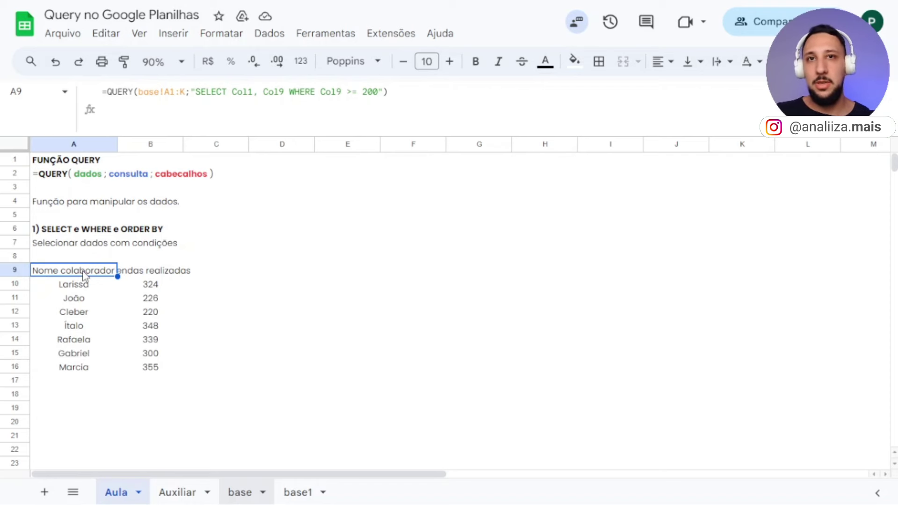
- On Auxiliar, look over the like, matches, ends with, starts with and contains operator descriptions
left_click(180, 492)
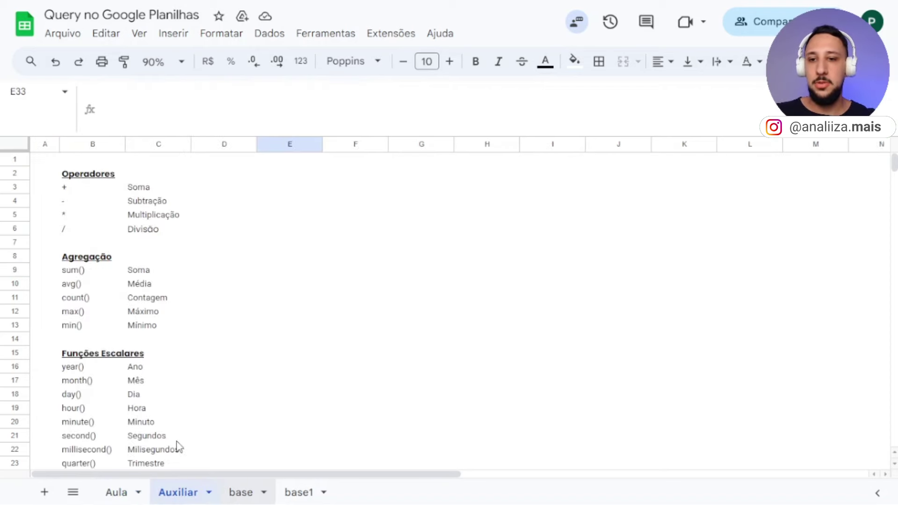
scroll(178, 420, "down", 3)
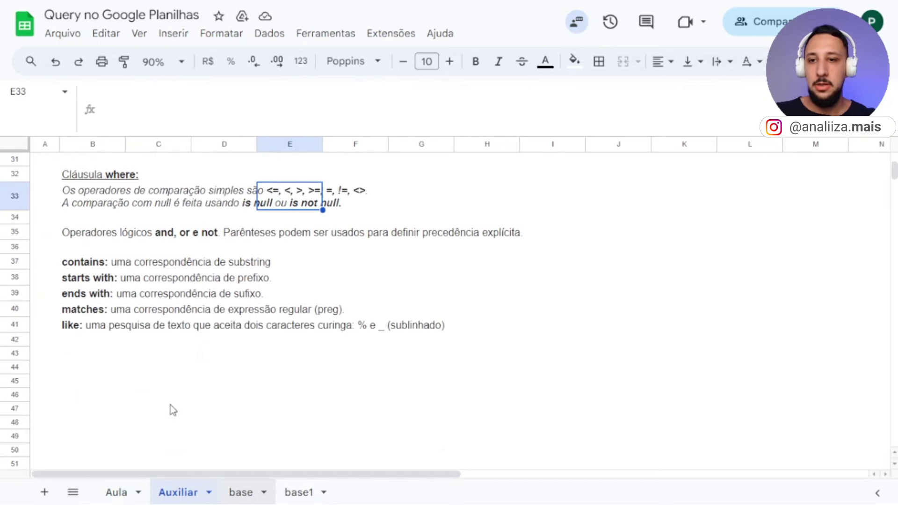
left_click(76, 330)
left_click(80, 312)
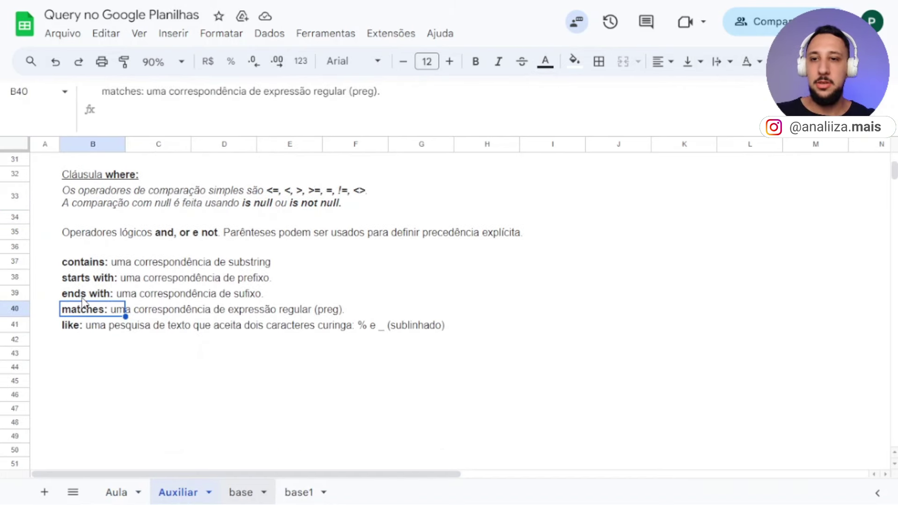
left_click(85, 295)
left_click(104, 282)
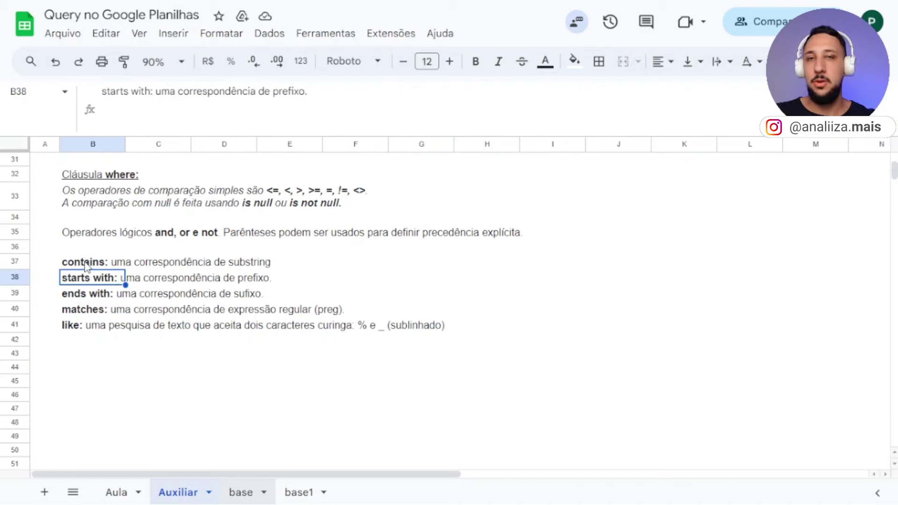
left_click(88, 264)
scroll(115, 271, "up", 2)
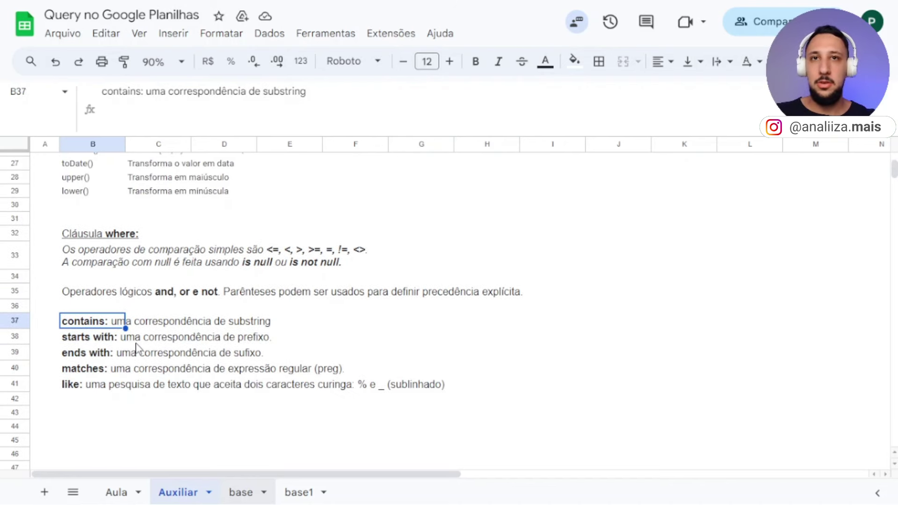
left_click(75, 389)
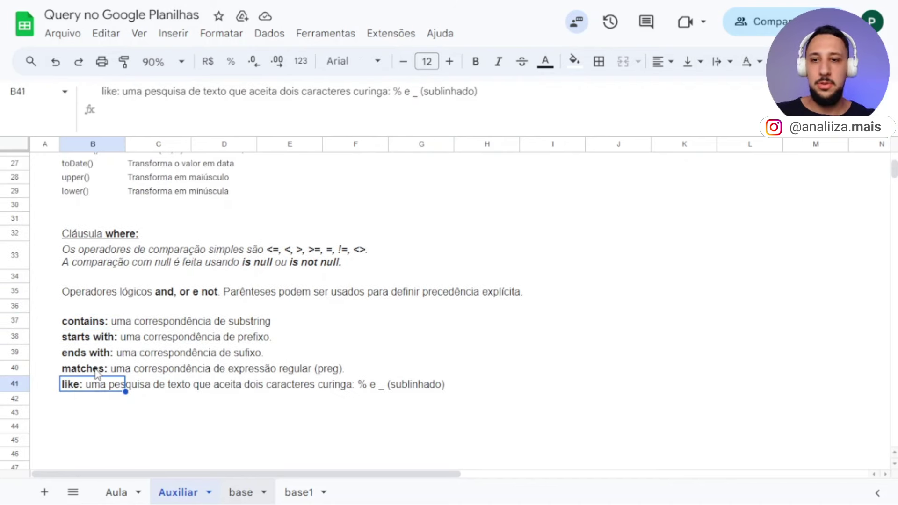
- Highlight contains through matches, explain like's wildcards, then return to Aula
left_click_drag(95, 371, 93, 323)
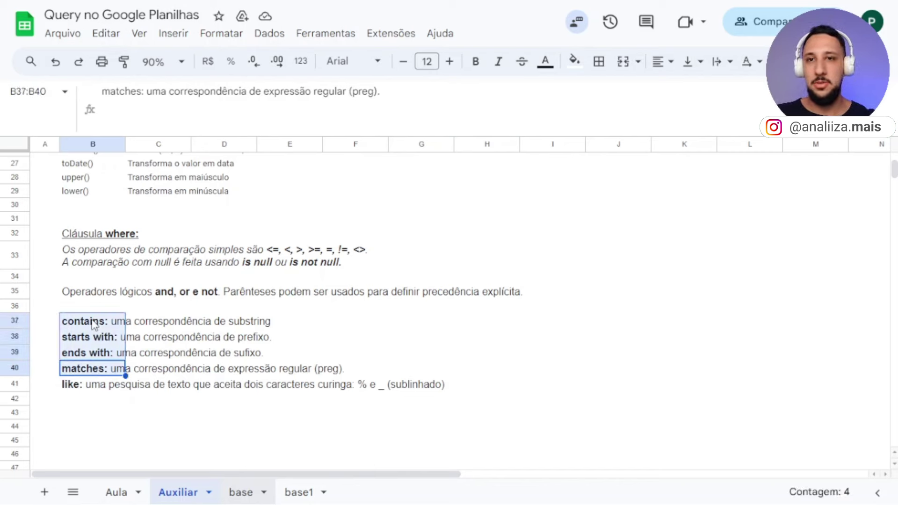
left_click(84, 340)
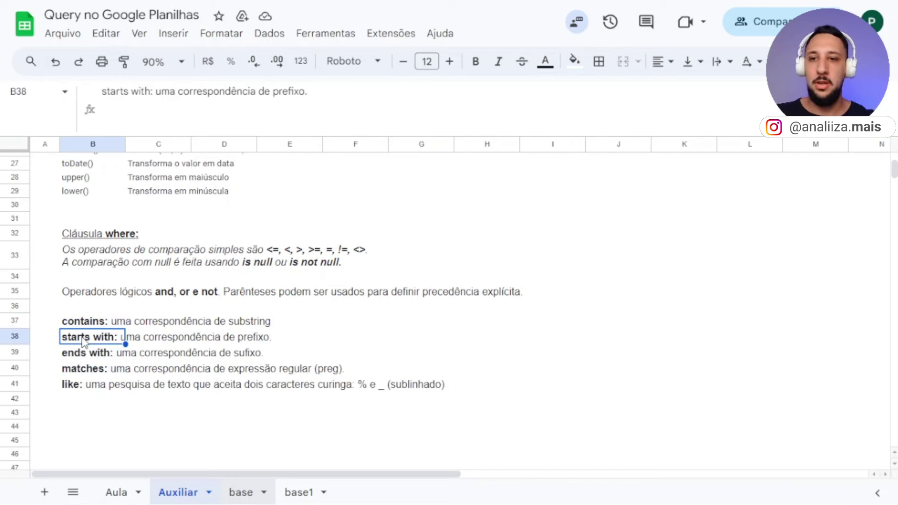
left_click(86, 357)
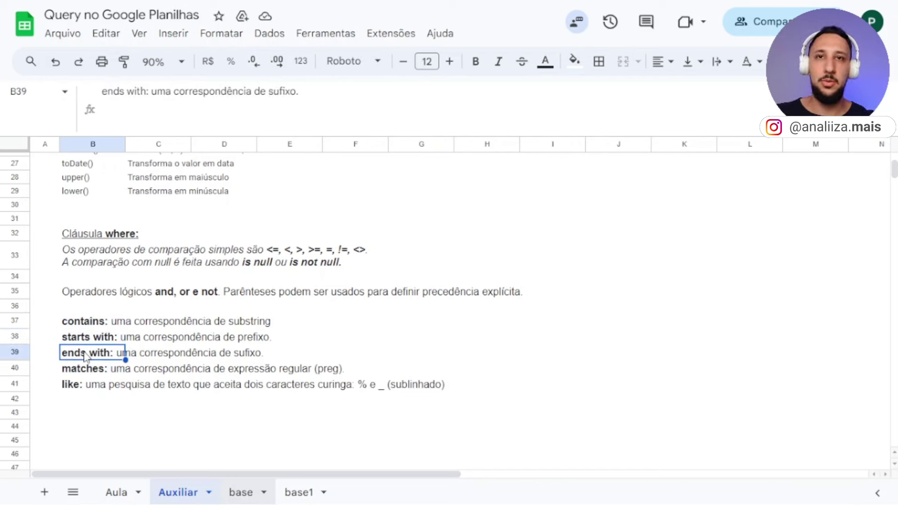
left_click(78, 325)
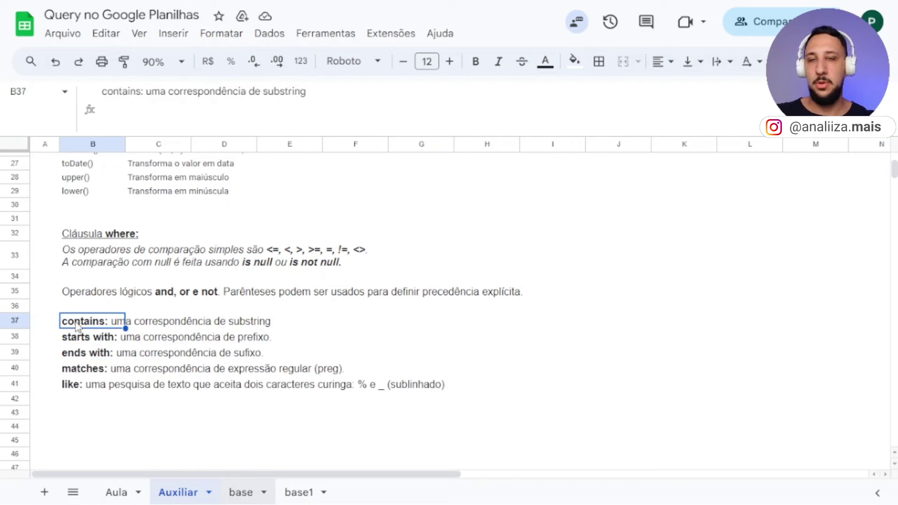
left_click(84, 372)
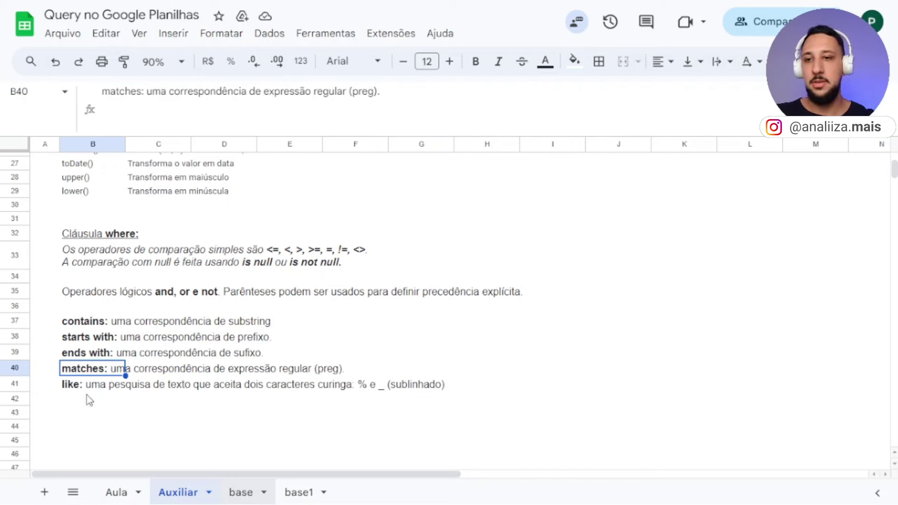
left_click(77, 388)
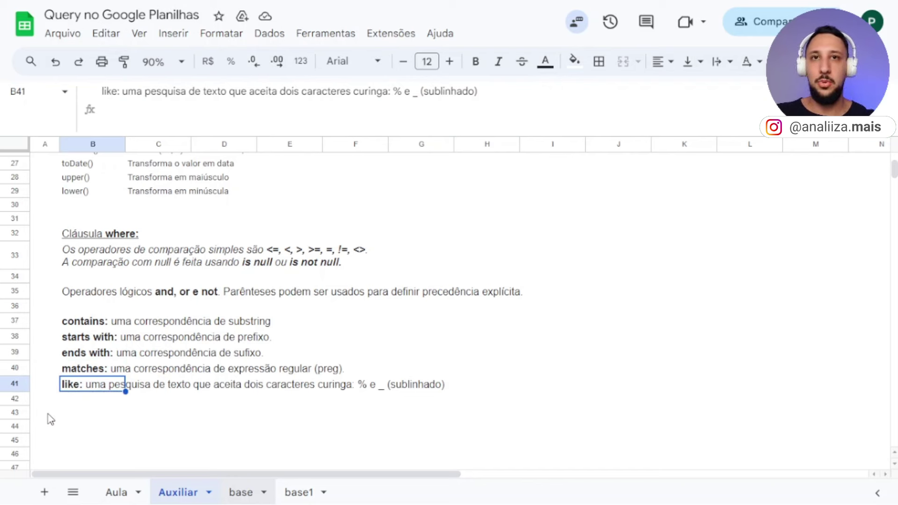
left_click(117, 493)
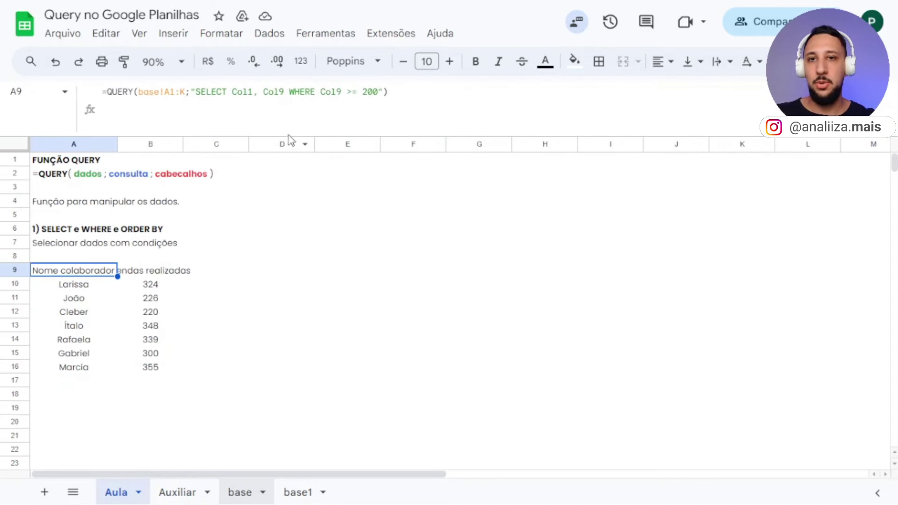
- Rewrite A9's condition from WHERE Col9 >= 200 to WHERE Col1 LIKE '%a%'
left_click(301, 93)
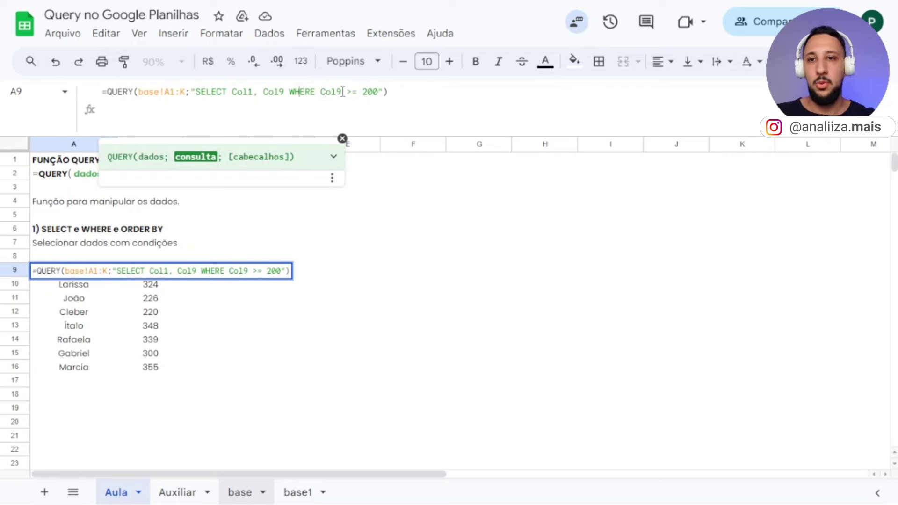
left_click_drag(342, 92, 337, 92)
type("1")
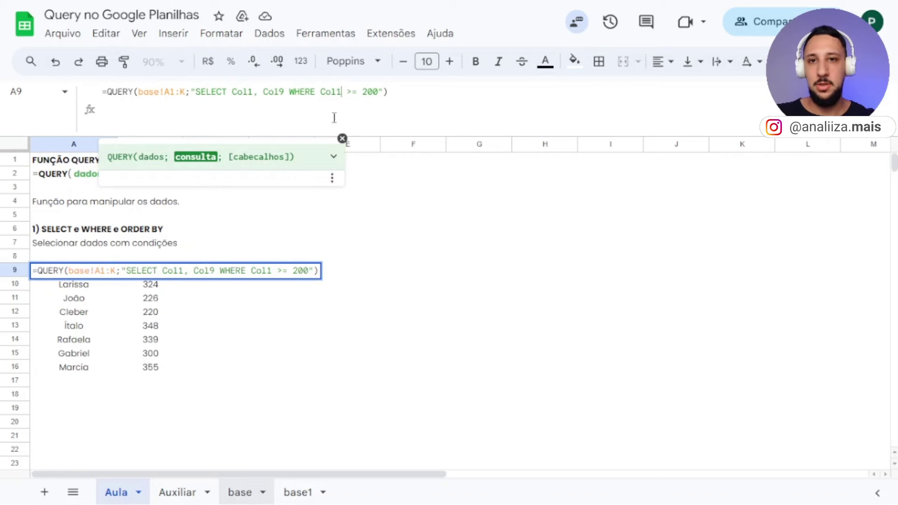
left_click_drag(347, 92, 378, 92)
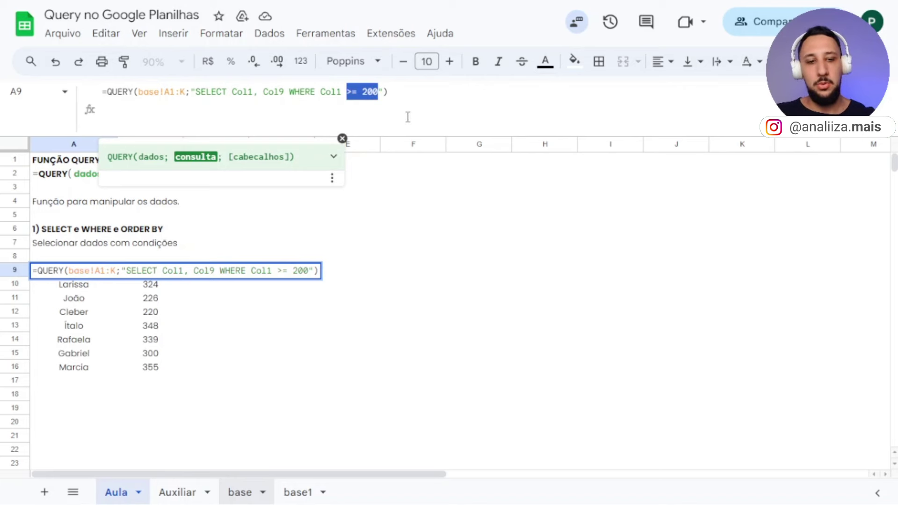
key("BackSpace")
type("LIKE")
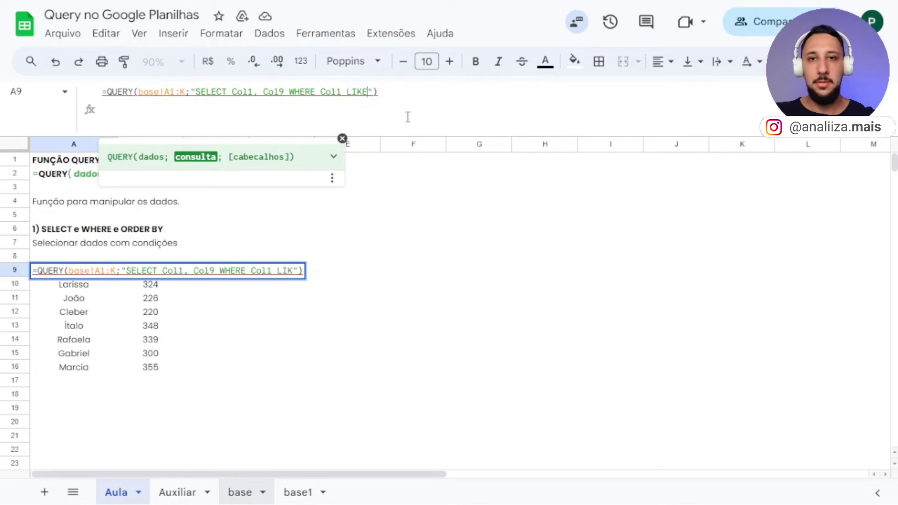
type(" '")
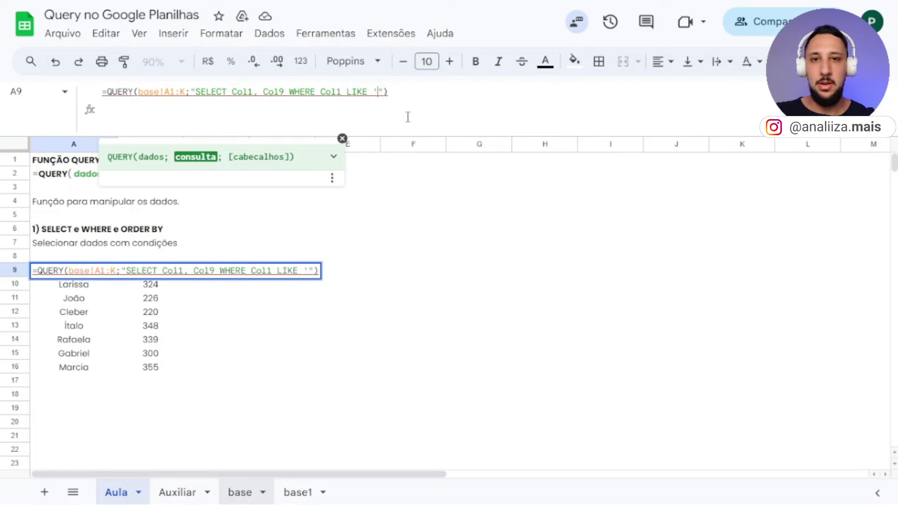
key("Left")
key("Left")
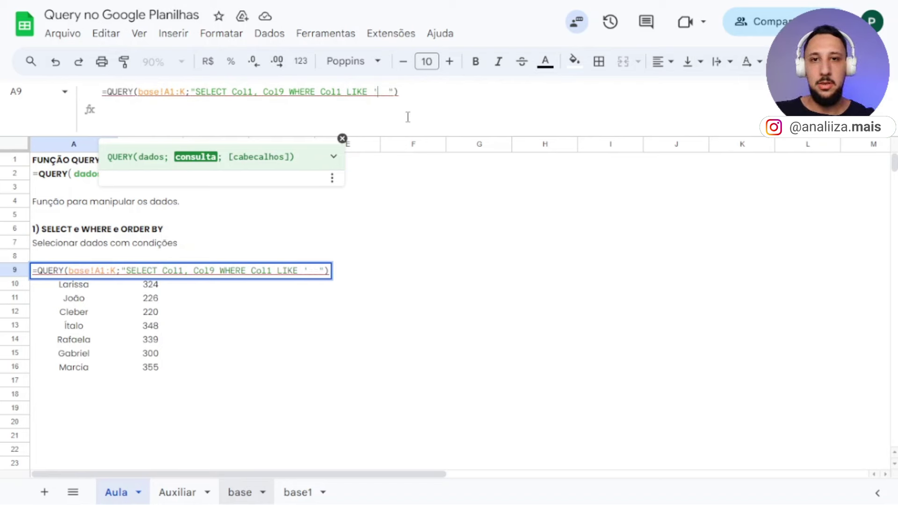
type("%")
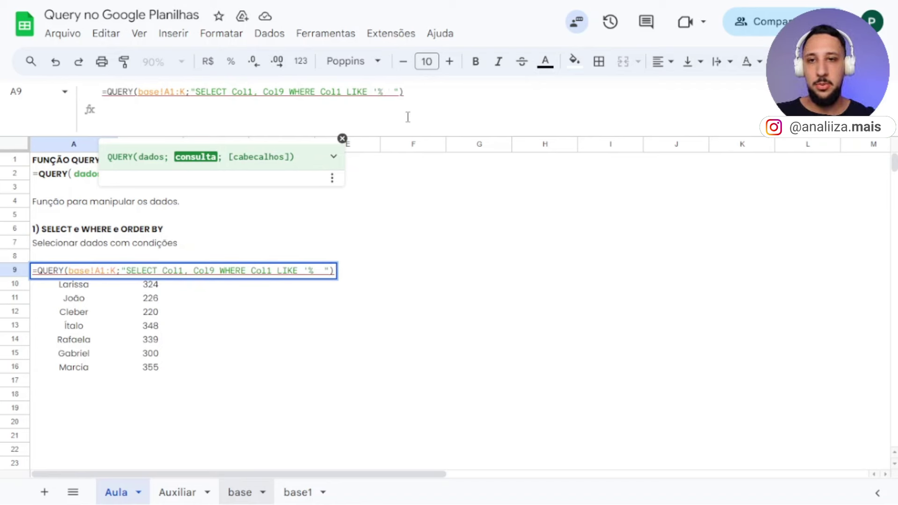
type("a")
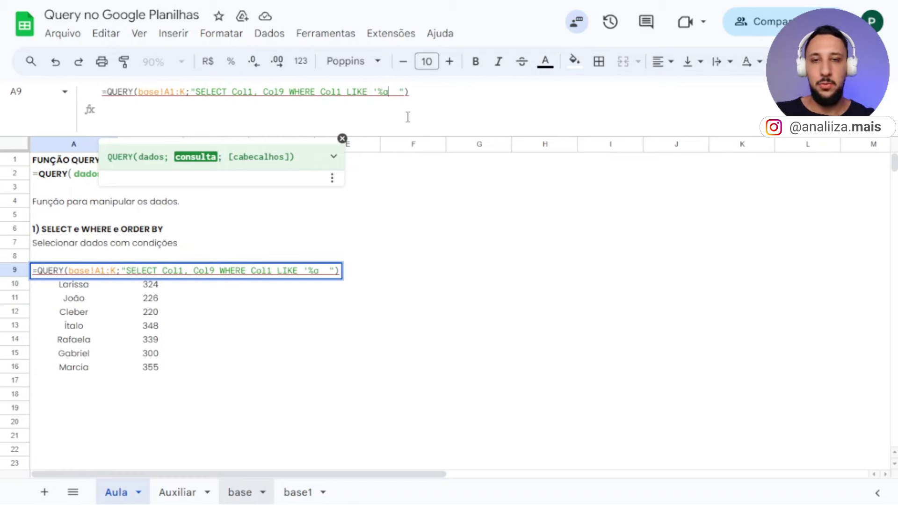
type("%")
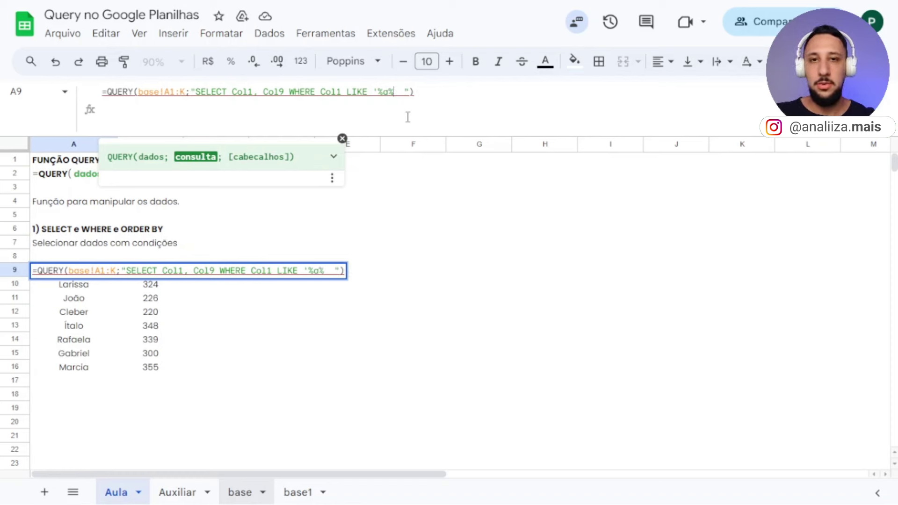
type("'")
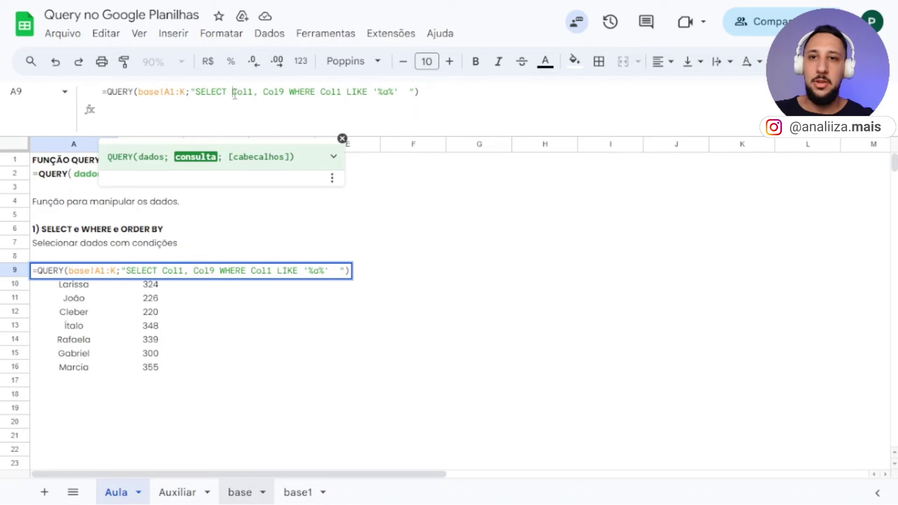
- Compare Col1 in SELECT and WHERE, then commit the LIKE '%a%' query
left_click_drag(233, 92, 258, 92)
left_click(276, 92)
left_click_drag(336, 92, 389, 92)
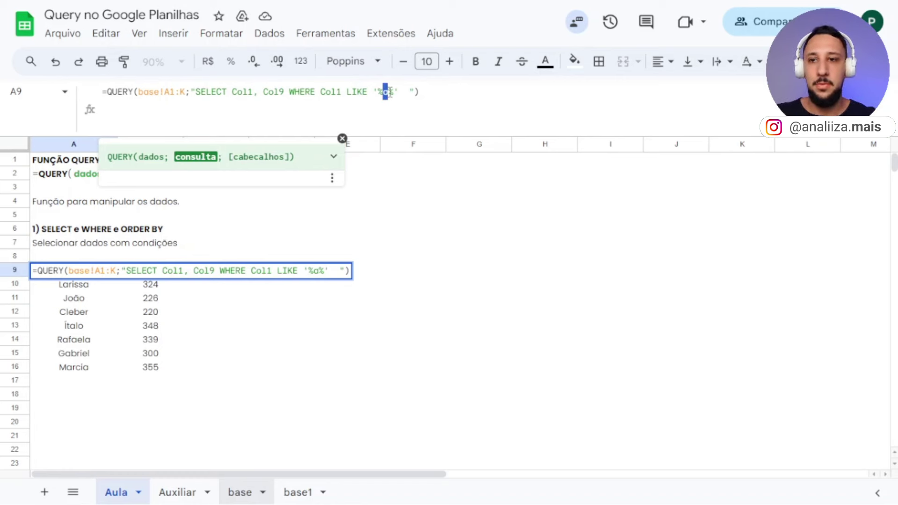
left_click(401, 92)
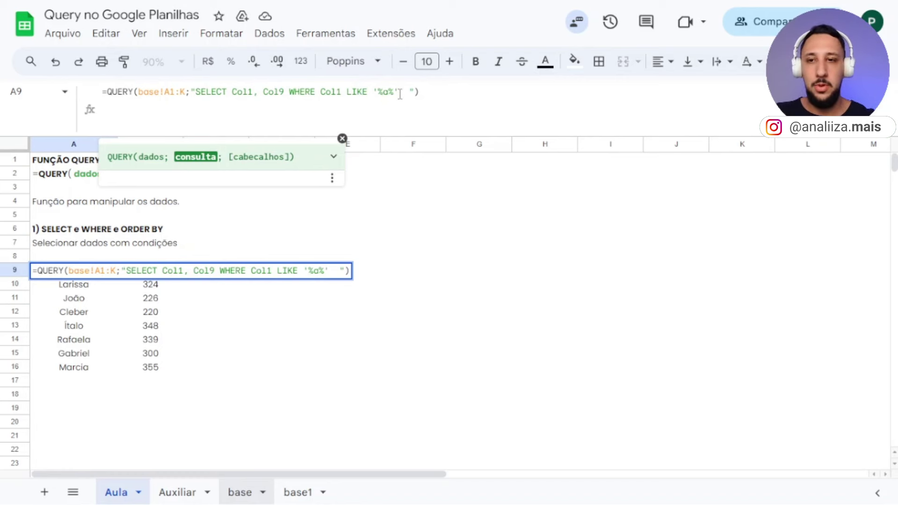
key("Return")
left_click(259, 244)
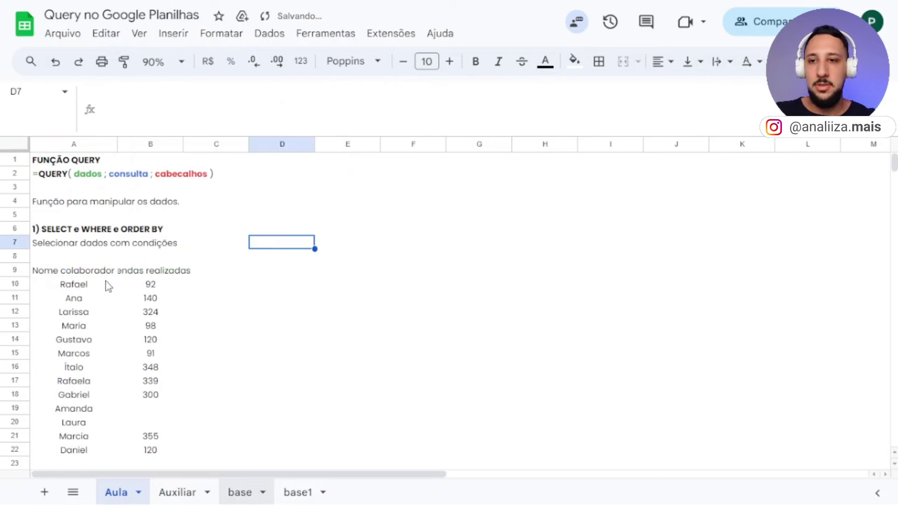
- Check Rafael and Gustavo in the results, then mark the first % wildcard in A9's formula
left_click(83, 284)
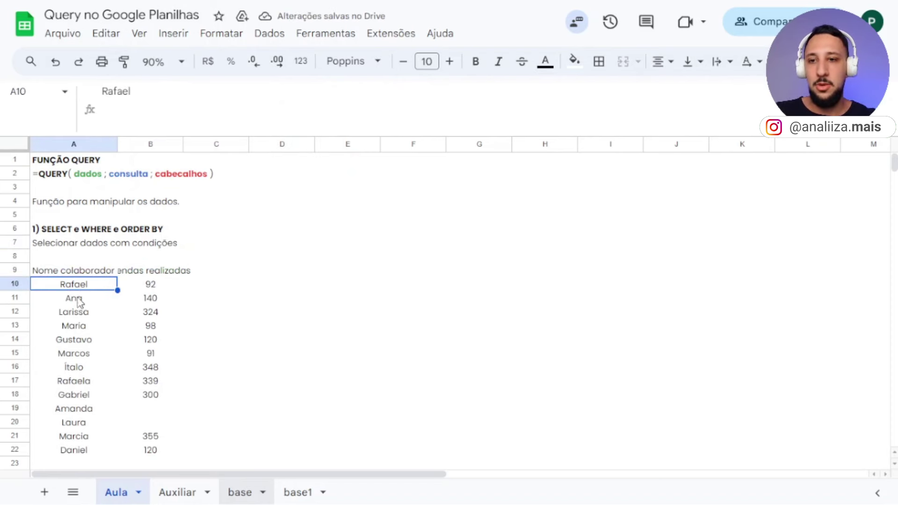
left_click(87, 345)
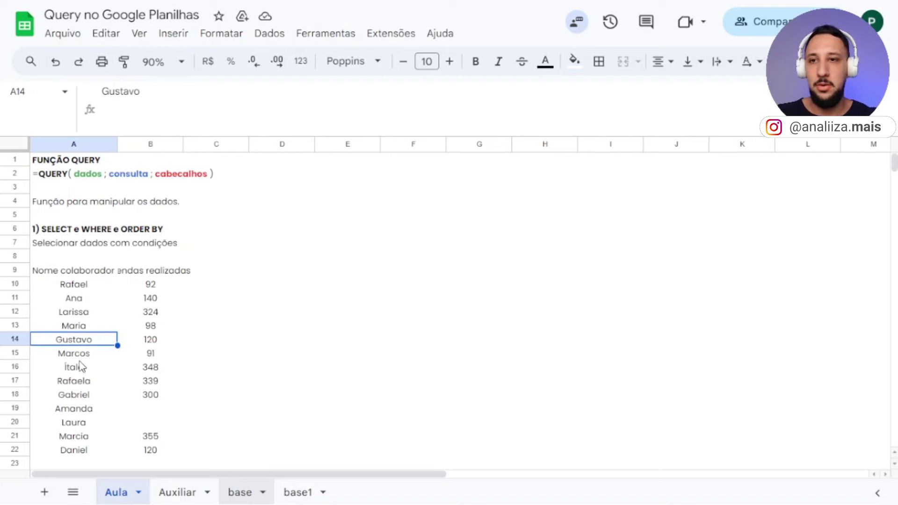
left_click(82, 275)
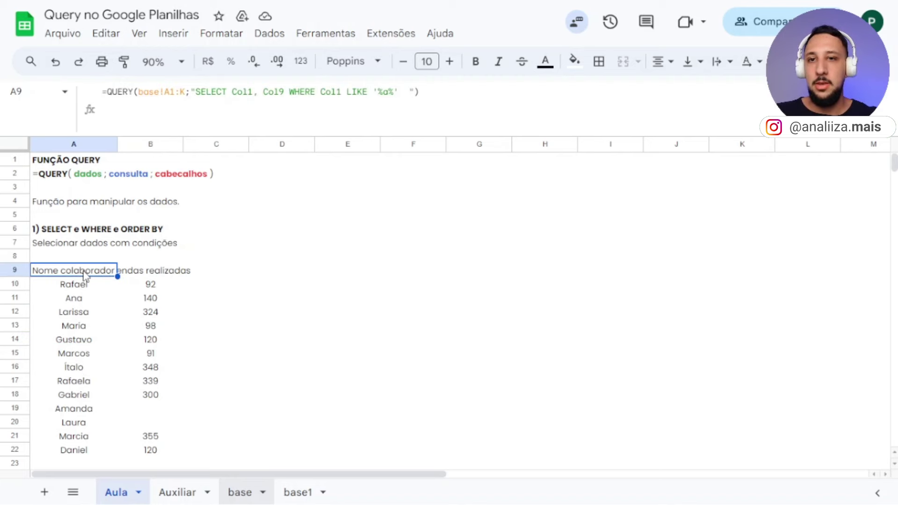
left_click(379, 91)
left_click_drag(379, 91, 383, 91)
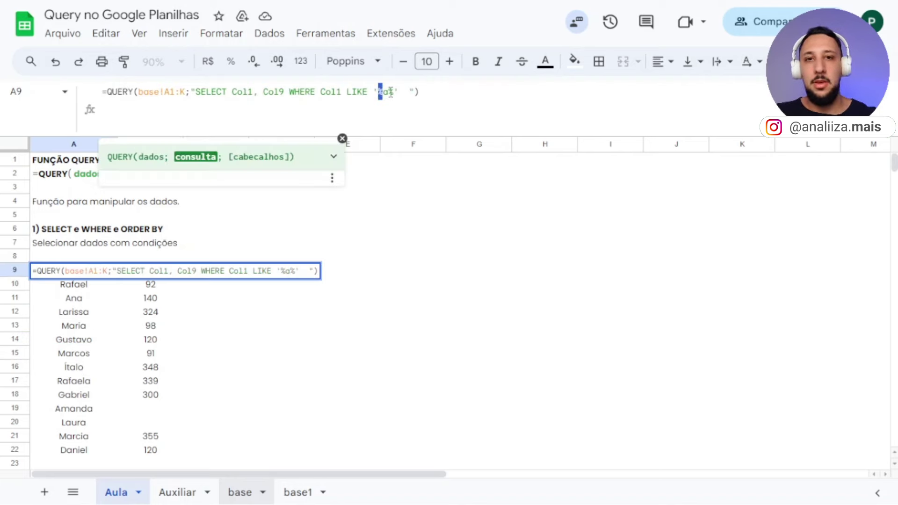
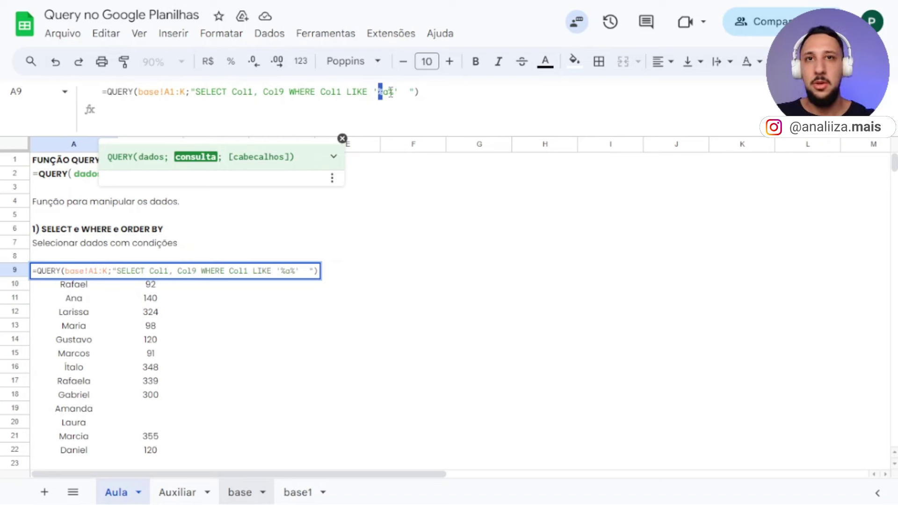
- Try adding an OR Col9 > 100 condition after the '%a%' pattern, then discard the edit
left_click(391, 92)
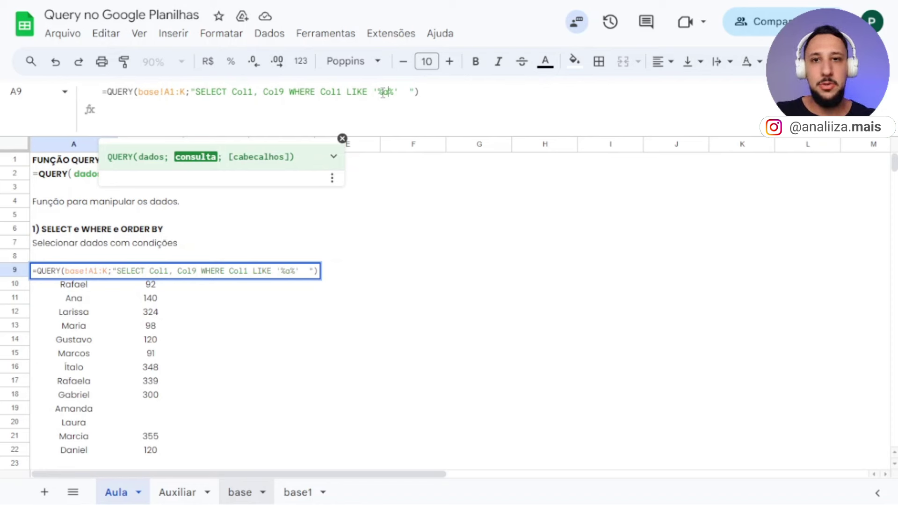
left_click_drag(347, 92, 375, 95)
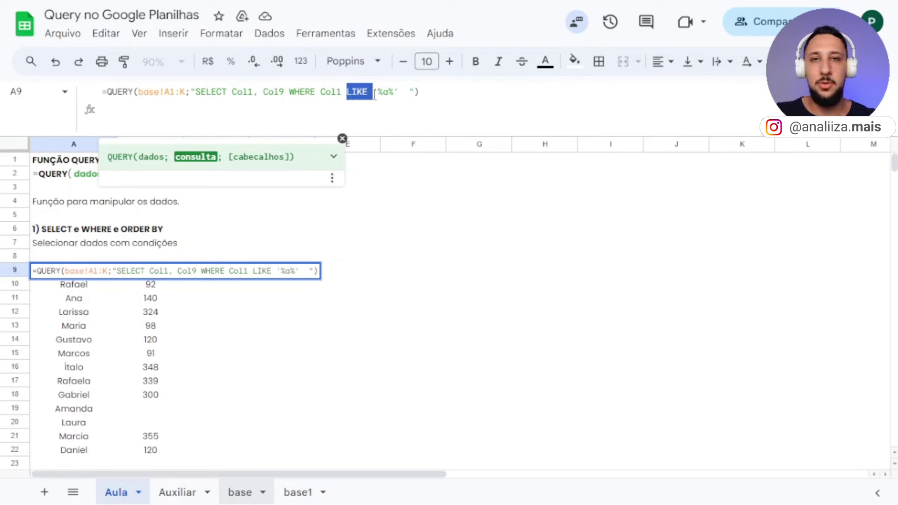
key("Left")
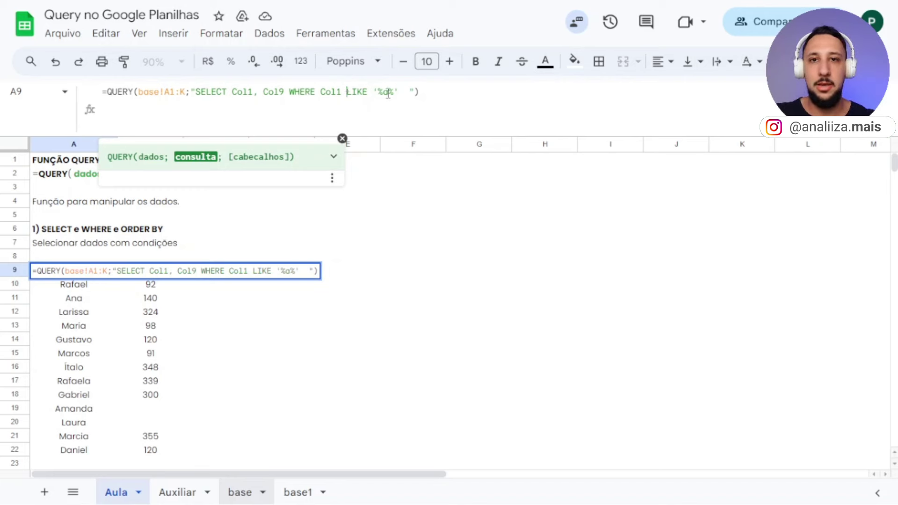
left_click(401, 93)
type("OR Col")
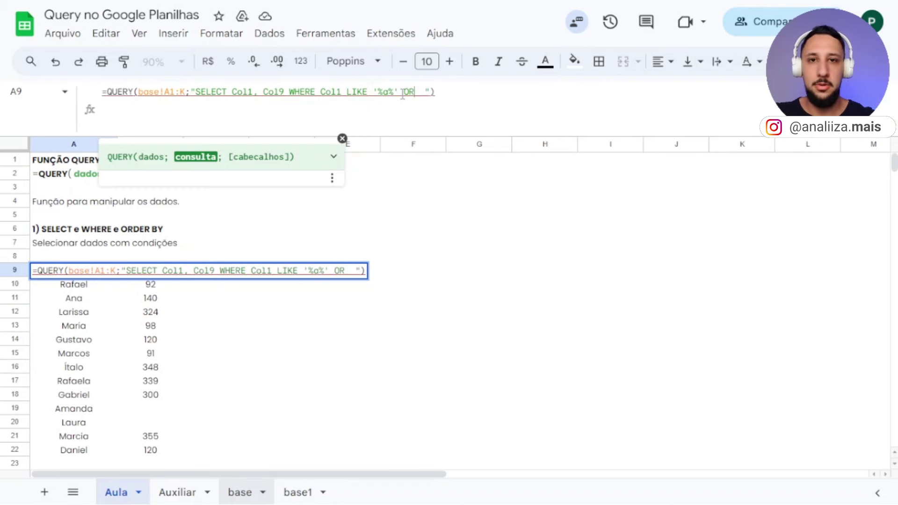
type("9")
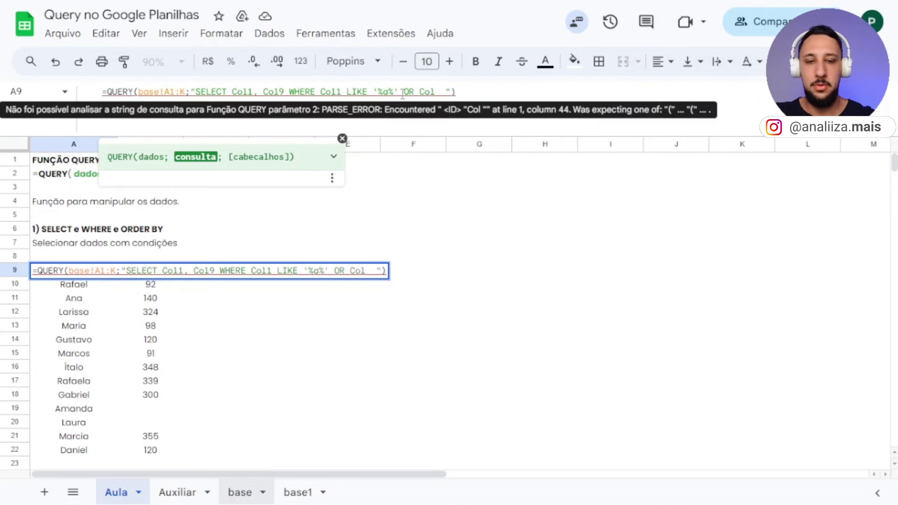
type(" > 1")
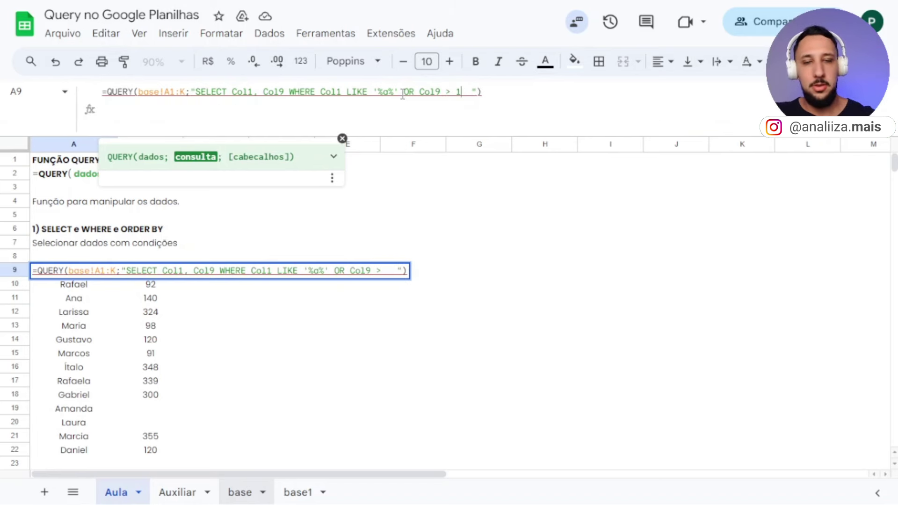
type("00")
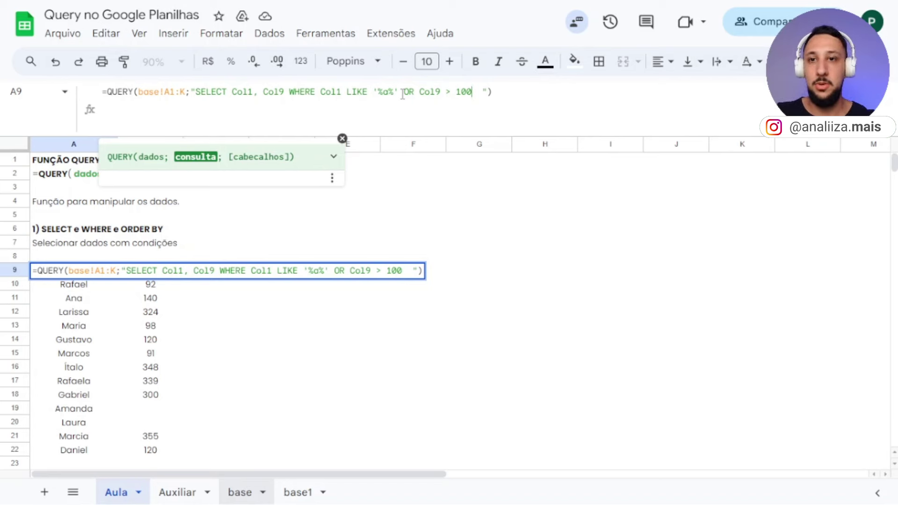
key("Escape")
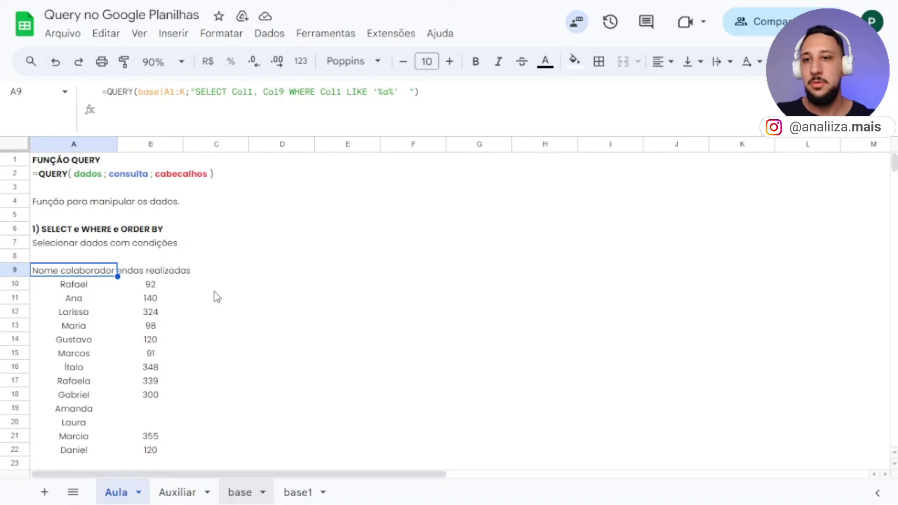
- Inspect A28's SELECT * query and its employee rows, including the Salário values down to 5200 in F31
scroll(201, 295, "down", 7)
scroll(211, 297, "up", 1)
scroll(141, 281, "down", 1)
left_click(76, 237)
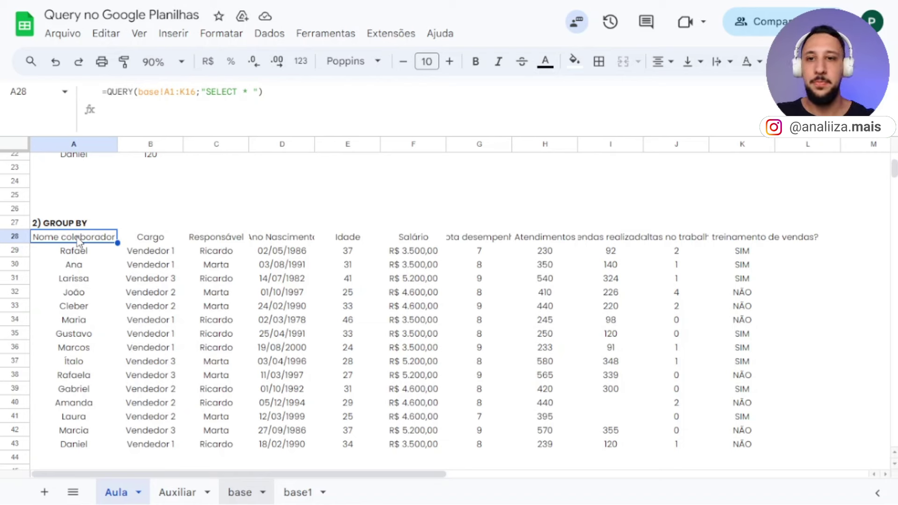
left_click(94, 258)
left_click(94, 244)
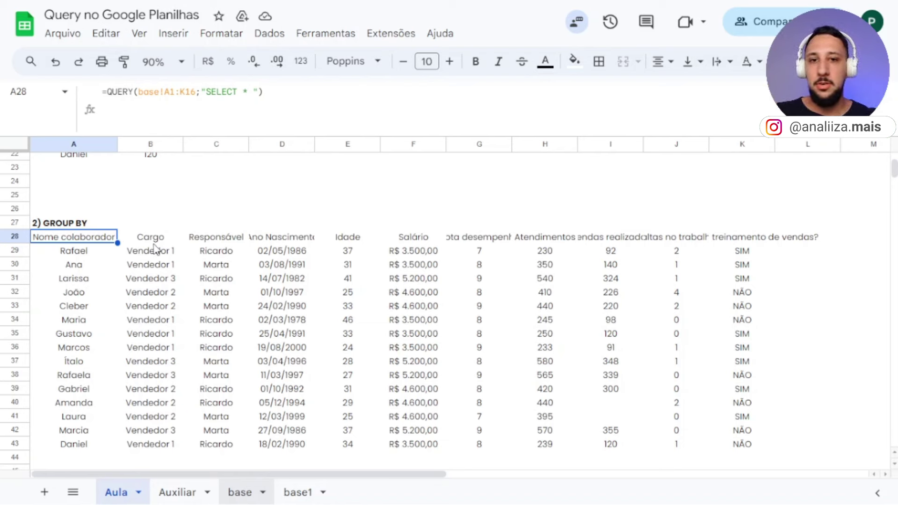
left_click_drag(423, 252, 421, 265)
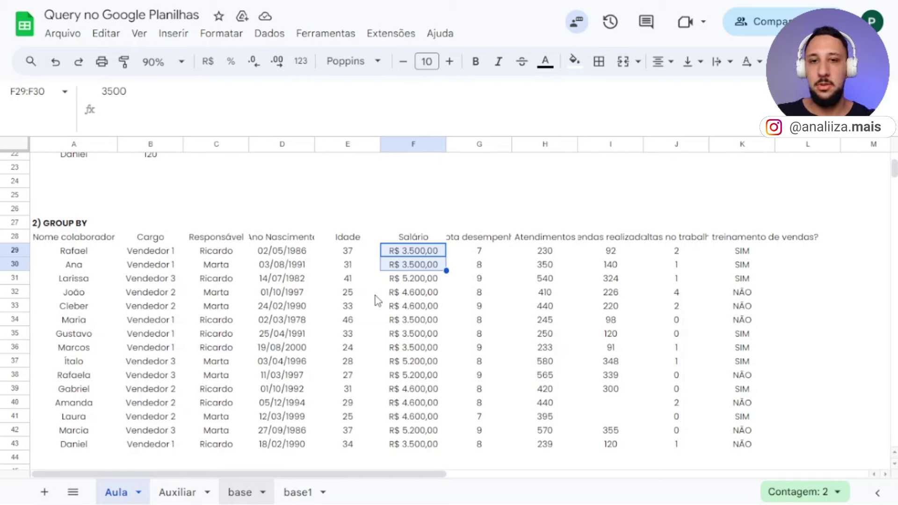
left_click(408, 280)
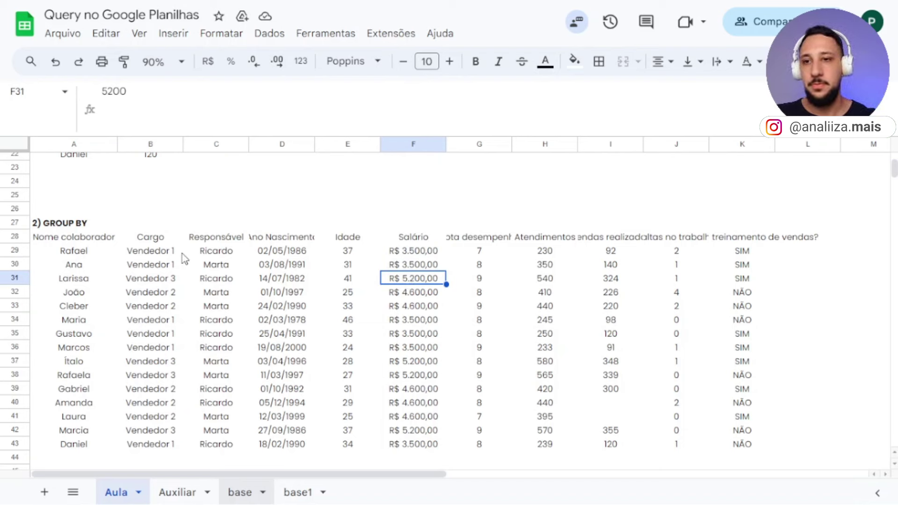
left_click(88, 240)
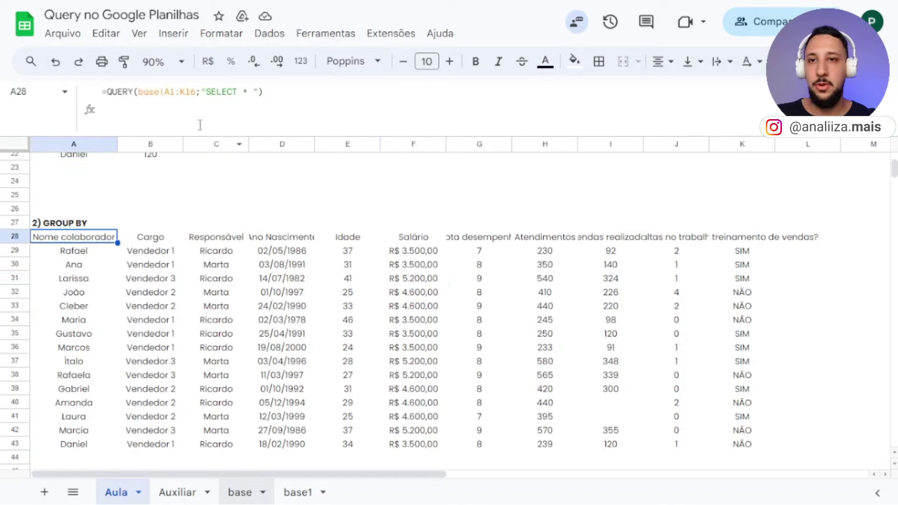
- Replace the select-all asterisk in A28's query with B, SUM(F)
left_click(246, 91)
key("BackSpace")
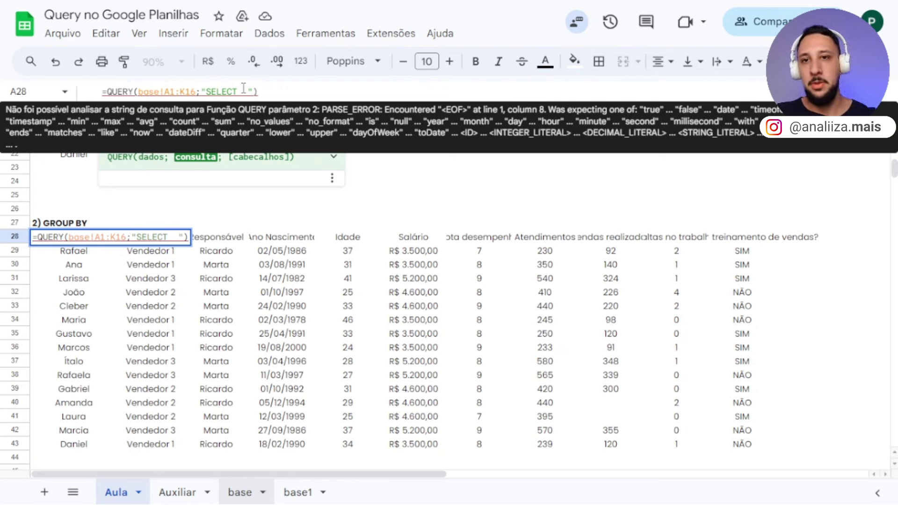
type("B")
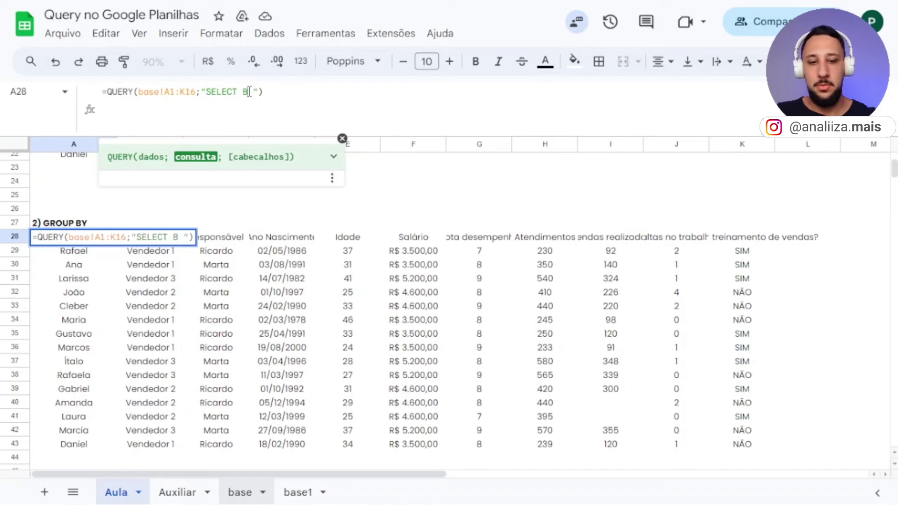
type(", ")
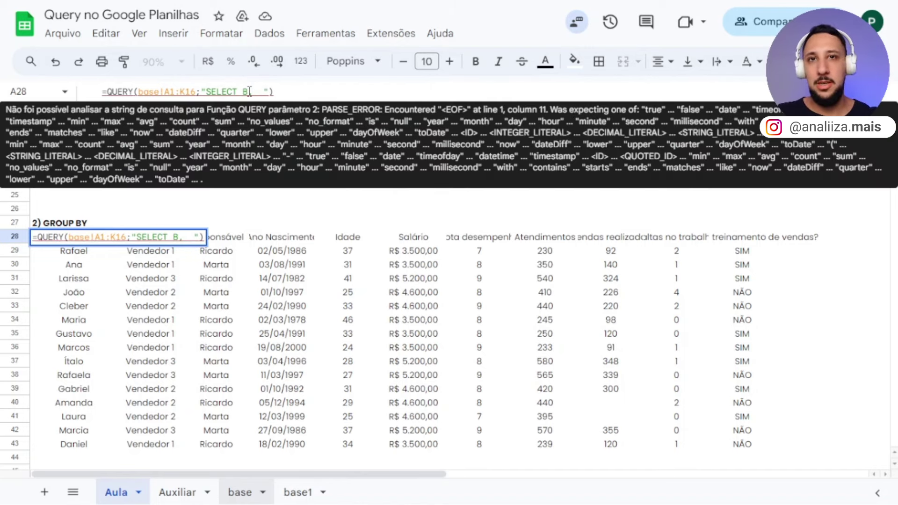
type("SUM ")
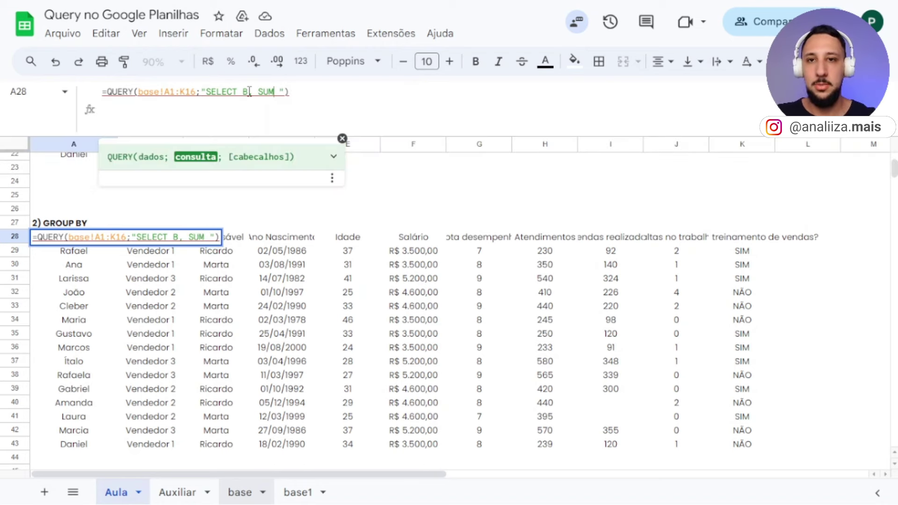
type("(")
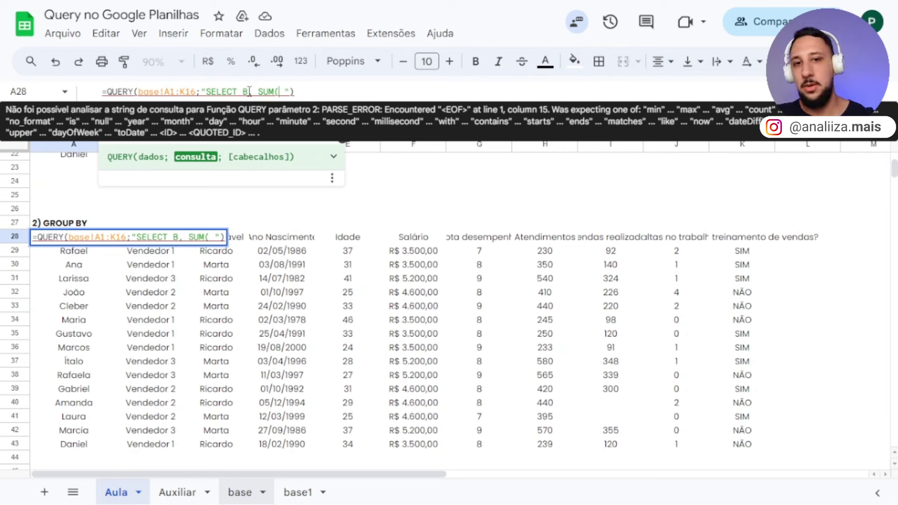
type("F")
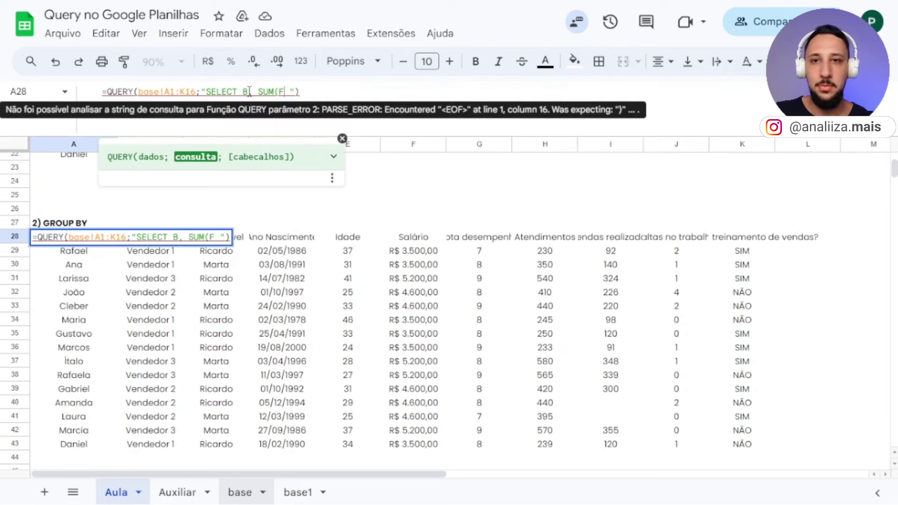
type(")")
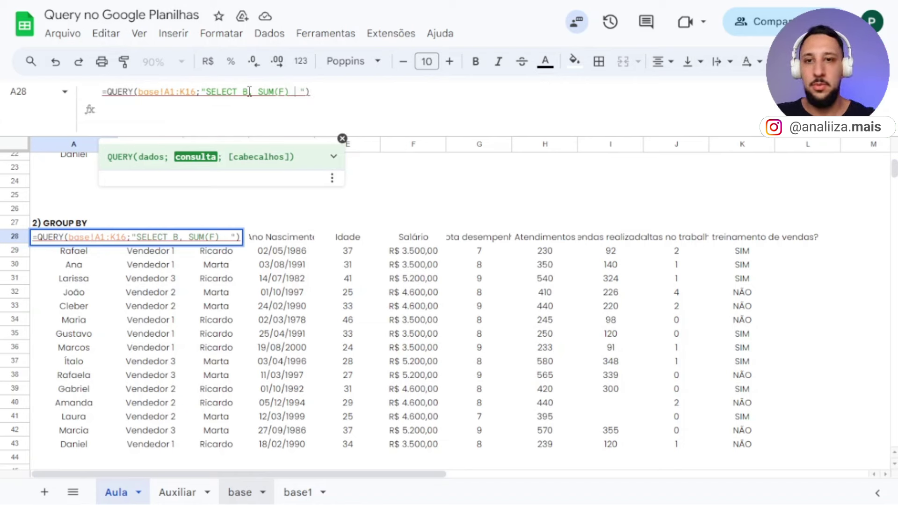
- Add GROUP BY B to the query and review its selected column and SUM(F) parts
type("grou")
key("BackSpace")
key("BackSpace")
key("BackSpace")
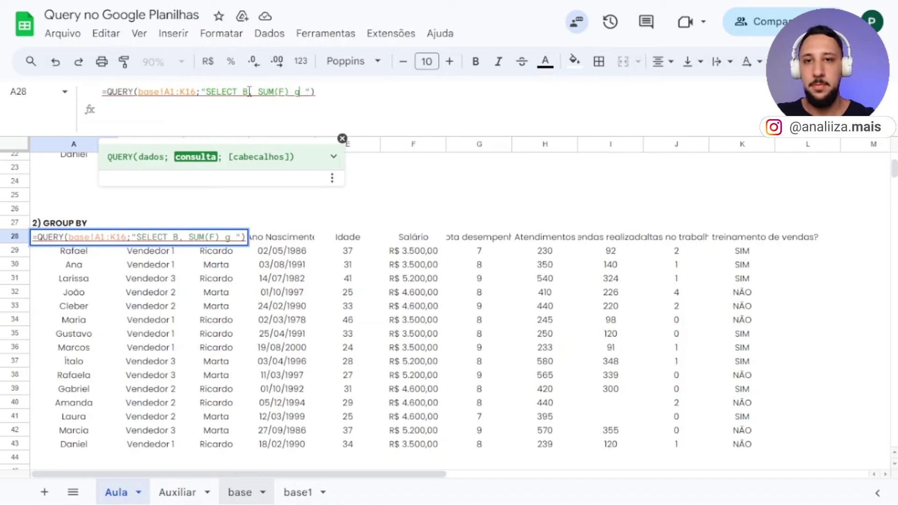
key("BackSpace")
type("GROUPY")
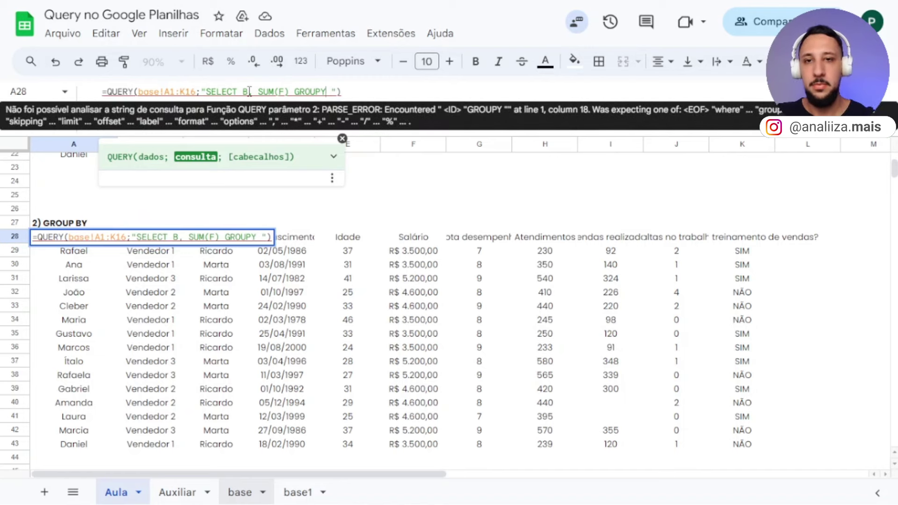
key("BackSpace")
type("BY ")
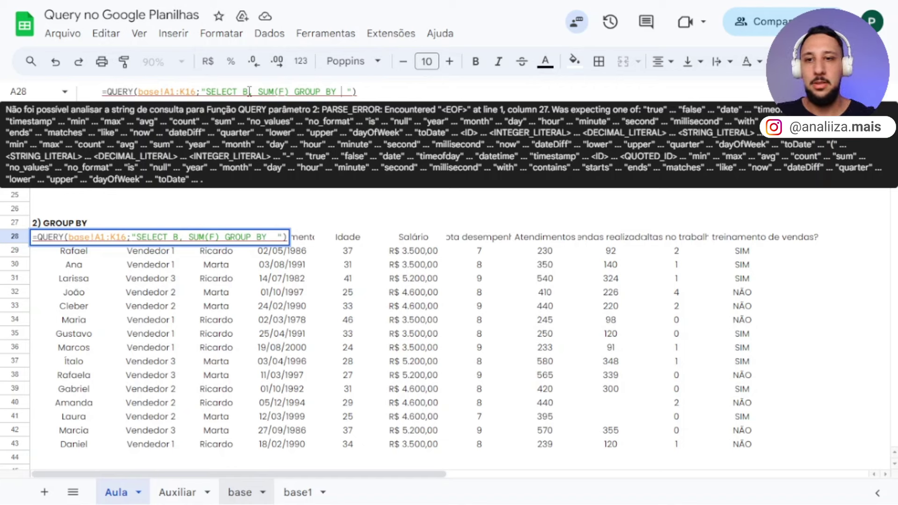
type("B")
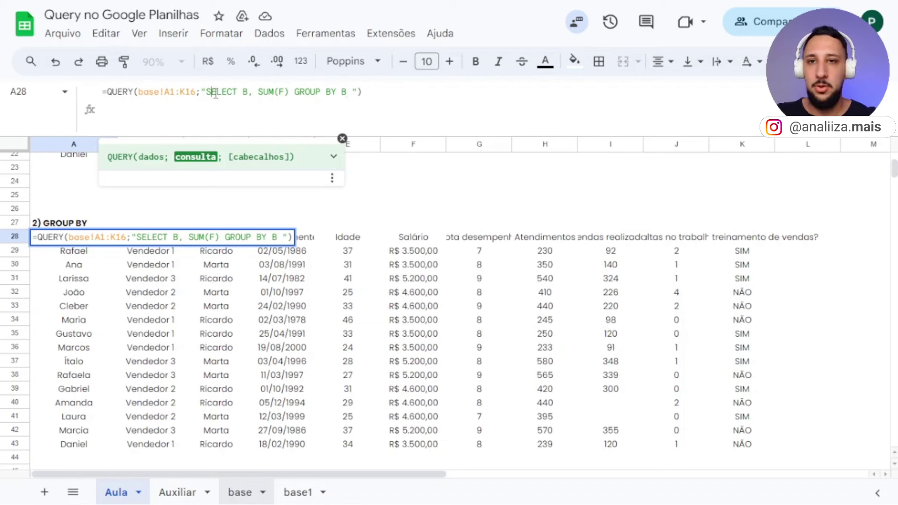
left_click_drag(212, 91, 249, 92)
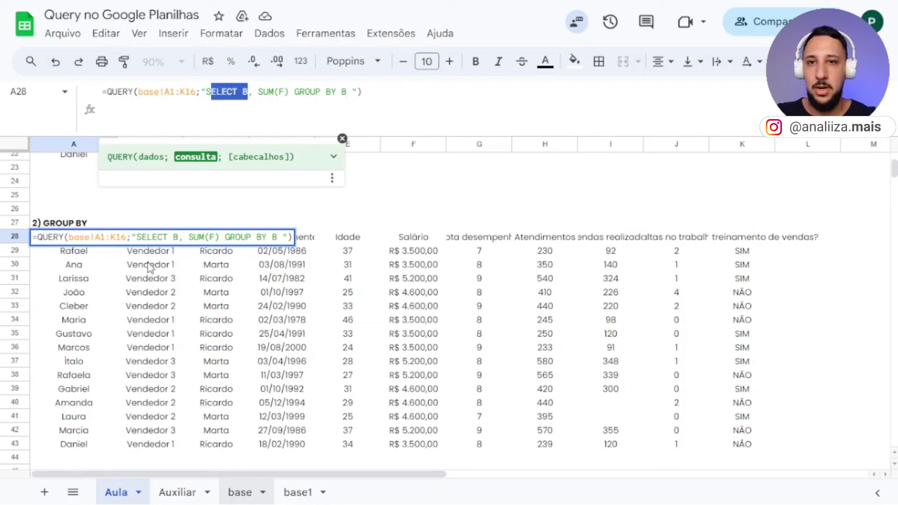
left_click_drag(259, 92, 336, 91)
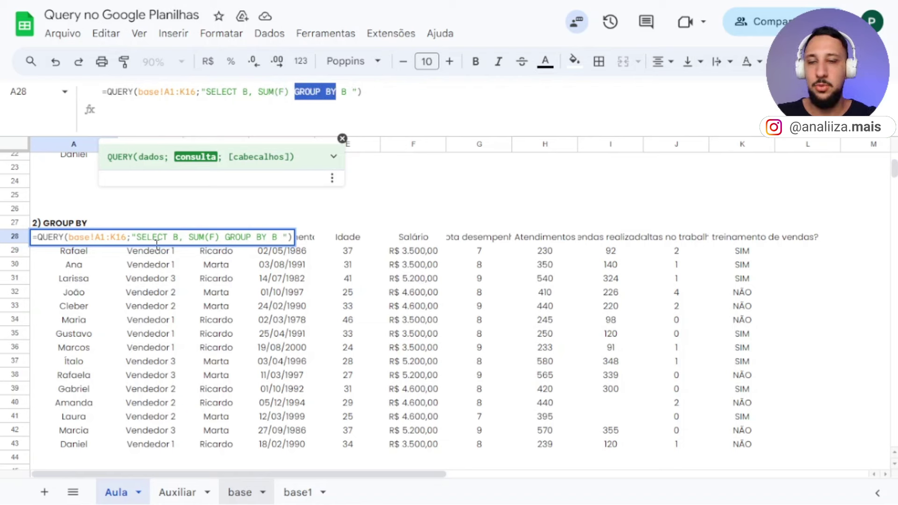
left_click(369, 101)
key("Return")
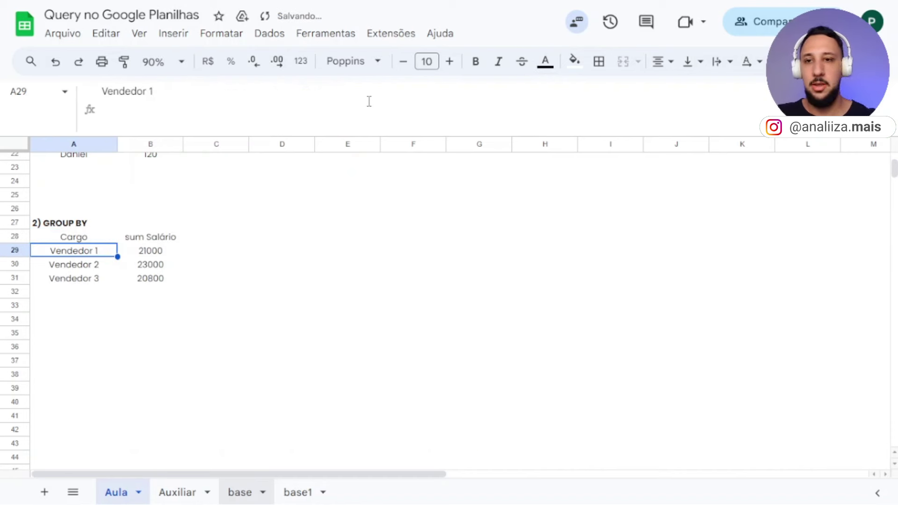
left_click(138, 255)
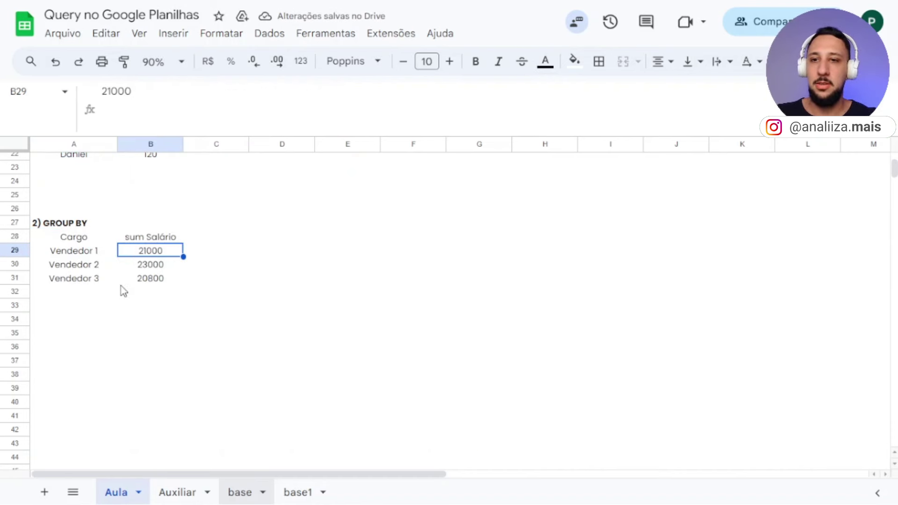
left_click(156, 279, "shift")
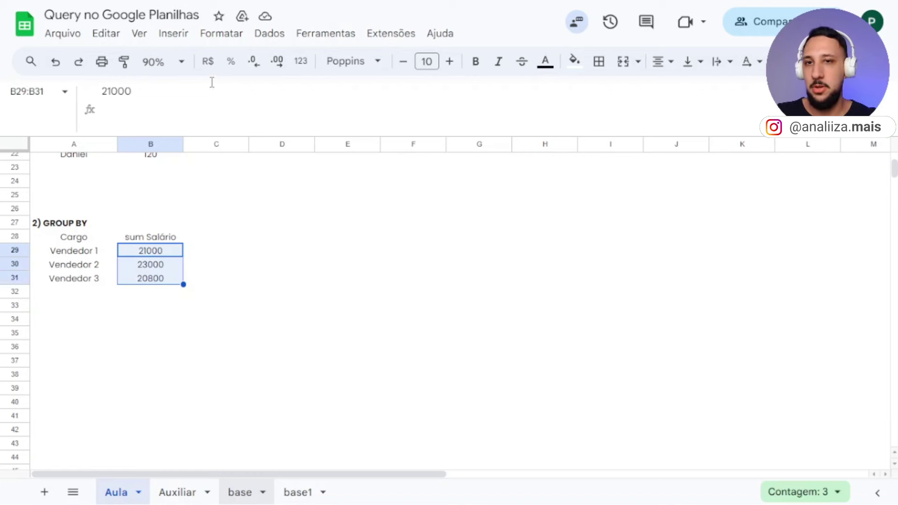
left_click(207, 65)
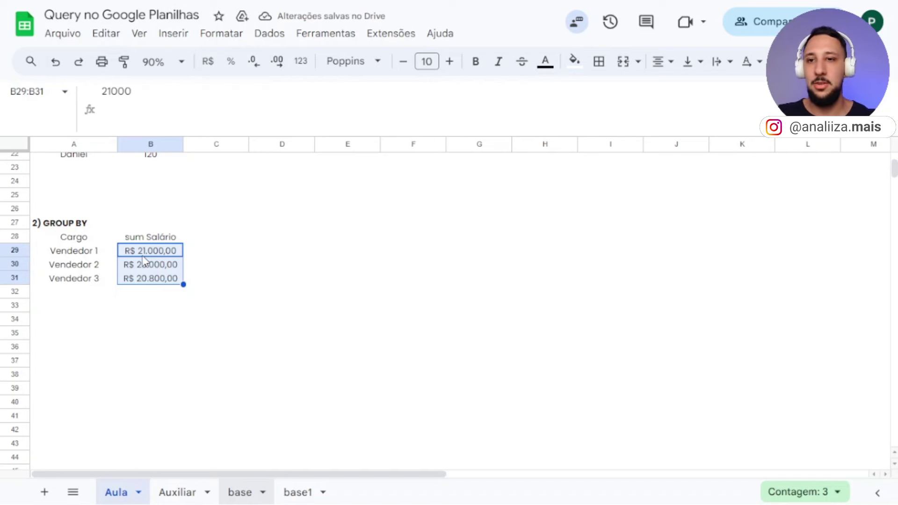
key("ctrl+z")
key("ctrl+z")
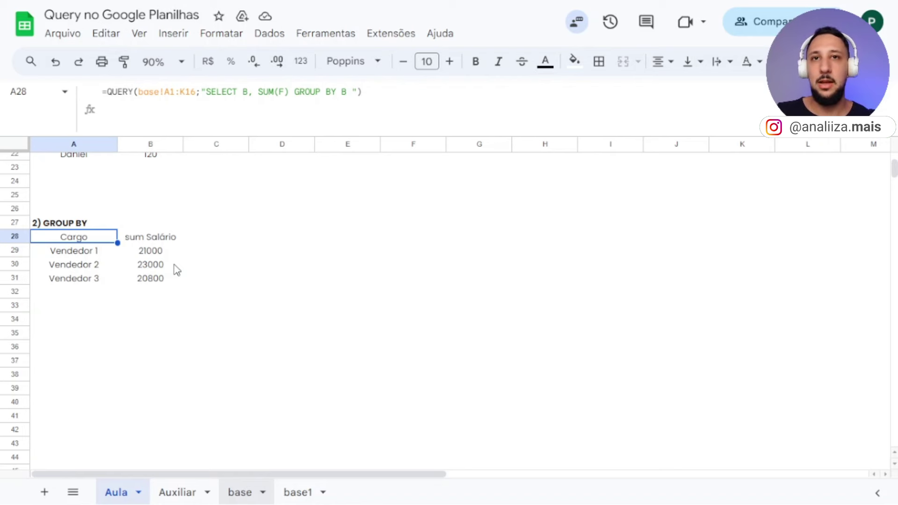
left_click(74, 253)
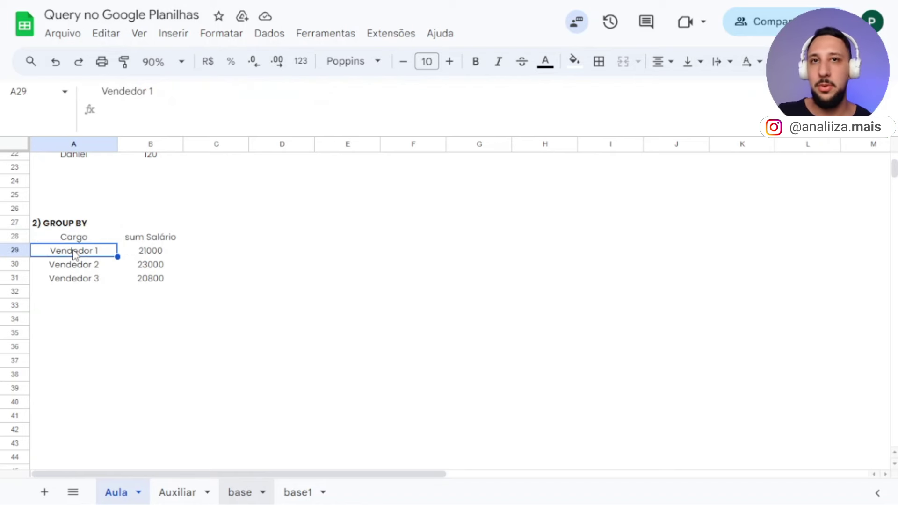
left_click(83, 239)
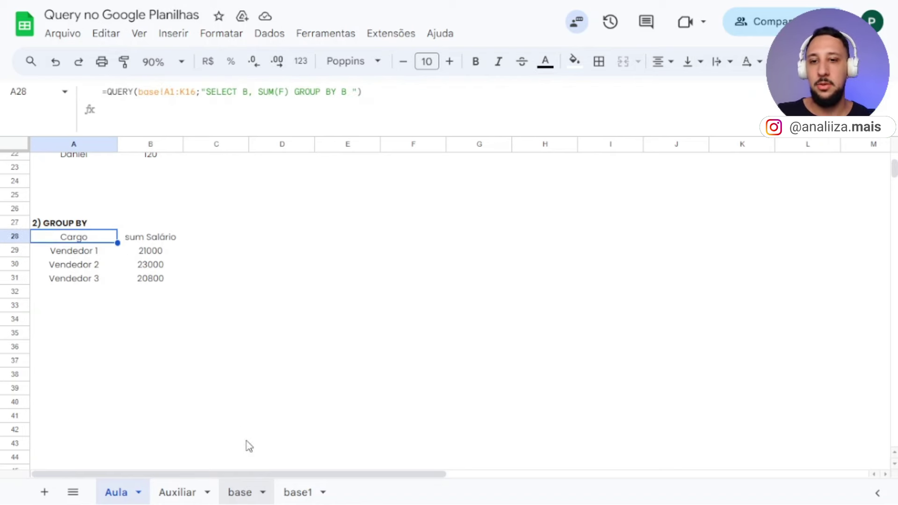
left_click(238, 493)
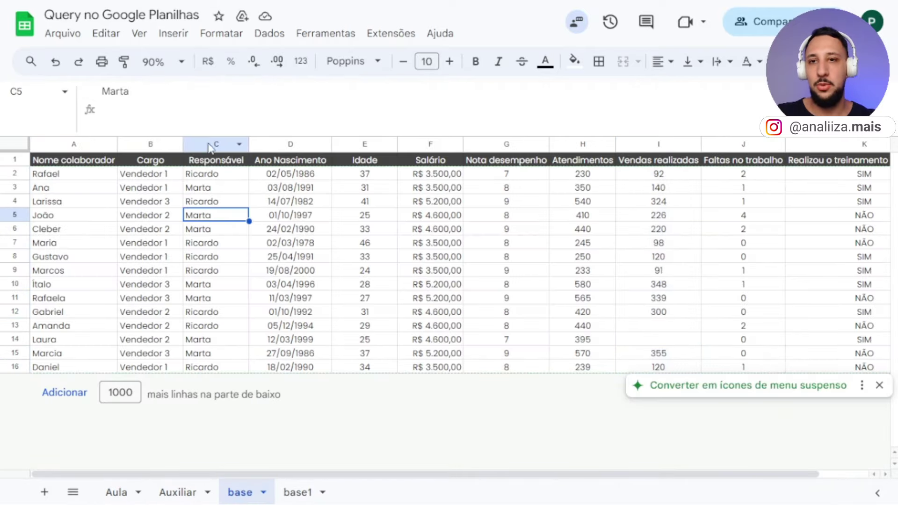
left_click(113, 498)
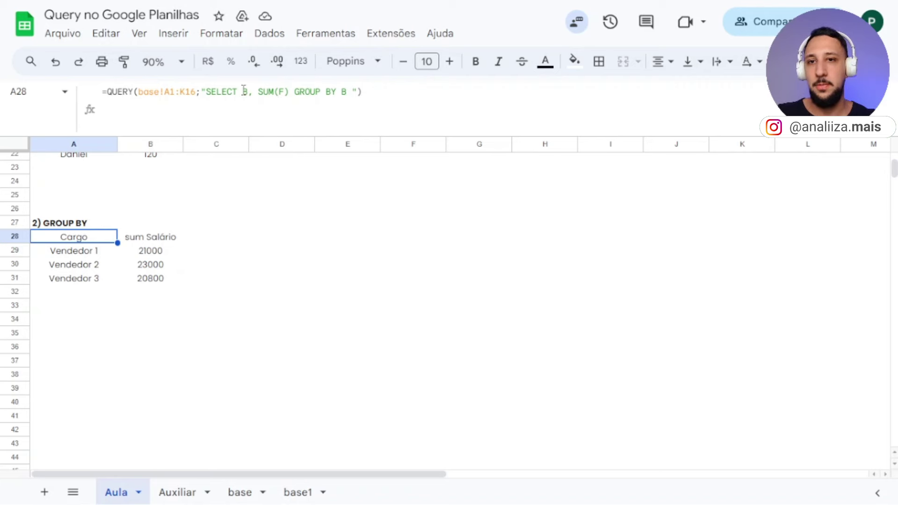
- Change A28's query to SELECT B, C, SUM(F) GROUP BY B, C
left_click(216, 91)
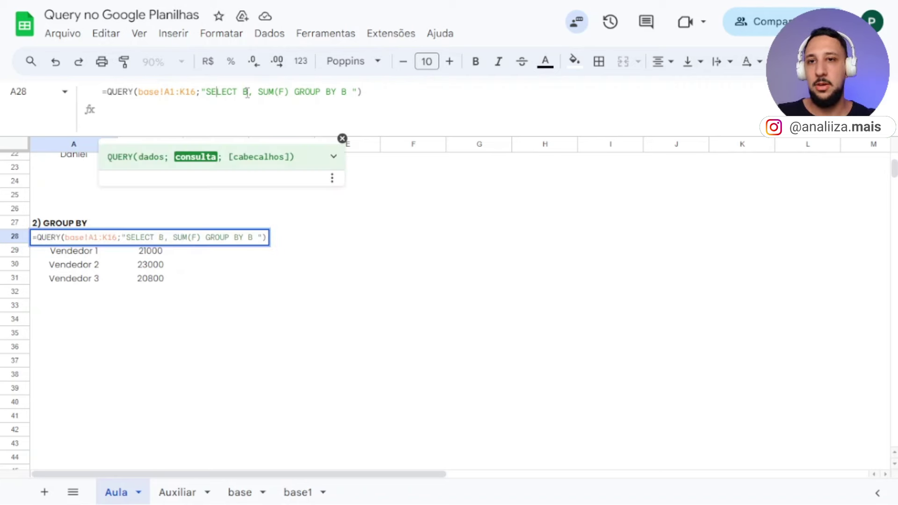
left_click(253, 92)
type("c")
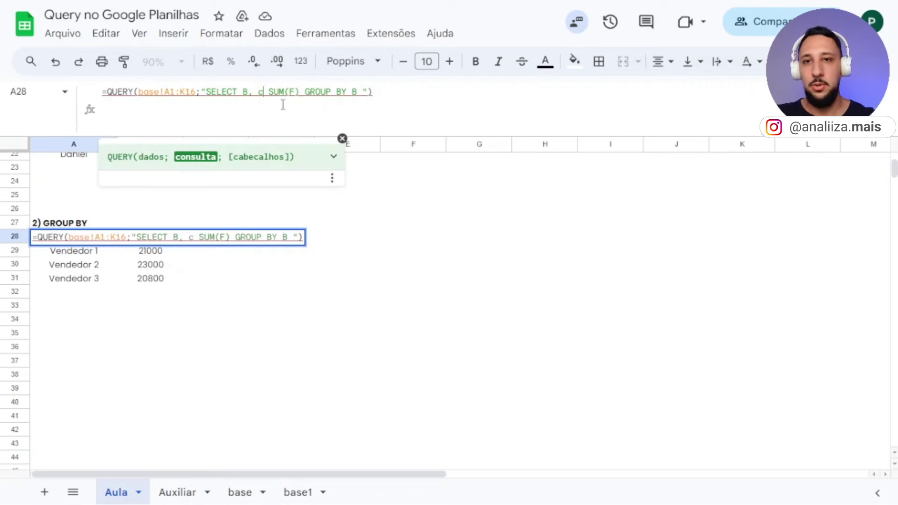
key("BackSpace")
type("C,")
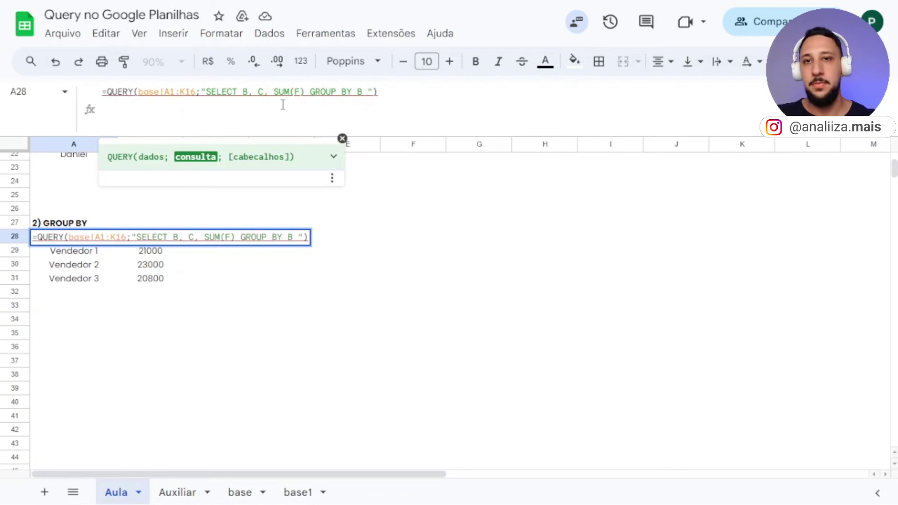
left_click_drag(274, 92, 364, 93)
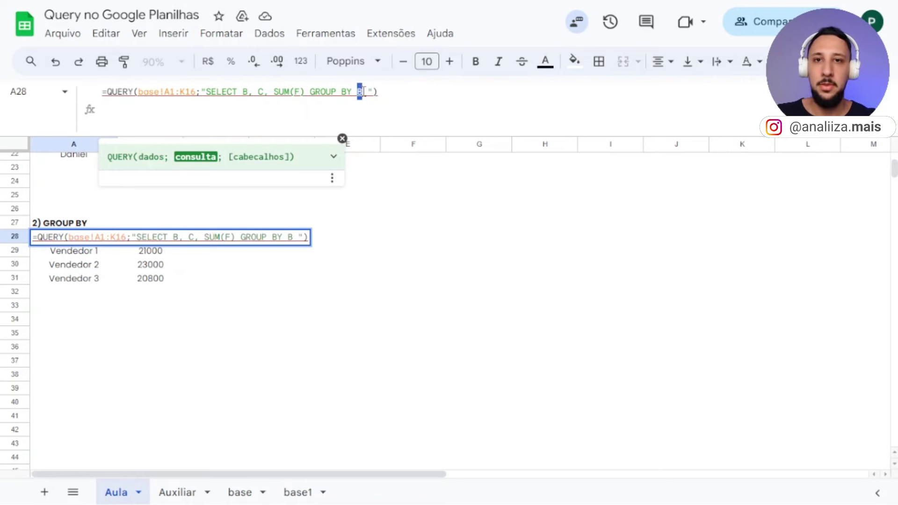
left_click(364, 92)
type(", ")
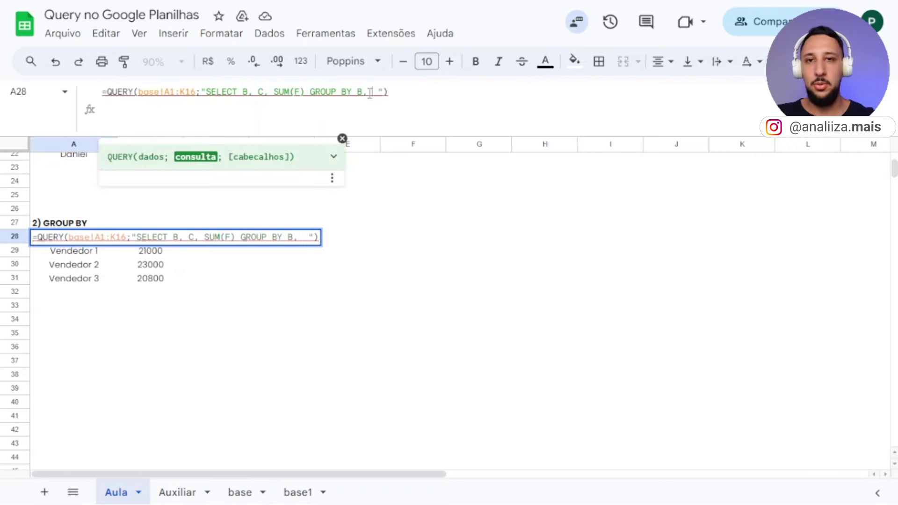
type("C")
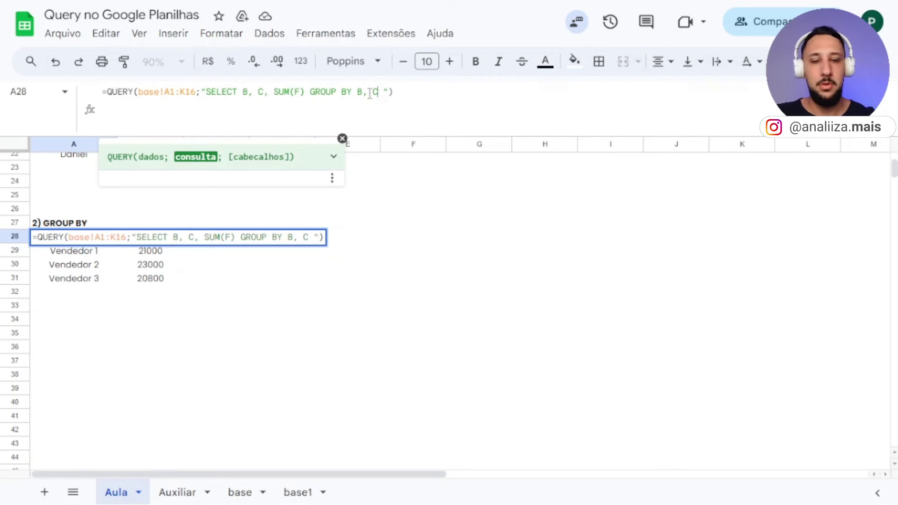
key("Return")
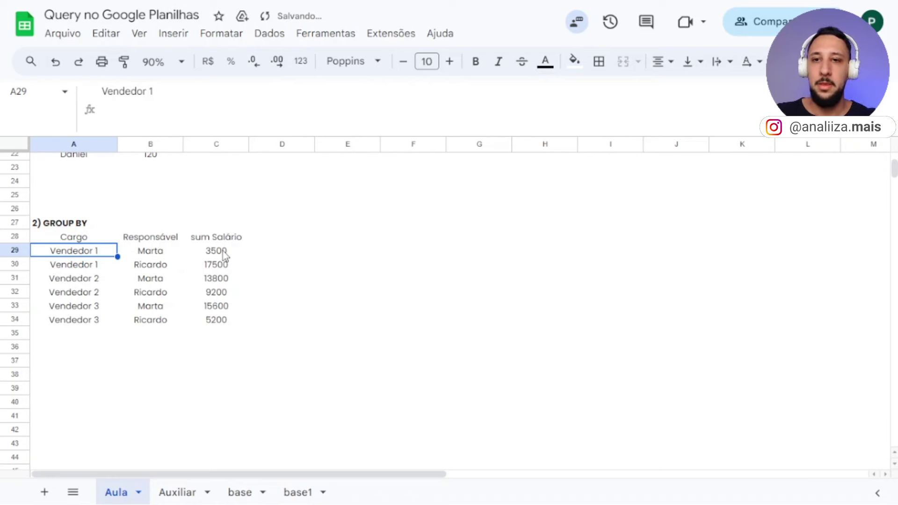
- Check the 3500 and 17500 totals against their Cargo and Responsável, then revisit SUM(F)
left_click(223, 252)
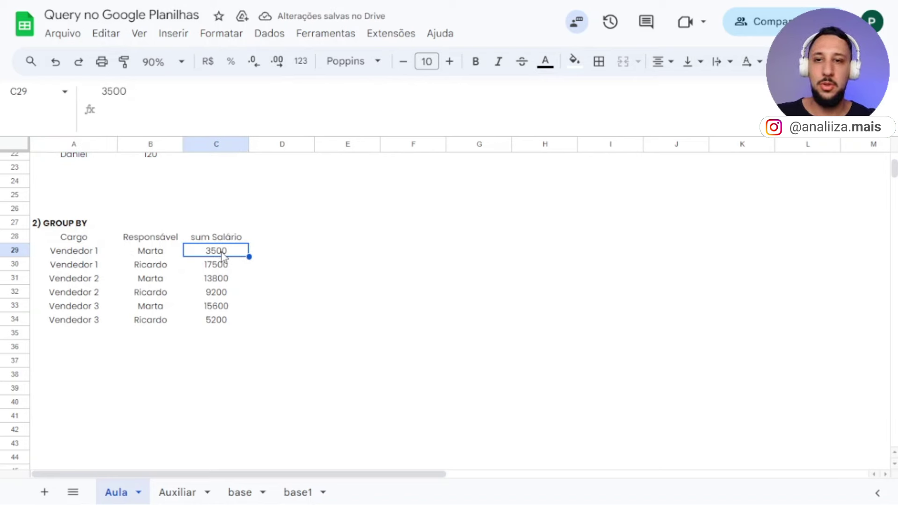
left_click(162, 253)
left_click(95, 252)
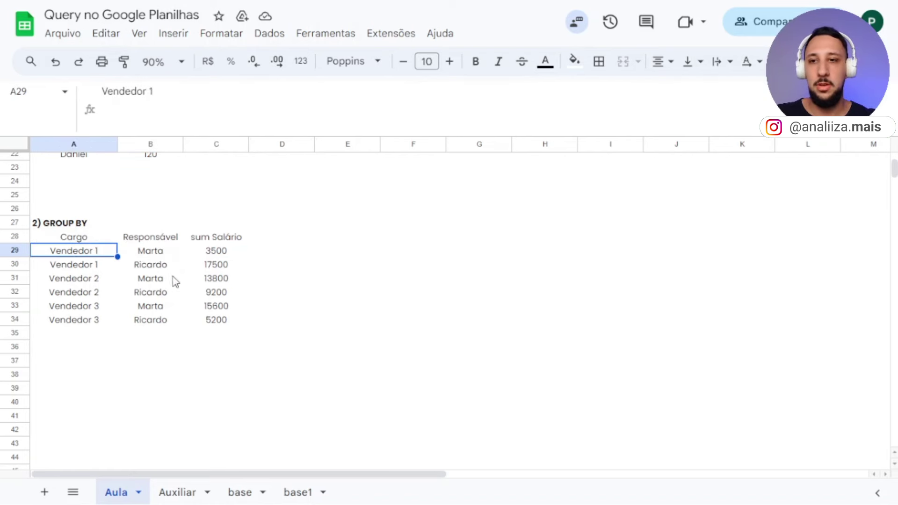
left_click(220, 269)
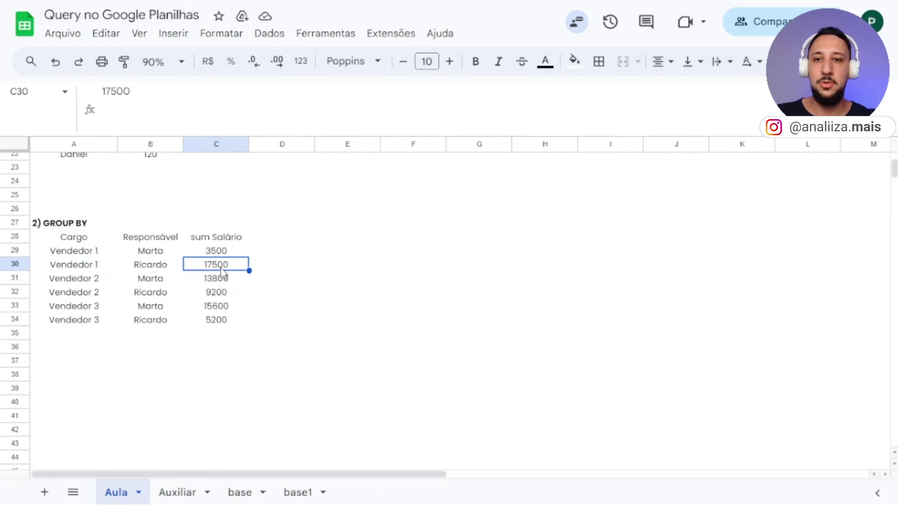
left_click(155, 270)
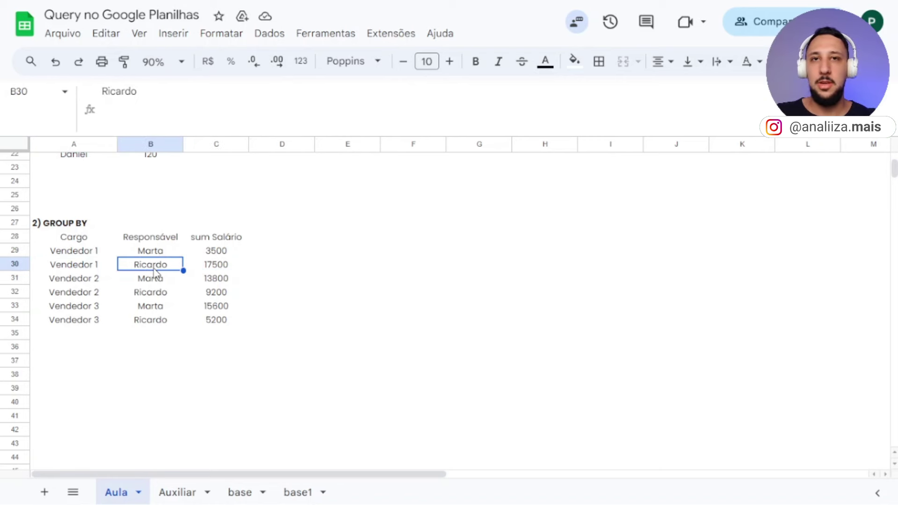
left_click(100, 271)
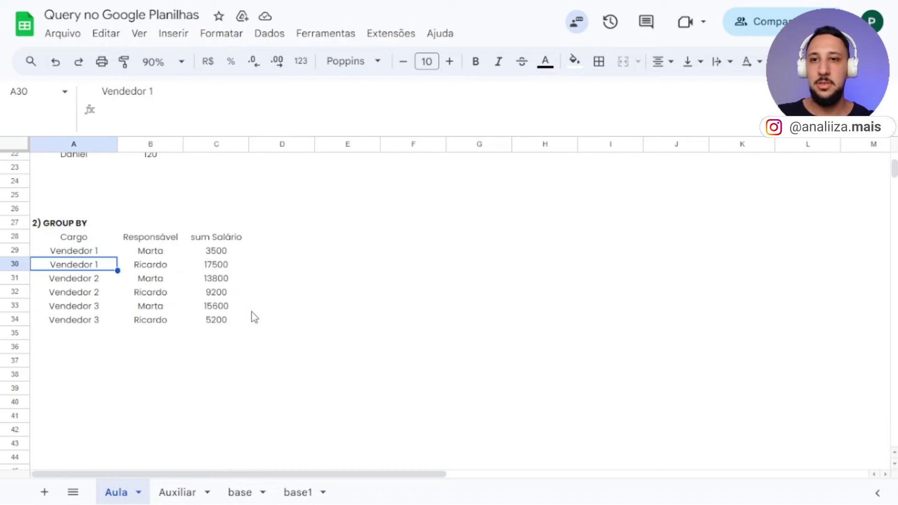
left_click(74, 235)
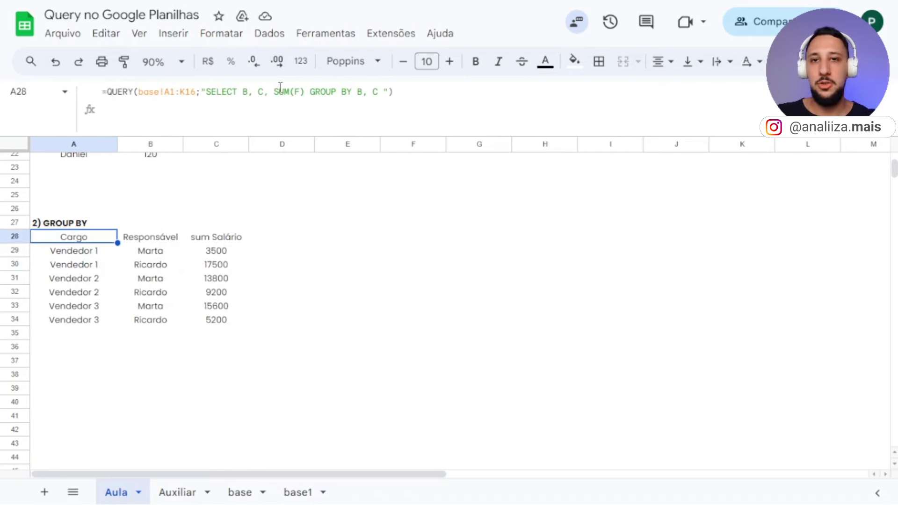
left_click_drag(274, 91, 304, 91)
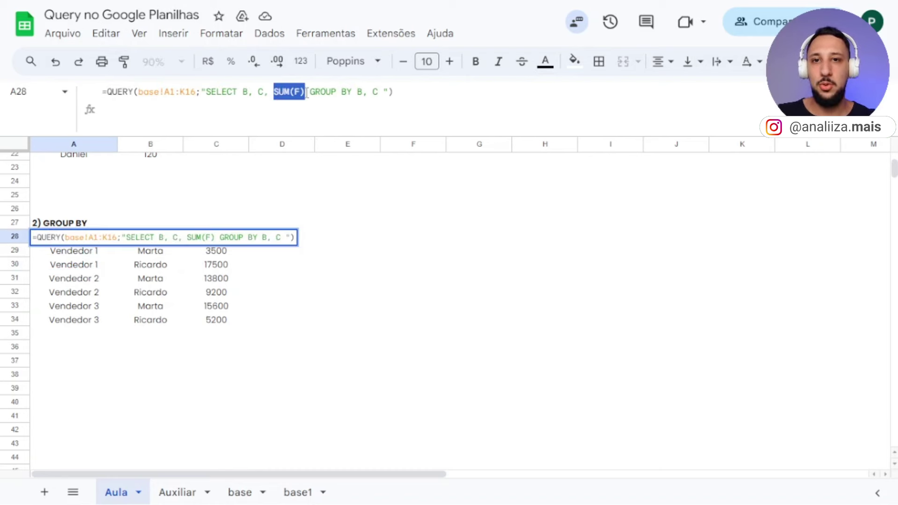
left_click(219, 404)
left_click(178, 492)
scroll(195, 398, "up", 5)
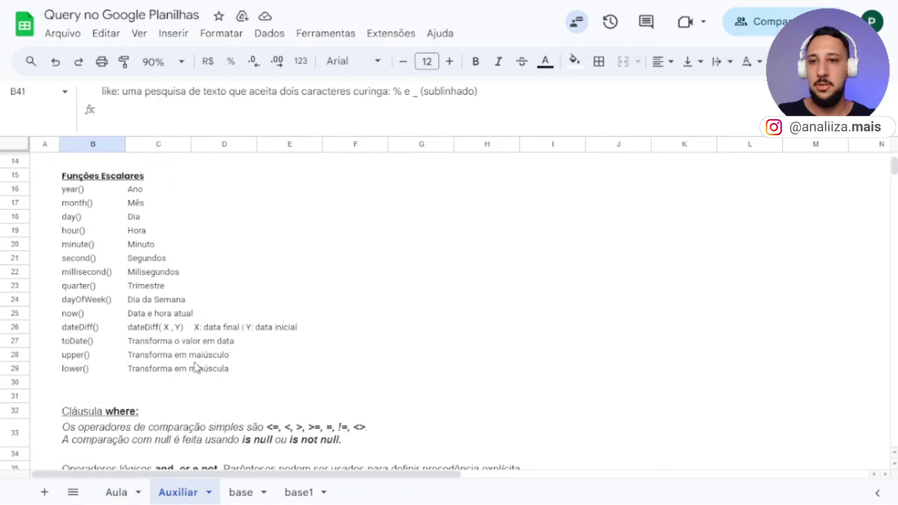
scroll(195, 367, "up", 5)
left_click(85, 273)
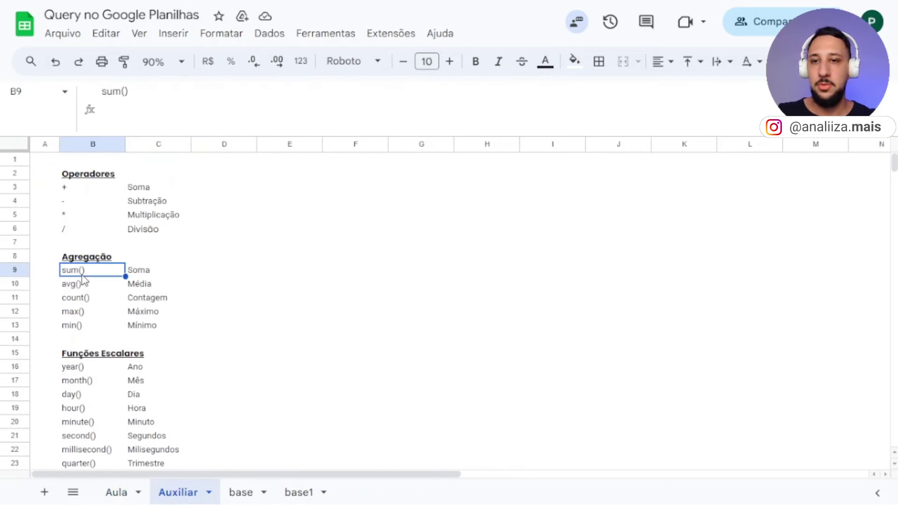
left_click(72, 288)
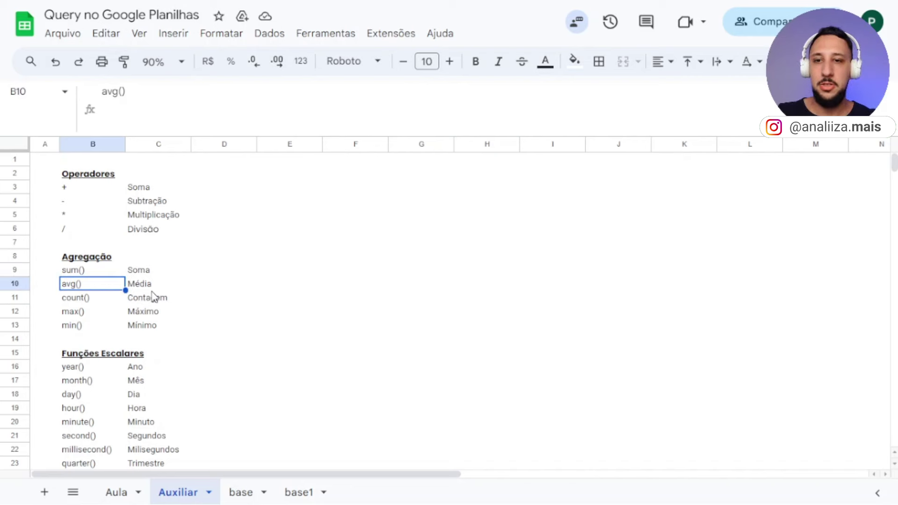
left_click(75, 302)
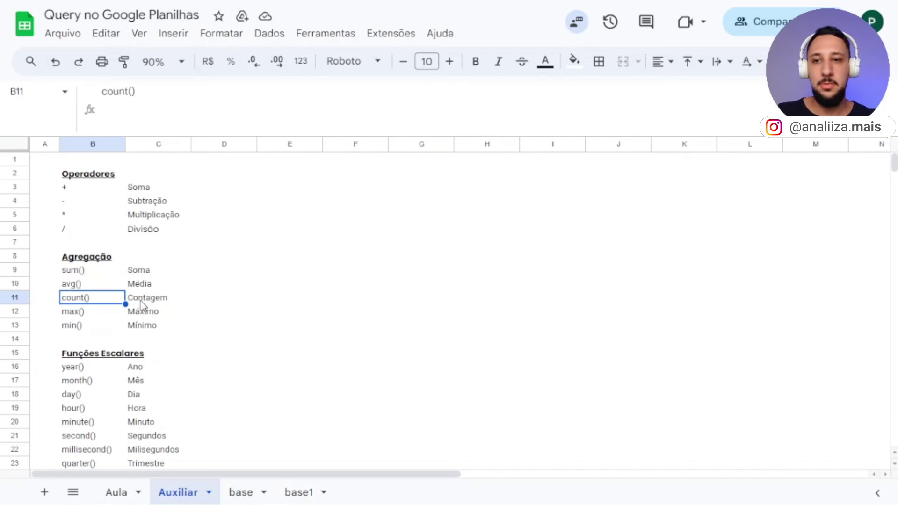
left_click(79, 315)
left_click(141, 314)
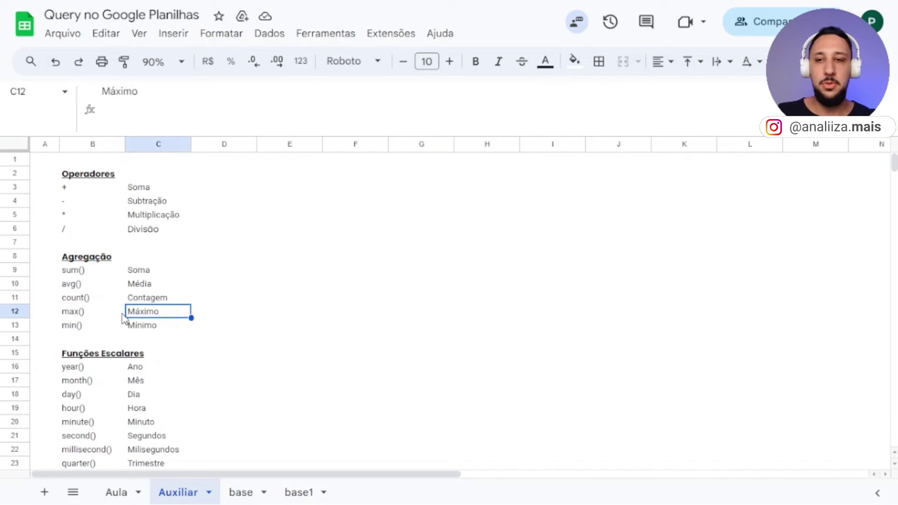
left_click(68, 326)
left_click(169, 328)
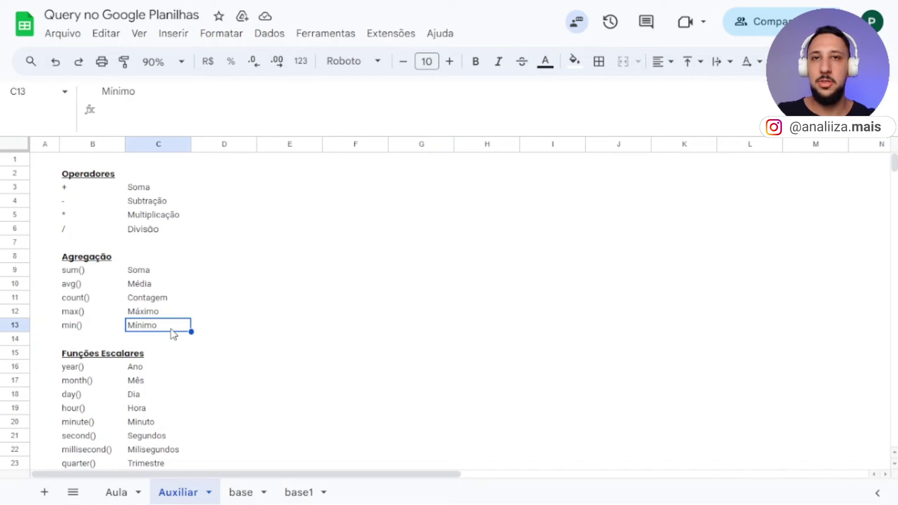
left_click(117, 492)
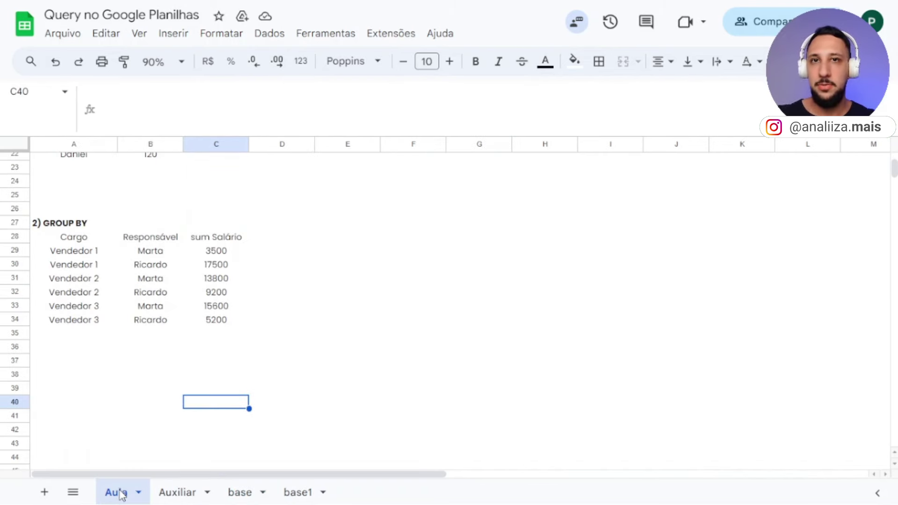
scroll(318, 355, "down", 3)
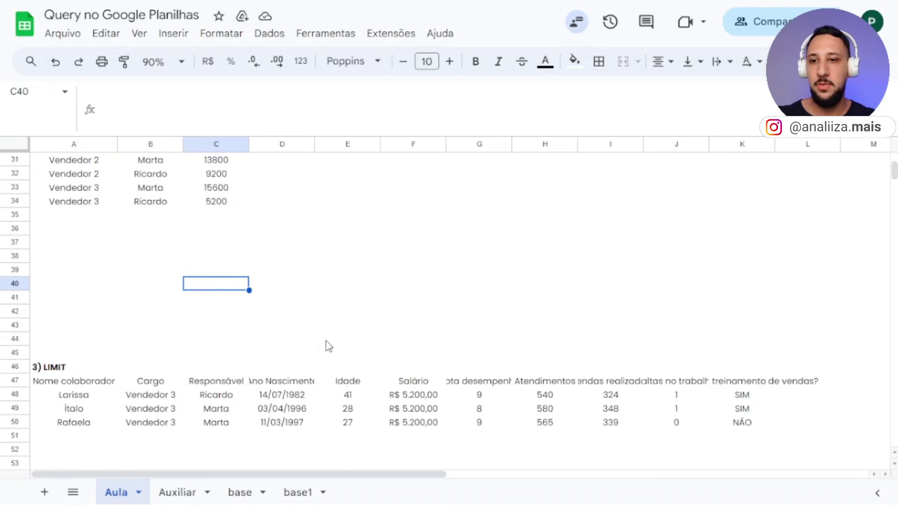
scroll(323, 347, "up", 3)
scroll(322, 346, "up", 2)
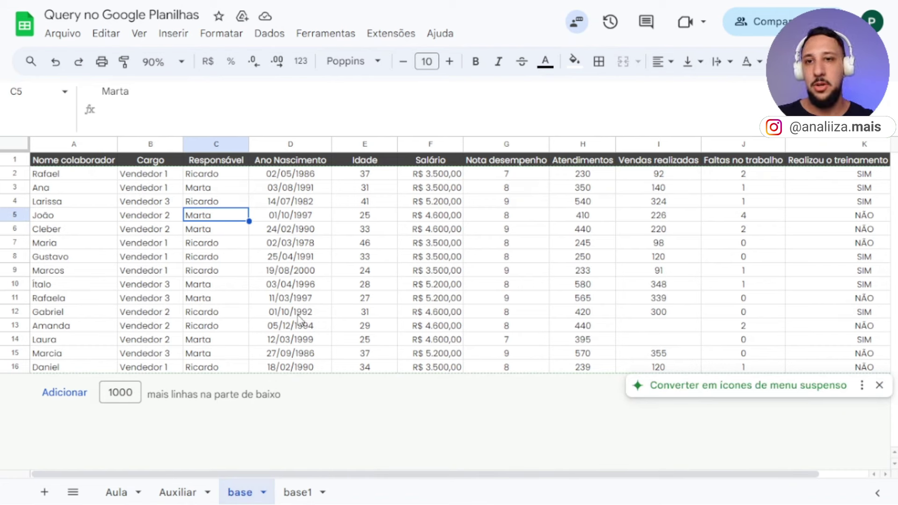
left_click(849, 176)
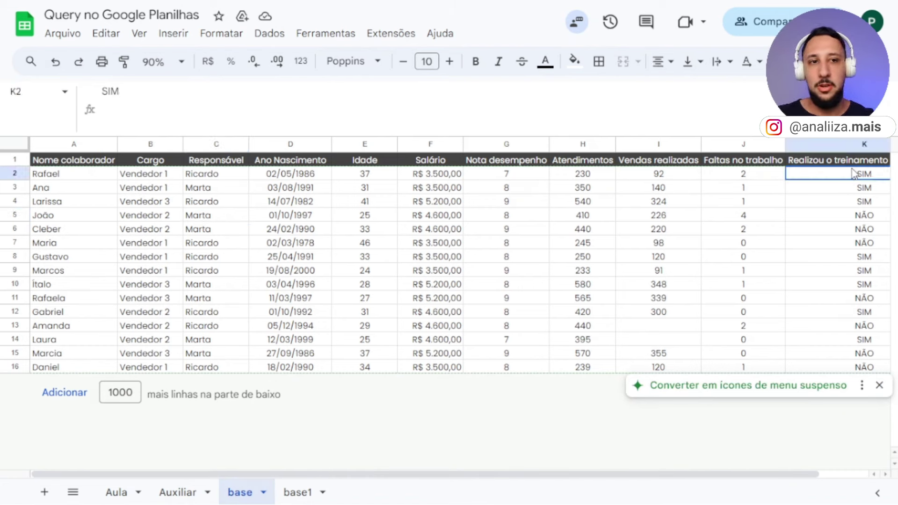
left_click(856, 216)
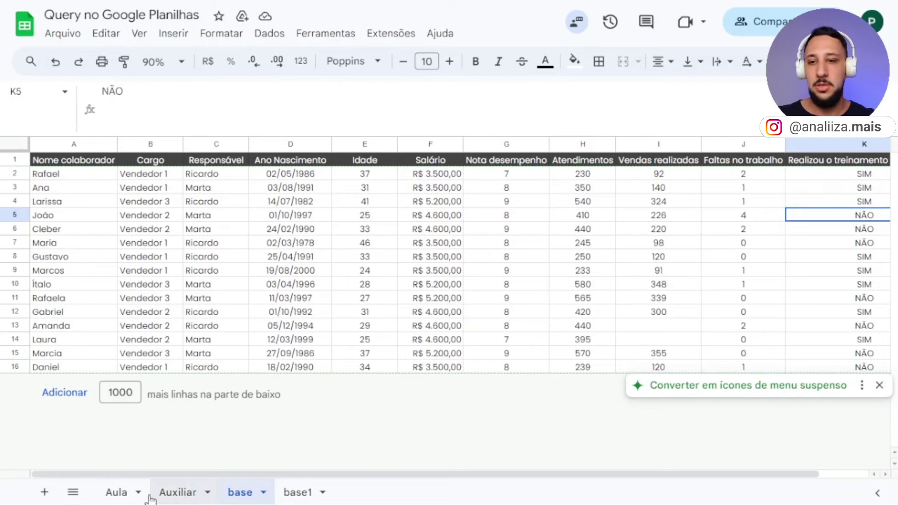
- On the Aula sheet, rewrite A28's query as SELECT K, COUNT(A) GROUP BY K
left_click(117, 493)
left_click(87, 298)
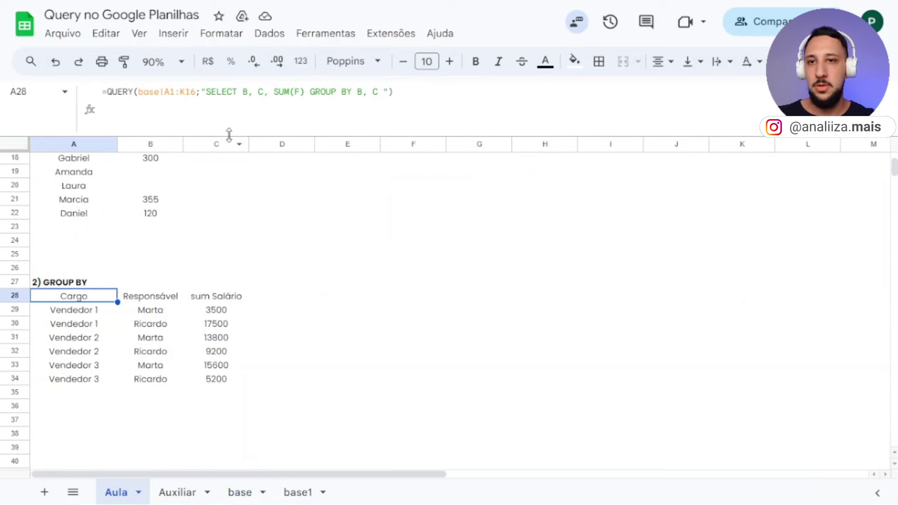
left_click_drag(243, 92, 379, 92)
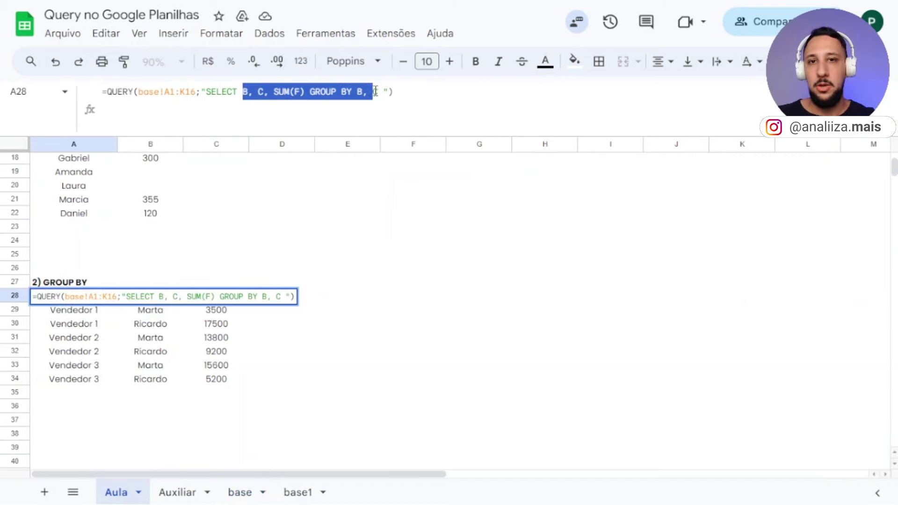
key("BackSpace")
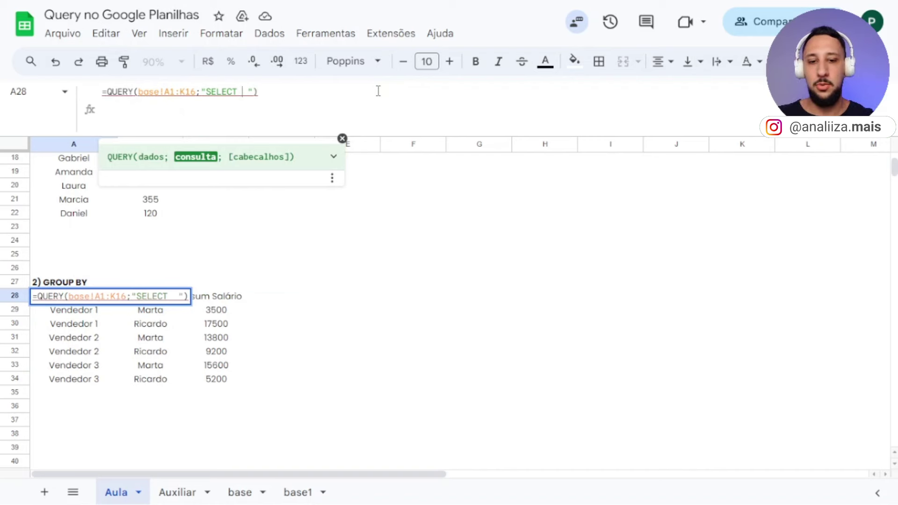
type("k")
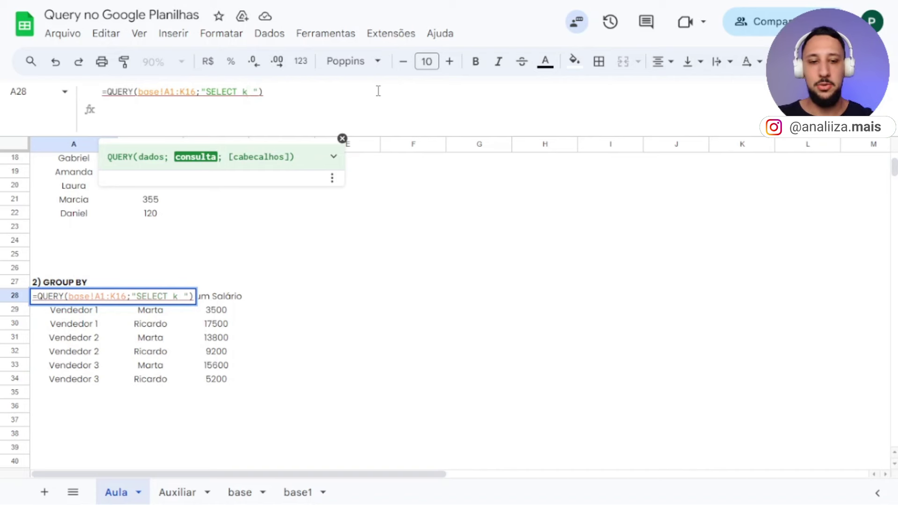
key("BackSpace")
type("K, ")
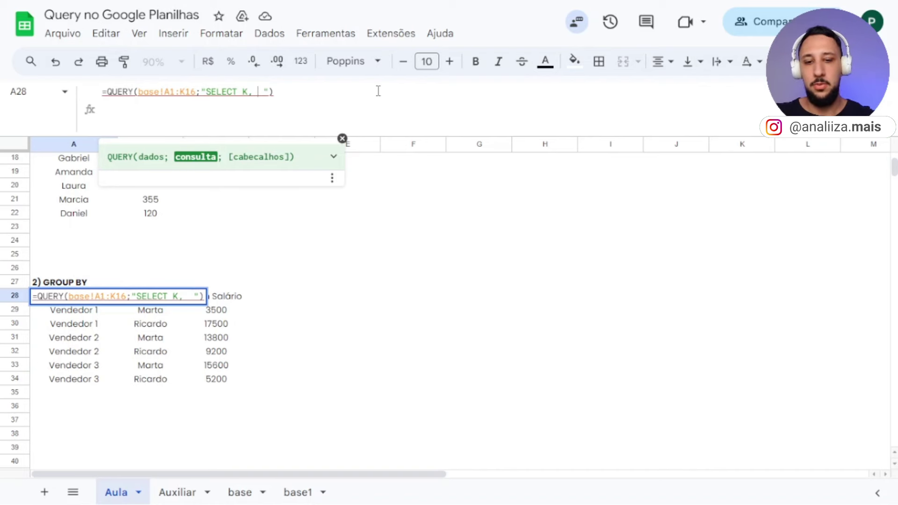
type("COU")
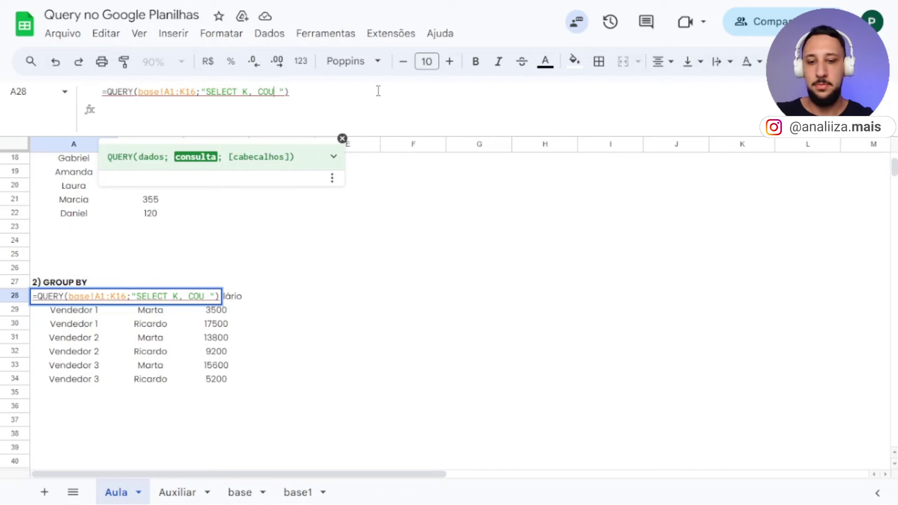
type("NT(")
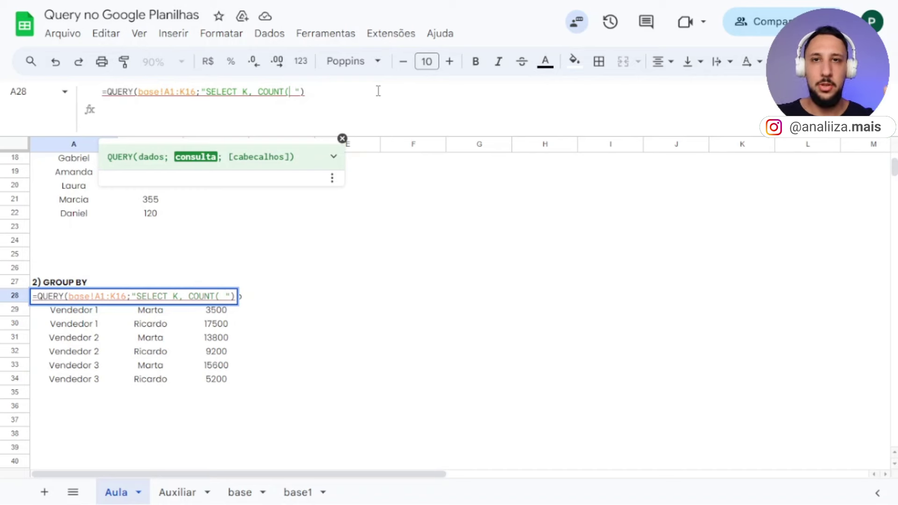
type("a")
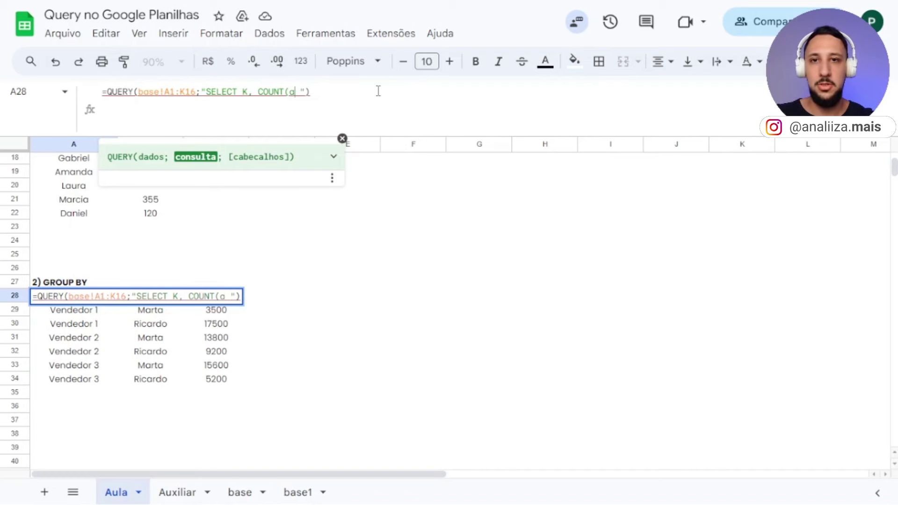
key("BackSpace")
type("A")
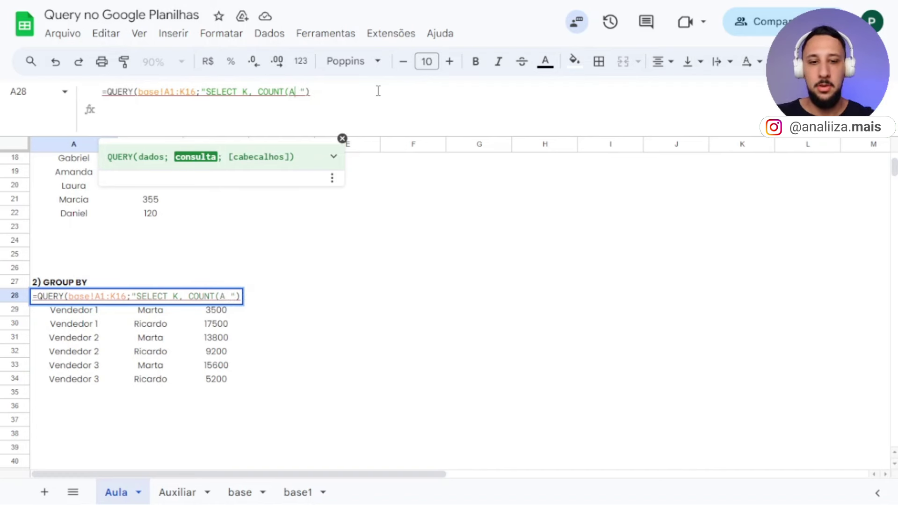
type(") GRO")
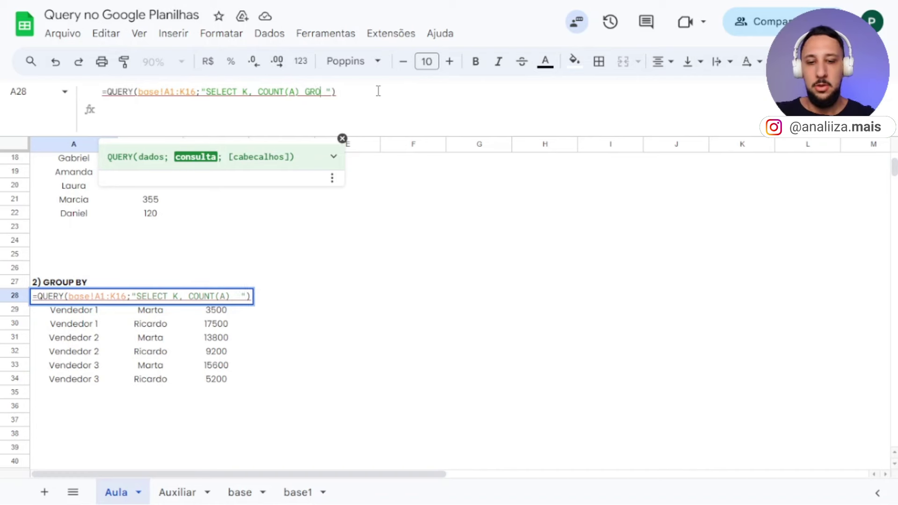
type("UP")
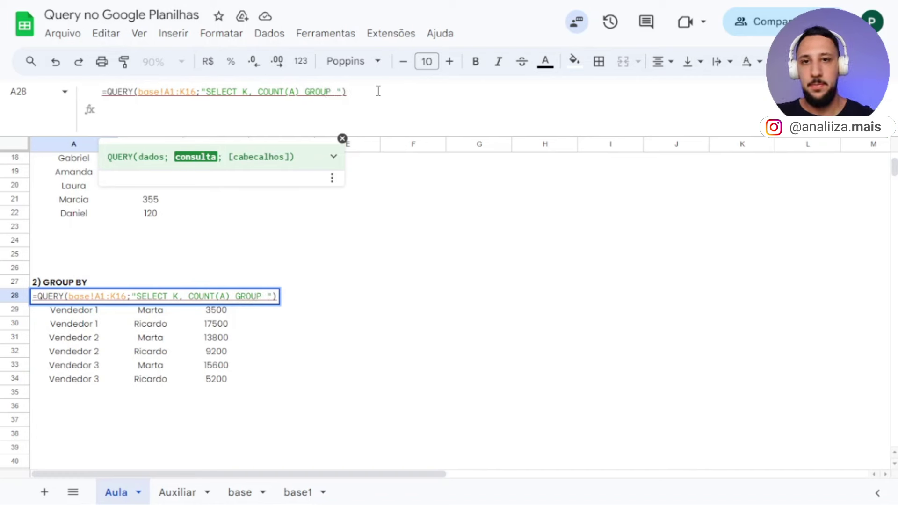
type(" BY K")
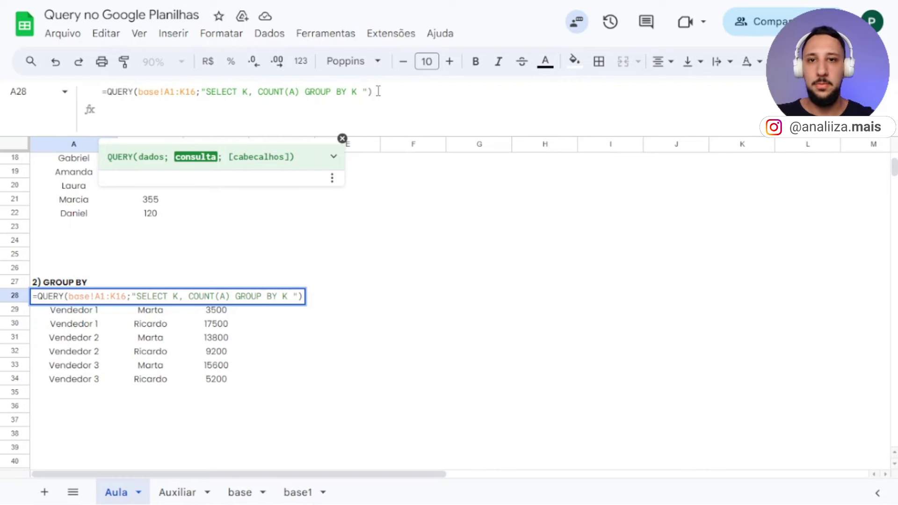
key("Return")
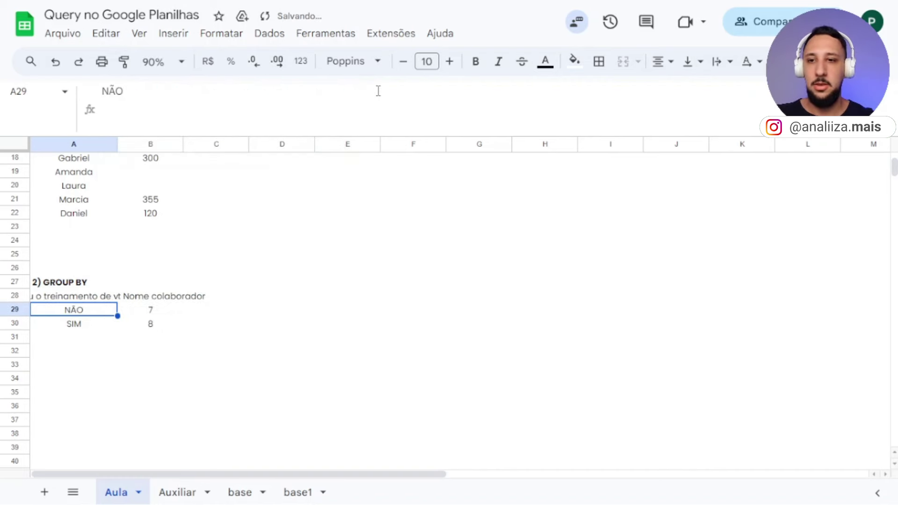
left_click(77, 302)
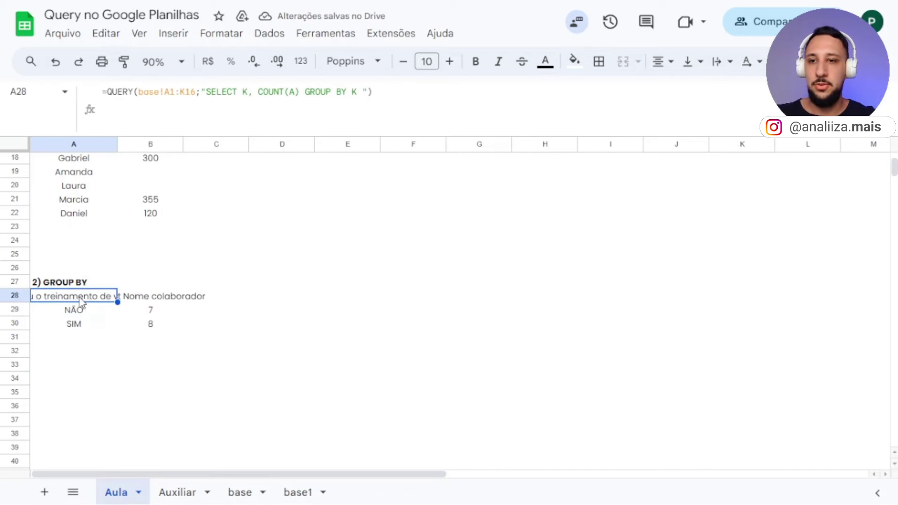
left_click(157, 300)
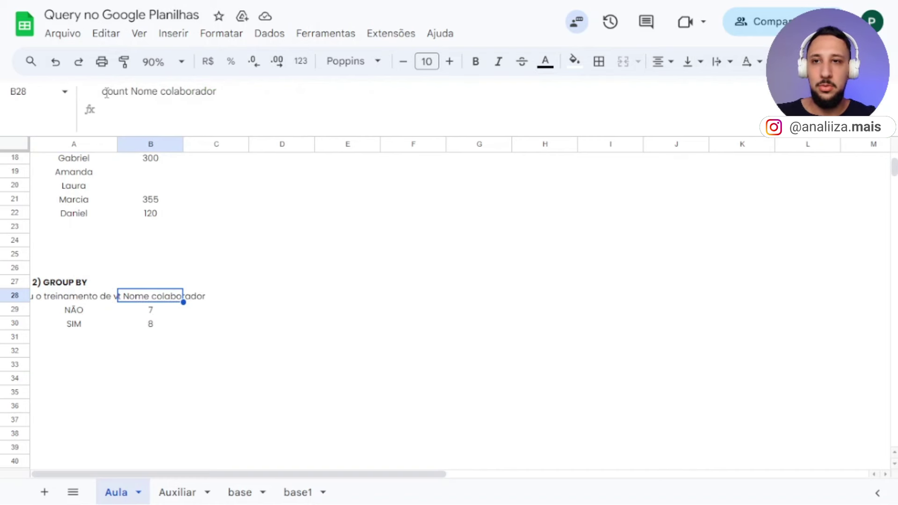
left_click_drag(102, 91, 218, 93)
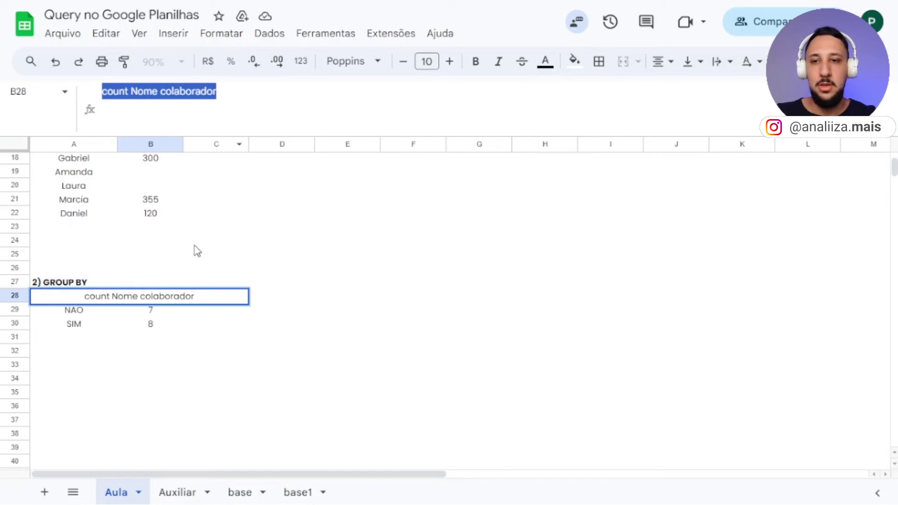
left_click(190, 256)
left_click(161, 308)
left_click(162, 299)
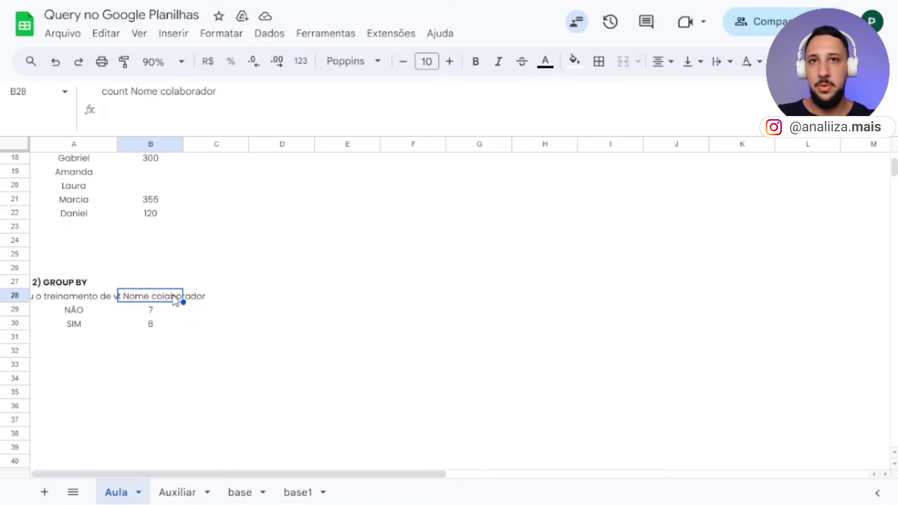
left_click(216, 340)
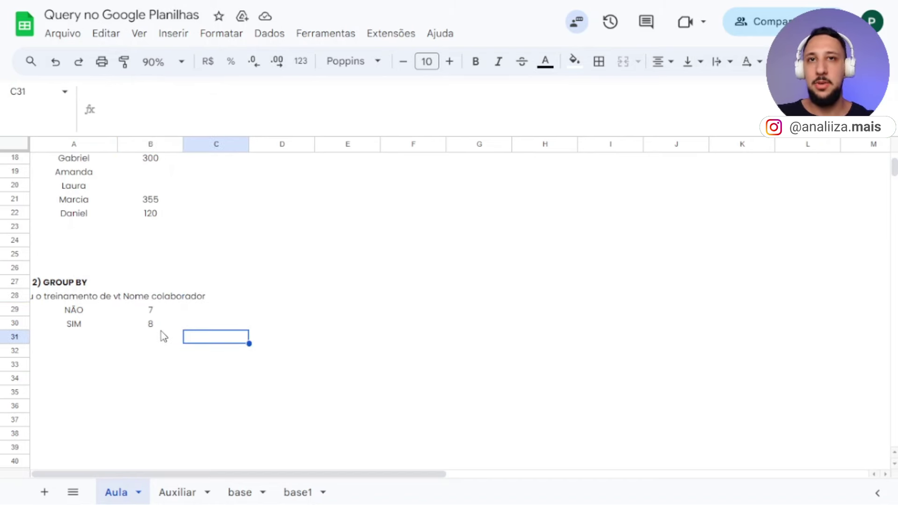
left_click(327, 307)
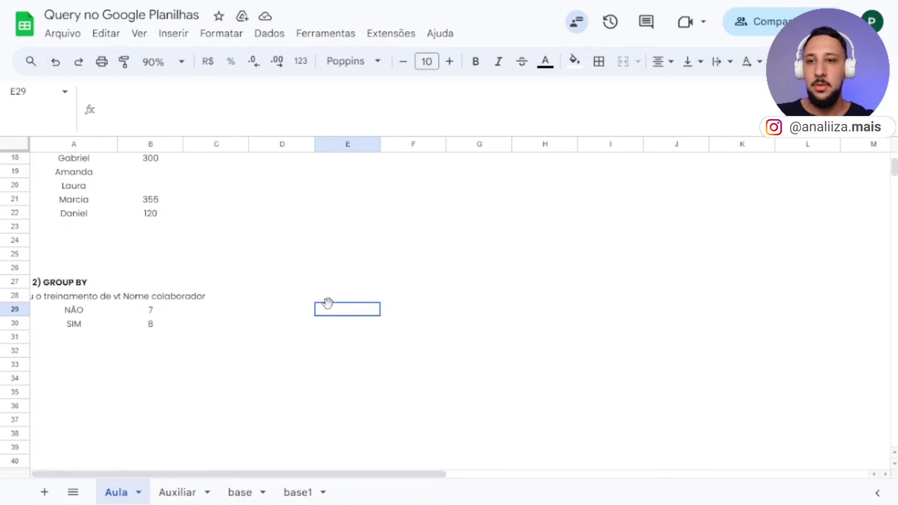
- Scroll down to the 3) LIMIT section and select its query in A47
scroll(308, 307, "down", 5)
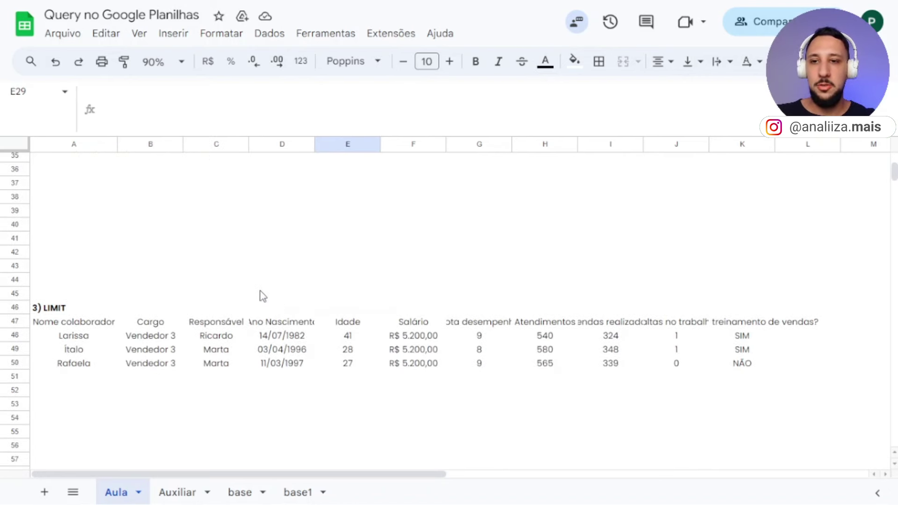
scroll(262, 296, "down", 1)
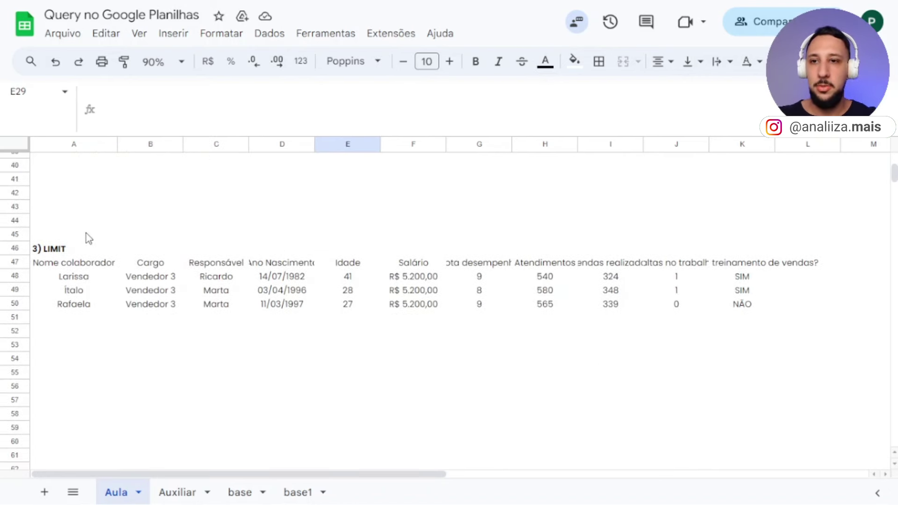
left_click(89, 221)
scroll(112, 248, "down", 1)
scroll(114, 251, "up", 1)
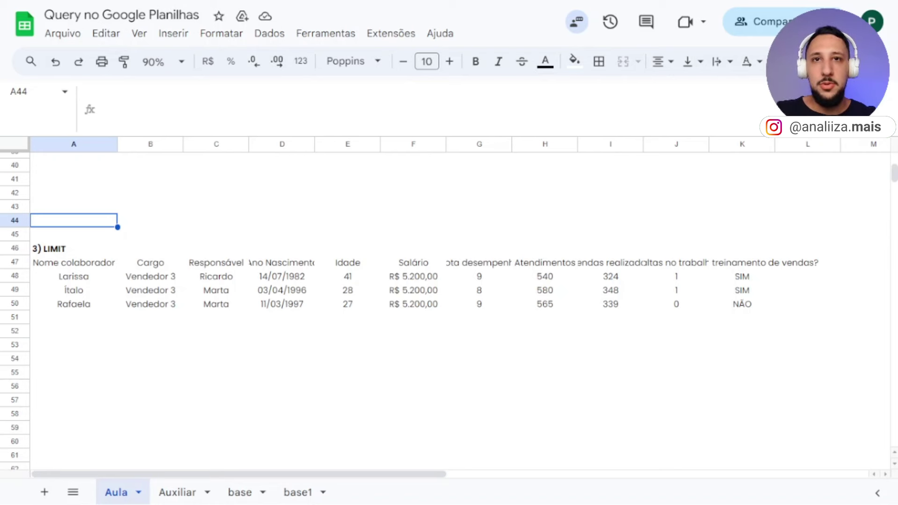
key("Down")
key("Down")
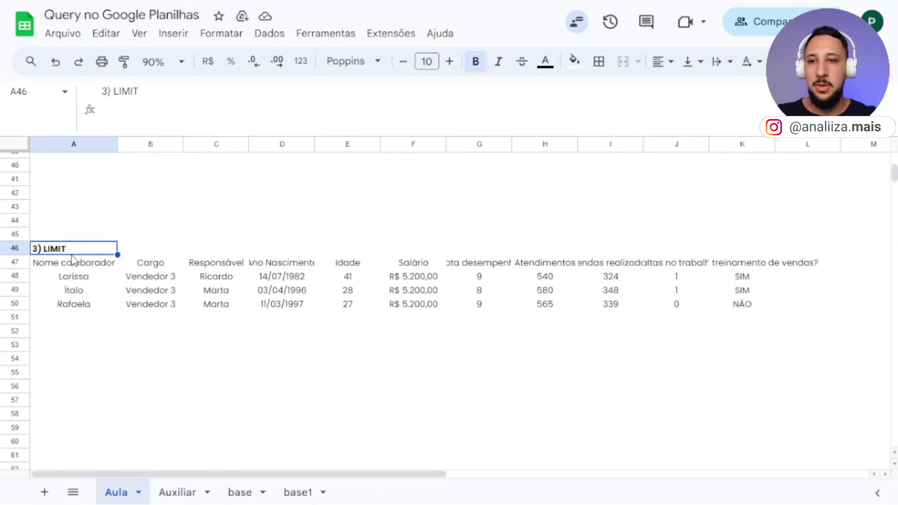
left_click(68, 265)
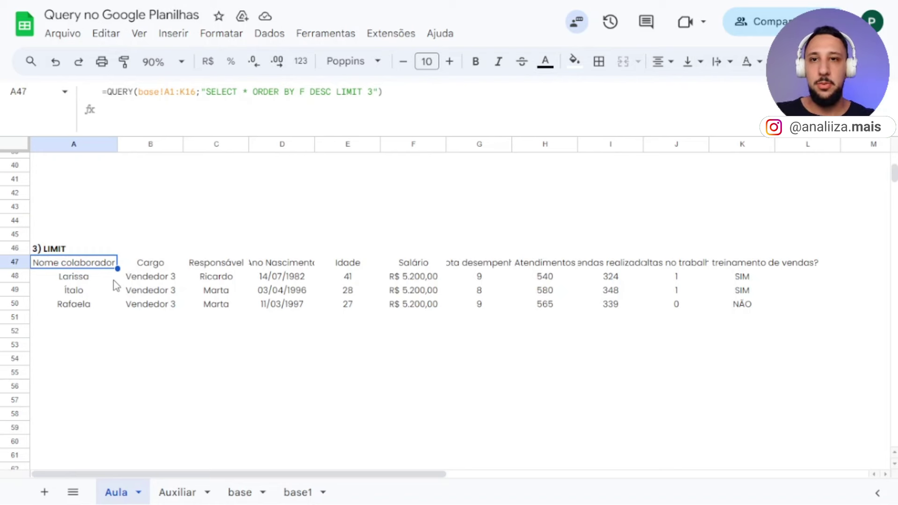
- Review A47's ORDER BY F clause against the base sheet, then select the LIMIT value 3
left_click(216, 93)
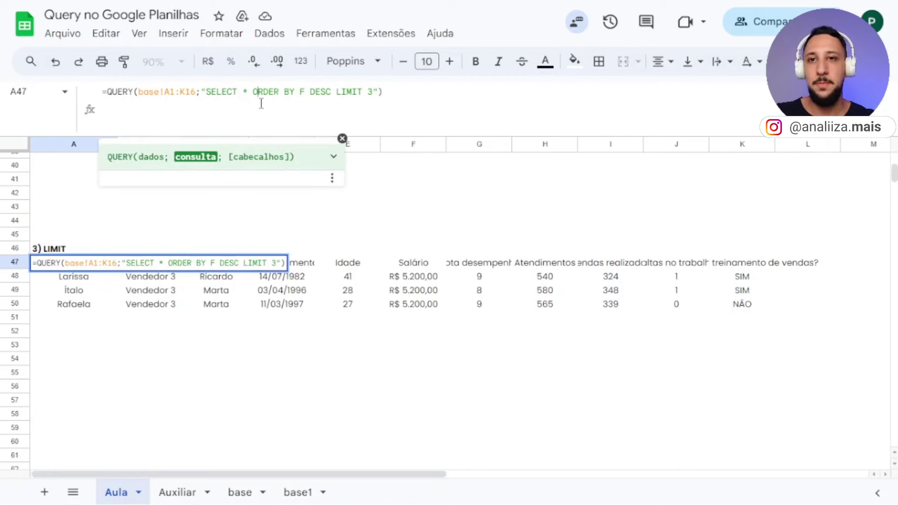
left_click_drag(258, 93, 305, 95)
left_click(300, 93)
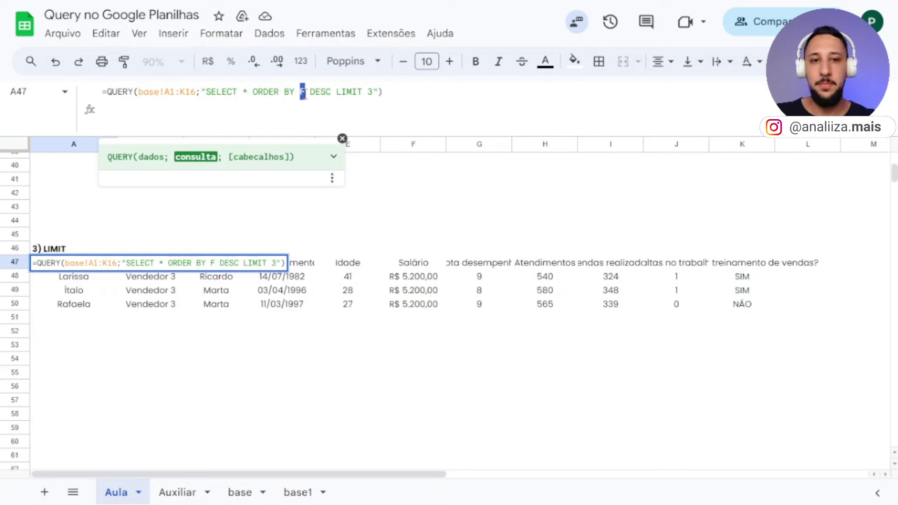
left_click(239, 492)
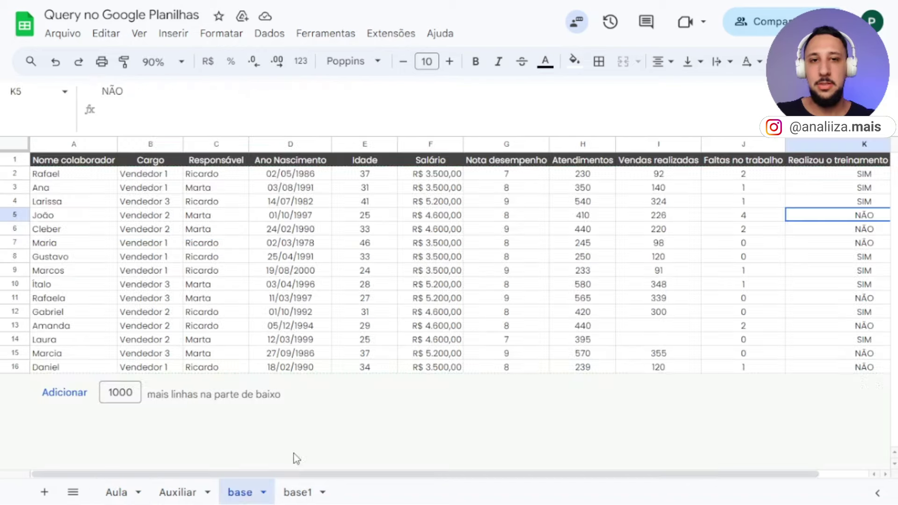
left_click(119, 492)
left_click(311, 93)
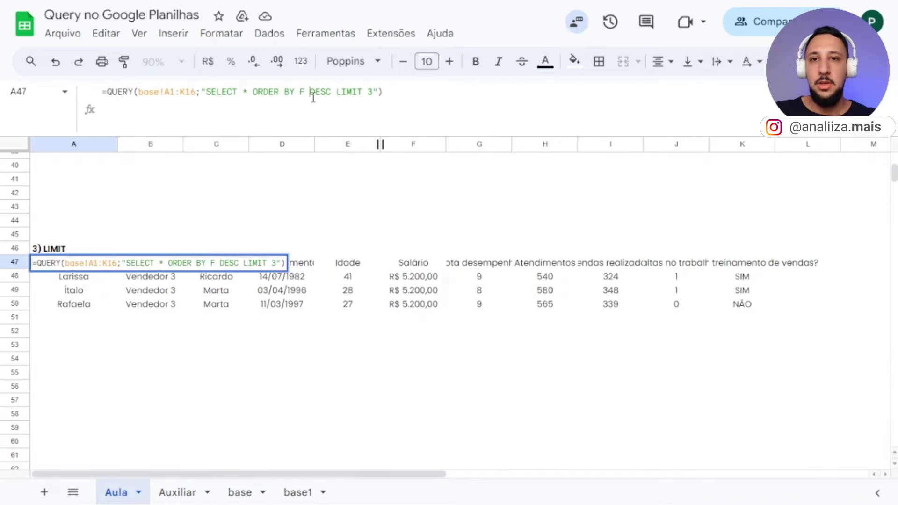
left_click_drag(336, 93, 372, 92)
double_click(370, 92)
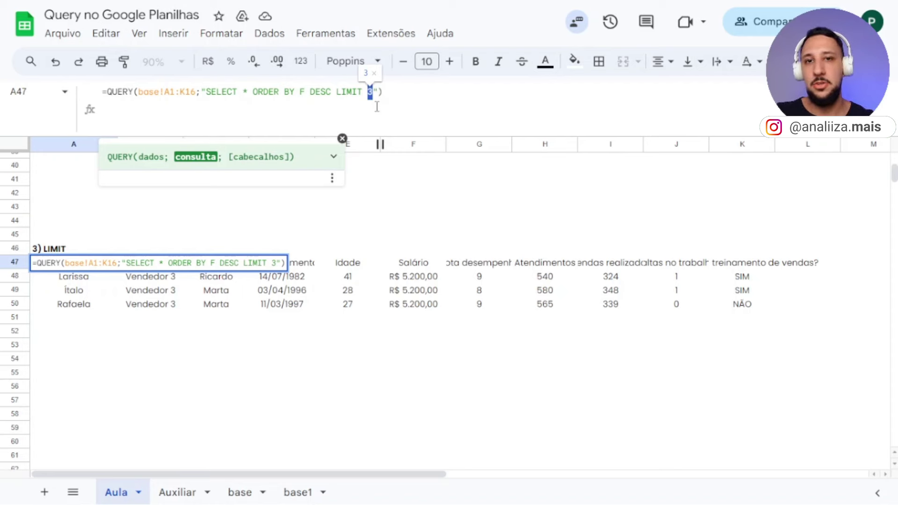
- Change the LIMIT value in A47's query from 3 to 5
key("Escape")
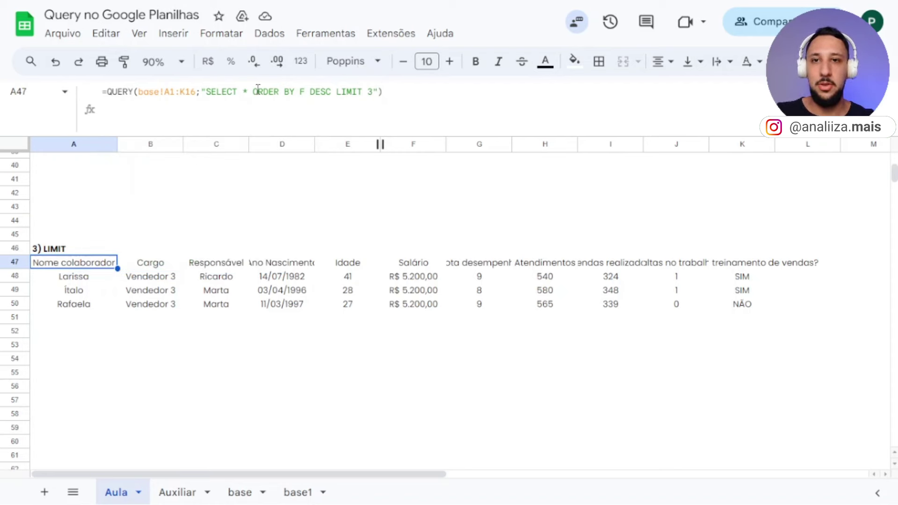
double_click(258, 91)
double_click(321, 91)
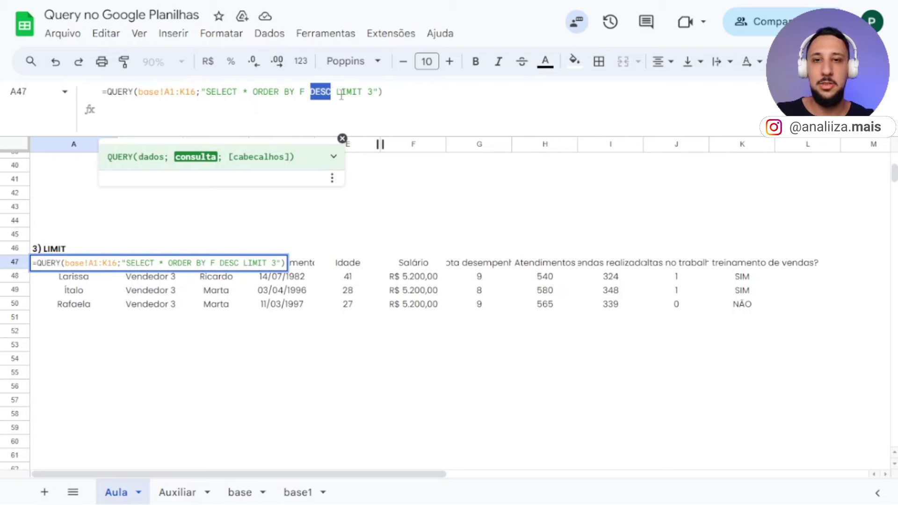
double_click(369, 92)
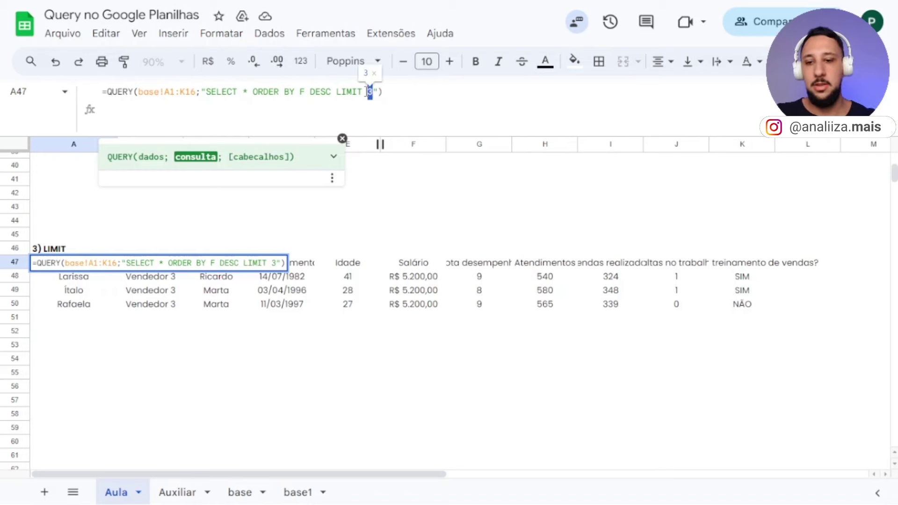
type("5")
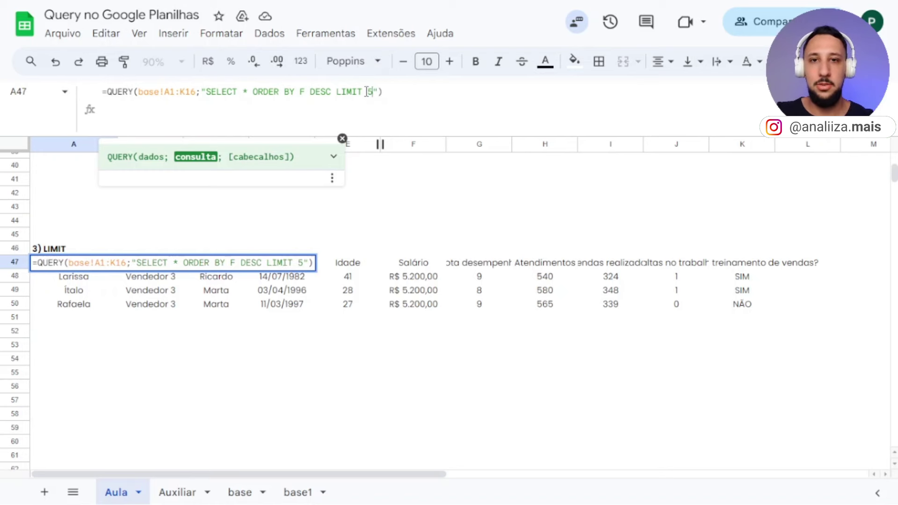
key("Return")
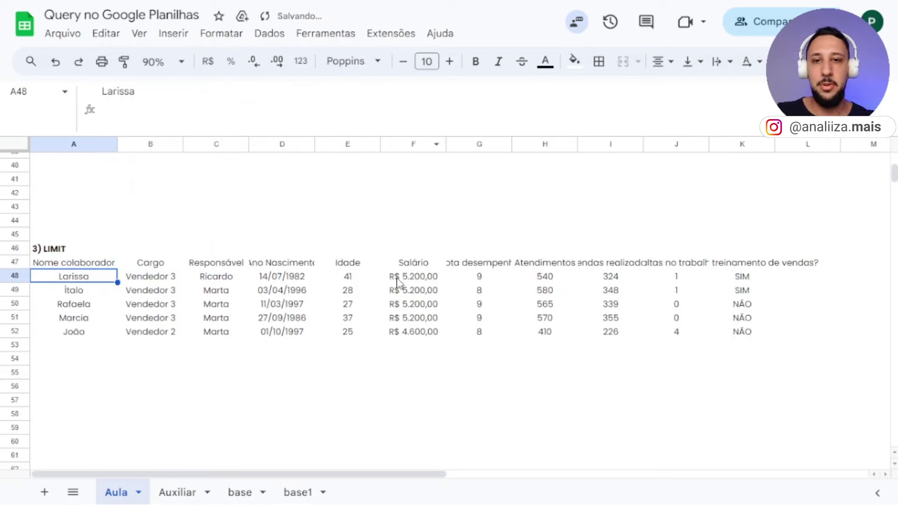
- Review the five returned rows, from the top salary down to João
left_click_drag(68, 281, 440, 283)
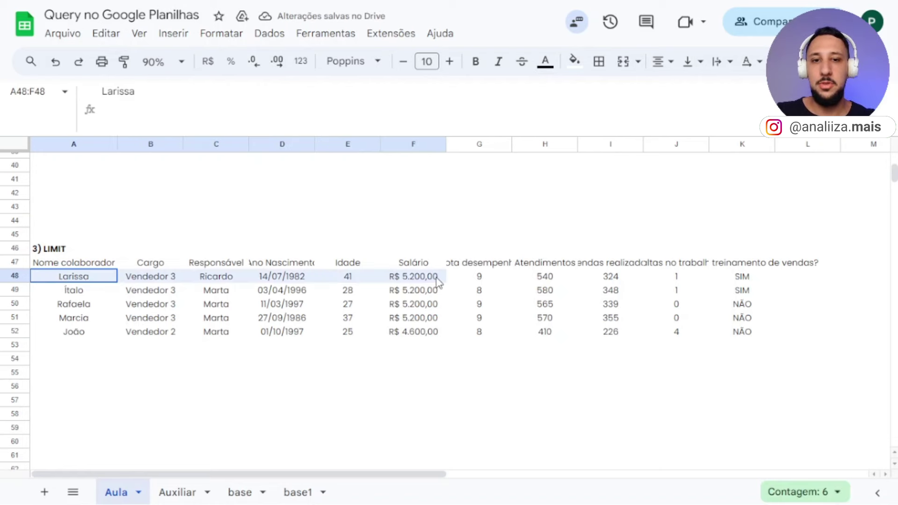
left_click(68, 294)
left_click(80, 306)
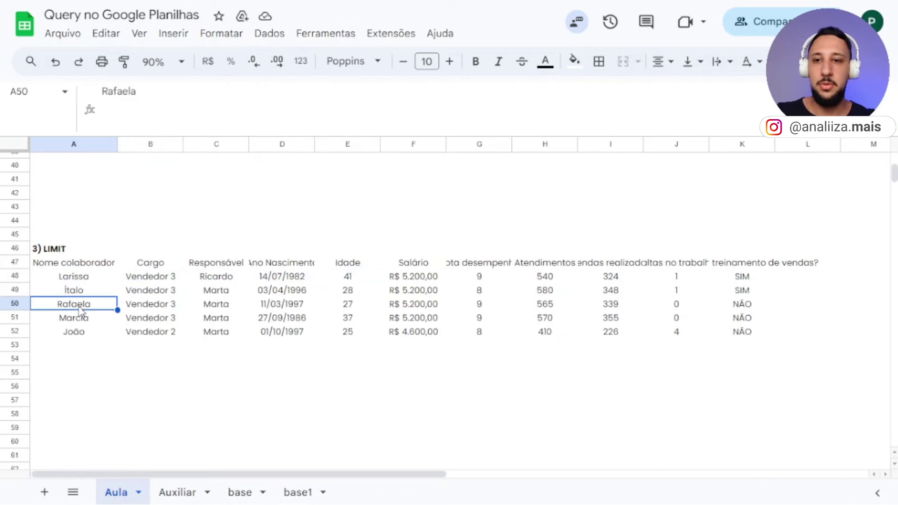
left_click(77, 333)
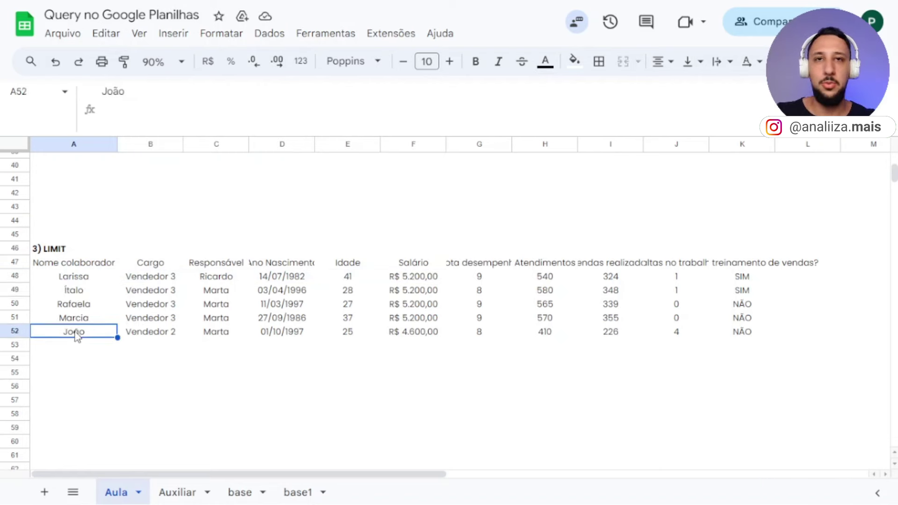
left_click(86, 264)
- Replace DESC with ASC in A47's ORDER BY clause
left_click(316, 92)
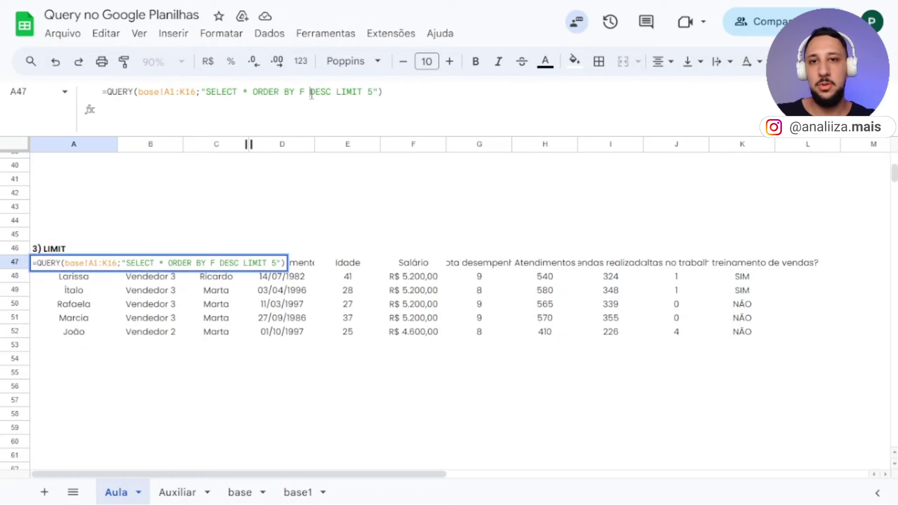
double_click(330, 93)
type("asc")
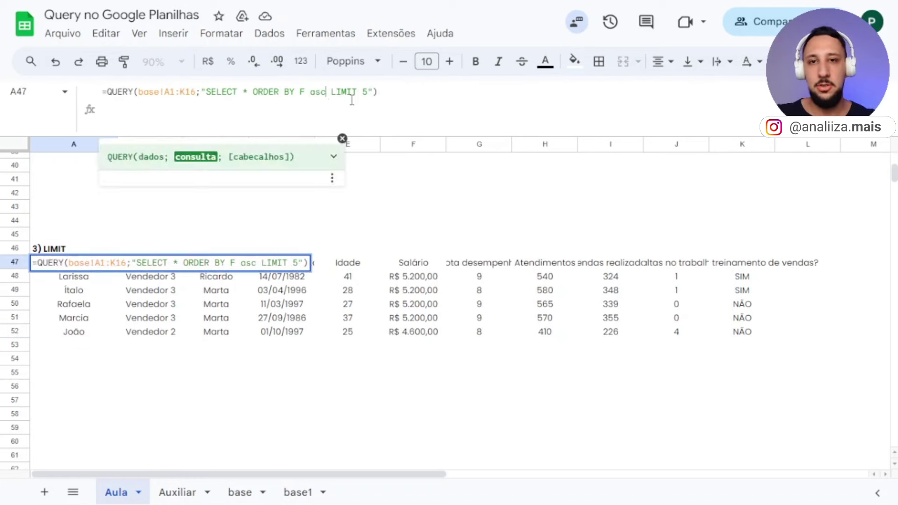
key("BackSpace")
key("BackSpace")
key("BackSpace")
type("ASC")
key("Return")
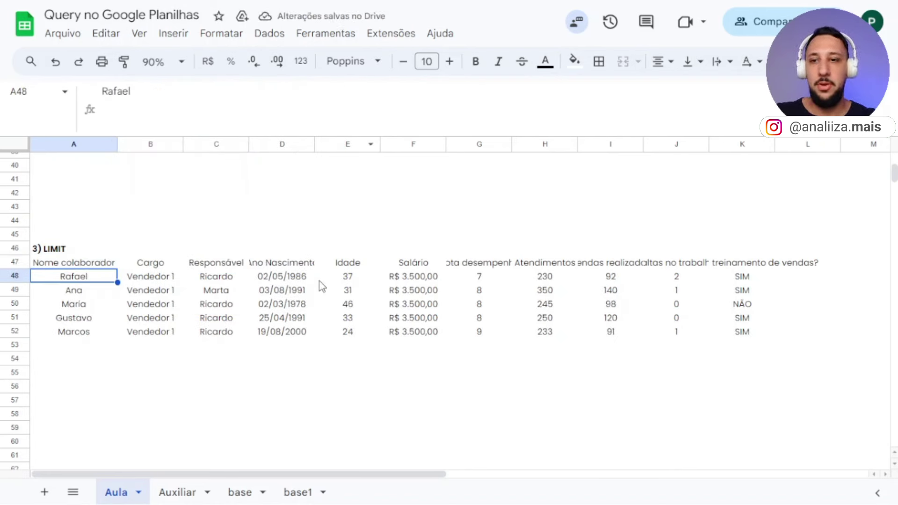
- Confirm all five results show R$ 3.500,00 salary and review the ORDER BY clause
left_click(396, 280)
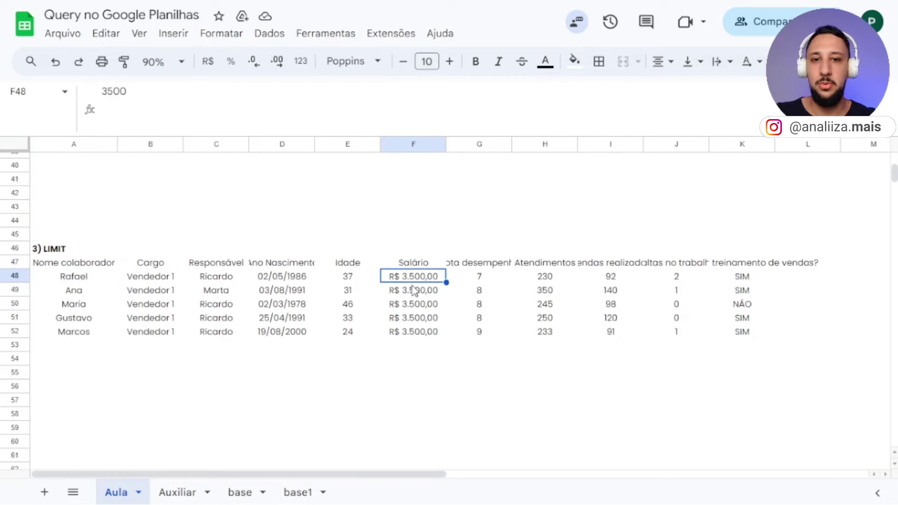
left_click(414, 291)
left_click(423, 333)
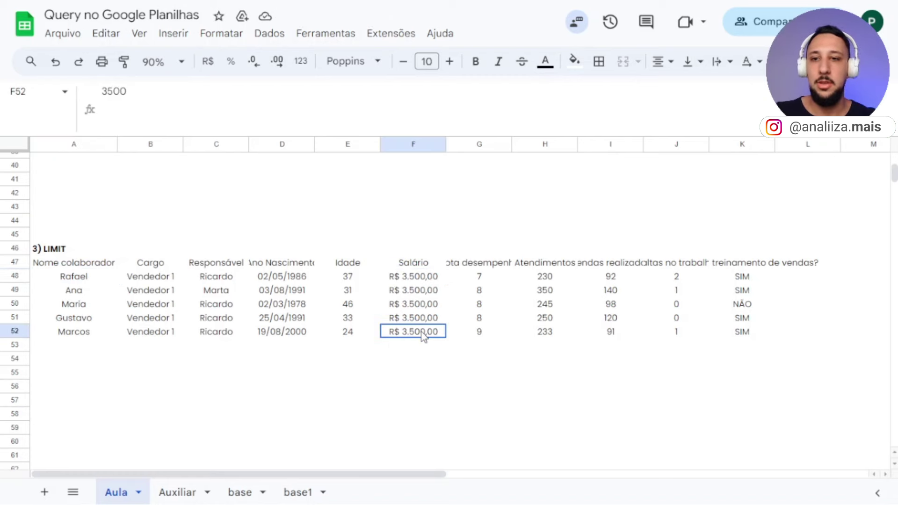
left_click(75, 265)
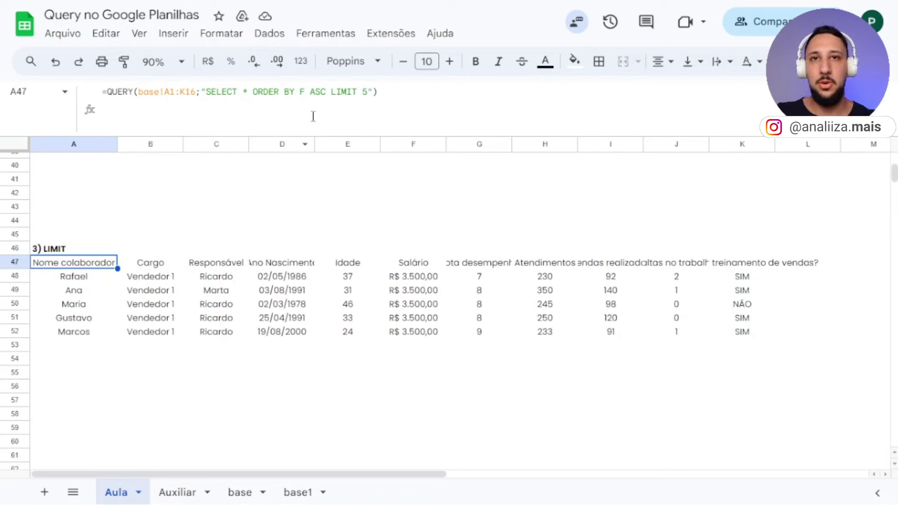
left_click_drag(293, 91, 253, 91)
left_click(359, 222)
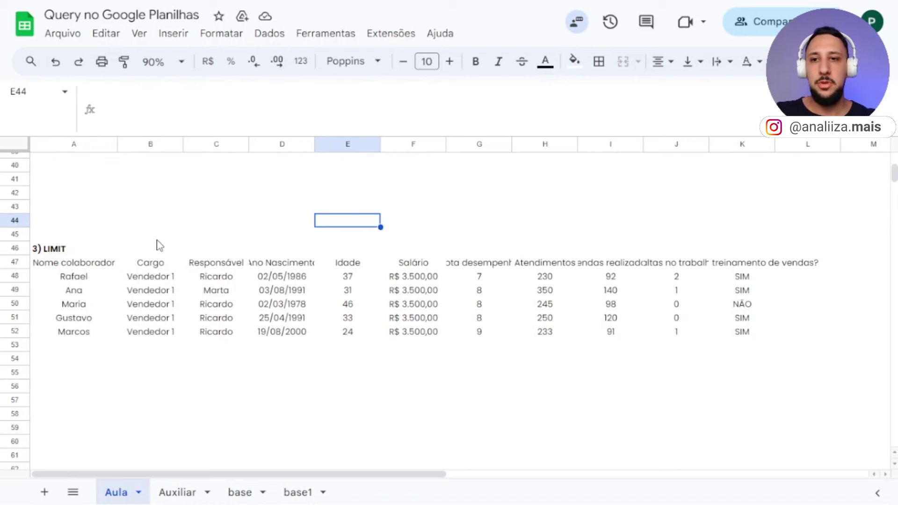
left_click(96, 265)
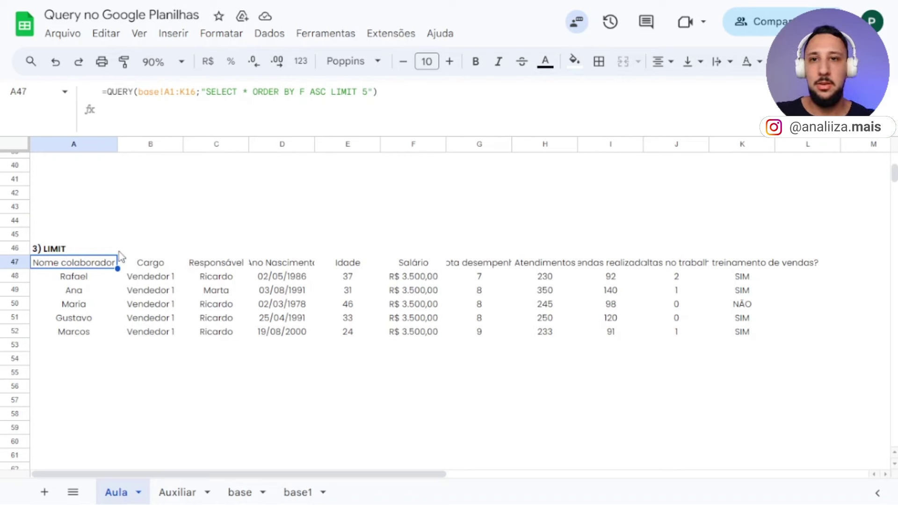
- Inspect the count header in B28 and the 4) LABEL section's query in A66
scroll(157, 228, "down", 4)
scroll(159, 229, "down", 3)
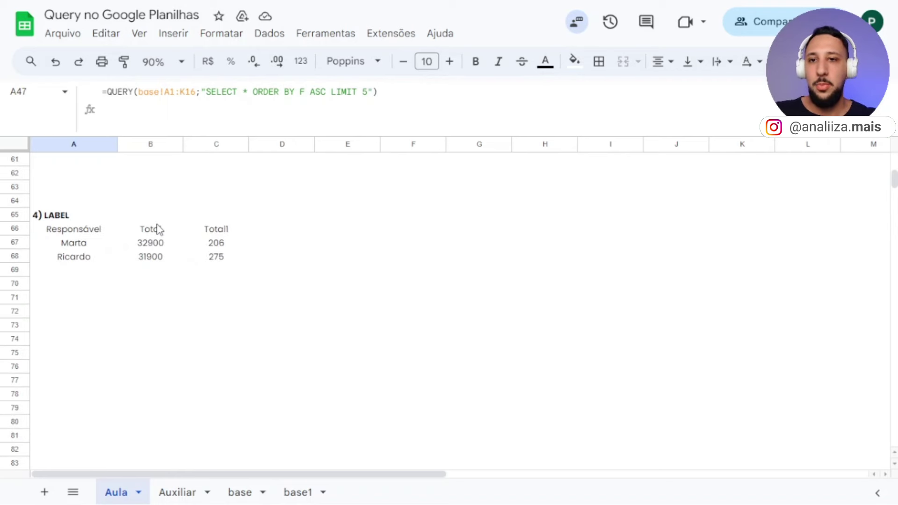
scroll(159, 232, "up", 2)
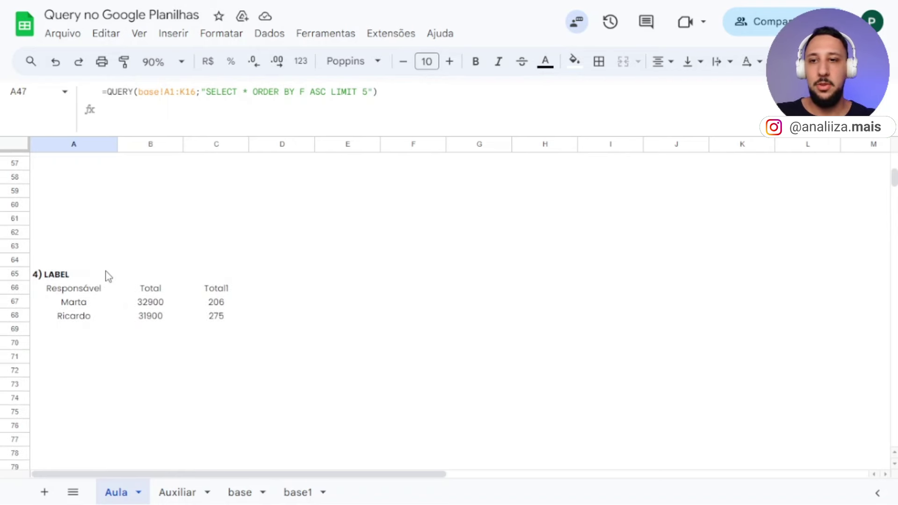
scroll(124, 287, "up", 3)
scroll(136, 295, "up", 4)
scroll(149, 298, "up", 1)
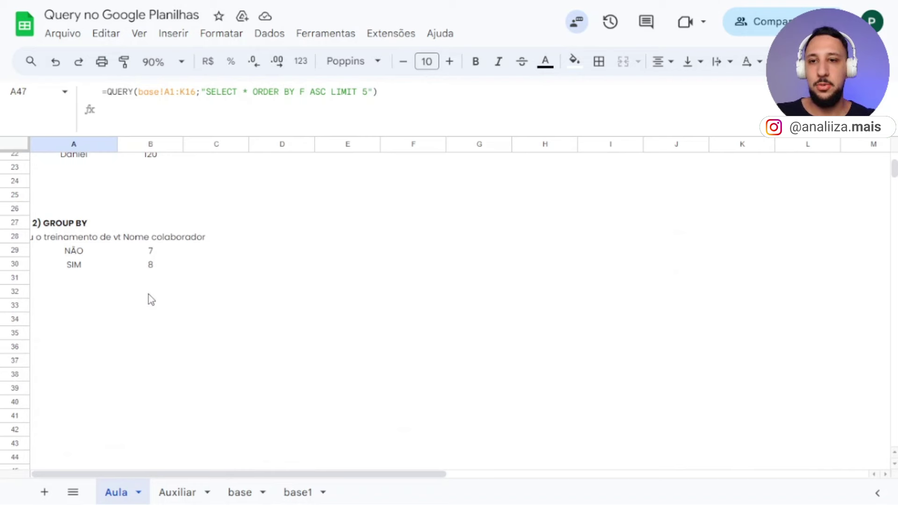
left_click(151, 236)
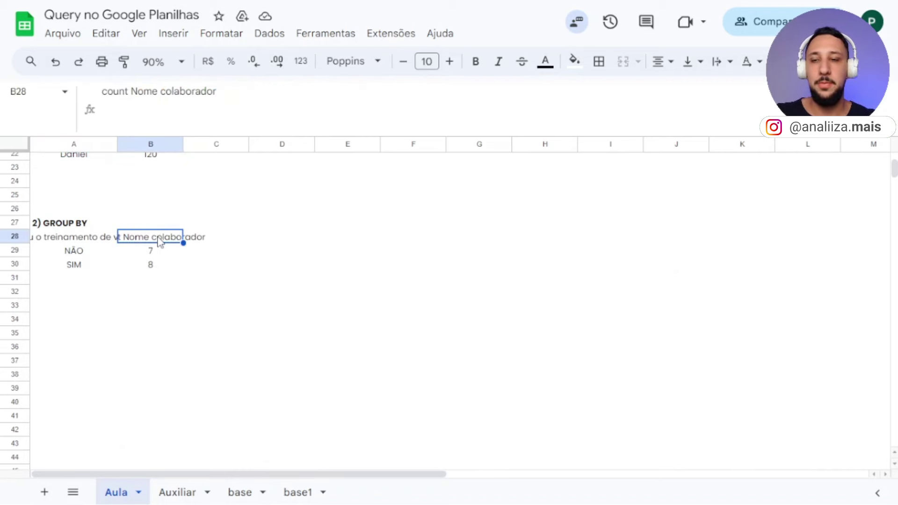
scroll(159, 238, "down", 7)
scroll(156, 242, "down", 1)
left_click(64, 332)
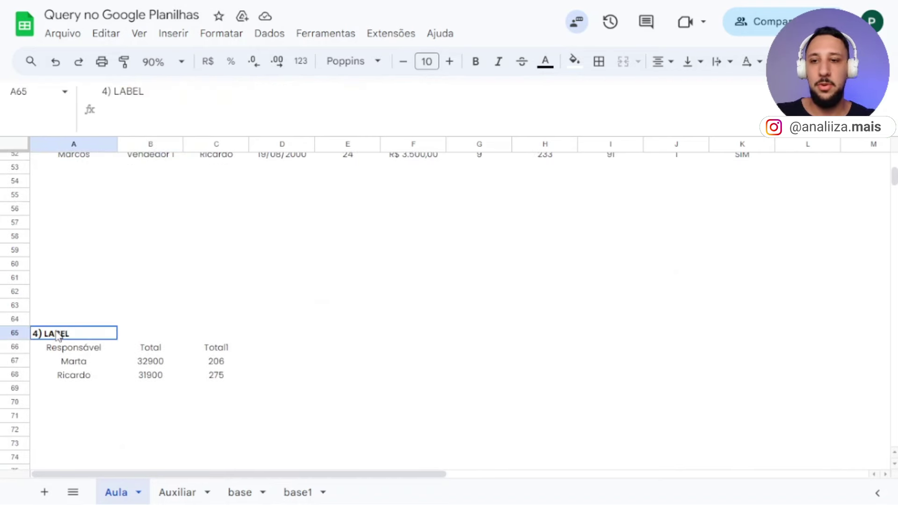
scroll(182, 360, "down", 1)
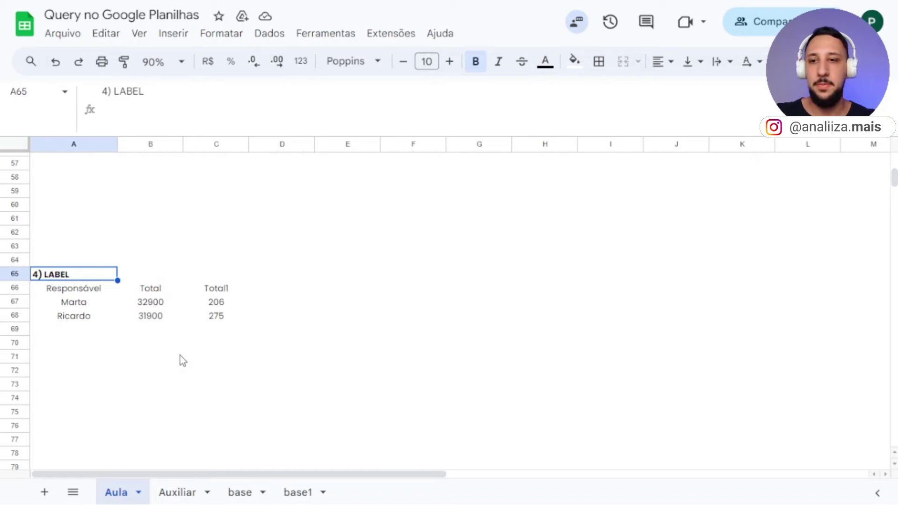
left_click(75, 290)
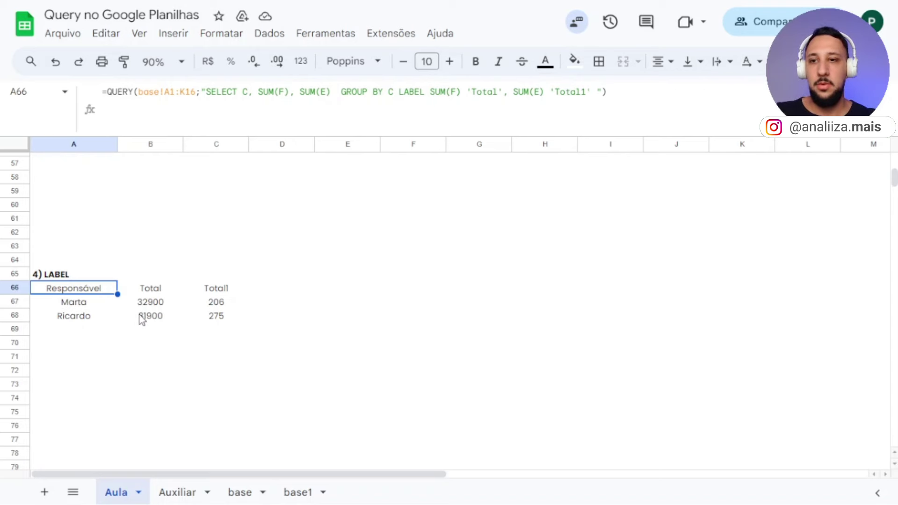
- Recheck A28's GROUP BY count query, its NÃO 7 / SIM 8 values and 'count Nome colaborador' header
scroll(190, 315, "up", 2)
scroll(190, 315, "up", 5)
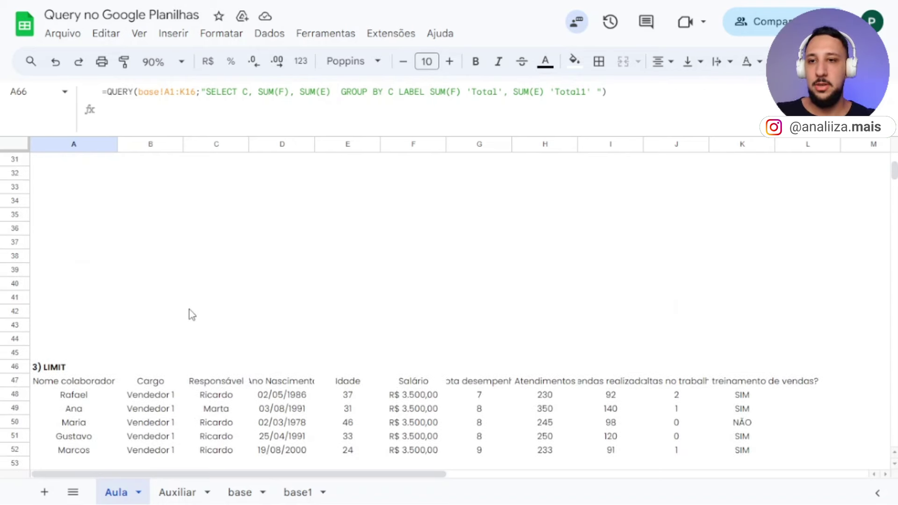
scroll(191, 314, "up", 5)
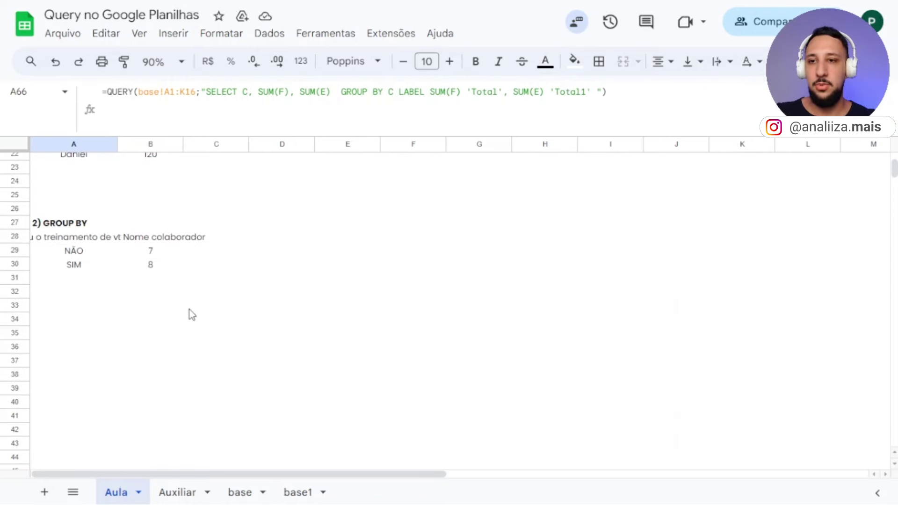
left_click(169, 239)
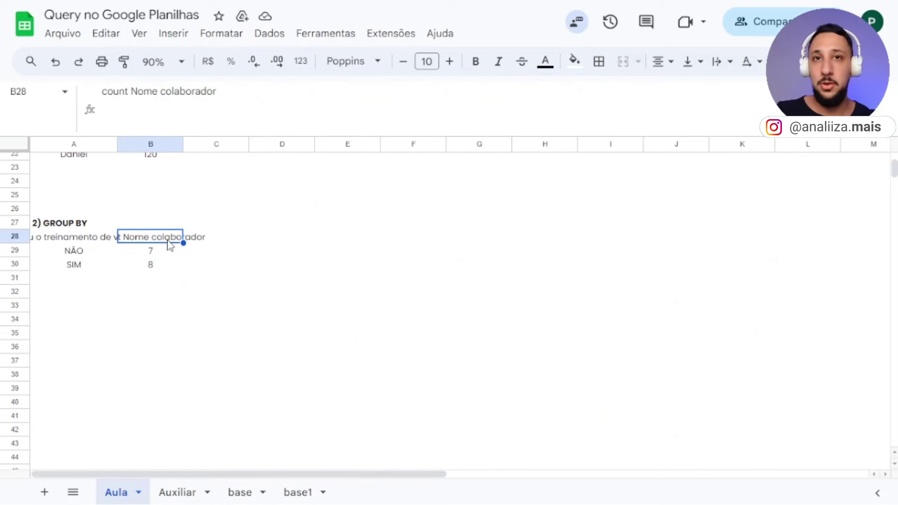
left_click(80, 237)
scroll(79, 281, "up", 2)
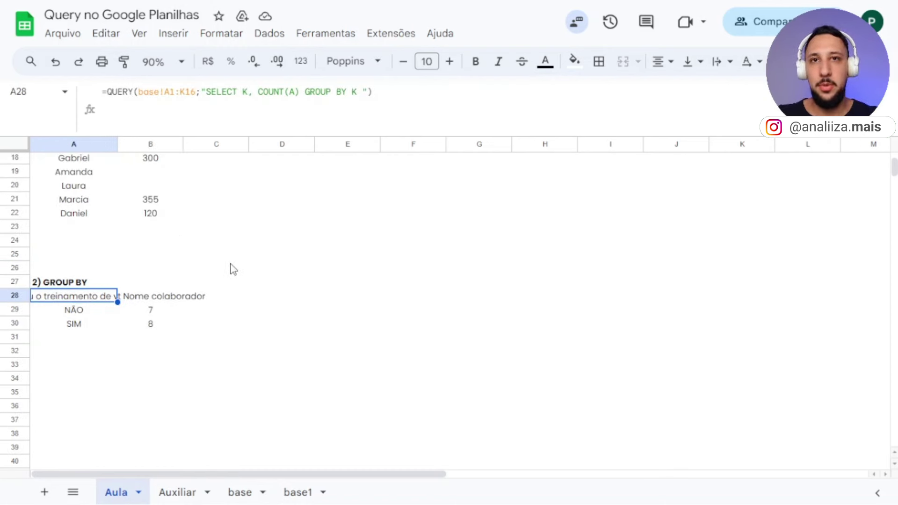
left_click(161, 309)
left_click(160, 298)
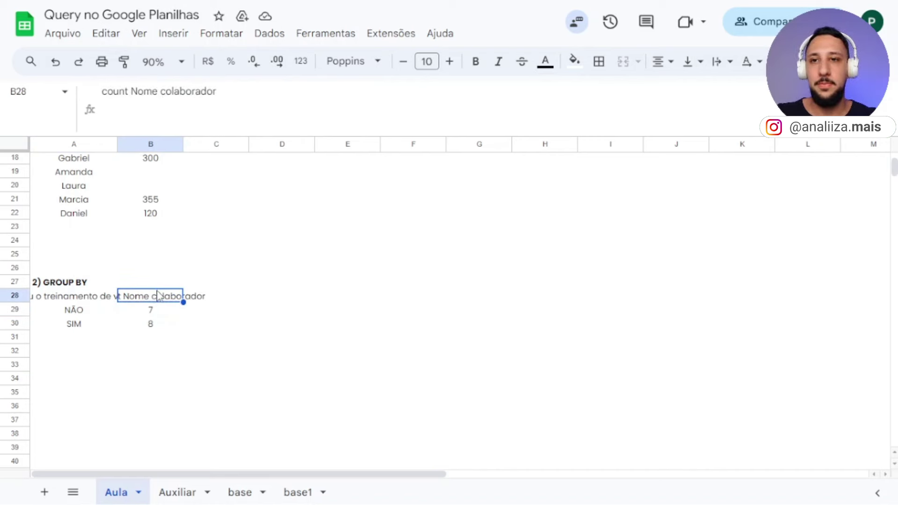
- Compare the header's 'count' prefix with the COUNT(A) part of A28's query
left_click_drag(102, 92, 120, 92)
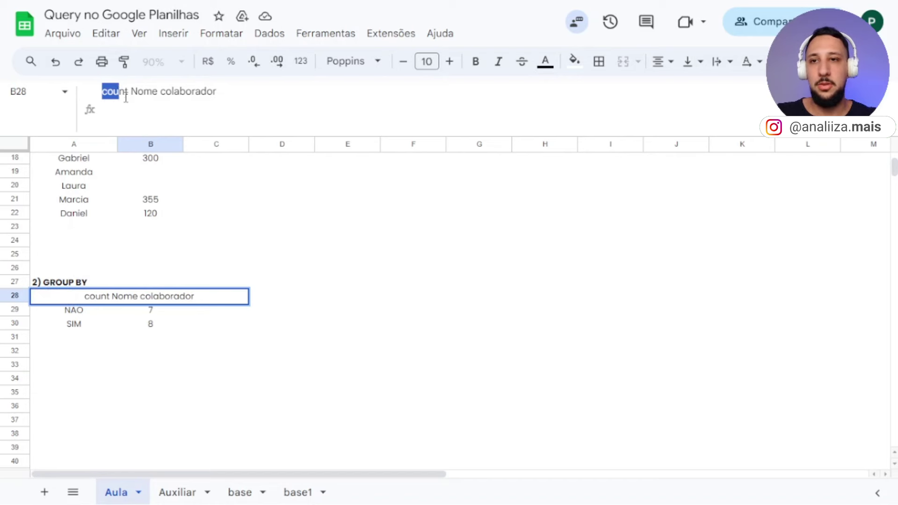
left_click(125, 92)
left_click(201, 240)
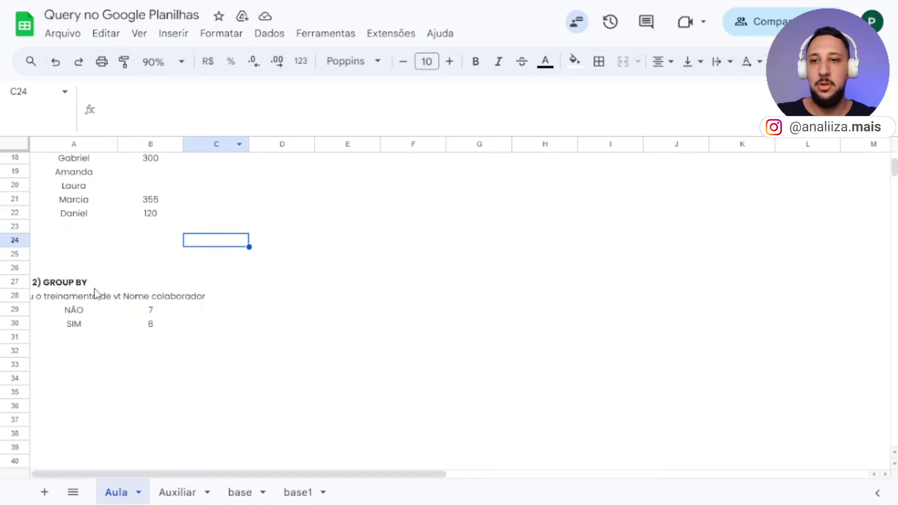
left_click(77, 300)
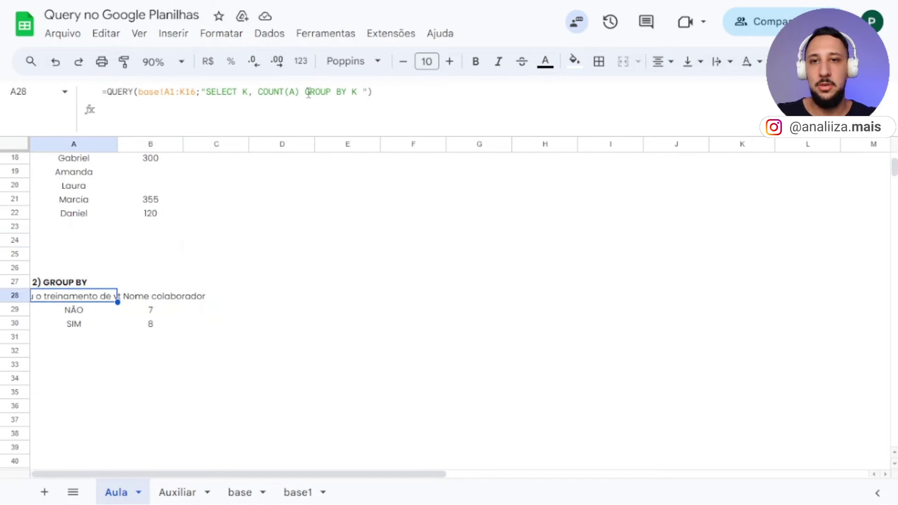
left_click_drag(258, 92, 300, 91)
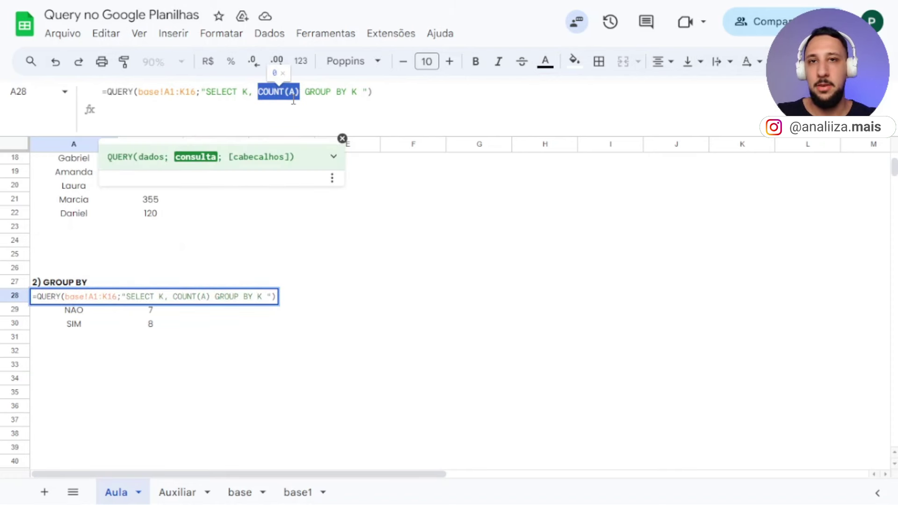
left_click(295, 101)
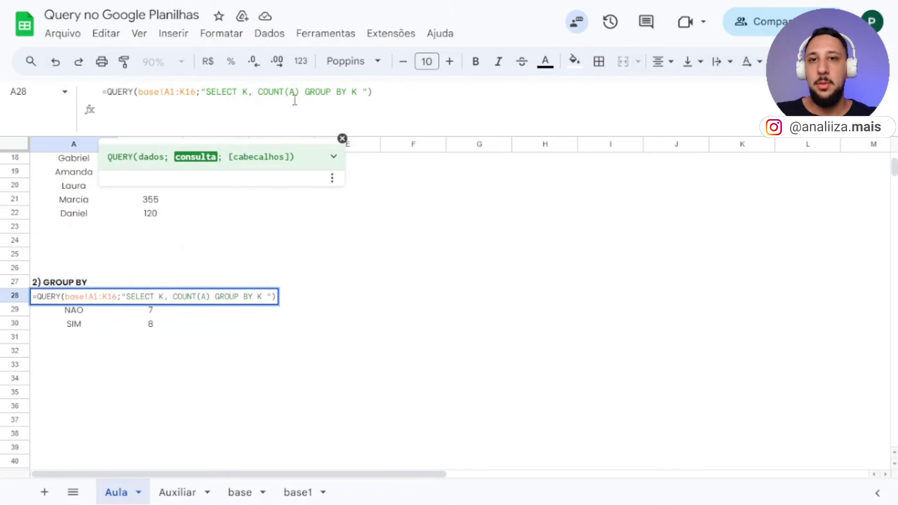
key("Escape")
left_click(155, 299)
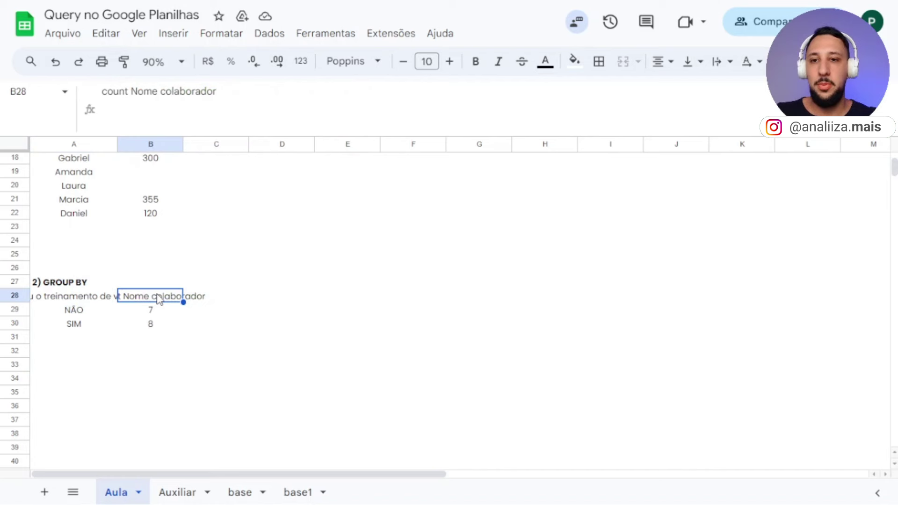
left_click(93, 304)
- Append LABEL COUNT(A) 'Total' to A28's query so the count column reads Total
left_click(341, 101)
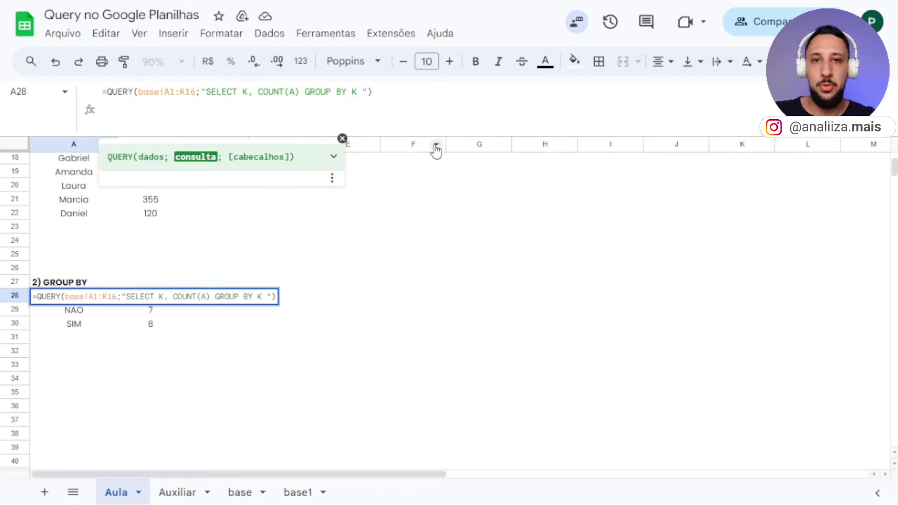
type("LA ")
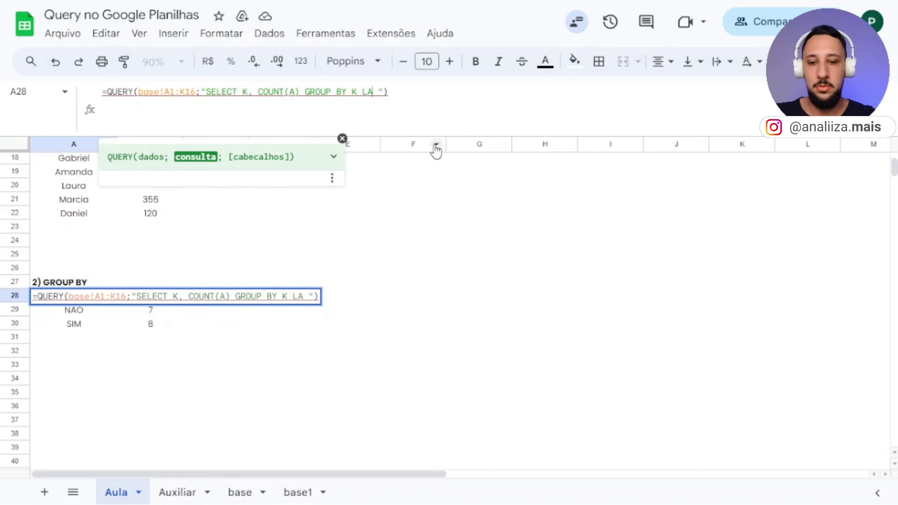
type("BEL")
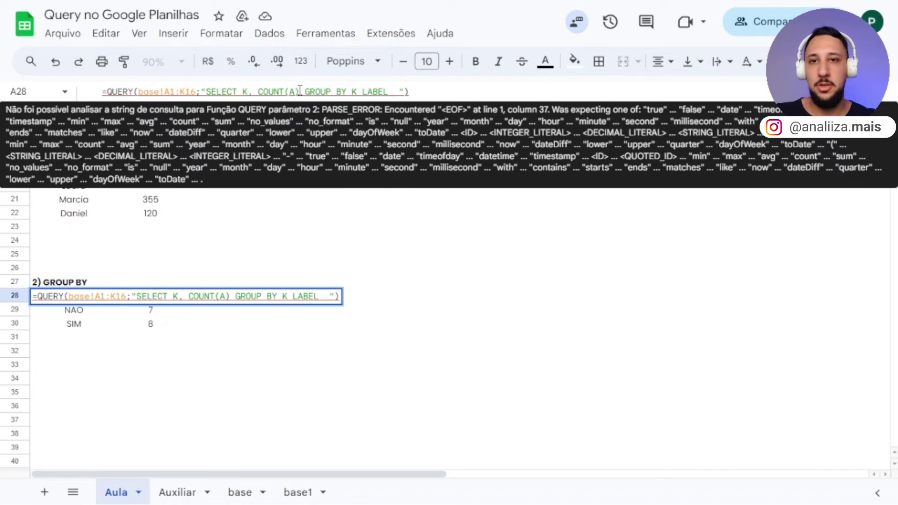
left_click_drag(300, 92, 259, 92)
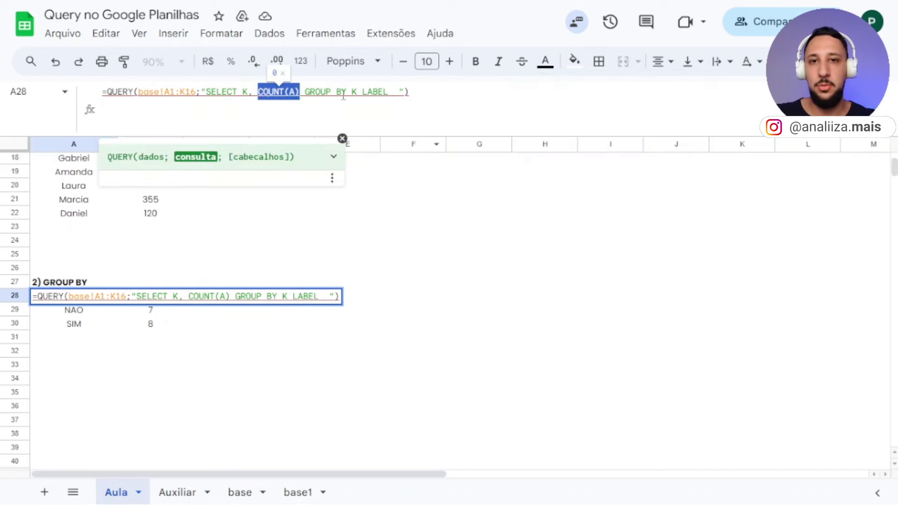
left_click(300, 91)
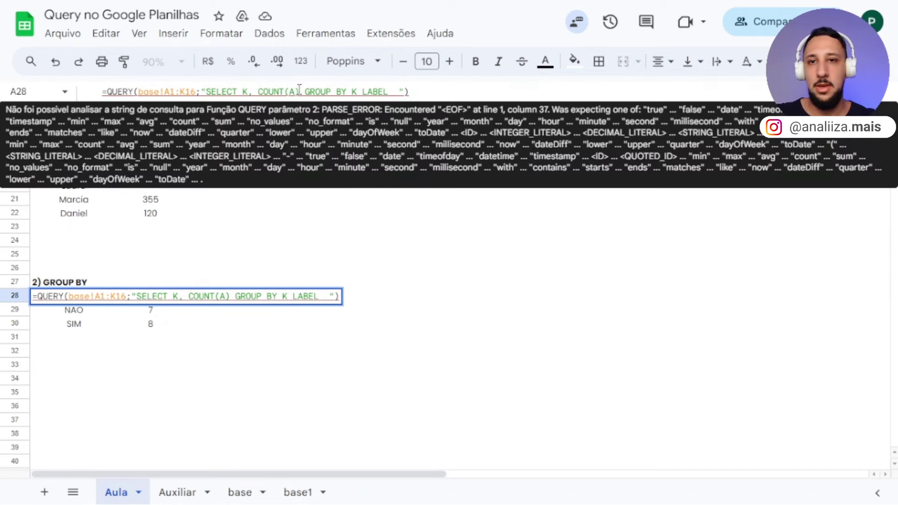
left_click_drag(300, 91, 262, 91)
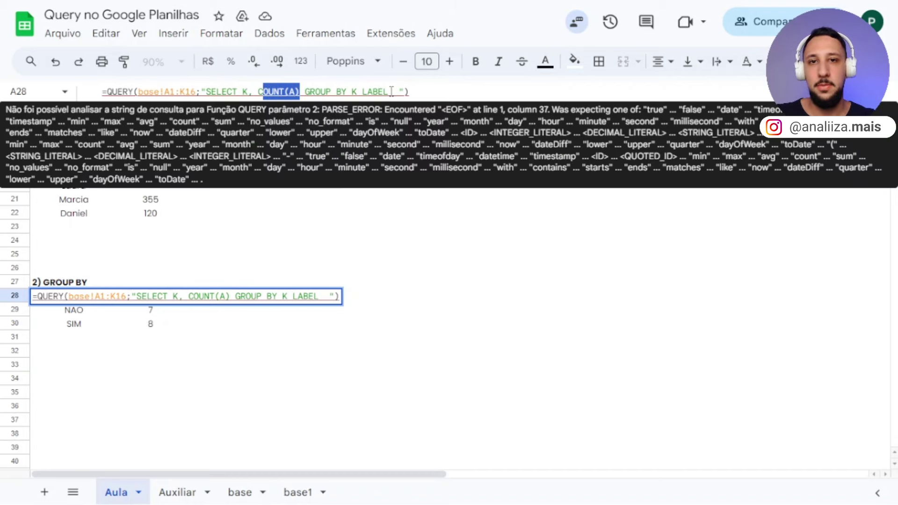
key("ctrl+c")
left_click(391, 91)
key("ctrl+v")
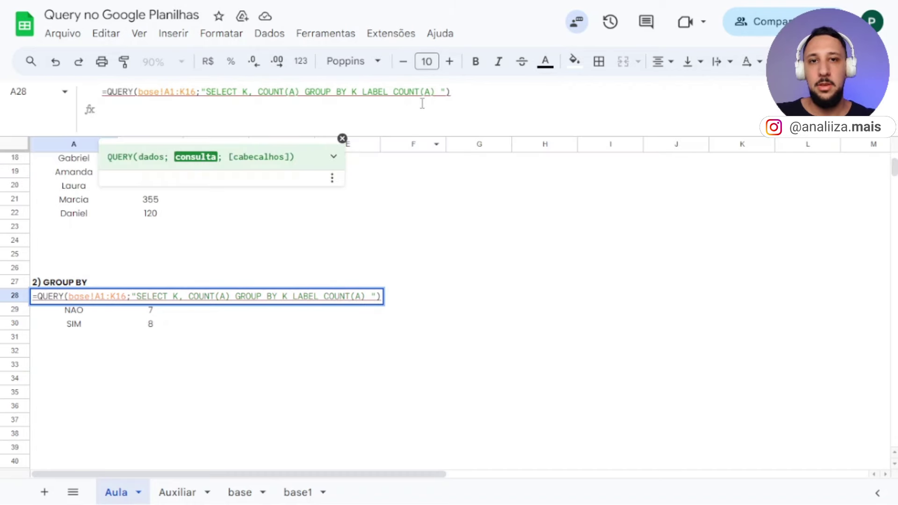
type("'' ")
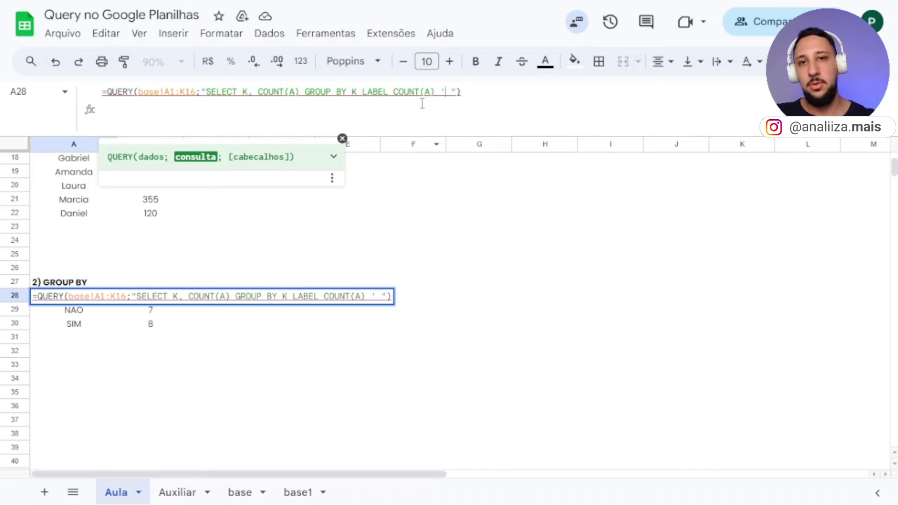
type("t")
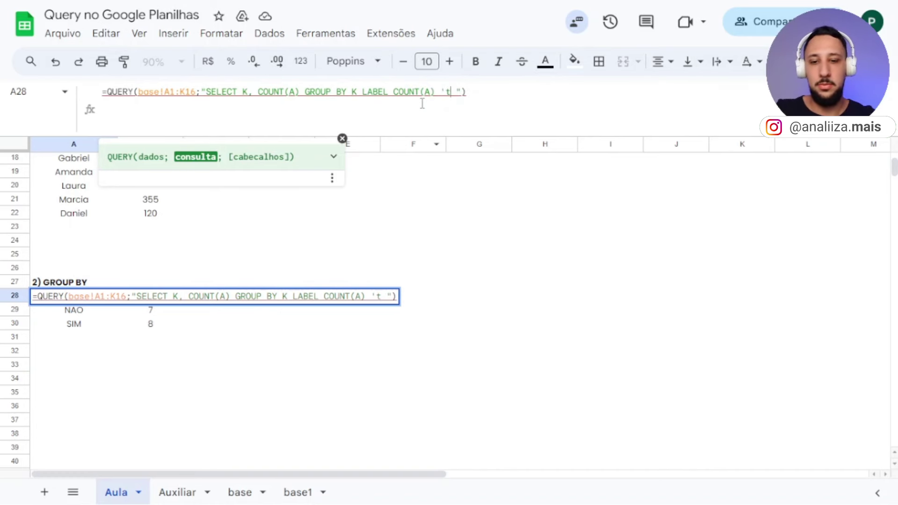
key("BackSpace")
type("Total")
key("Right")
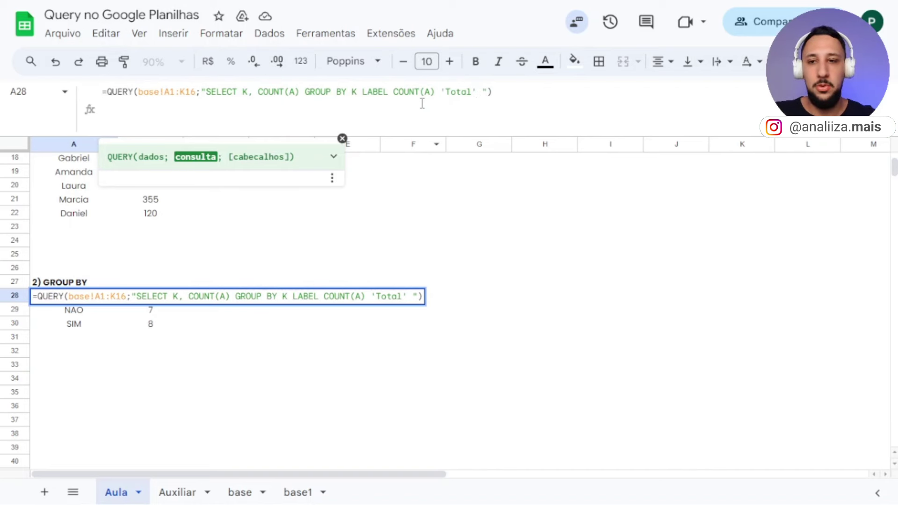
key("Return")
left_click(152, 297)
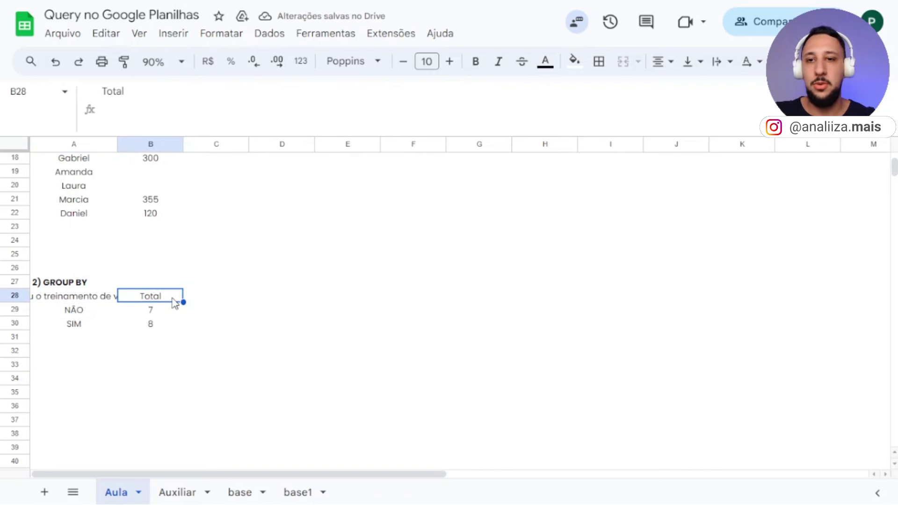
- Add LABEL K 'Categoria' to the A28 GROUP BY query so the headers read Categoria and Total
left_click(90, 300)
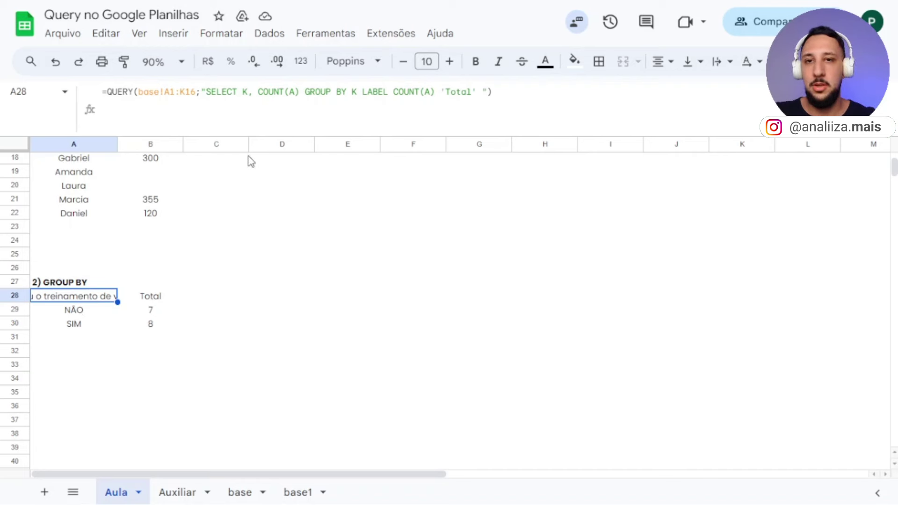
left_click(397, 92)
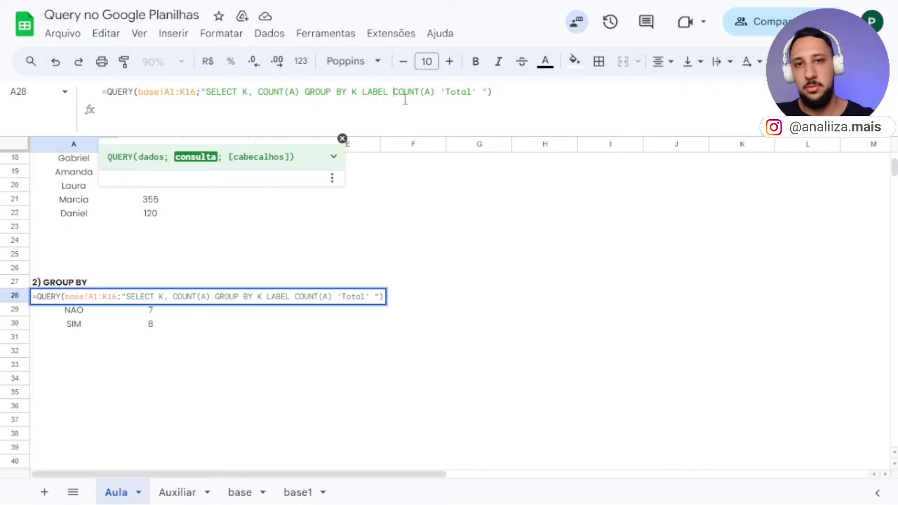
key("Right")
key("Right")
key("Right")
key("Right")
key("Right")
key("Right")
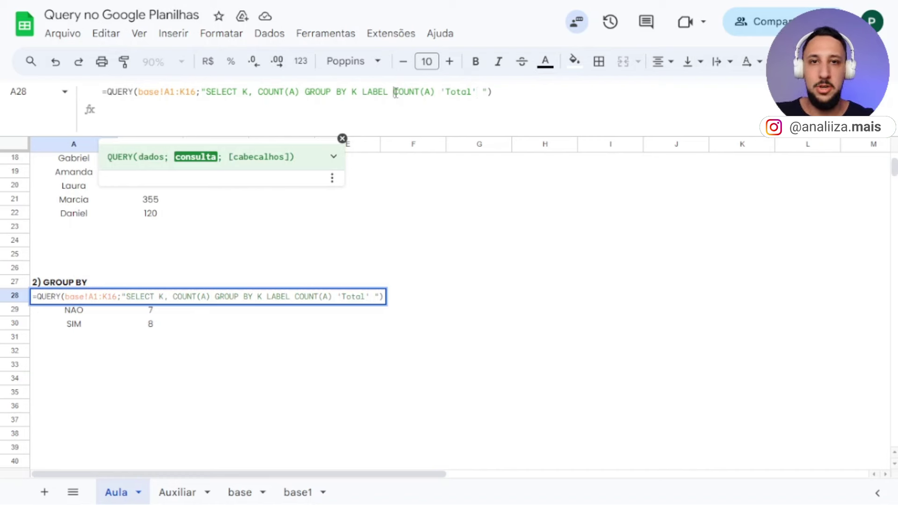
left_click_drag(394, 93, 437, 94)
left_click(389, 94)
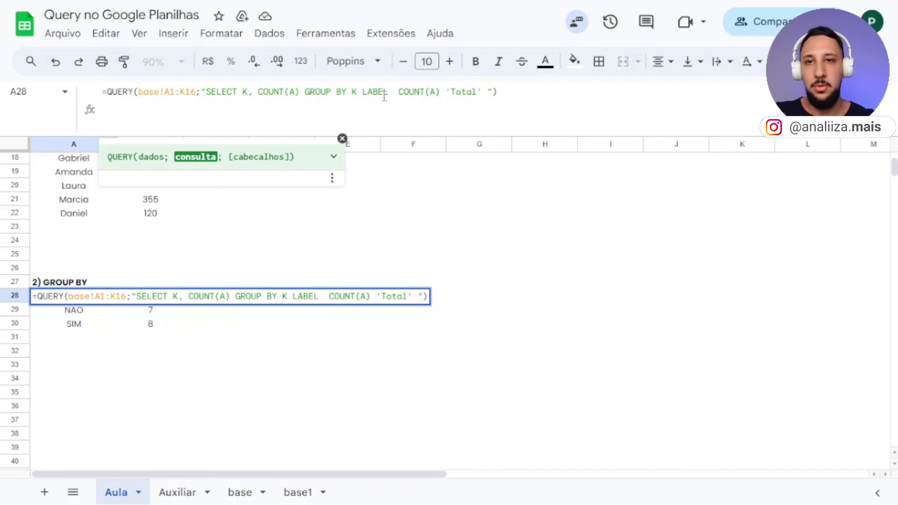
type("K")
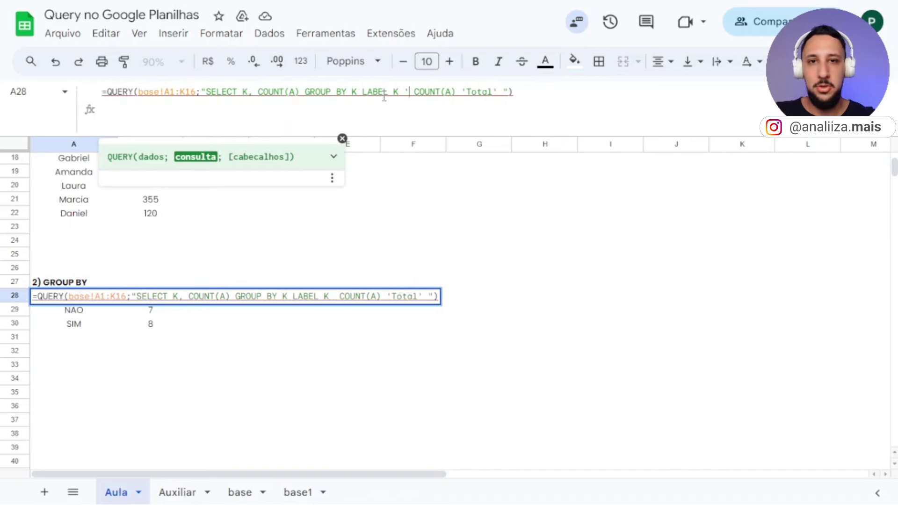
type(" 'Cate")
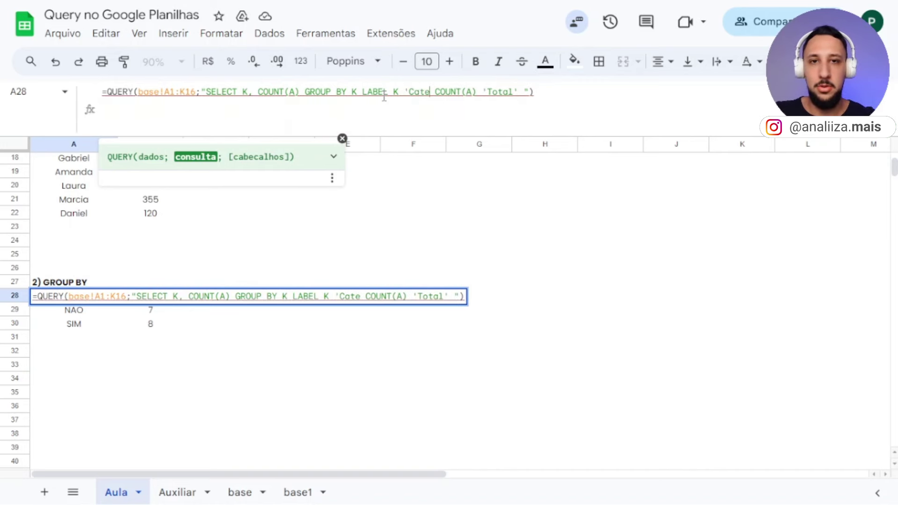
type("goria'")
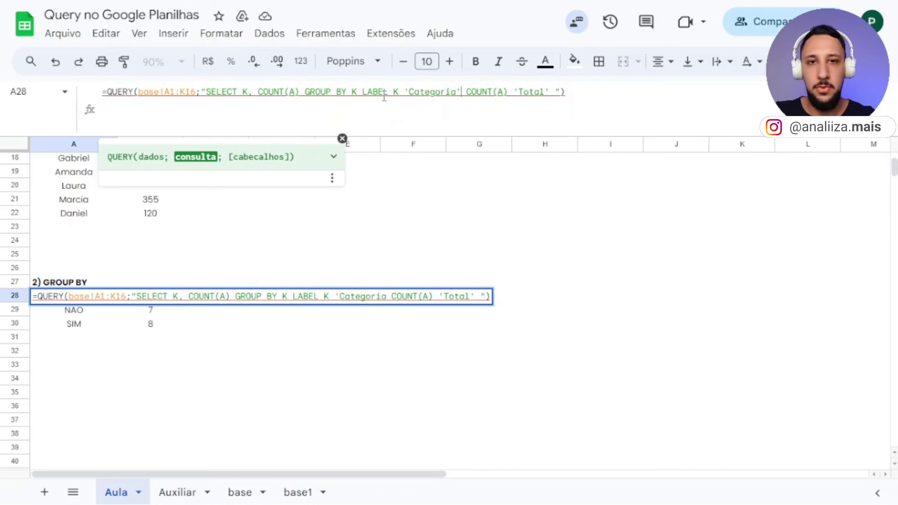
type(",")
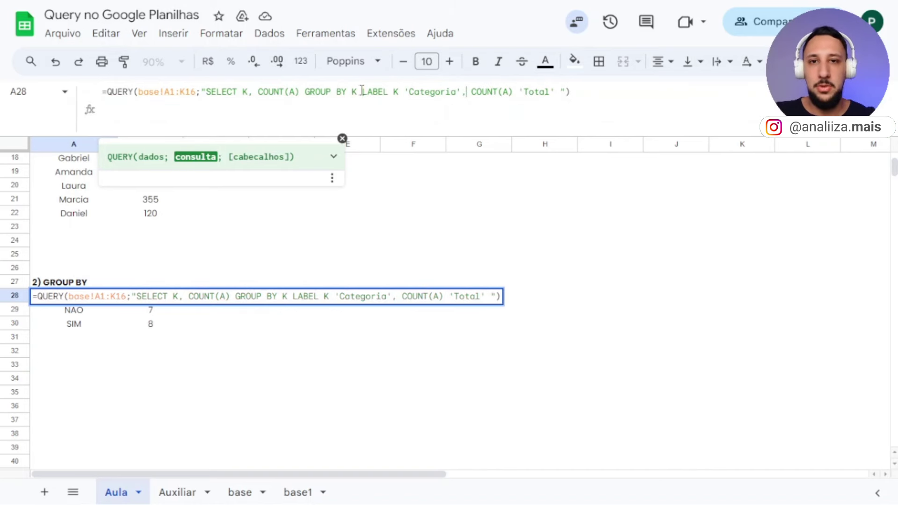
left_click_drag(363, 91, 399, 91)
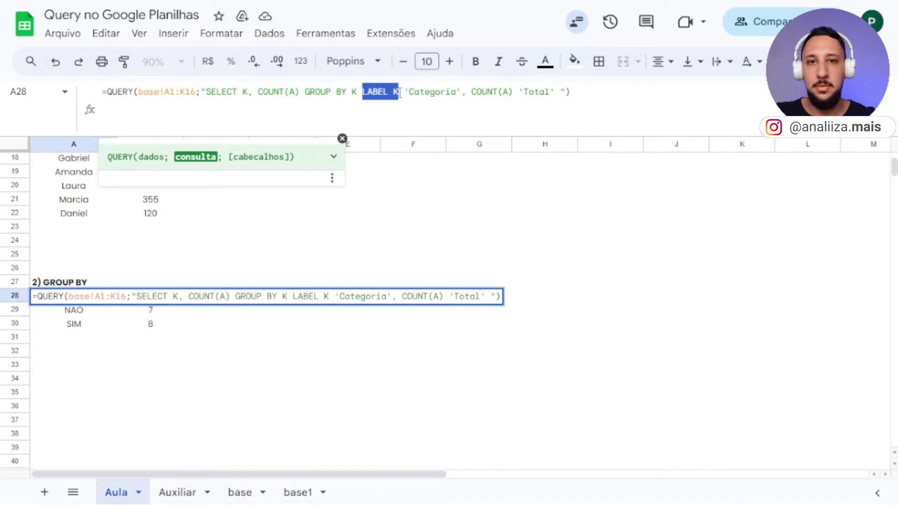
left_click_drag(472, 91, 514, 92)
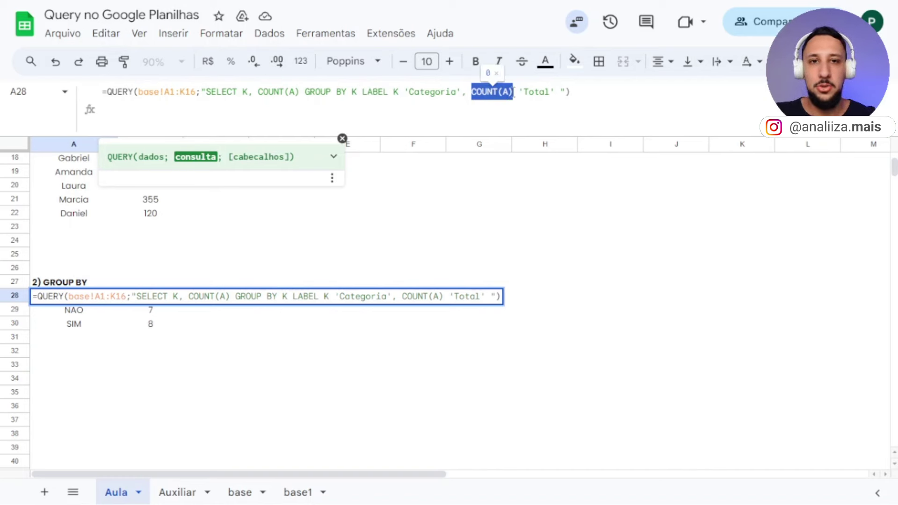
left_click(535, 99)
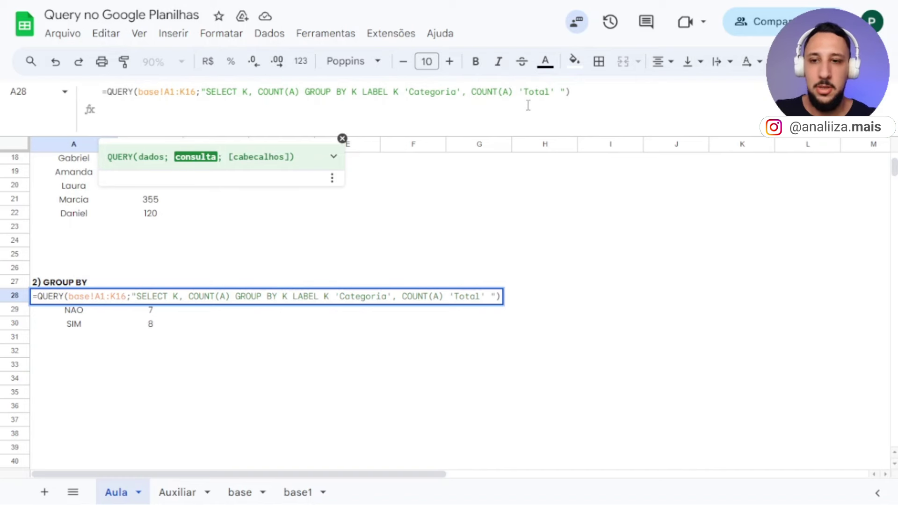
key("Return")
left_click(92, 300)
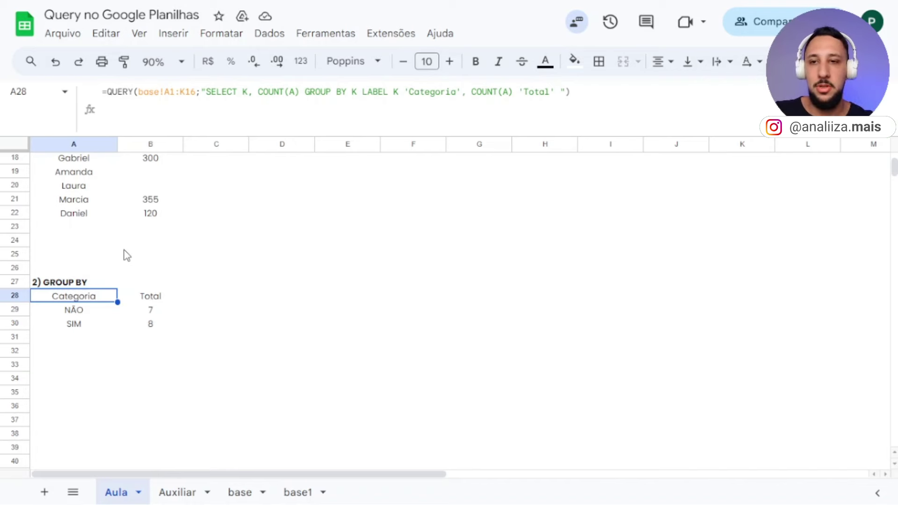
scroll(184, 307, "down", 7)
scroll(184, 307, "down", 5)
scroll(140, 286, "down", 3)
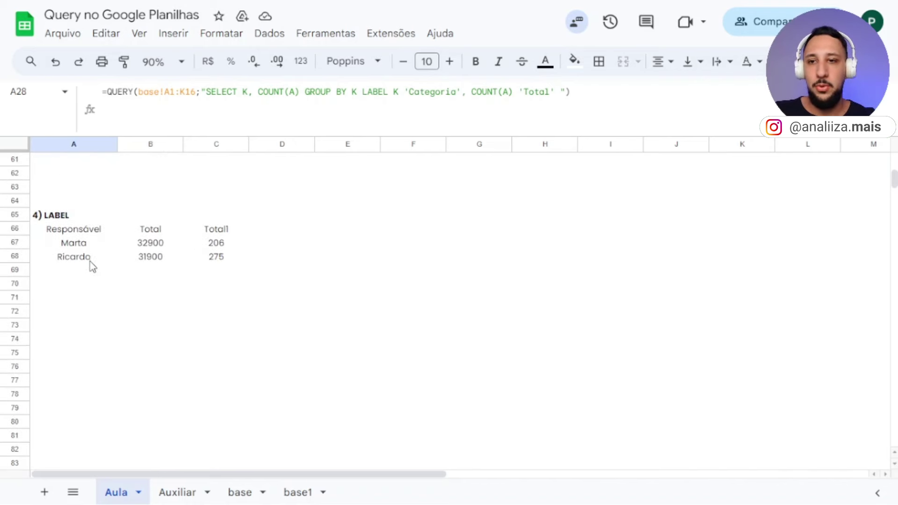
left_click(88, 230)
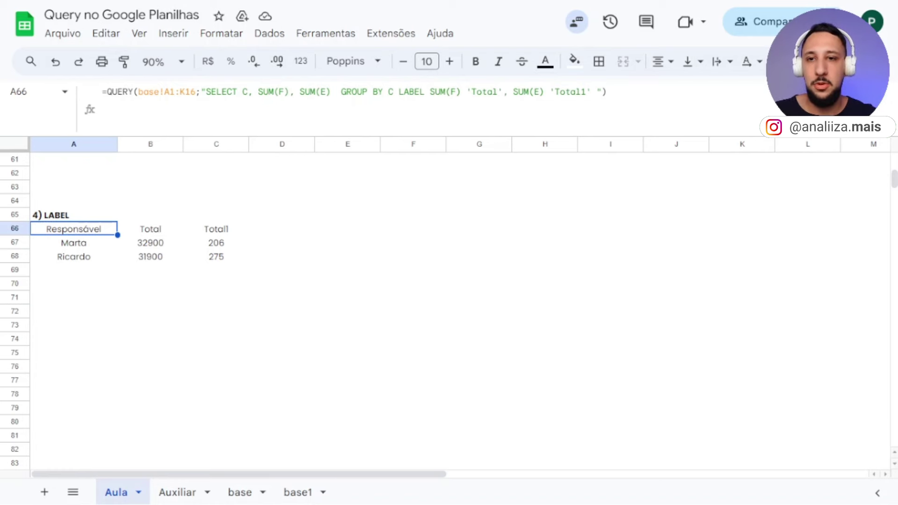
scroll(449, 309, "down", 4)
scroll(449, 308, "down", 3)
scroll(449, 309, "up", 2)
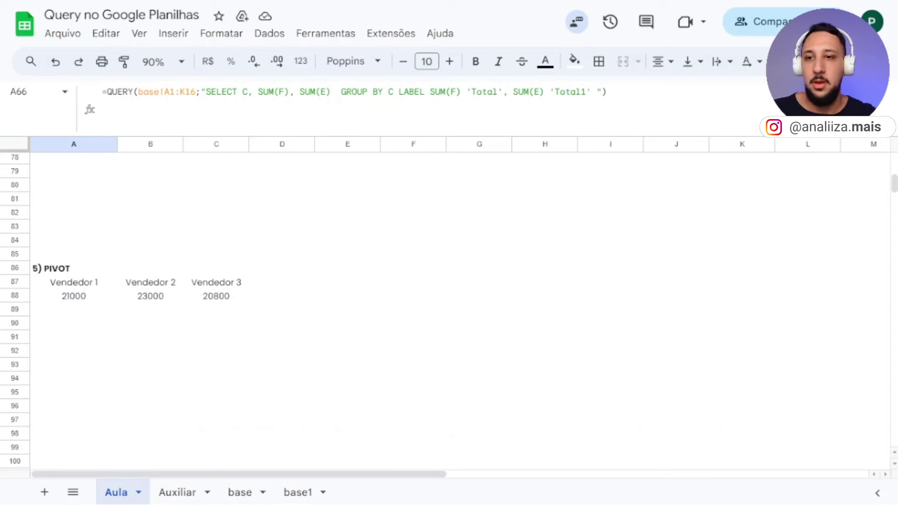
left_click(73, 285)
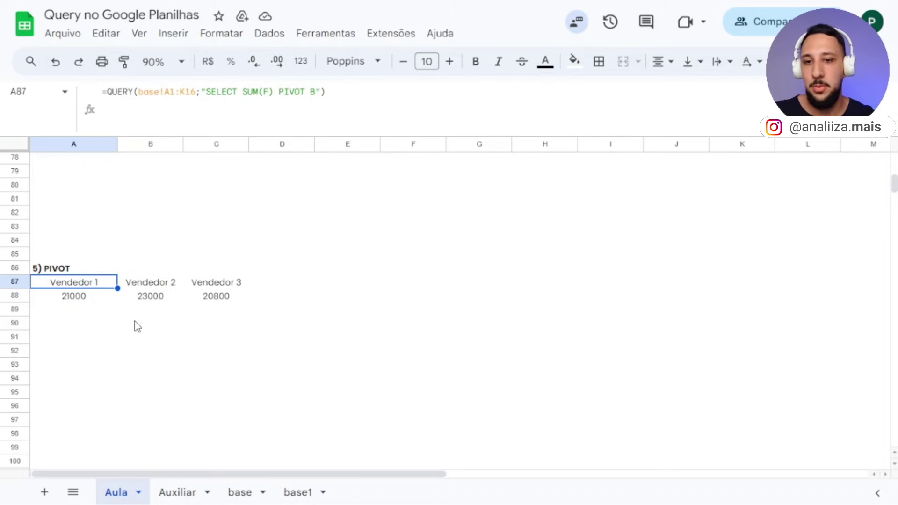
left_click(245, 495)
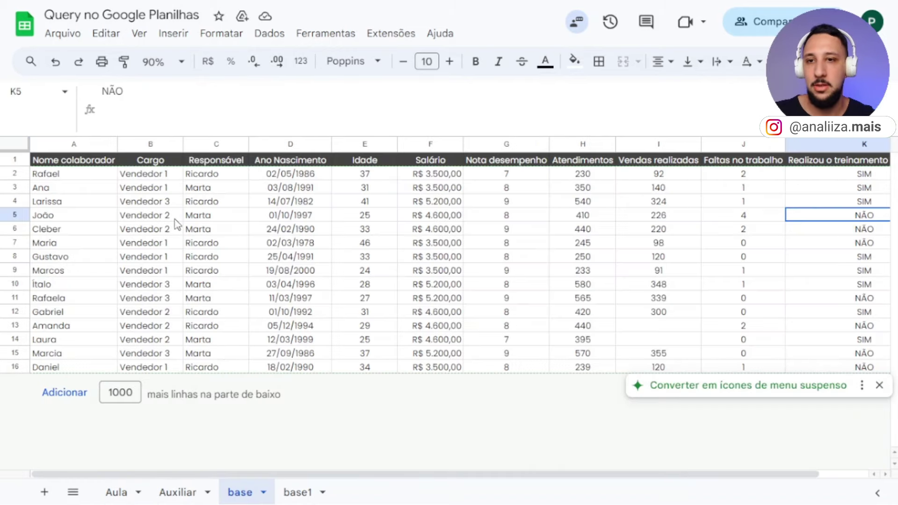
left_click_drag(152, 177, 152, 361)
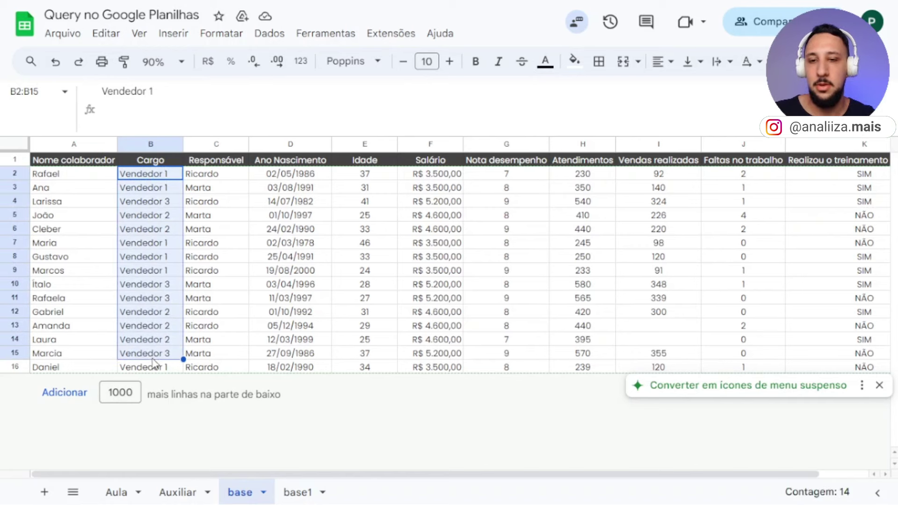
left_click(116, 492)
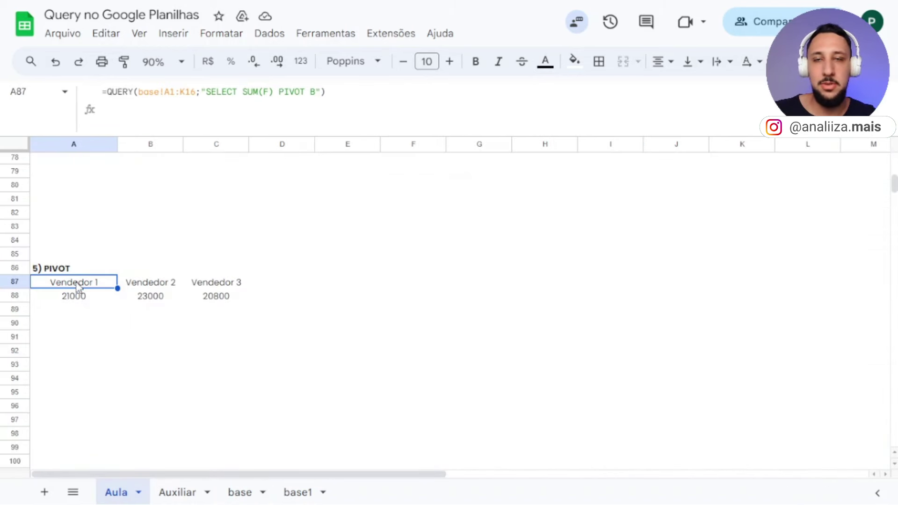
left_click_drag(77, 287, 216, 286)
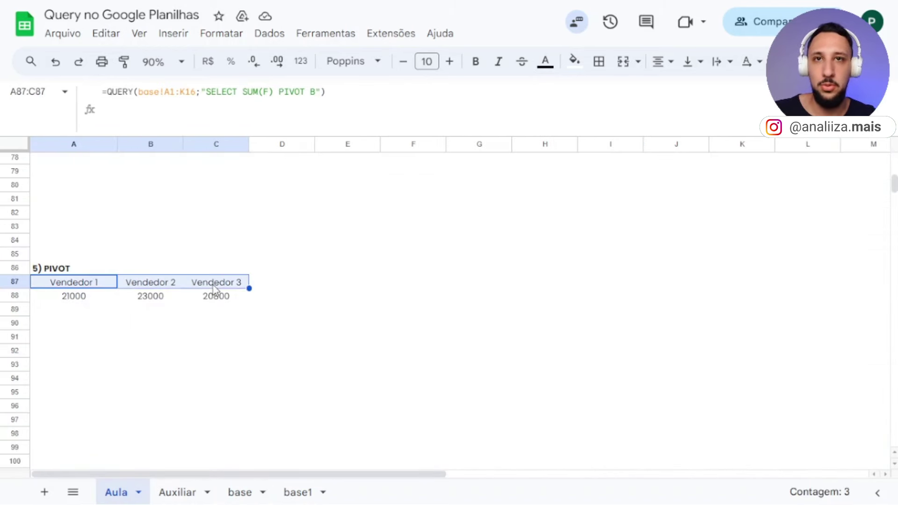
left_click(307, 322)
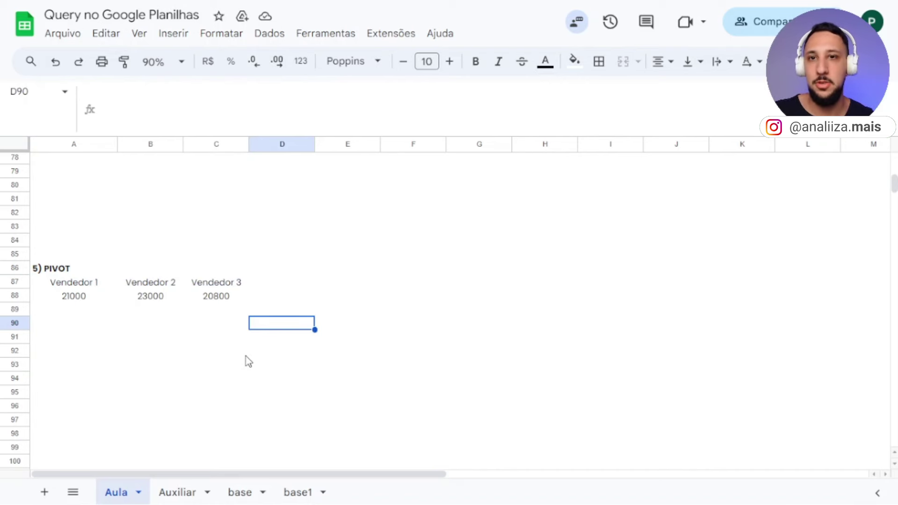
left_click(87, 287)
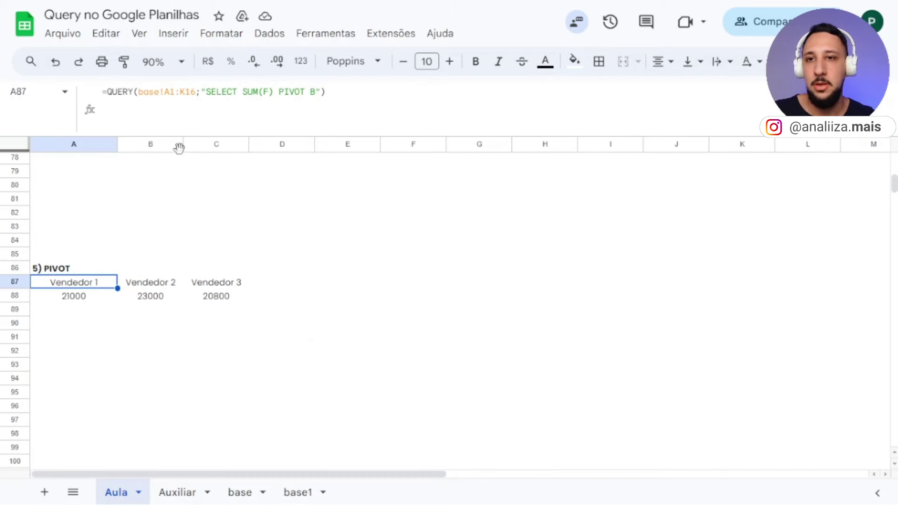
left_click_drag(207, 94, 239, 96)
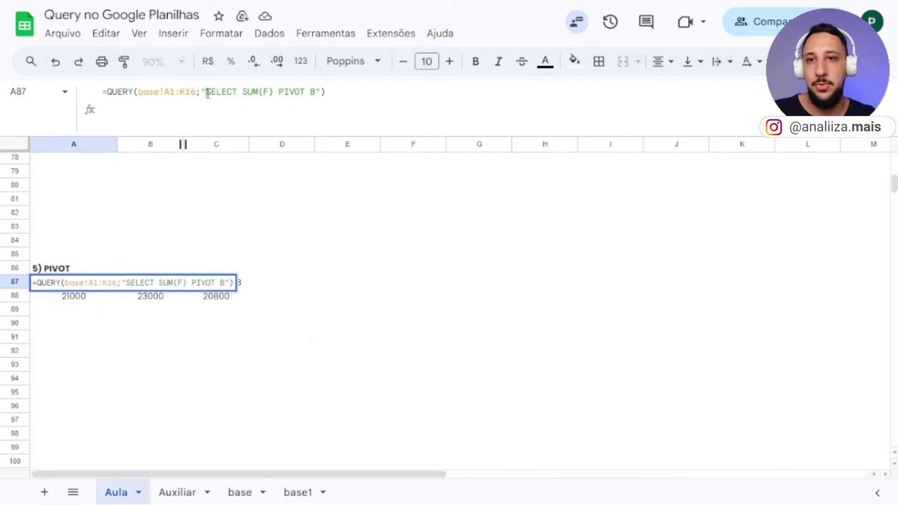
left_click(241, 94)
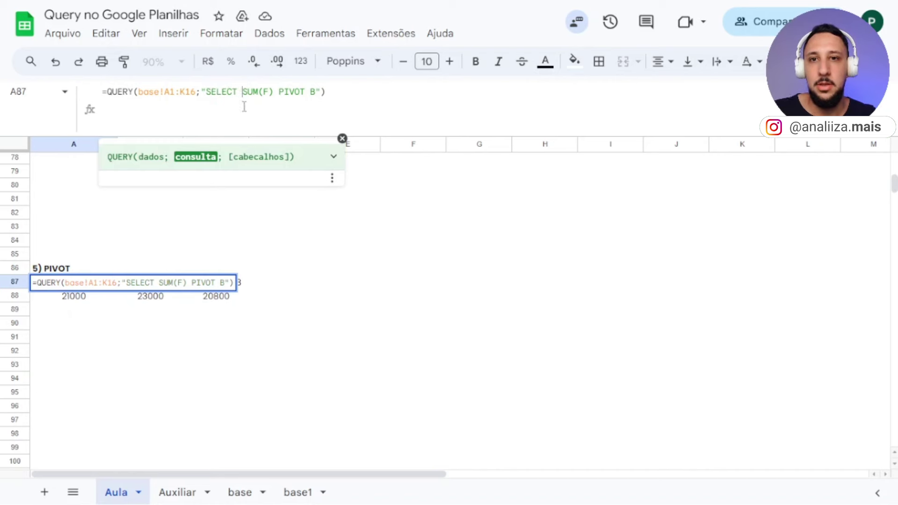
left_click_drag(243, 92, 273, 93)
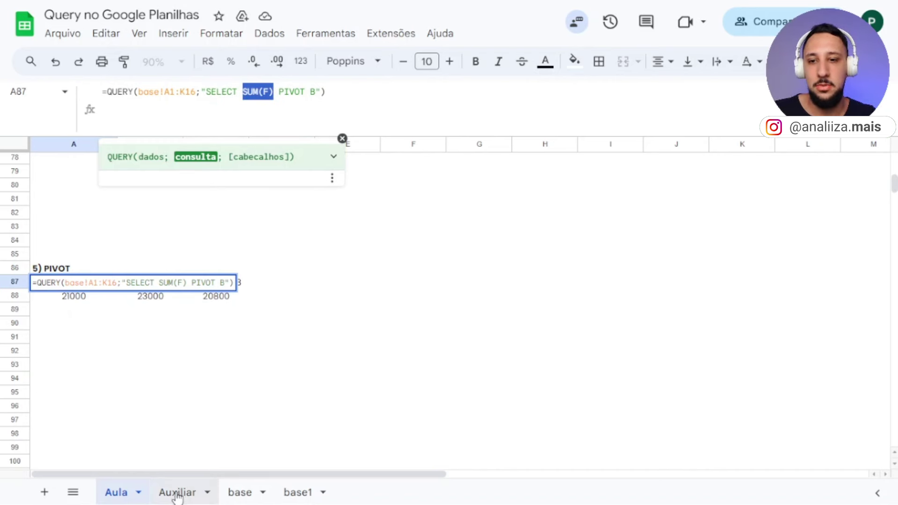
left_click(226, 497)
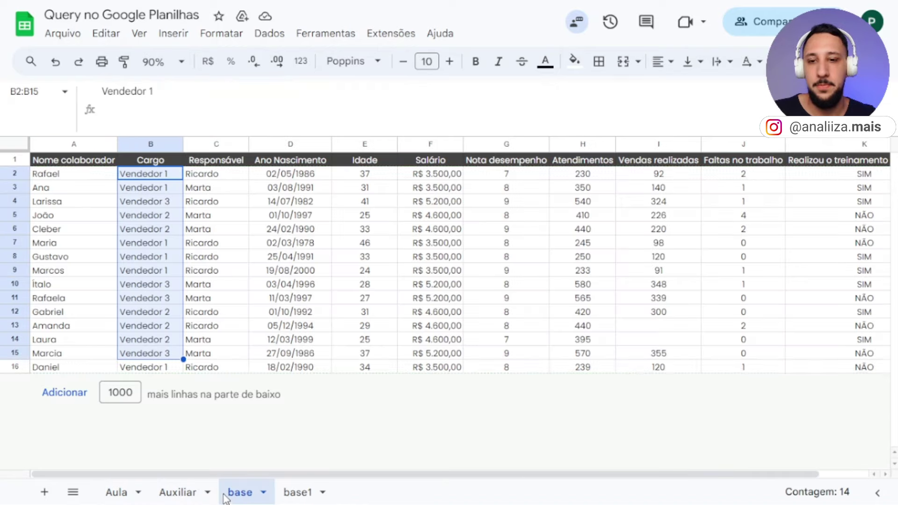
left_click(438, 144)
left_click(112, 495)
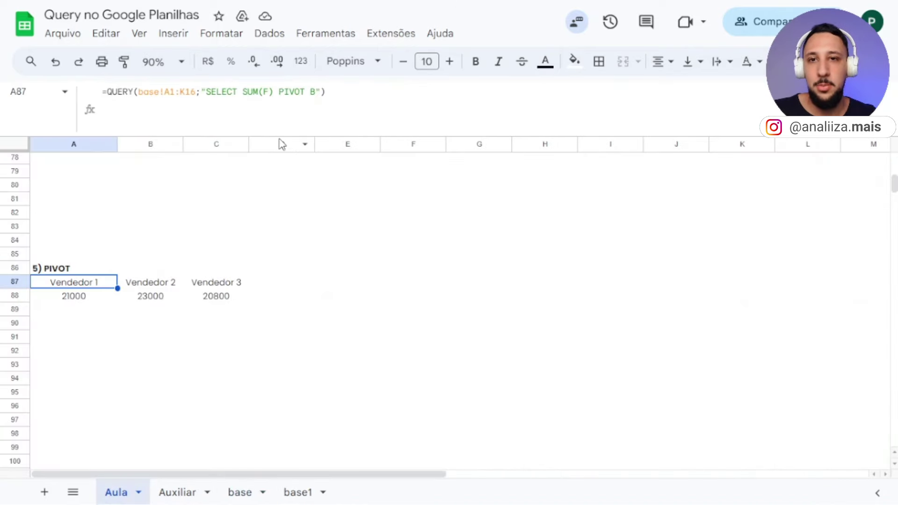
double_click(289, 92)
double_click(312, 91)
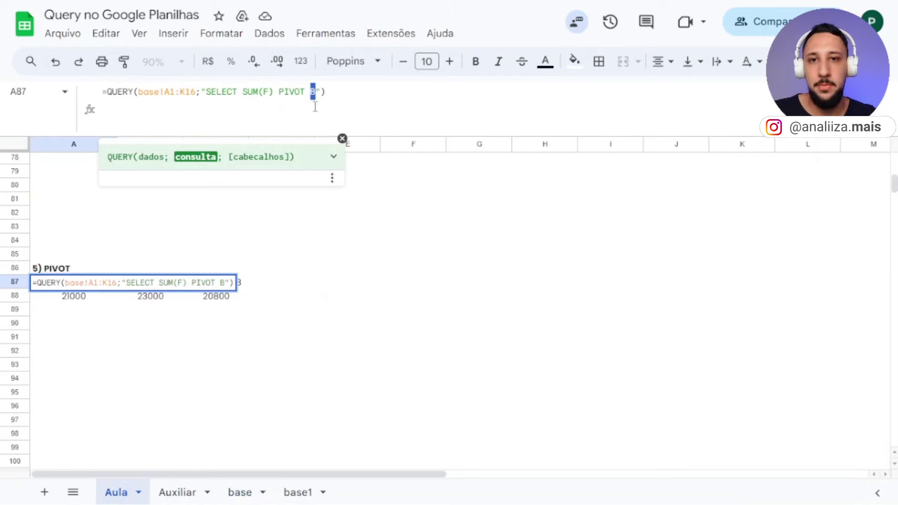
left_click(240, 493)
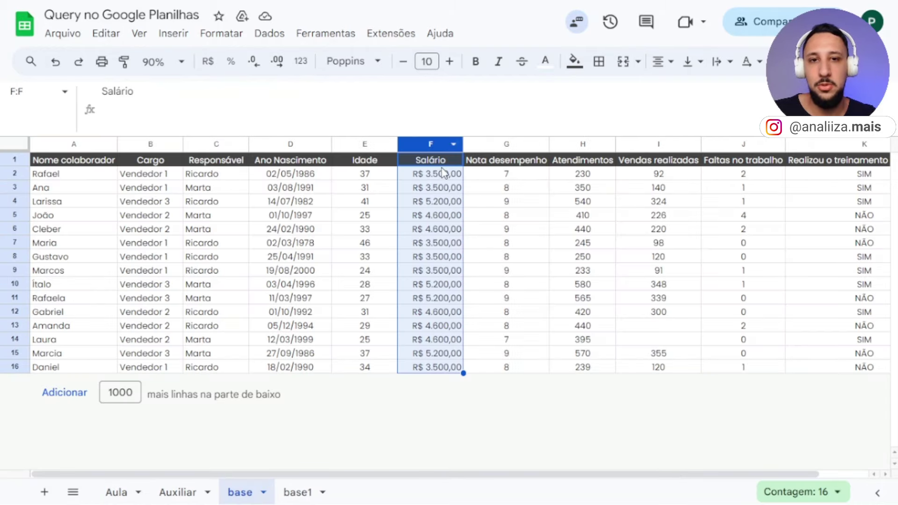
left_click_drag(438, 173, 435, 368)
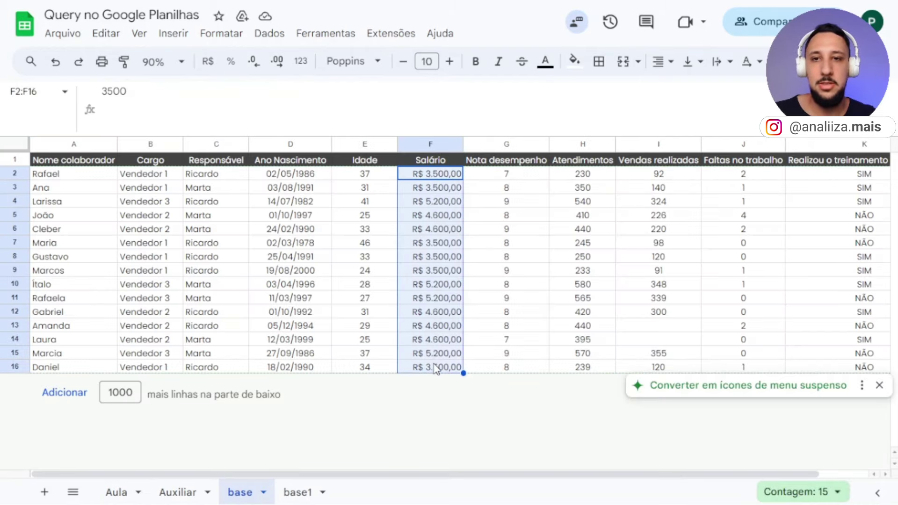
left_click(143, 145)
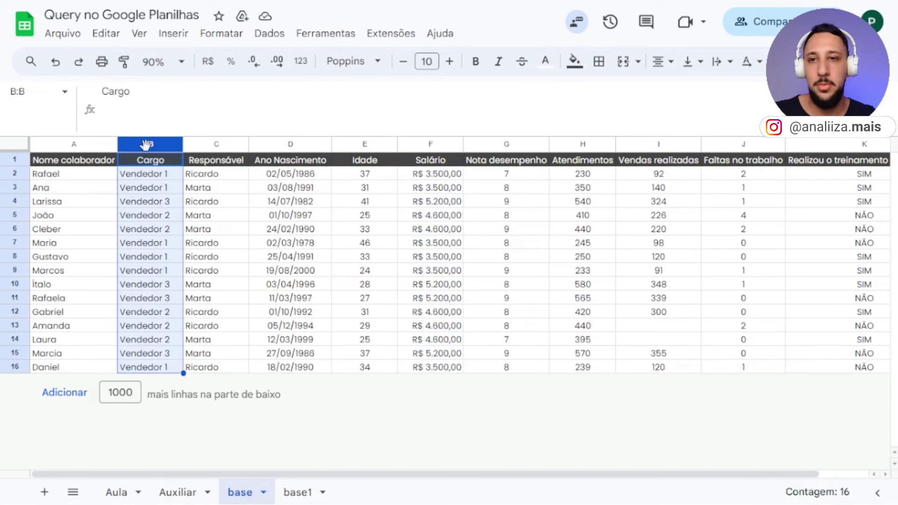
left_click(115, 493)
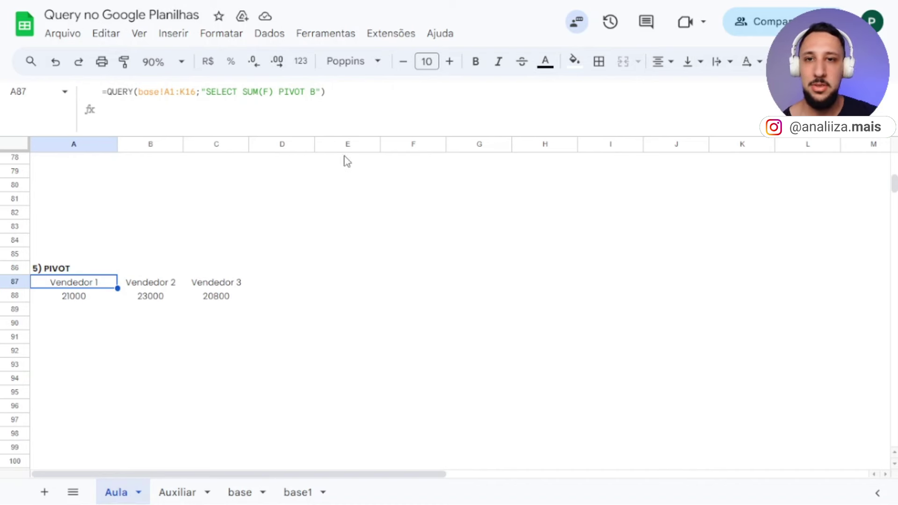
left_click(271, 92)
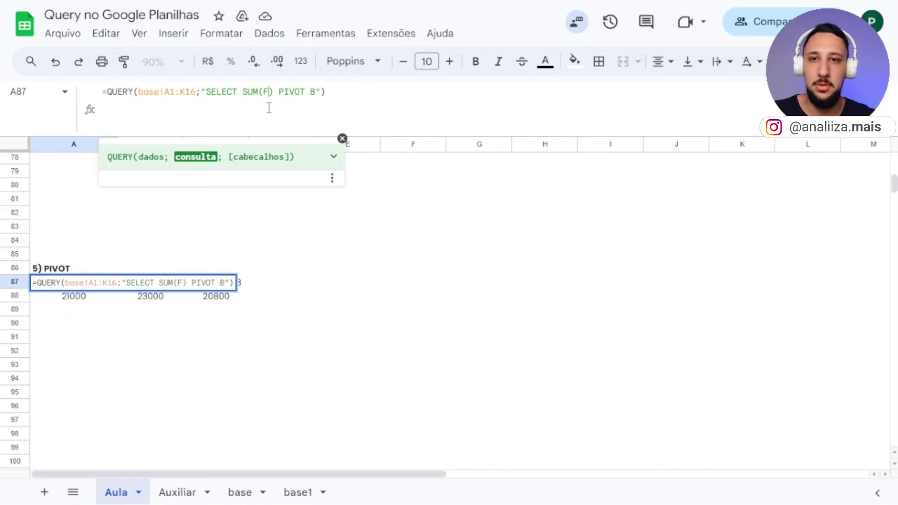
key("Escape")
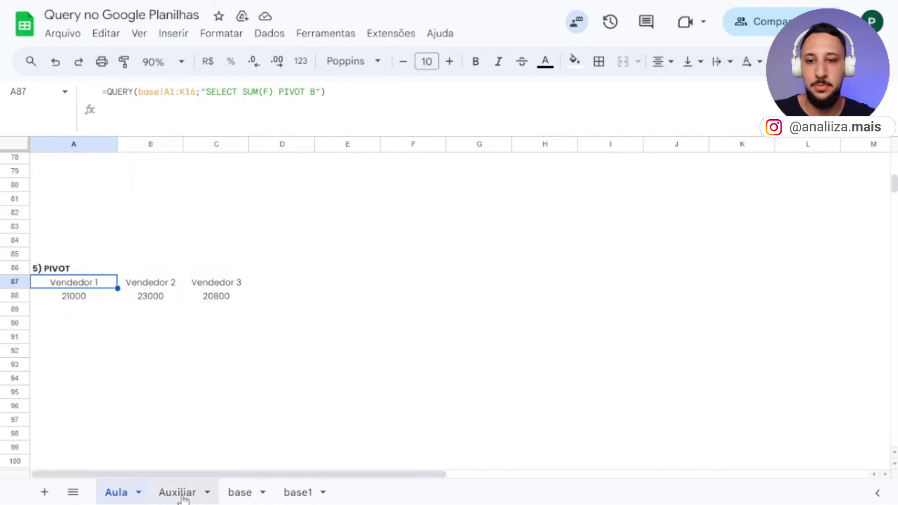
left_click(240, 492)
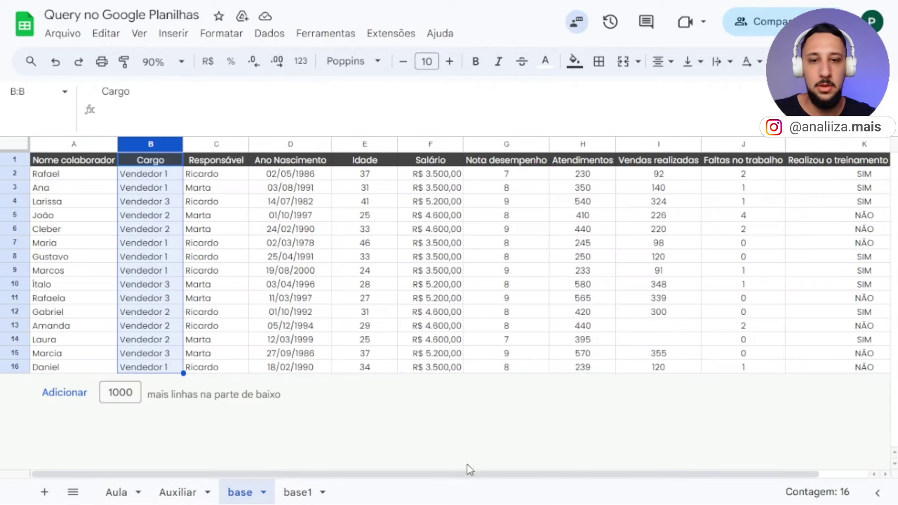
mouse_move(470, 473)
left_mouse_down()
mouse_move(551, 473)
mouse_move(366, 473)
left_mouse_up()
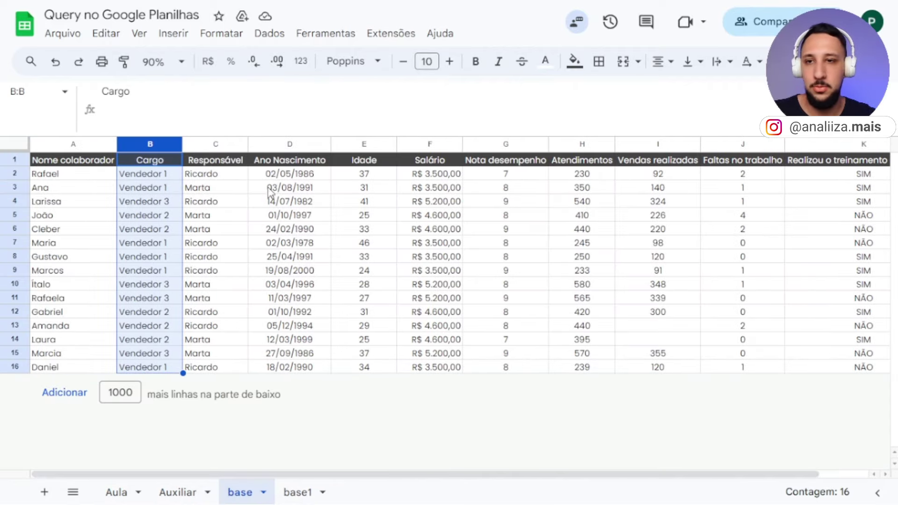
left_click(216, 145)
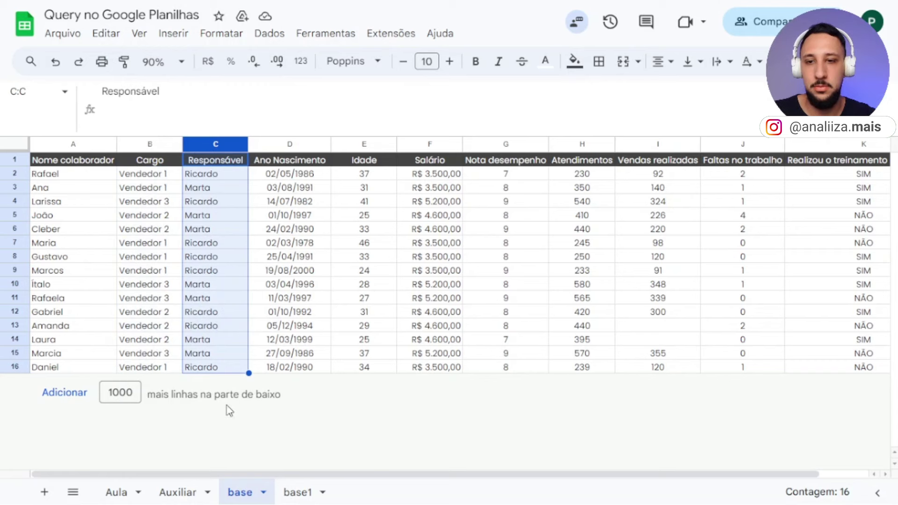
left_click(116, 492)
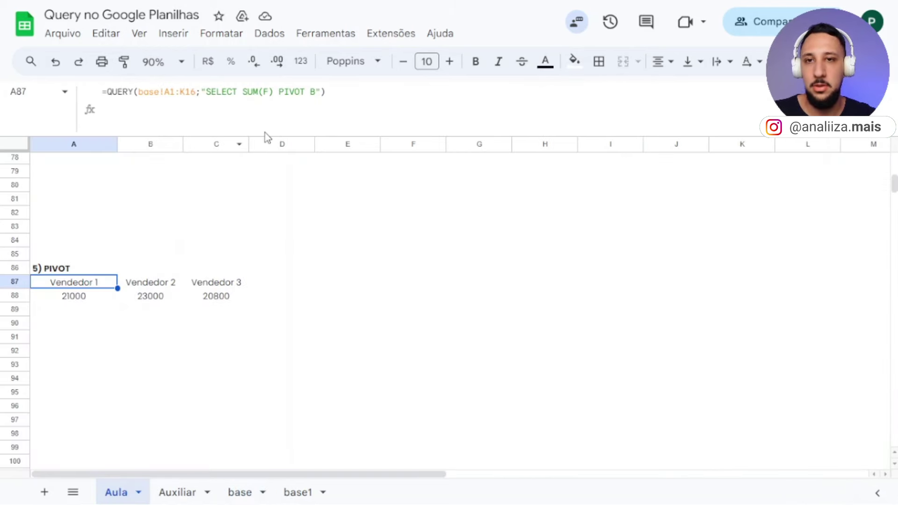
- Change the A87 query to PIVOT C, giving salary totals Marta 32900 and Ricardo 31900
left_click(270, 92)
double_click(313, 92)
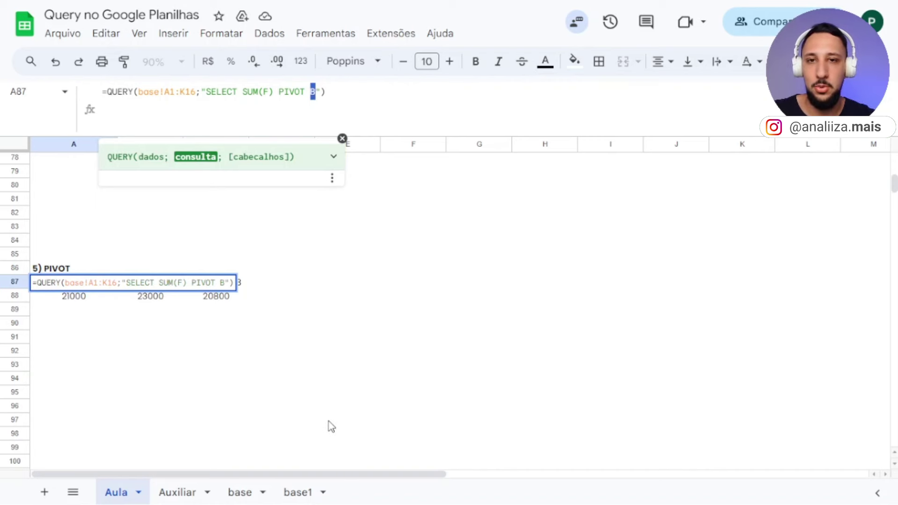
type("C")
key("Return")
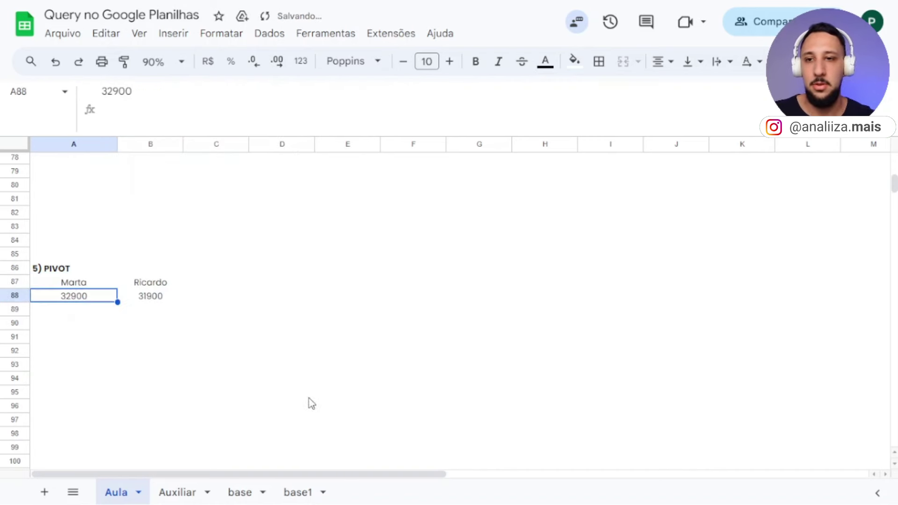
left_click(82, 283)
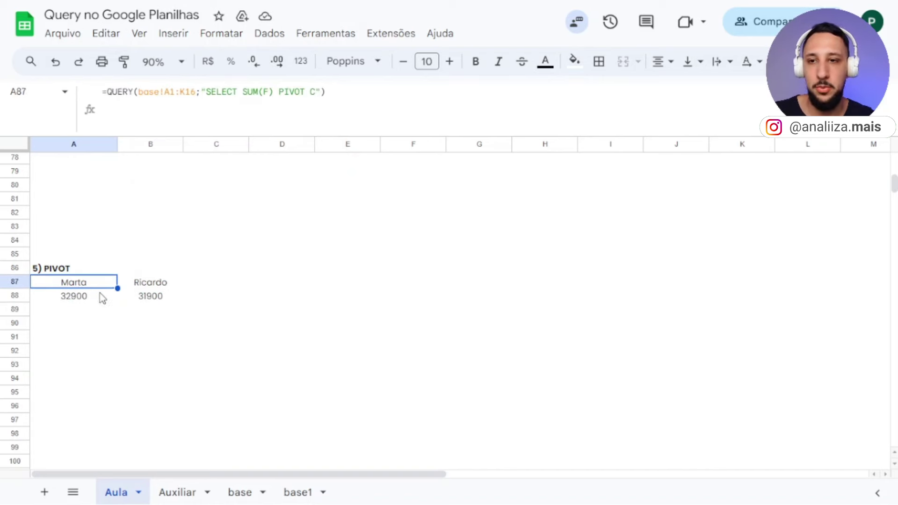
- Try currency formatting on the two pivot totals, then undo it
left_click_drag(100, 297, 150, 299)
left_click(208, 66)
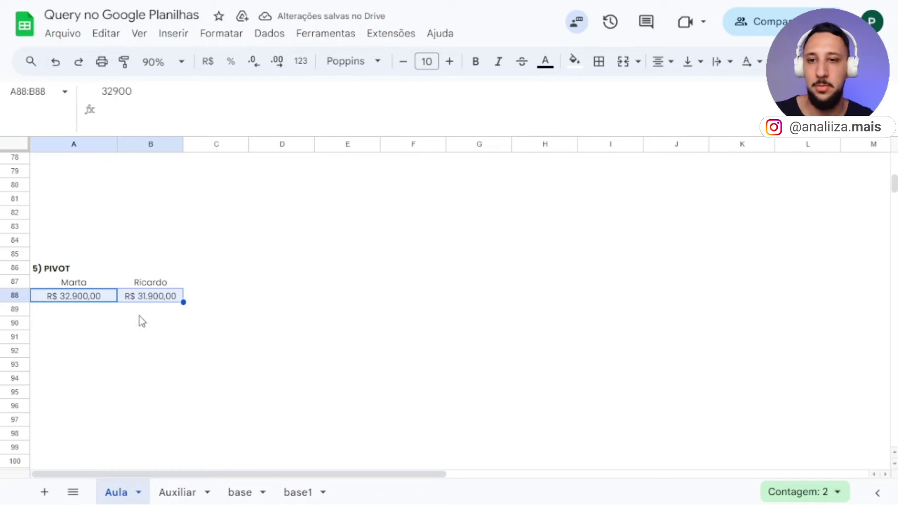
key("ctrl+z")
left_click(221, 337)
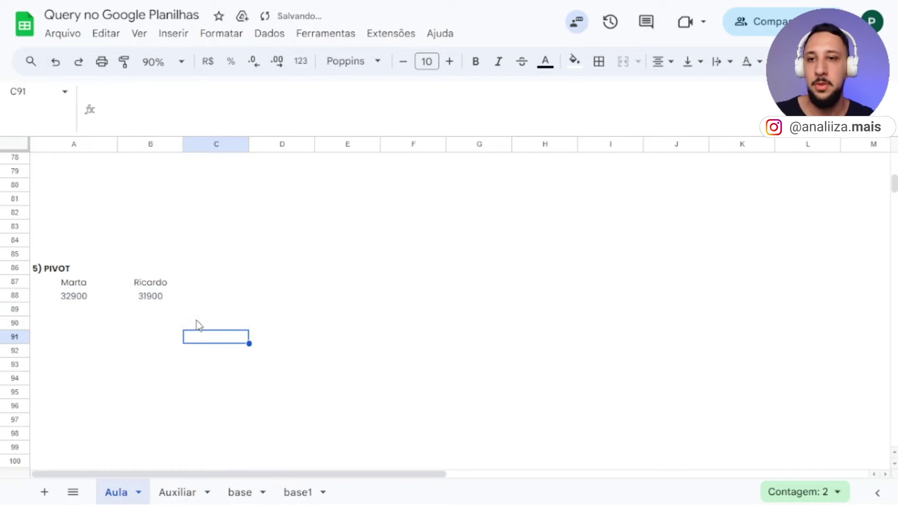
- Review the A87 pivot formula and check the base and base1 sheets' columns before returning to Aula
left_click(74, 287)
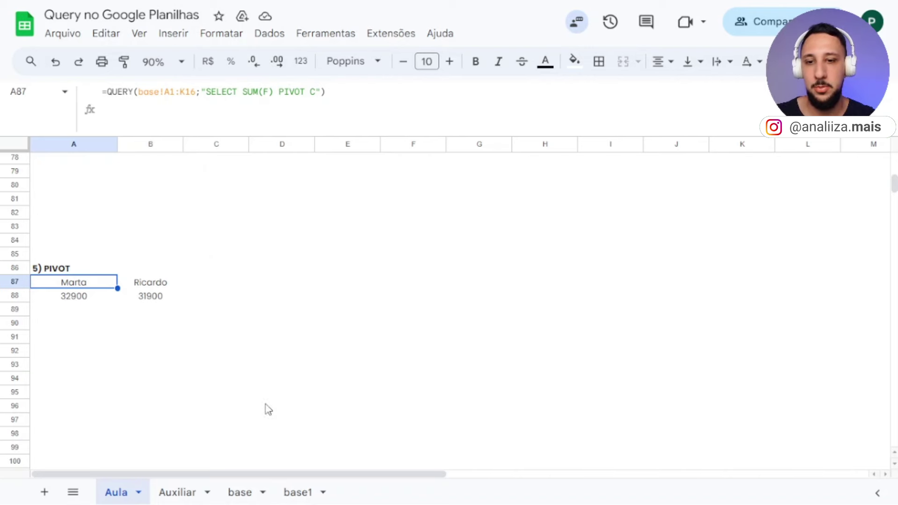
left_click(296, 92)
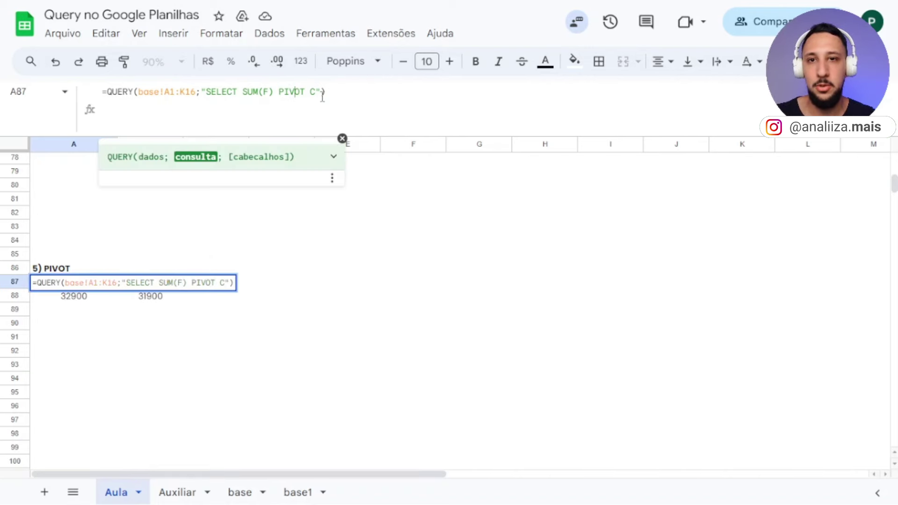
key("Escape")
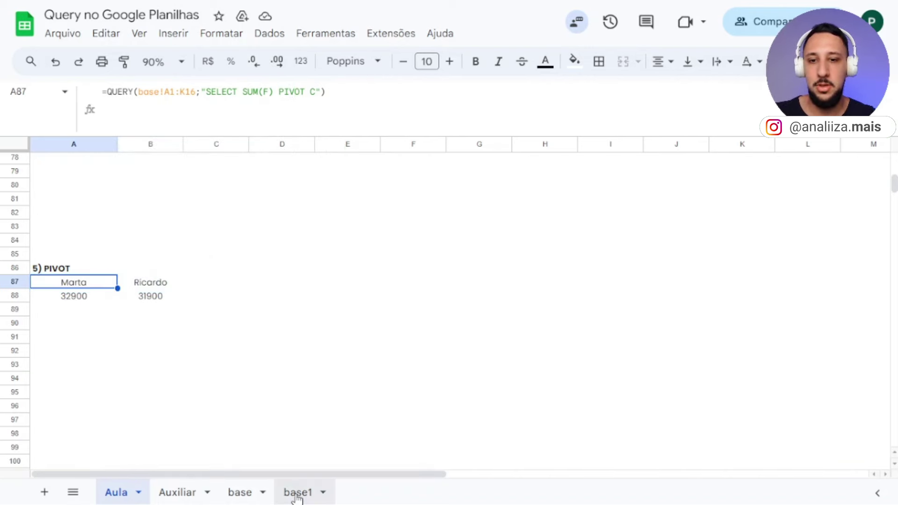
left_click(298, 493)
left_click(241, 493)
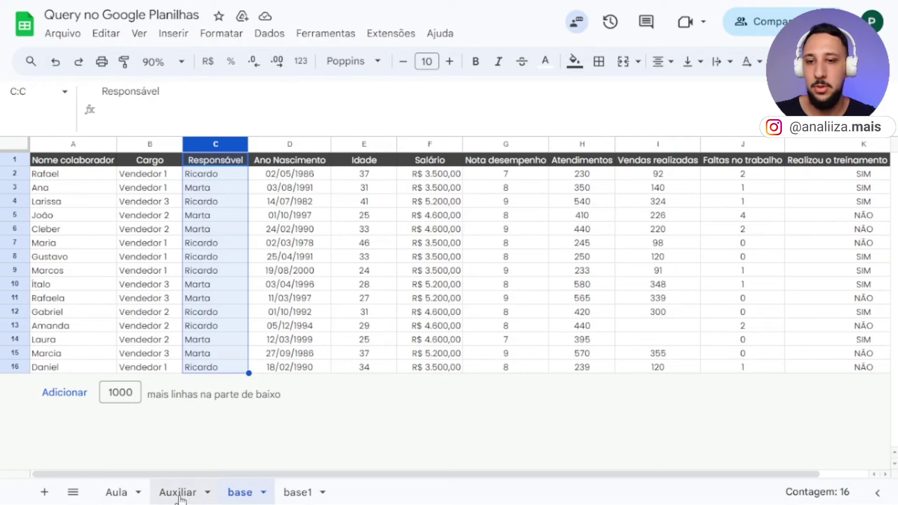
left_click(116, 492)
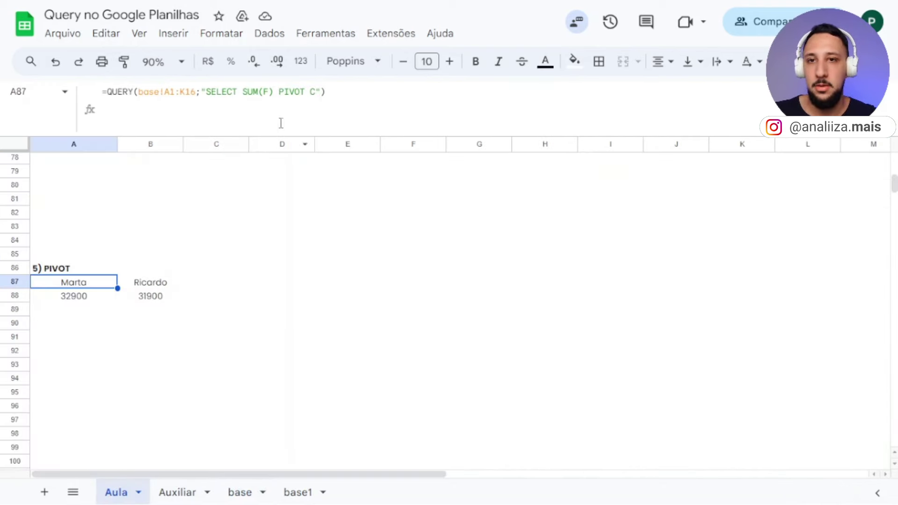
- Extend the A87 query to PIVOT C, B and review the six Responsável–Cargo header cells
left_click(317, 92)
type(",")
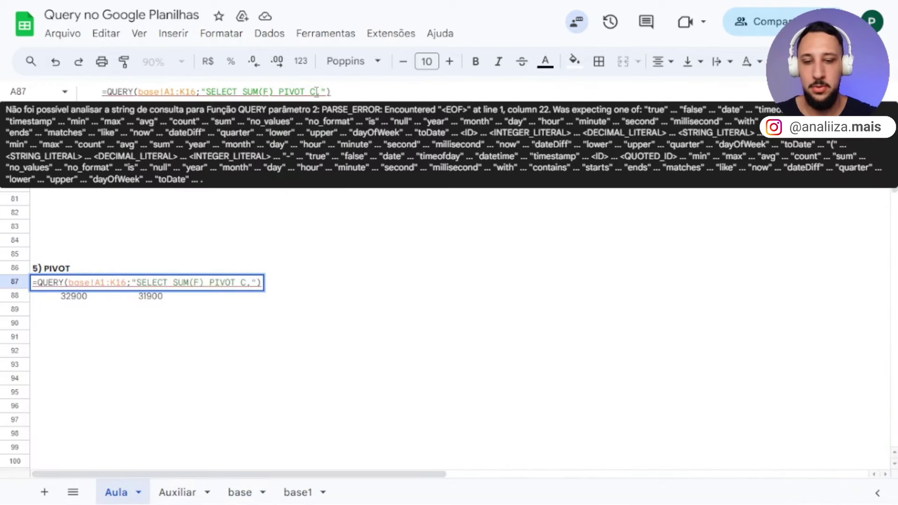
type(" B")
key("Return")
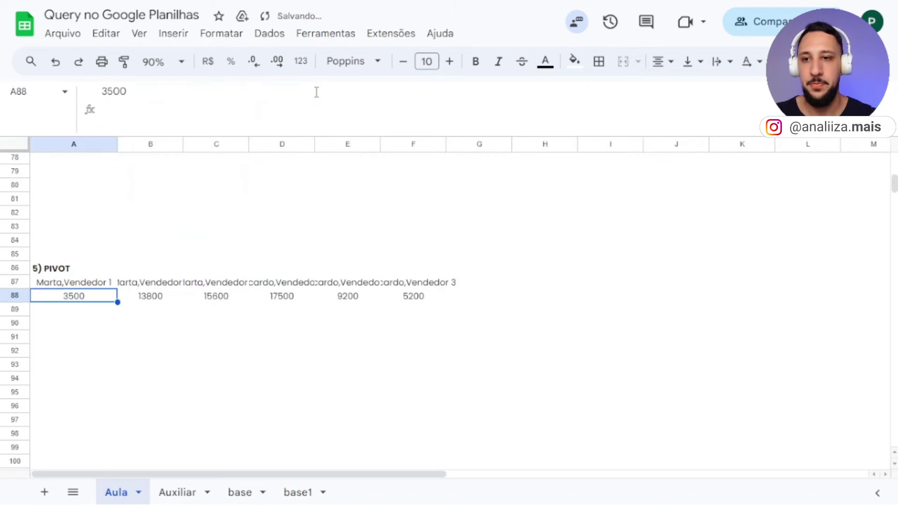
left_click(112, 270)
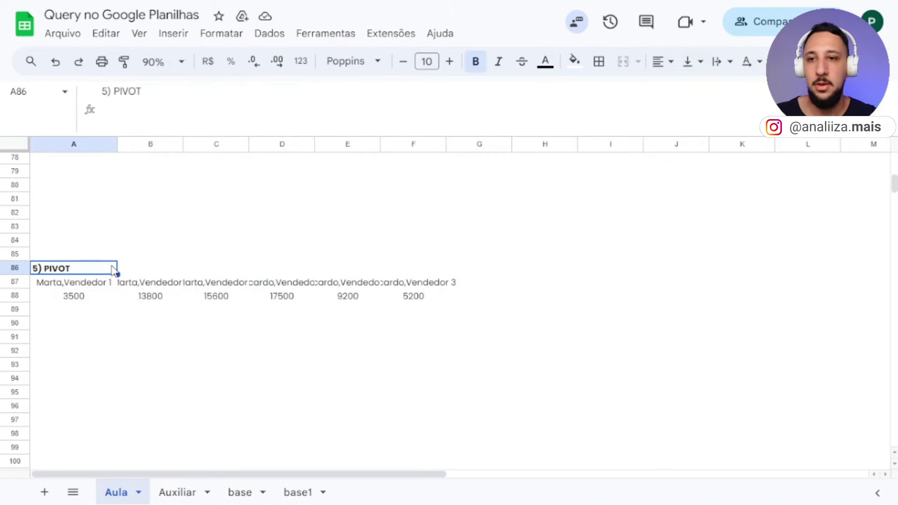
left_click(73, 286)
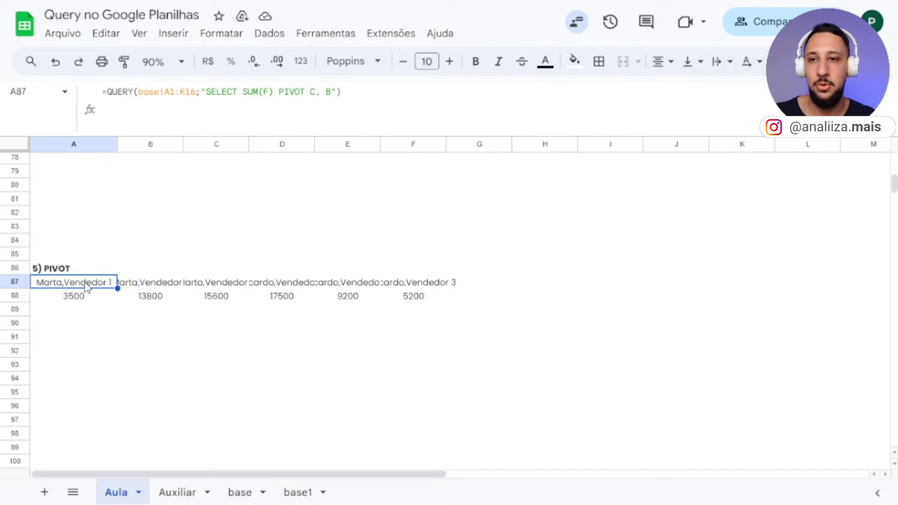
left_click(151, 284)
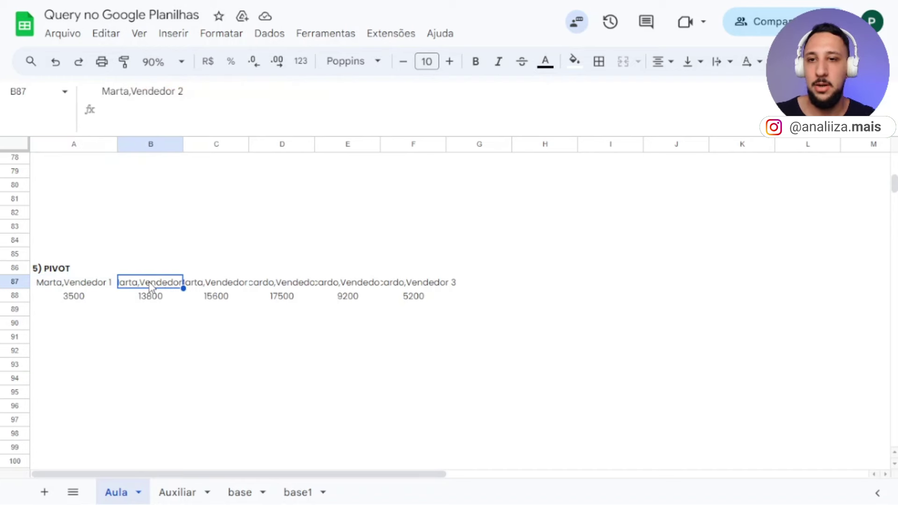
left_click_drag(214, 283, 446, 286)
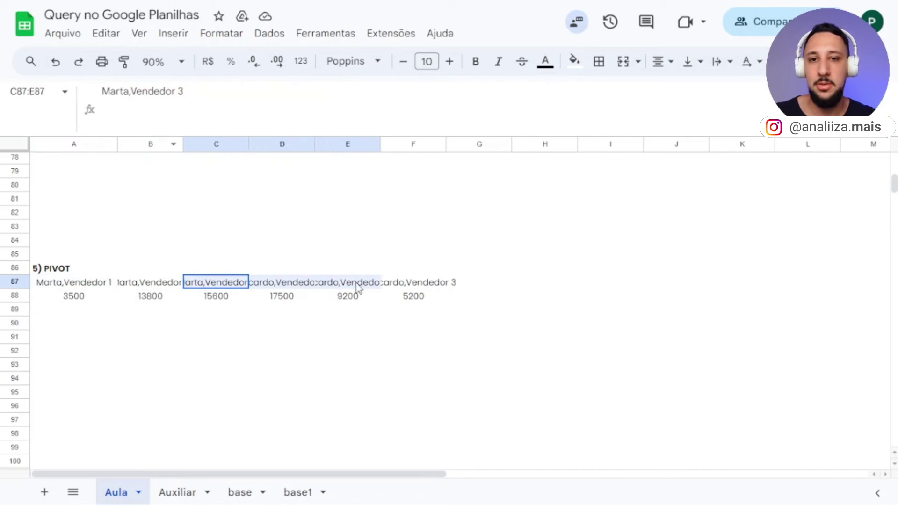
left_click(326, 343)
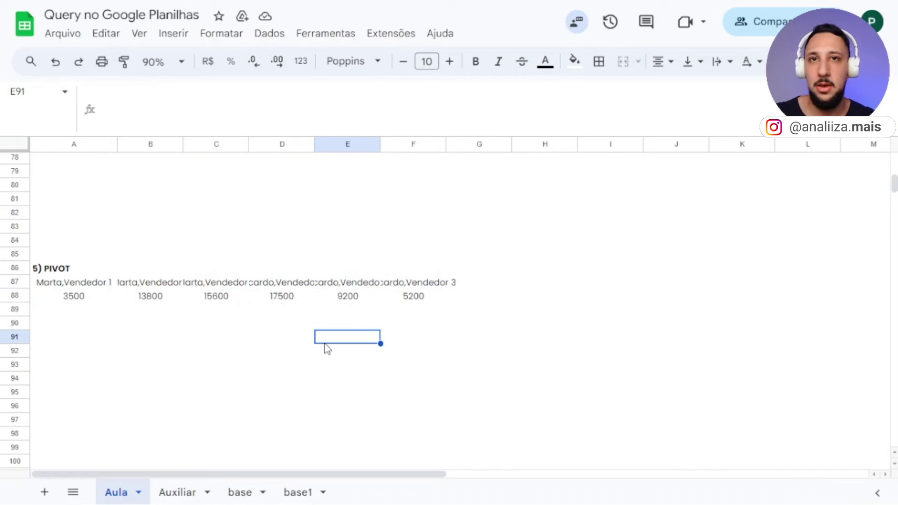
- Scroll the Aula sheet down to just above section 6
scroll(261, 275, "down", 5)
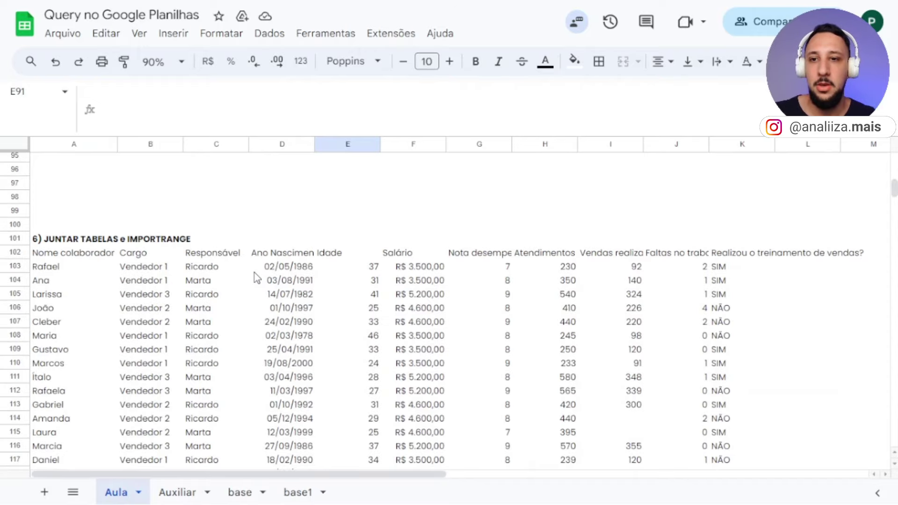
scroll(257, 274, "down", 2)
scroll(254, 274, "down", 3)
scroll(254, 274, "up", 5)
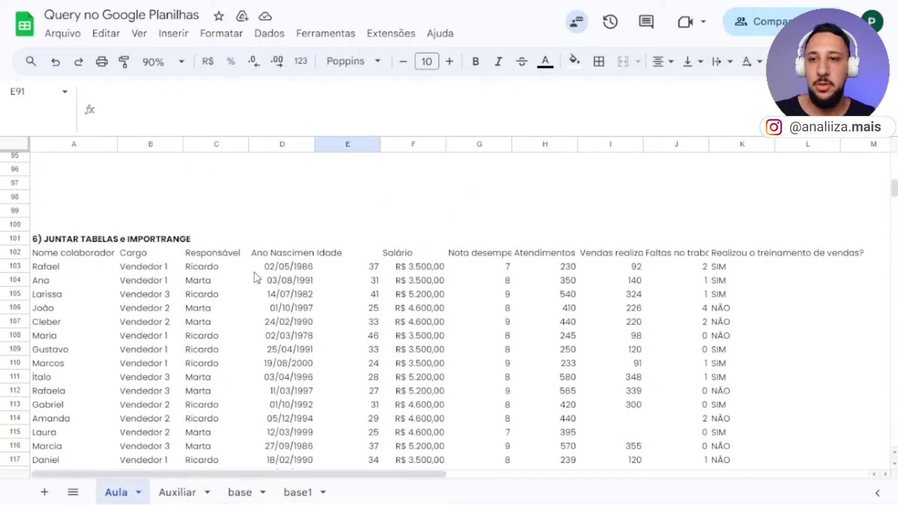
left_click(112, 198)
left_click(60, 226)
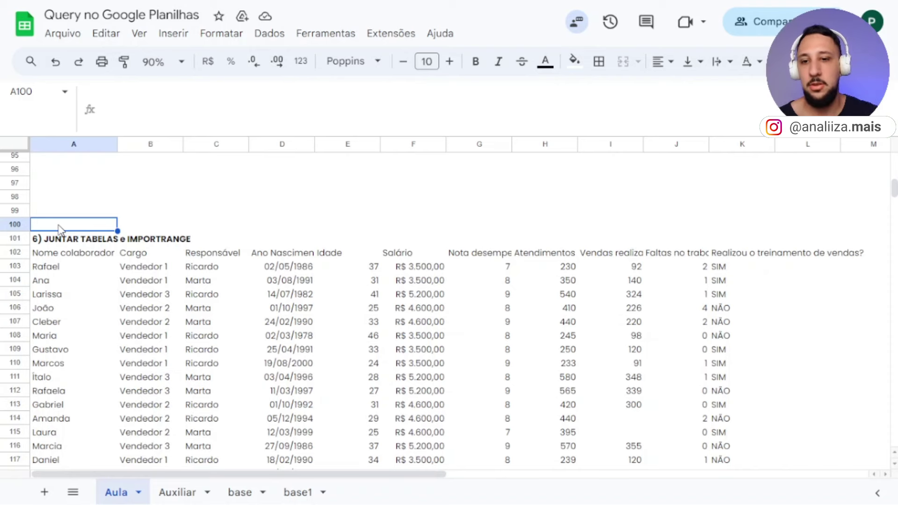
- Compare the base and base1 sheets by switching back and forth between them
left_click(239, 492)
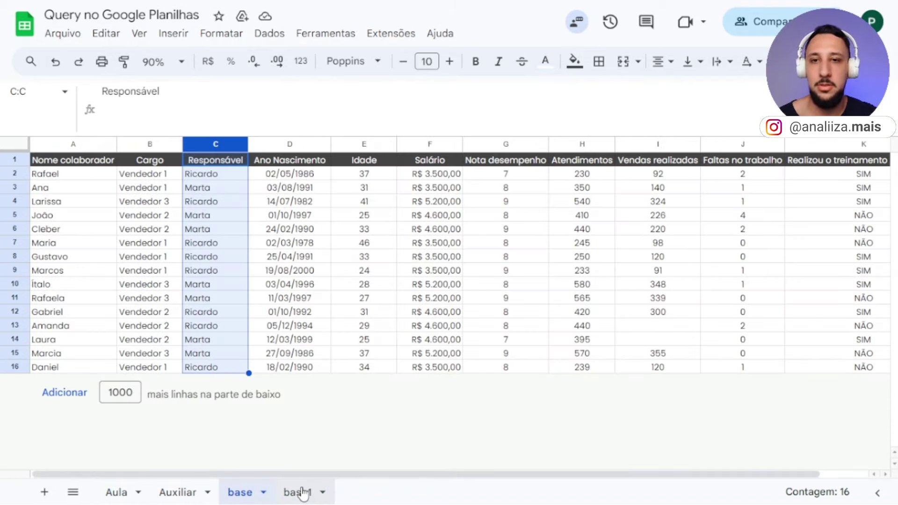
left_click(302, 492)
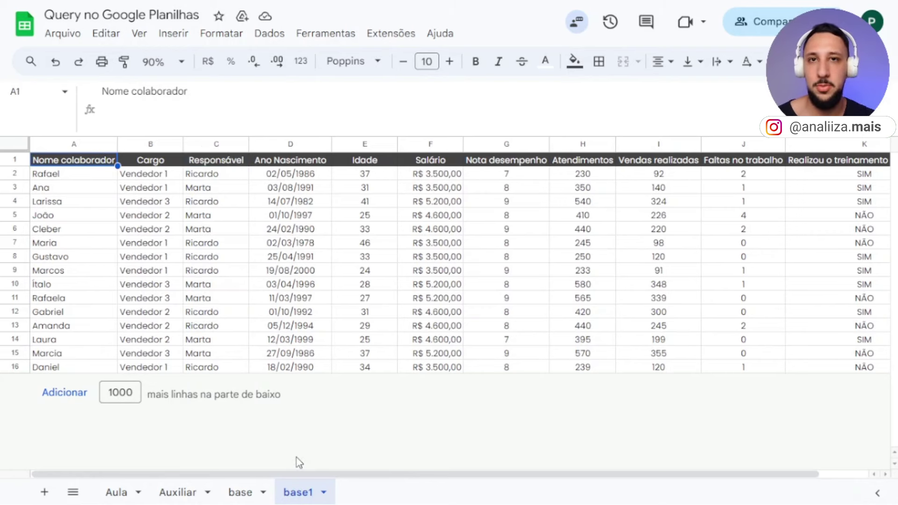
left_click(239, 493)
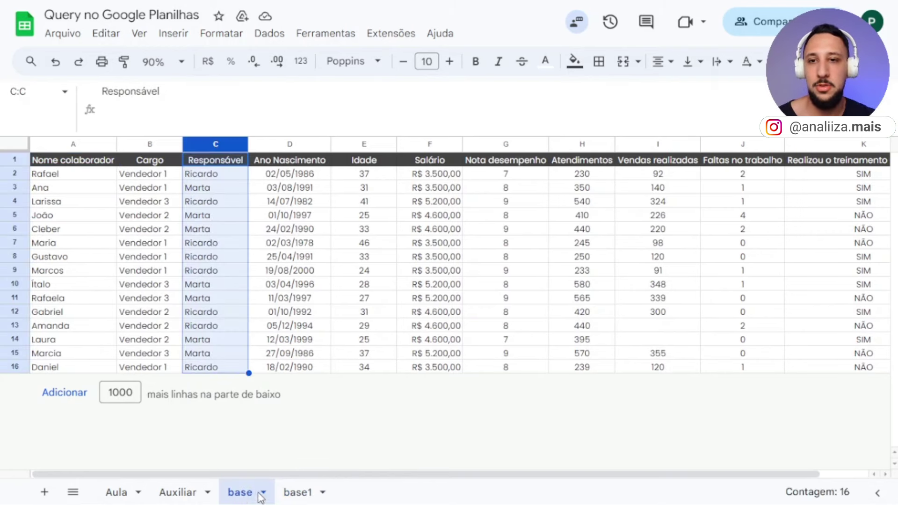
left_click(299, 492)
left_click(244, 494)
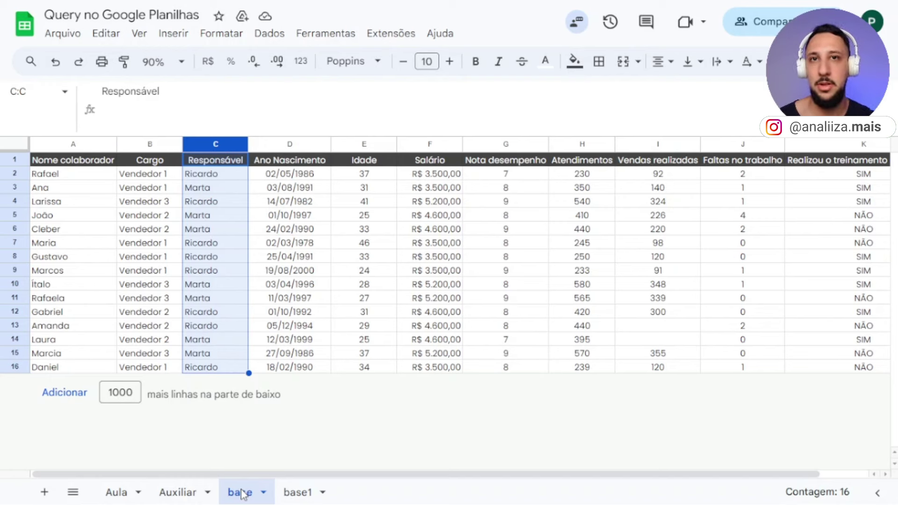
- Go to the A102 joined-tables formula and highlight its first QUERY and the base!A1:K16 range
left_click(117, 494)
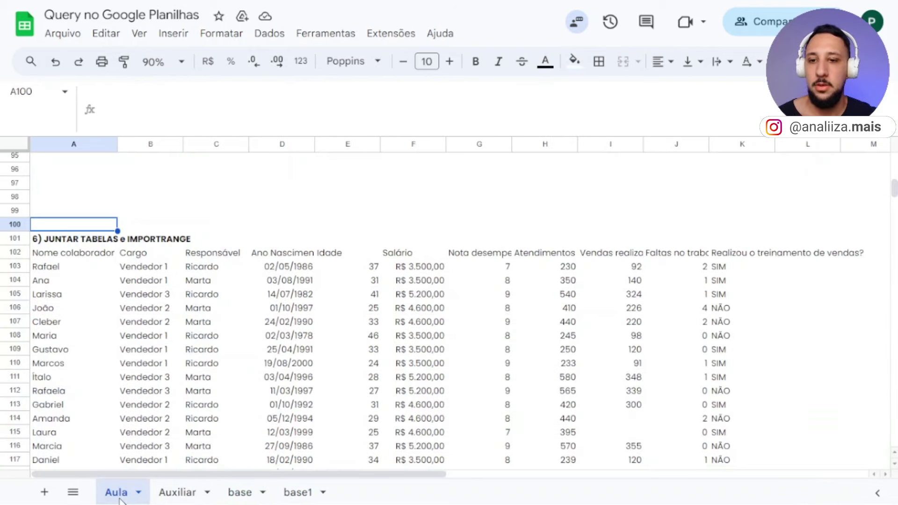
left_click(74, 241)
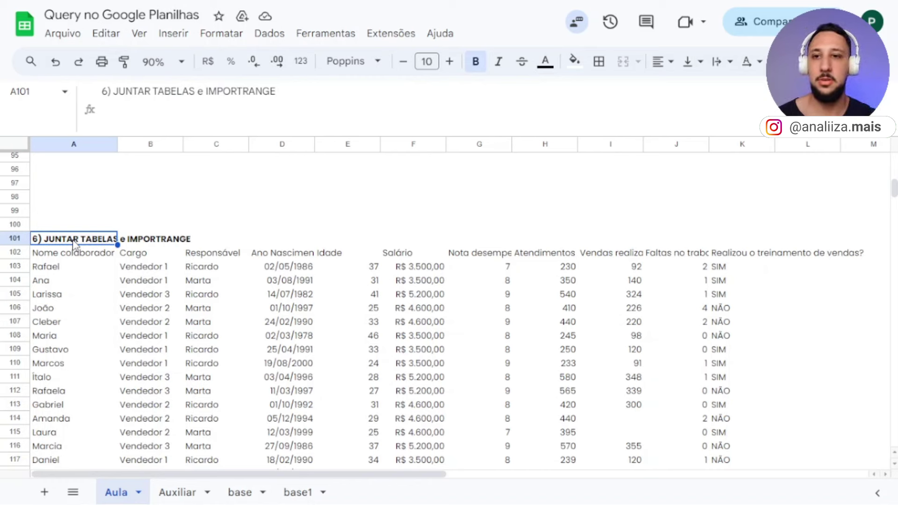
left_click(148, 243)
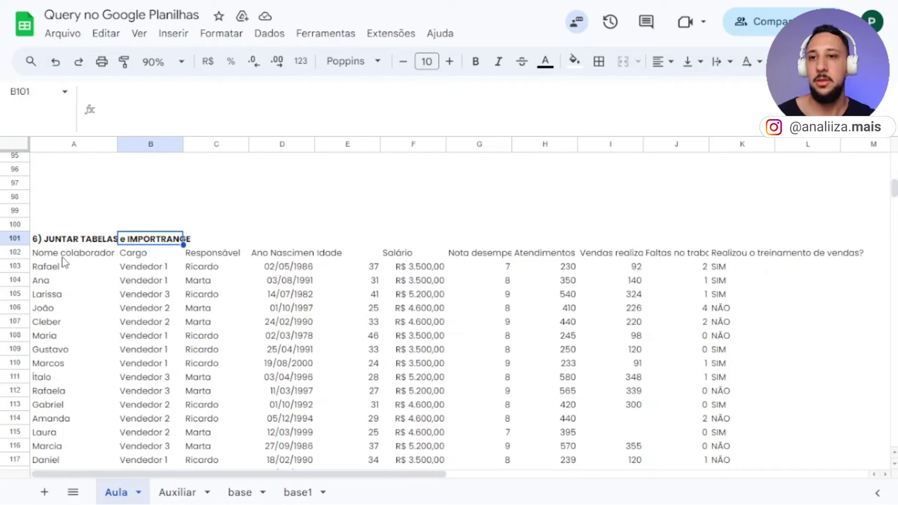
key("Left")
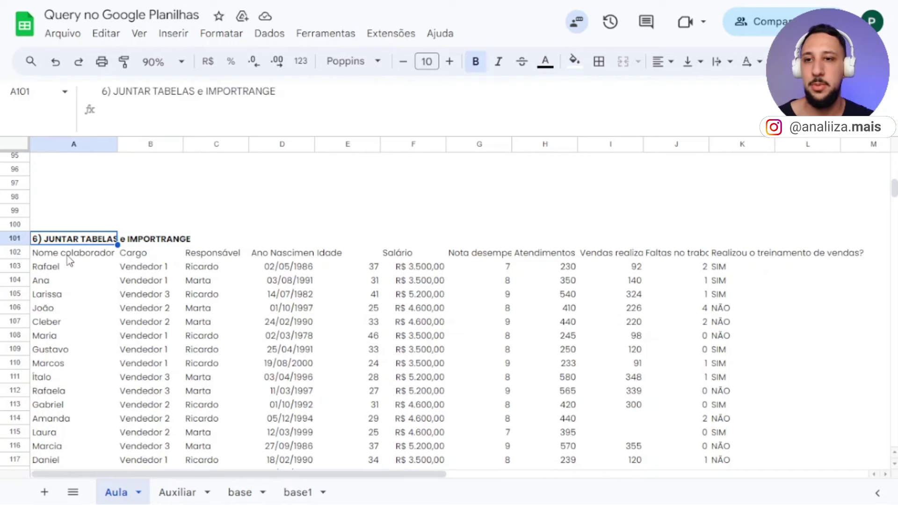
key("Down")
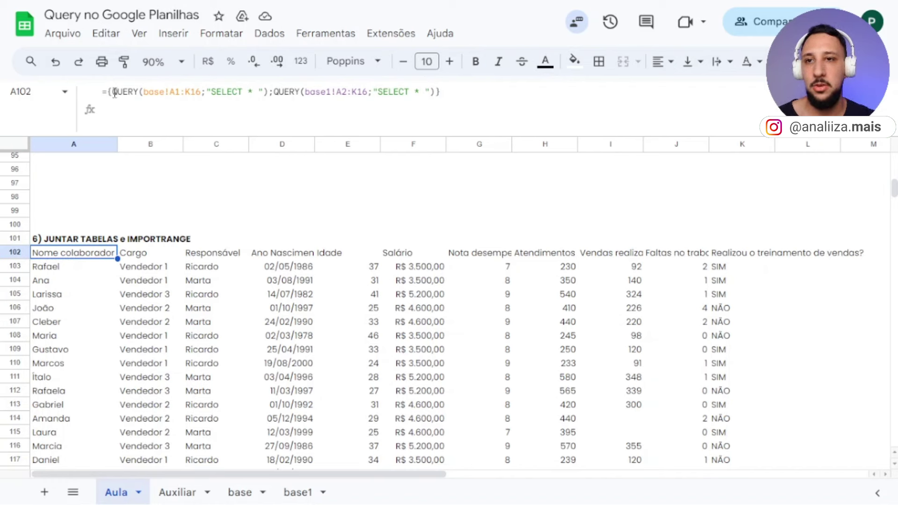
left_click_drag(114, 92, 141, 92)
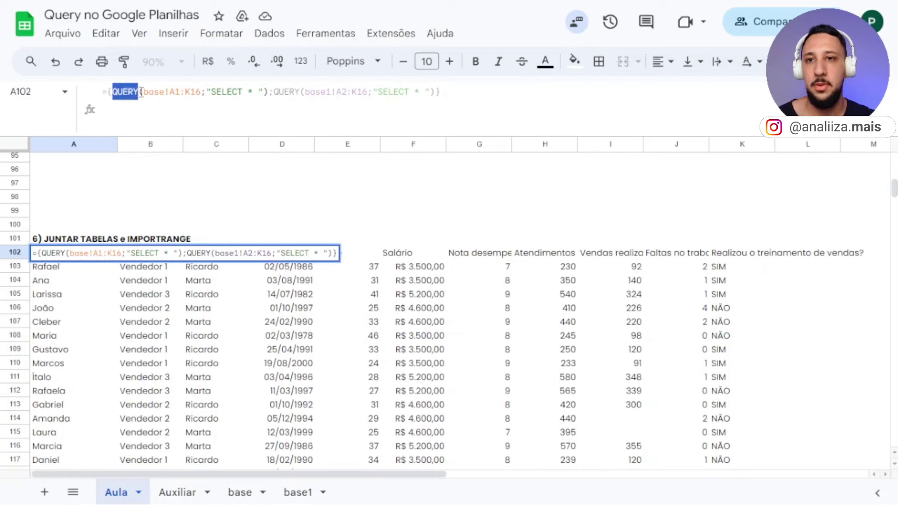
left_click_drag(143, 91, 175, 92)
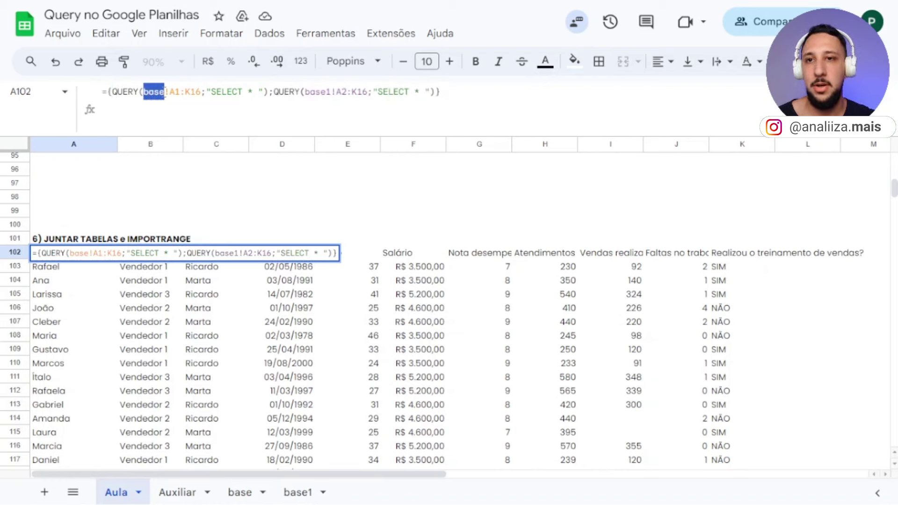
- Check the base sheet, then walk through the formula's SELECT *, opening brace, semicolon and second QUERY
left_click(240, 495)
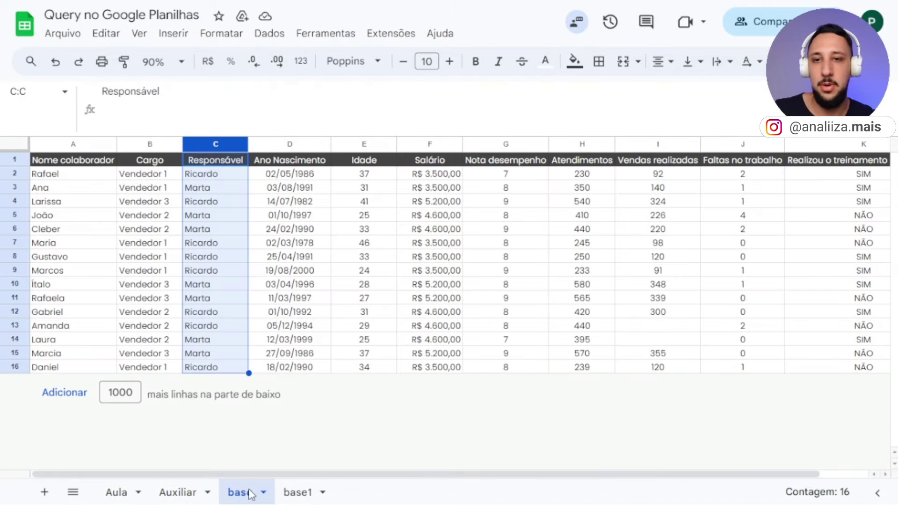
left_click(116, 492)
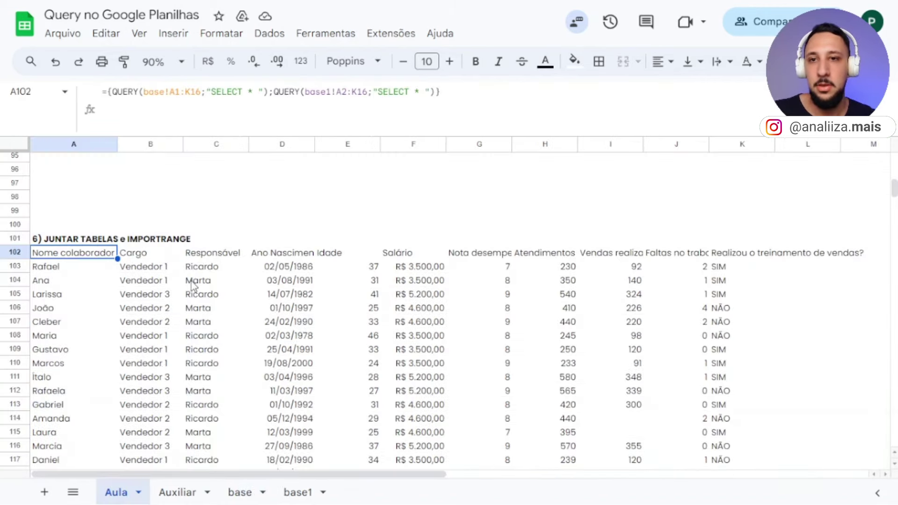
left_click_drag(212, 91, 255, 92)
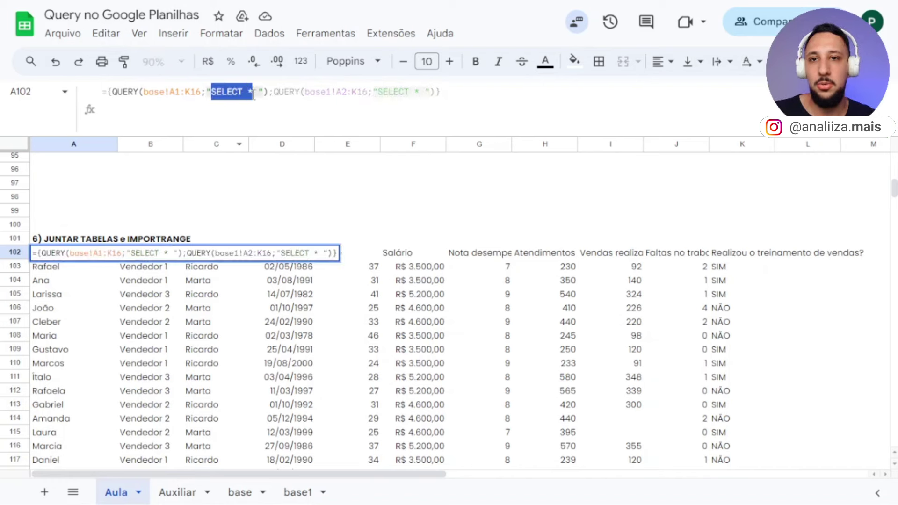
left_click(252, 92)
key("Right")
key("Right")
key("Right")
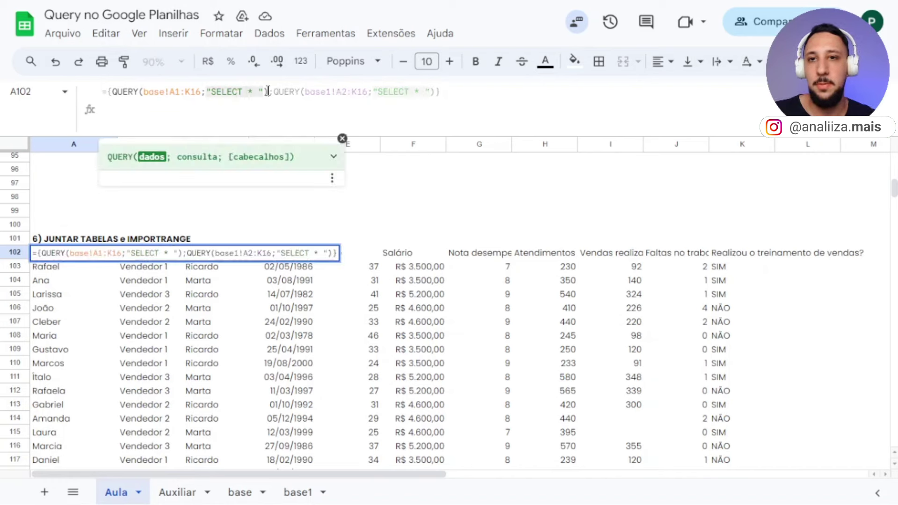
key("Right")
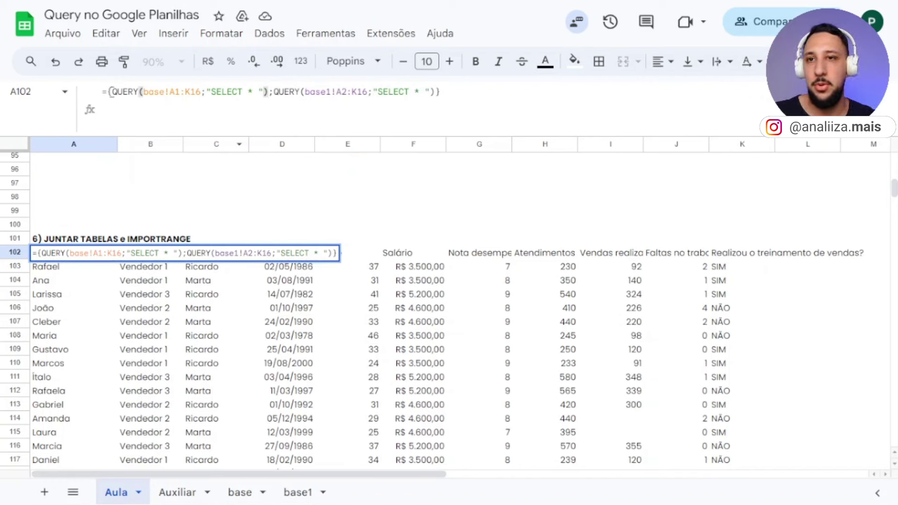
left_click_drag(108, 92, 112, 91)
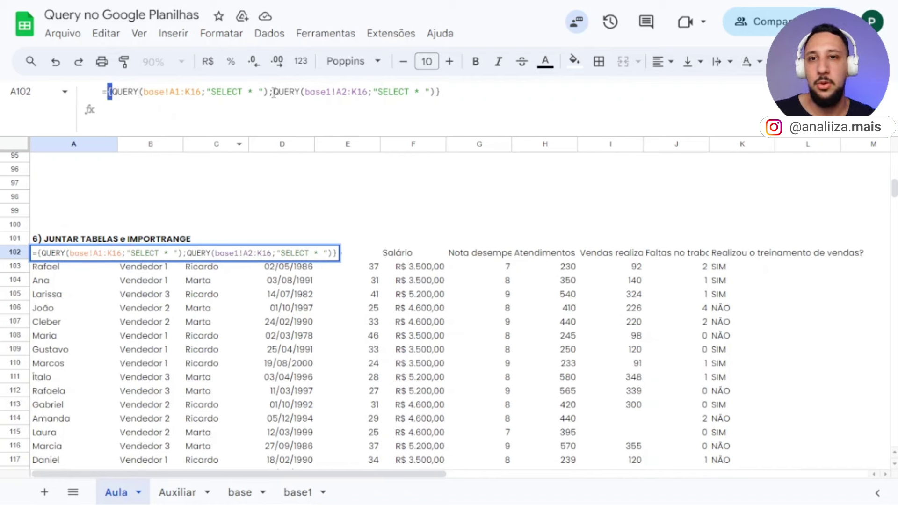
left_click_drag(274, 92, 270, 92)
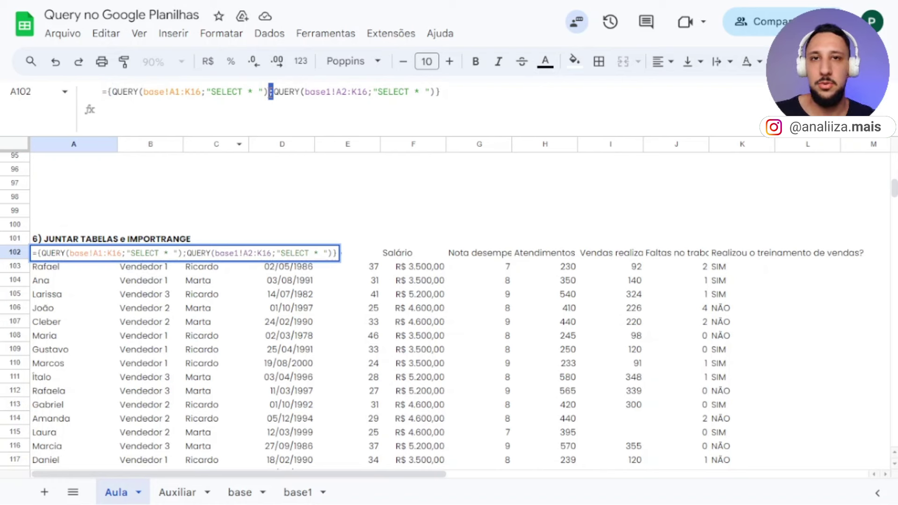
left_click(276, 92)
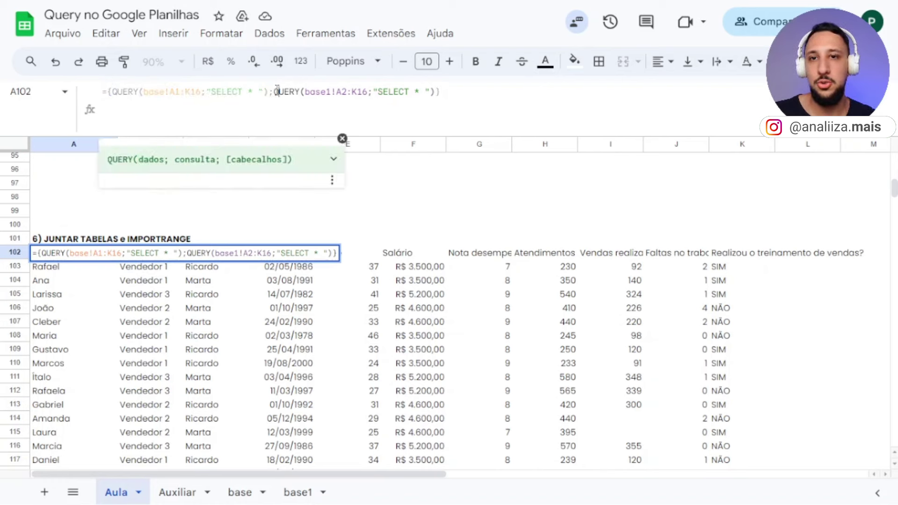
left_click_drag(275, 92, 326, 92)
left_click(305, 92)
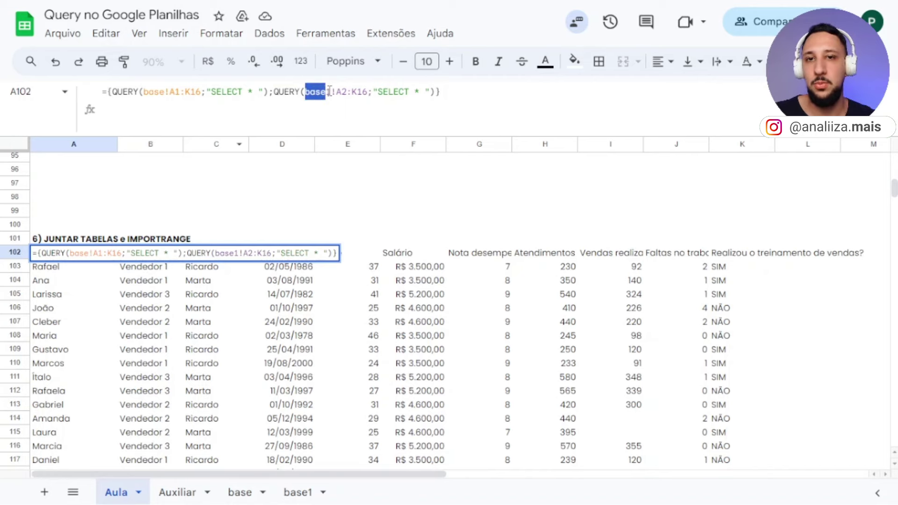
- Check base1's header and data rows against the row-2 start of its range in the formula
left_click(300, 495)
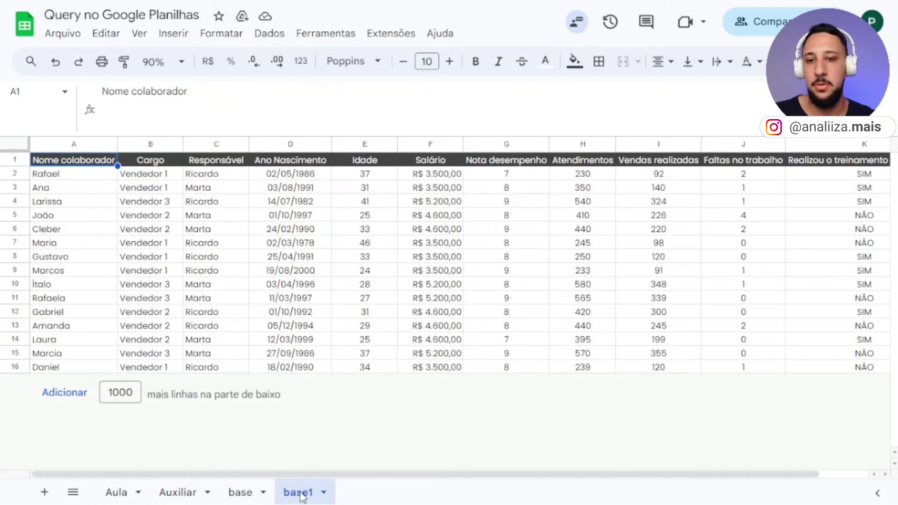
left_click(117, 494)
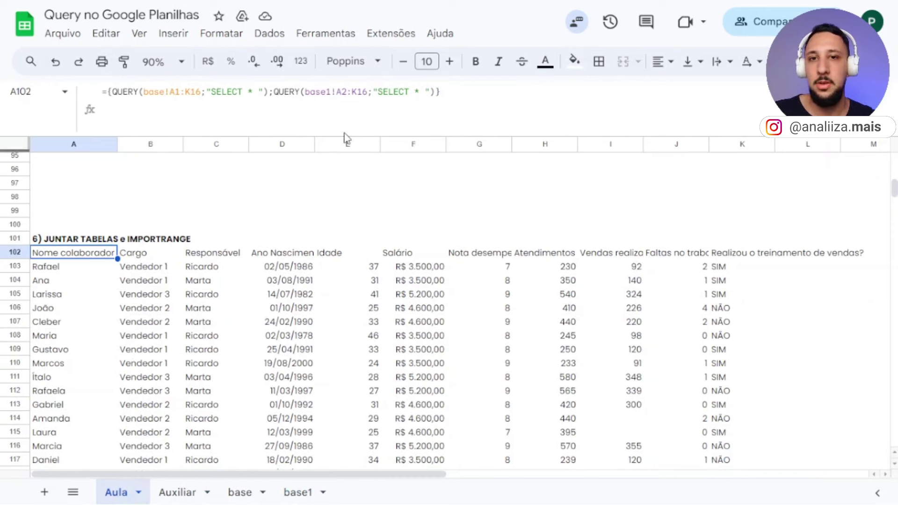
left_click(343, 92)
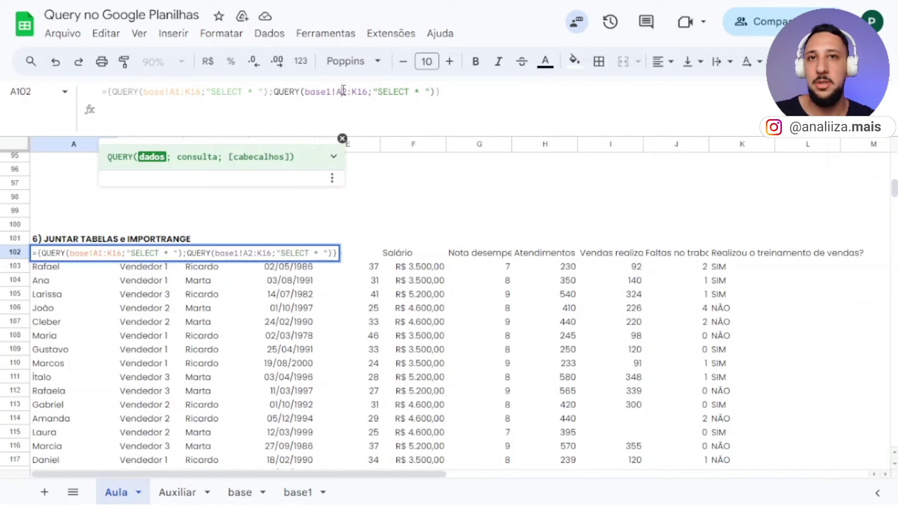
left_click_drag(343, 91, 348, 90)
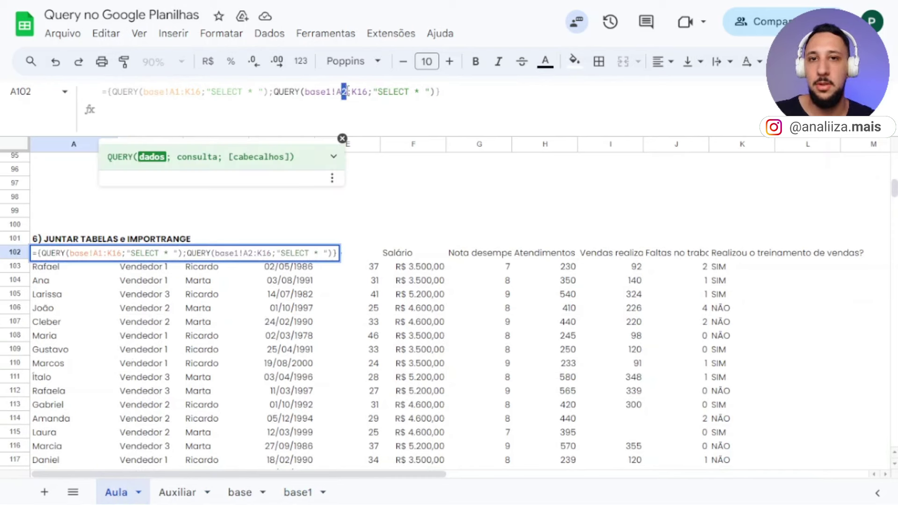
key("Escape")
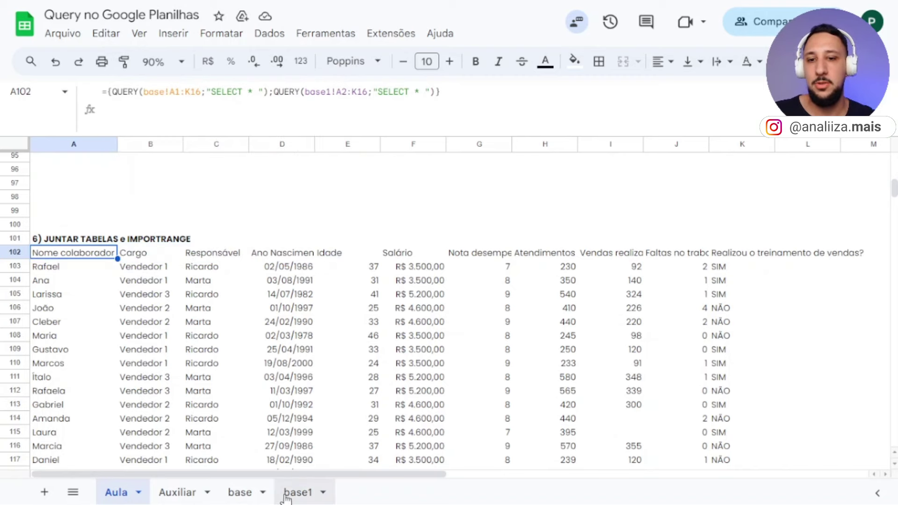
left_click(298, 492)
left_click(16, 160)
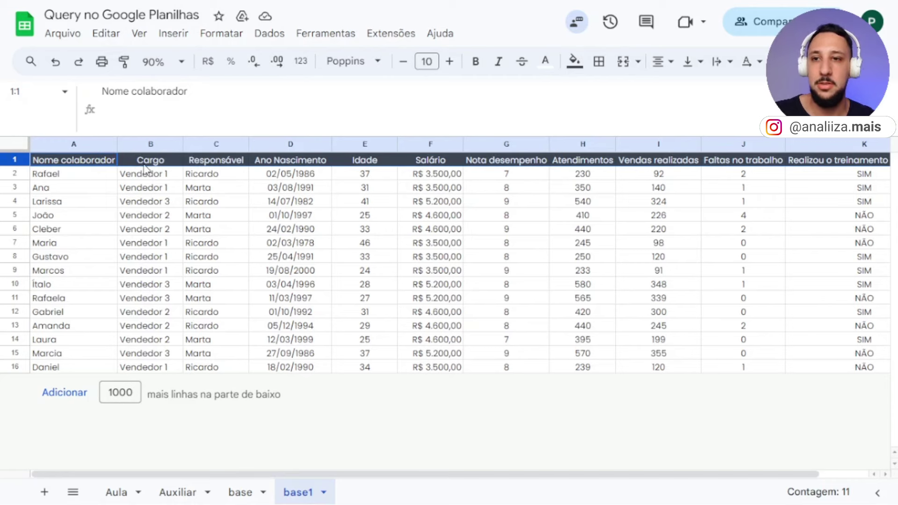
left_click_drag(15, 177, 16, 311)
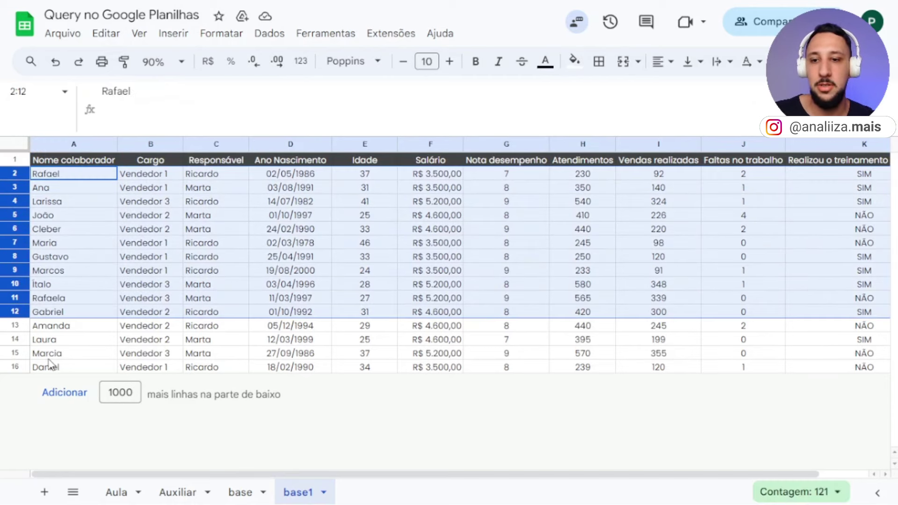
left_click(119, 496)
left_click(384, 91)
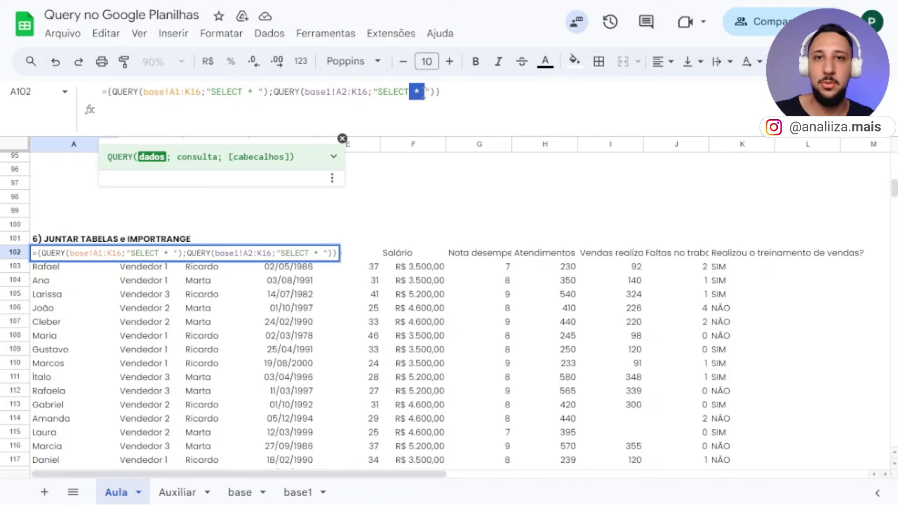
left_click(373, 91)
key("Escape")
- Re-enter the stacked QUERY formula in A102
scroll(84, 361, "down", 2)
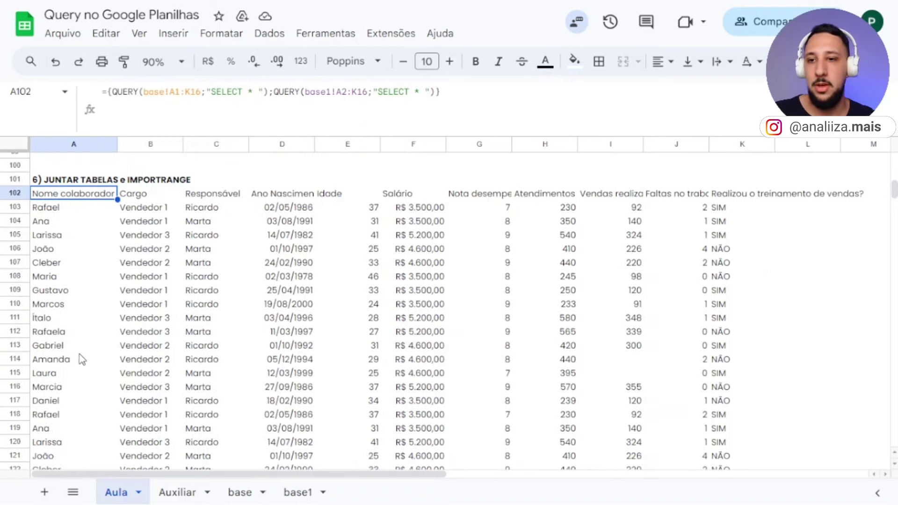
scroll(83, 325, "down", 2)
scroll(84, 322, "down", 3)
scroll(64, 425, "up", 3)
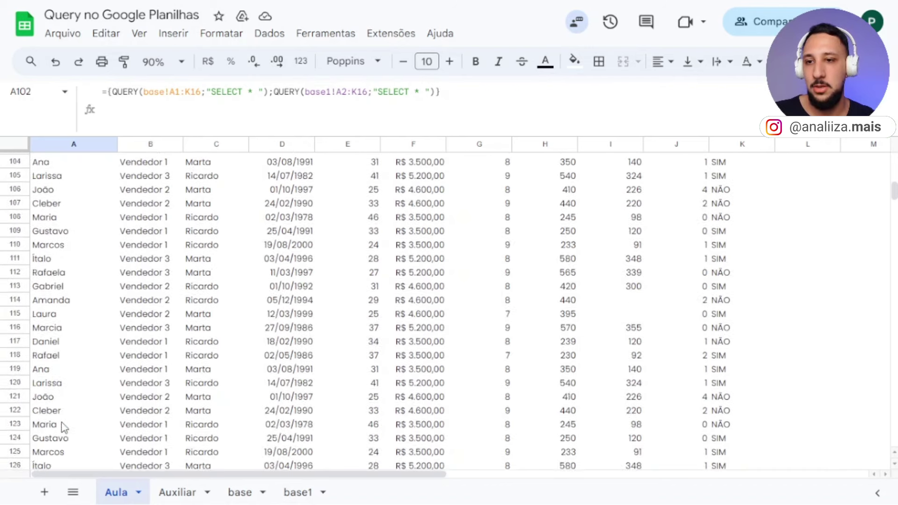
scroll(65, 375, "up", 3)
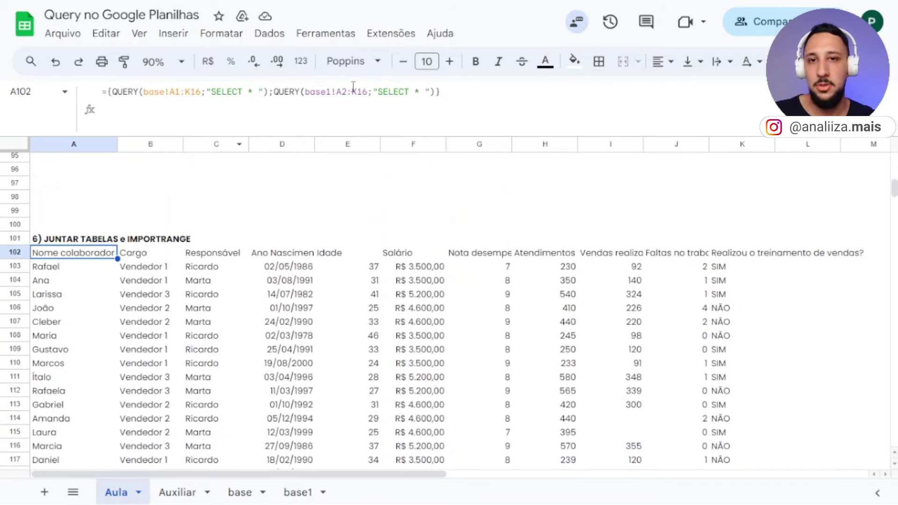
left_click(352, 92)
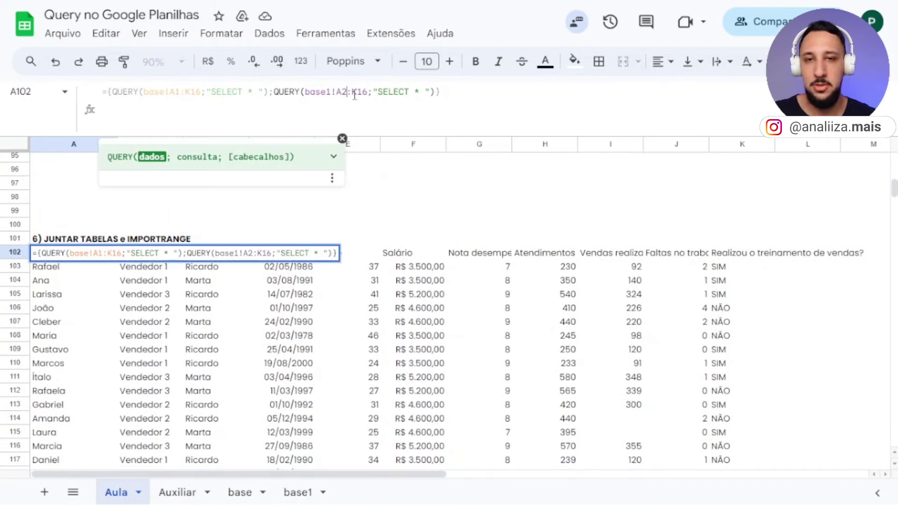
type("1")
key("Return")
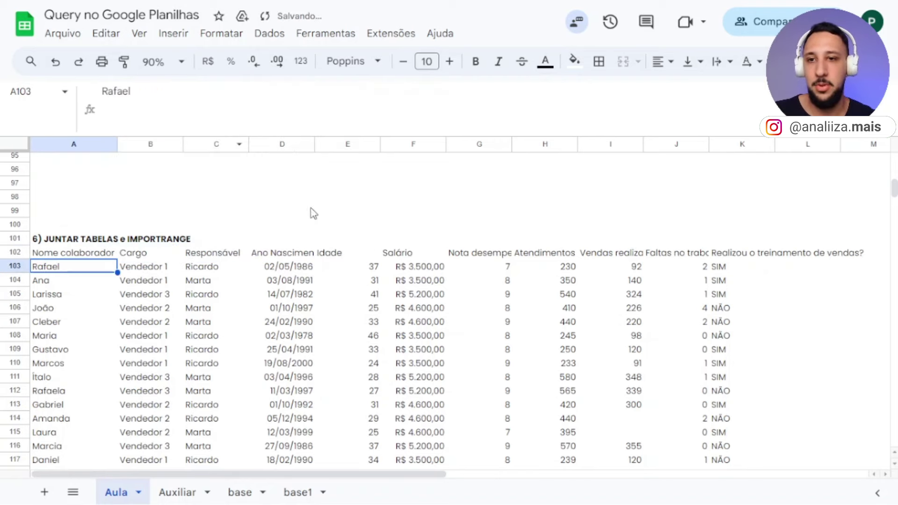
- Inspect the repeated header at row 118 and the stacked base1 names, then commit A102 with base1!A2:K16
scroll(311, 211, "down", 2)
scroll(297, 237, "down", 1)
left_click(15, 359)
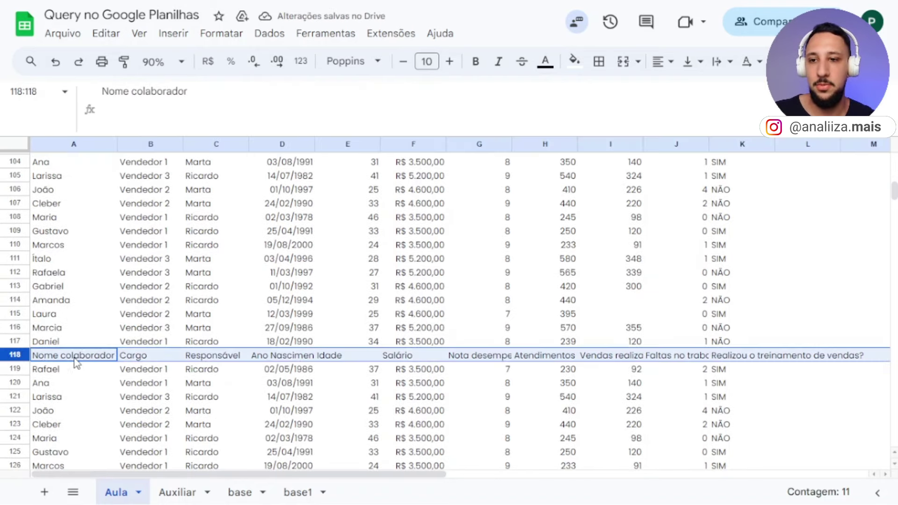
scroll(143, 334, "down", 1)
scroll(143, 335, "down", 1)
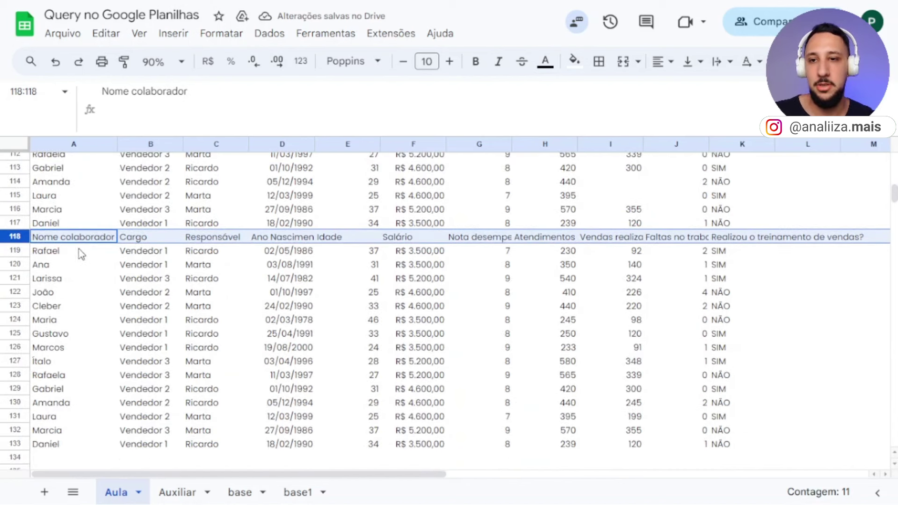
left_click_drag(74, 237, 64, 444)
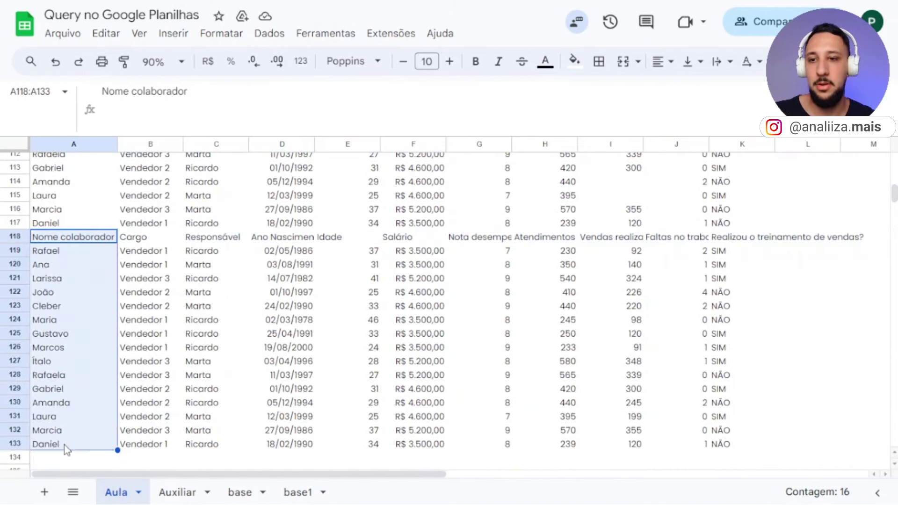
left_click_drag(80, 237, 63, 445)
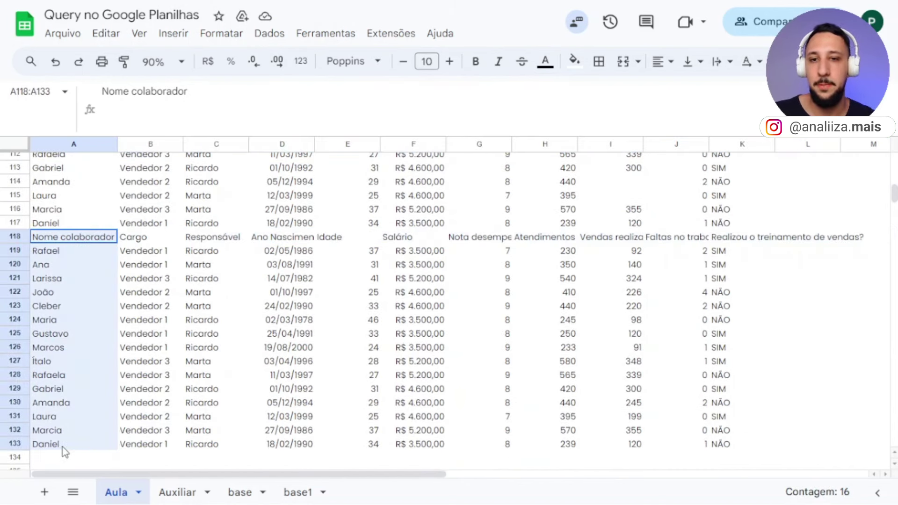
scroll(64, 328, "up", 1)
scroll(63, 315, "up", 5)
left_click(64, 310)
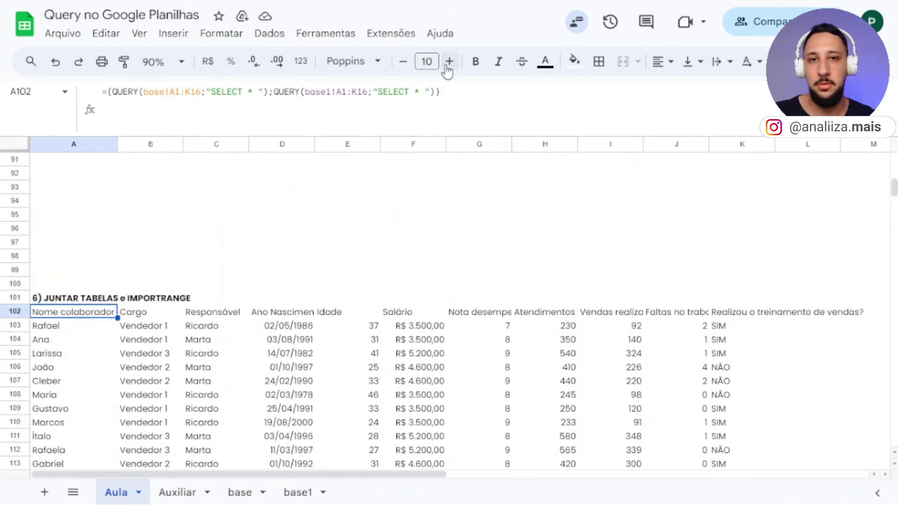
left_click(345, 92)
type("2")
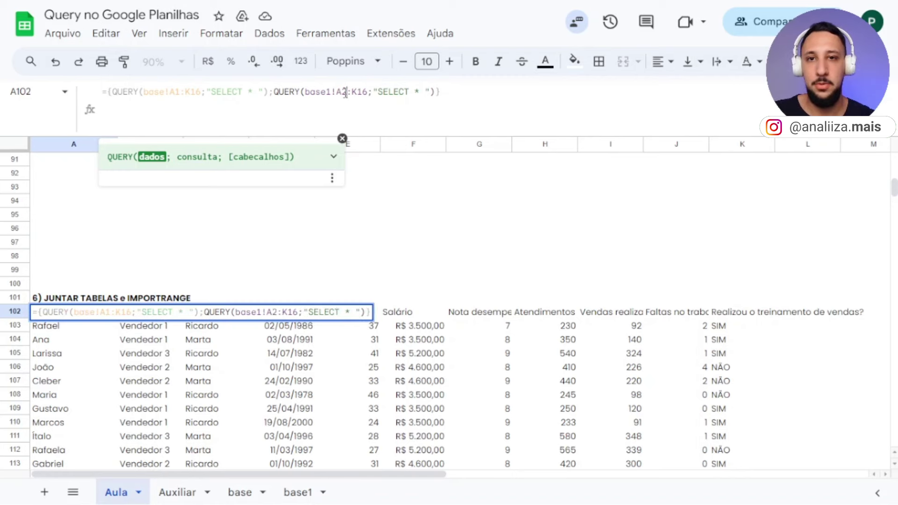
key("Return")
left_click(73, 313)
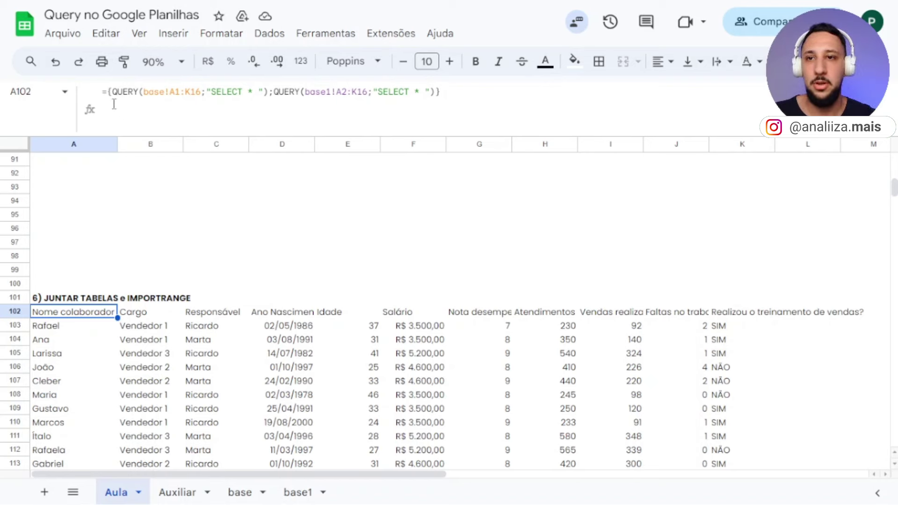
left_click(106, 91)
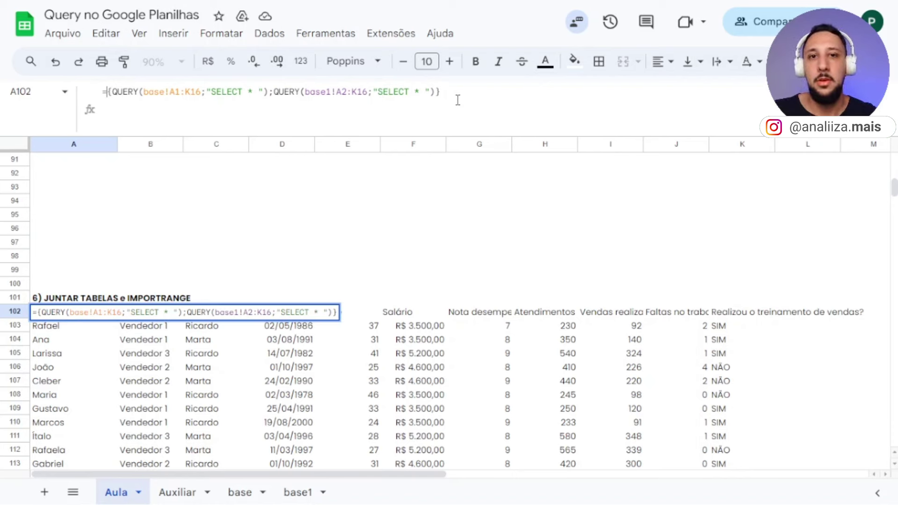
key("Escape")
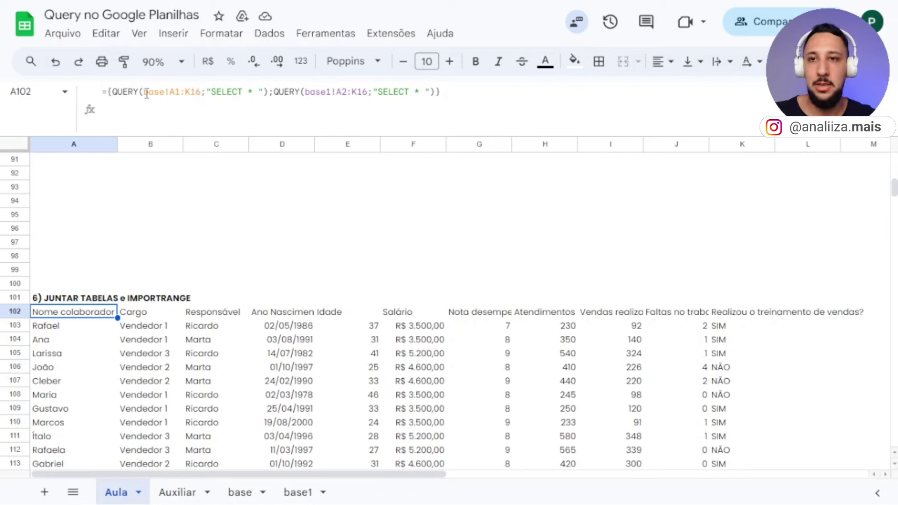
left_click_drag(143, 91, 202, 92)
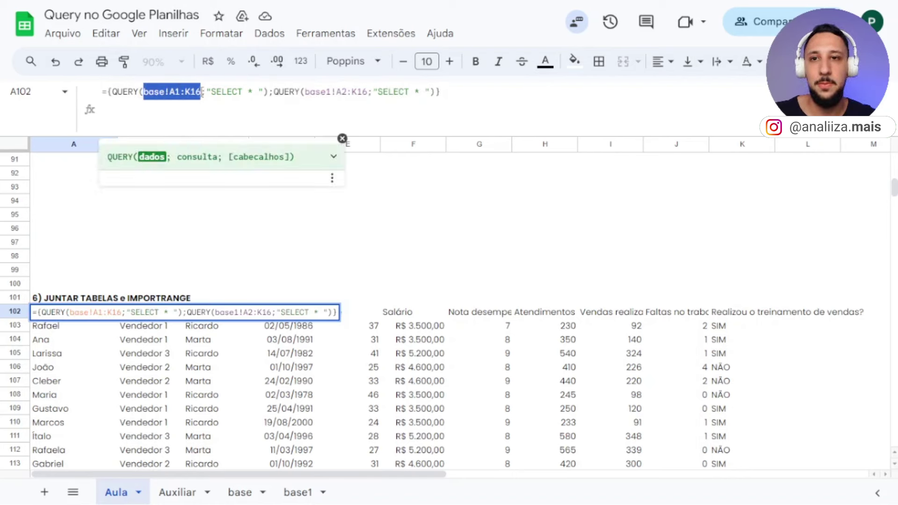
left_click(205, 99)
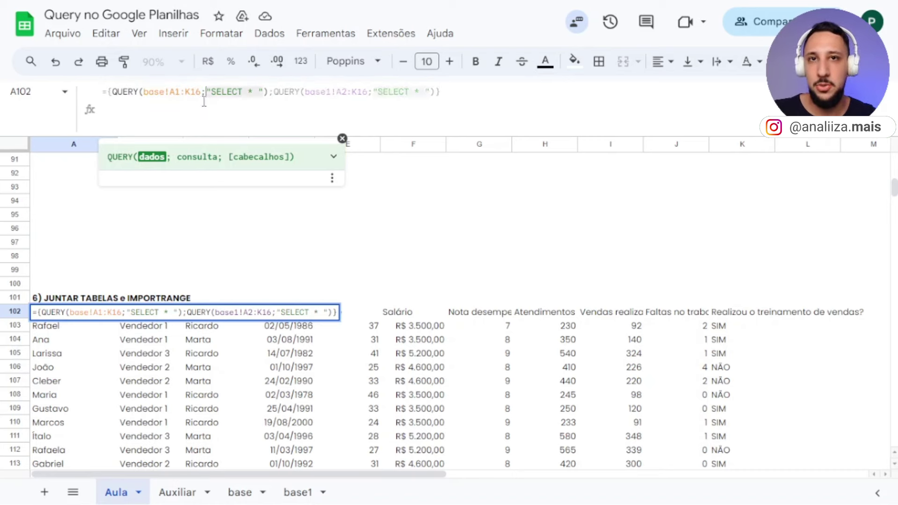
key("Escape")
left_click(202, 189)
- Enter =importrange() in C93, which returns #N/A, then highlight base!A1:K16 in A102's formula
type("=i")
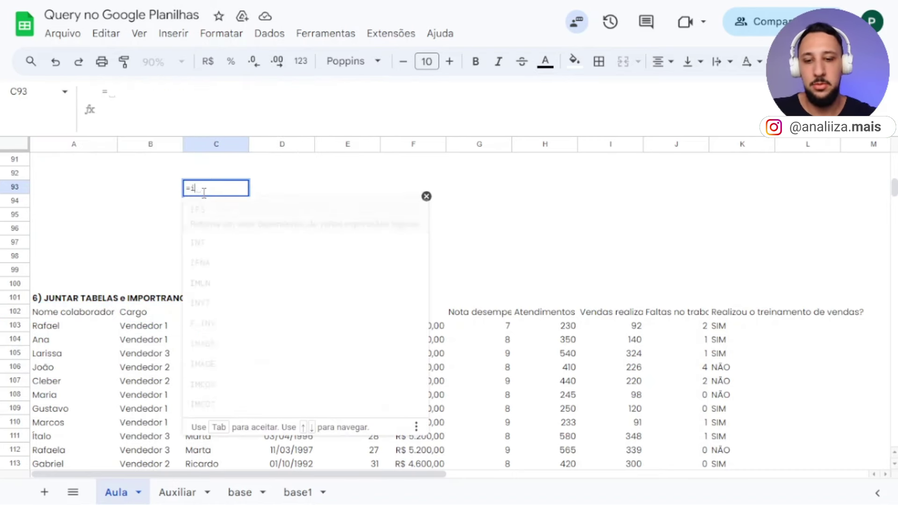
type("mporto")
key("BackSpace")
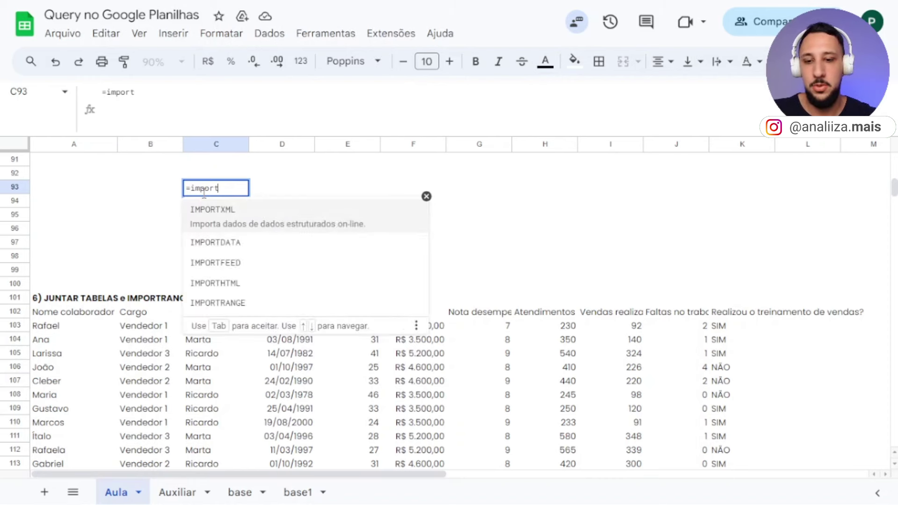
type("range(")
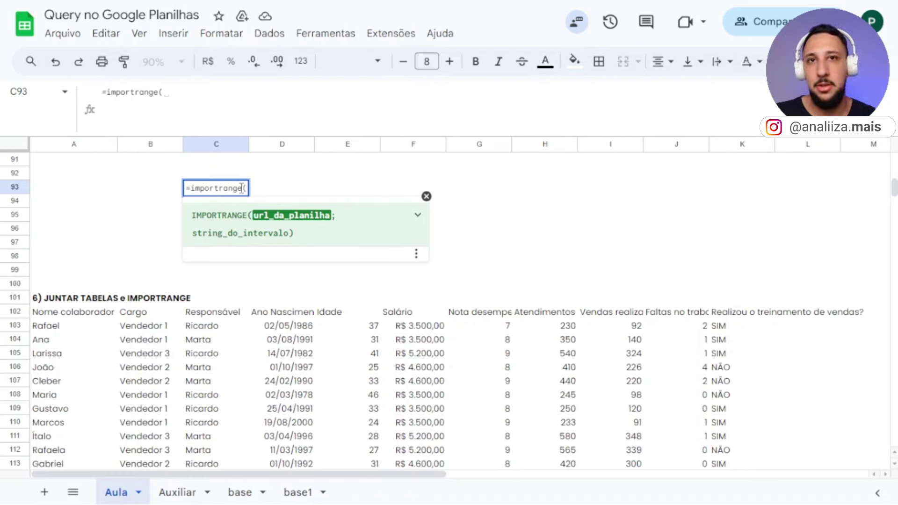
left_click(216, 188)
left_click(274, 189)
left_click(77, 312)
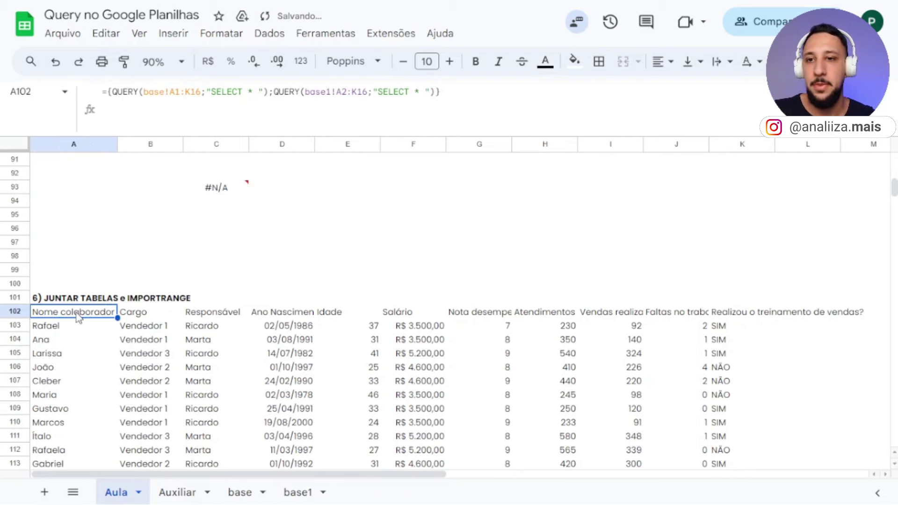
left_click_drag(144, 91, 201, 91)
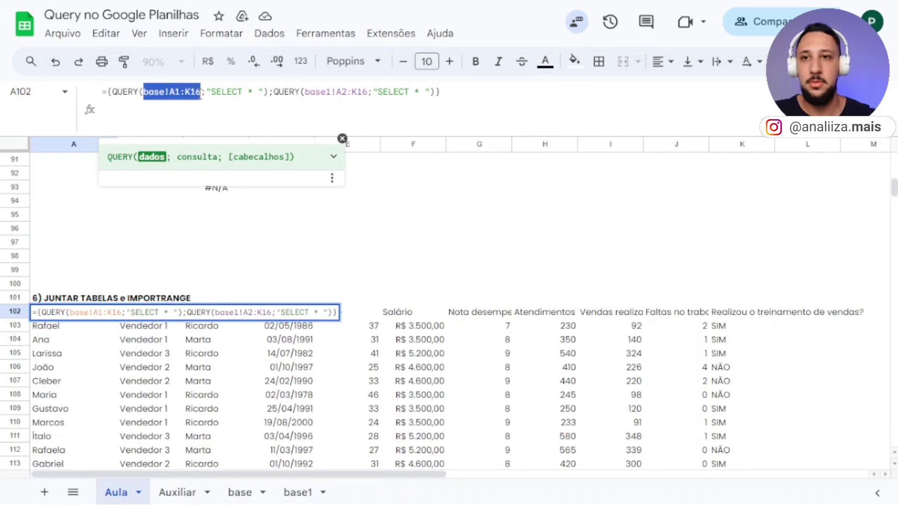
- Append three more copies of QUERY(base1!A2:K16;"SELECT * ") to the A102 array, separated by semicolons
left_click(211, 92)
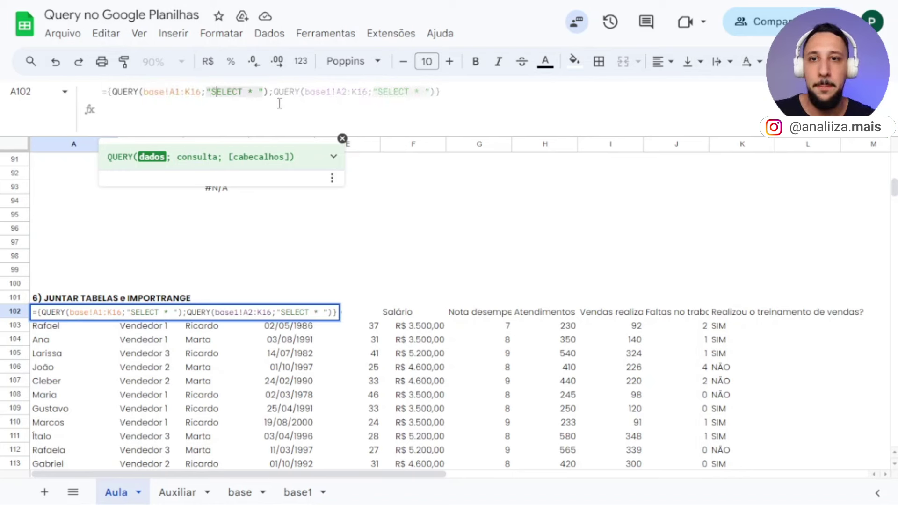
left_click_drag(274, 92, 435, 92)
key("ctrl+c")
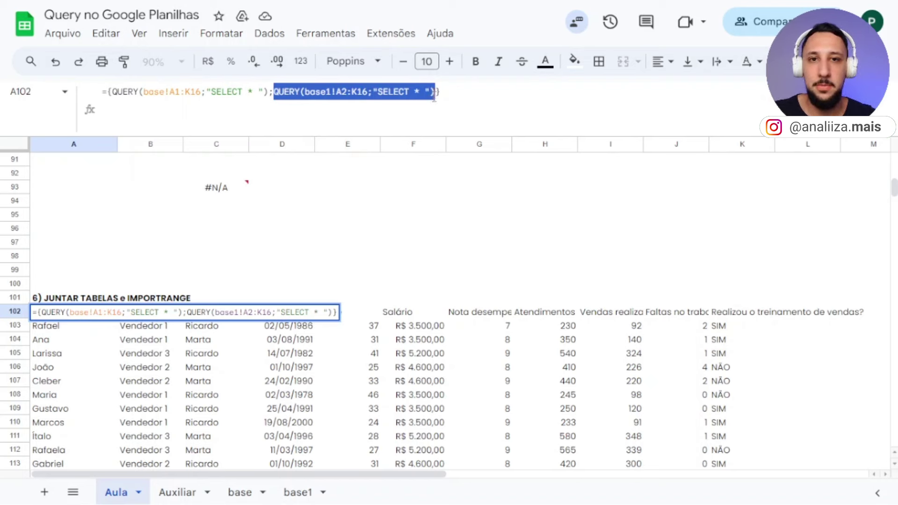
left_click(434, 94)
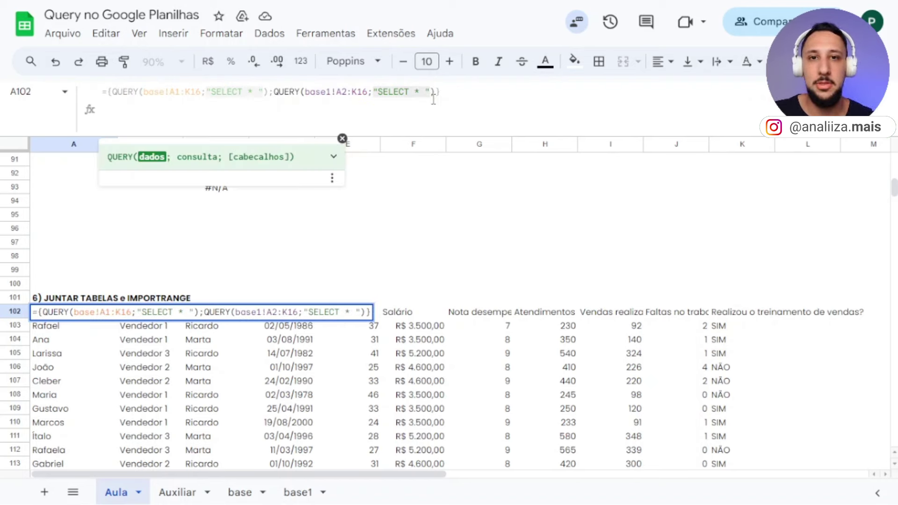
type(";")
key("ctrl+v")
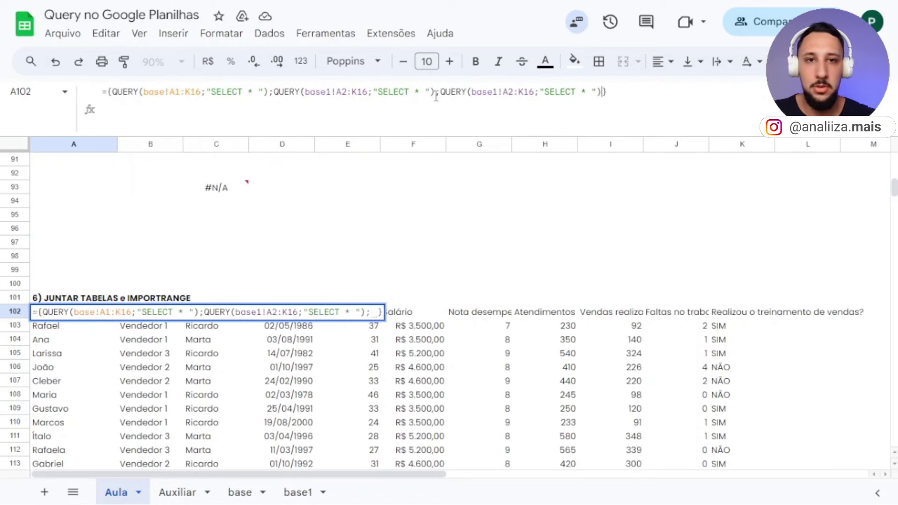
type(";")
key("ctrl+v")
type(";")
key("ctrl+v")
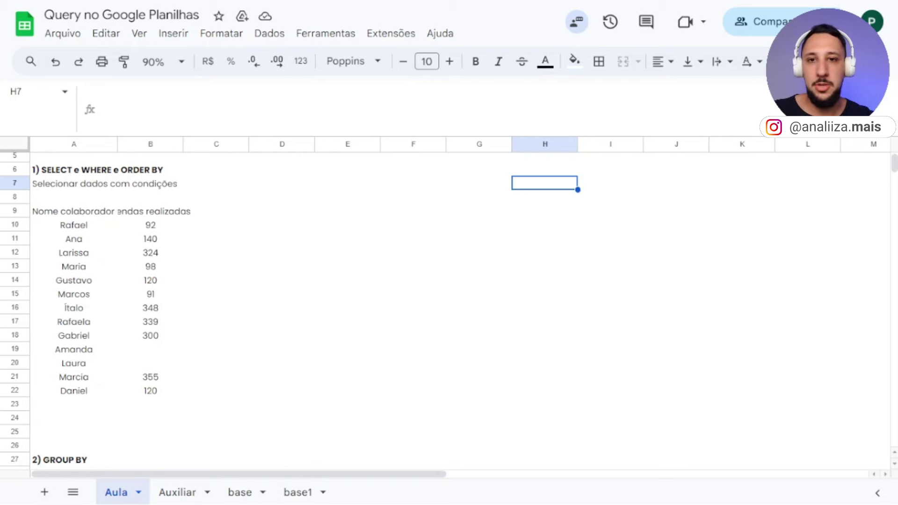
left_click(401, 237)
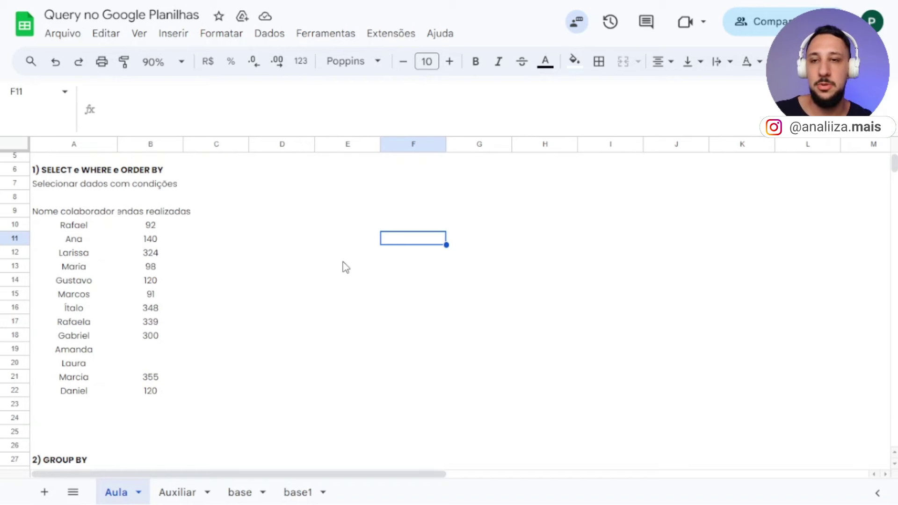
left_click(283, 196)
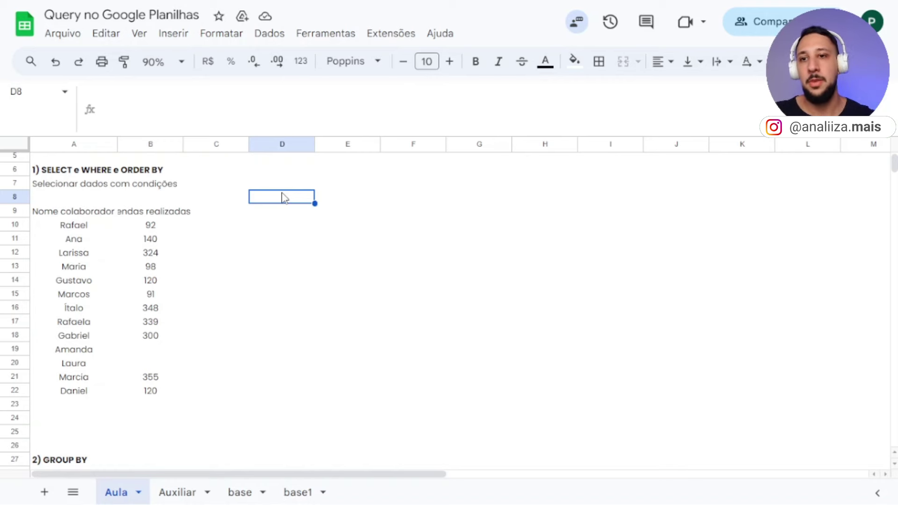
left_click(87, 214)
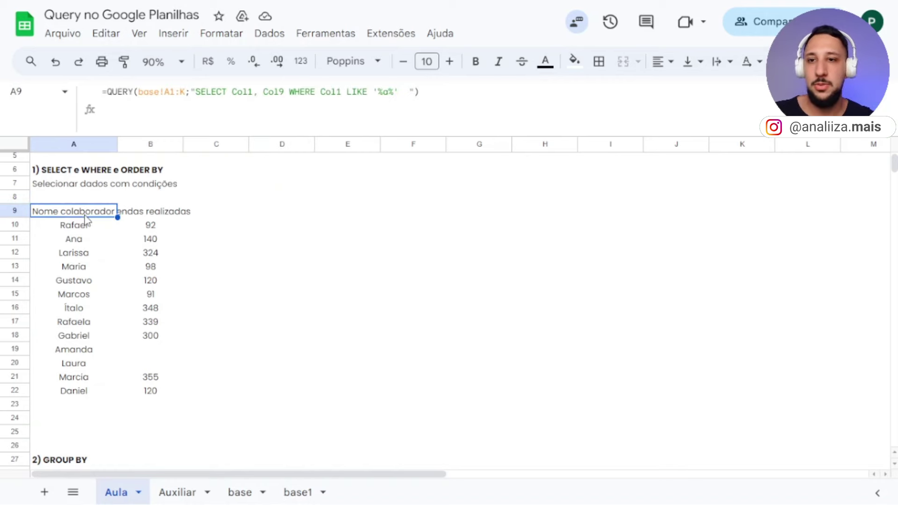
left_click(240, 492)
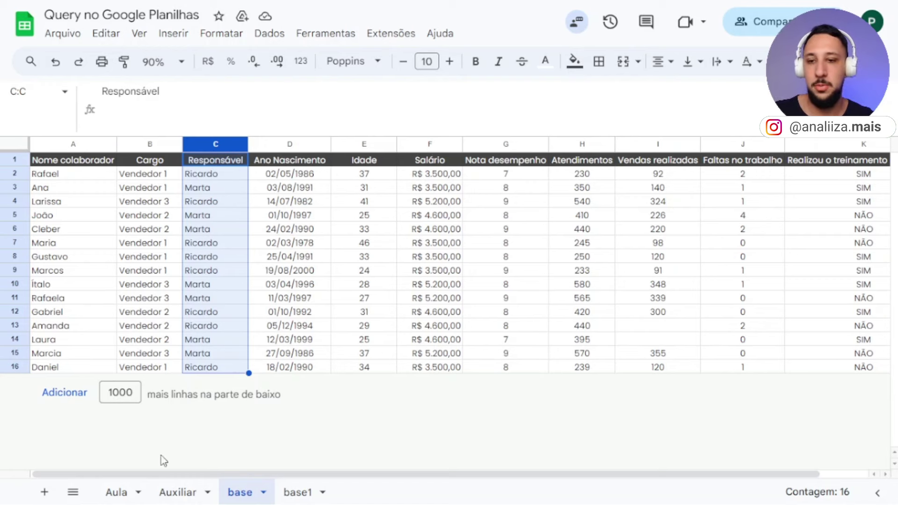
left_click(116, 492)
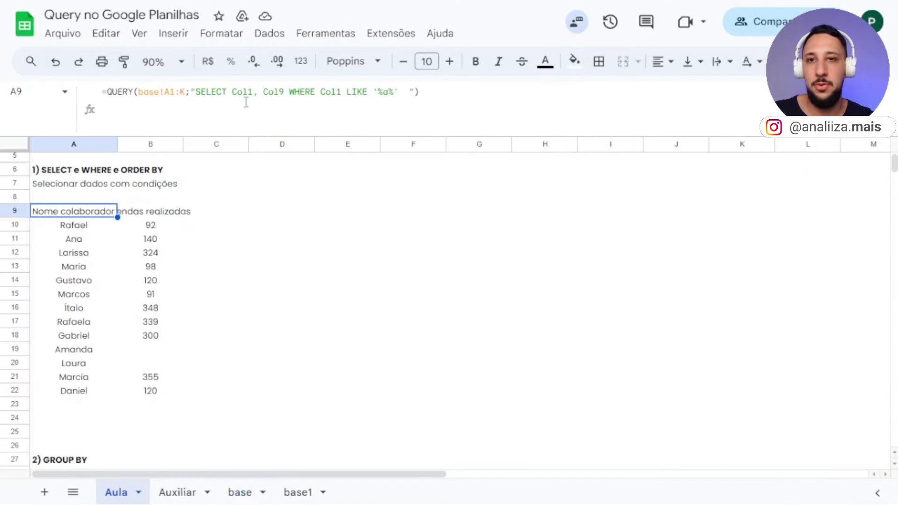
left_click(245, 92)
left_click_drag(254, 93, 285, 93)
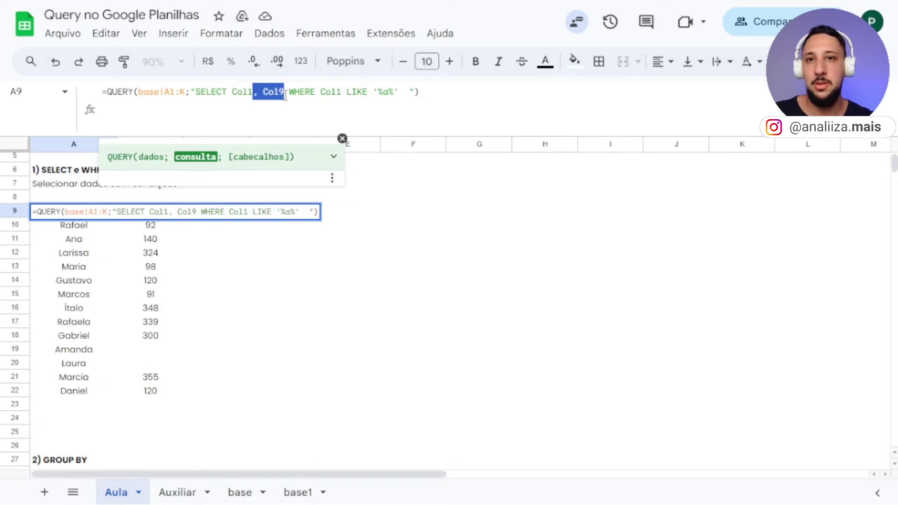
left_click(344, 238)
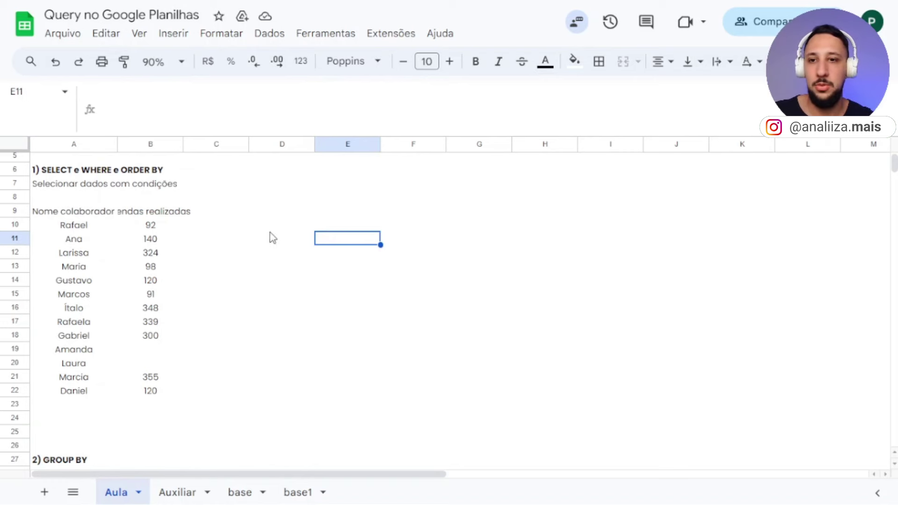
scroll(262, 241, "down", 3)
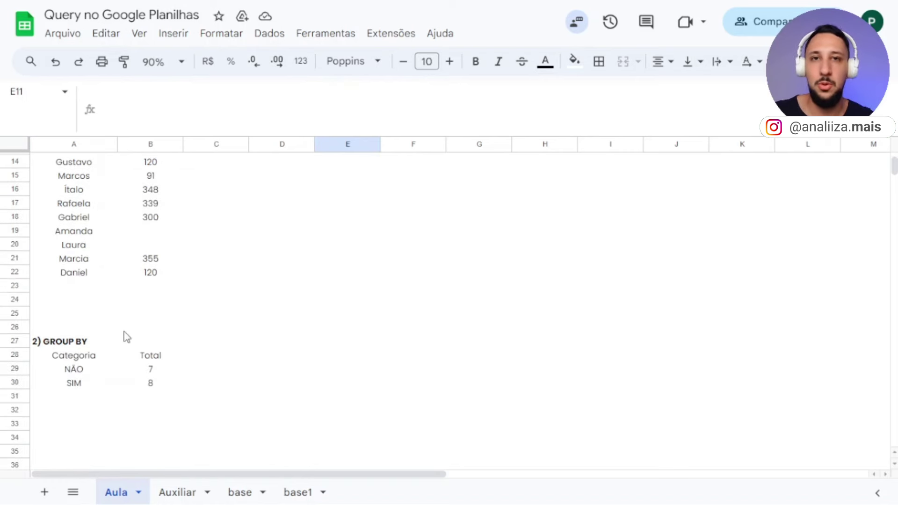
scroll(188, 317, "up", 1)
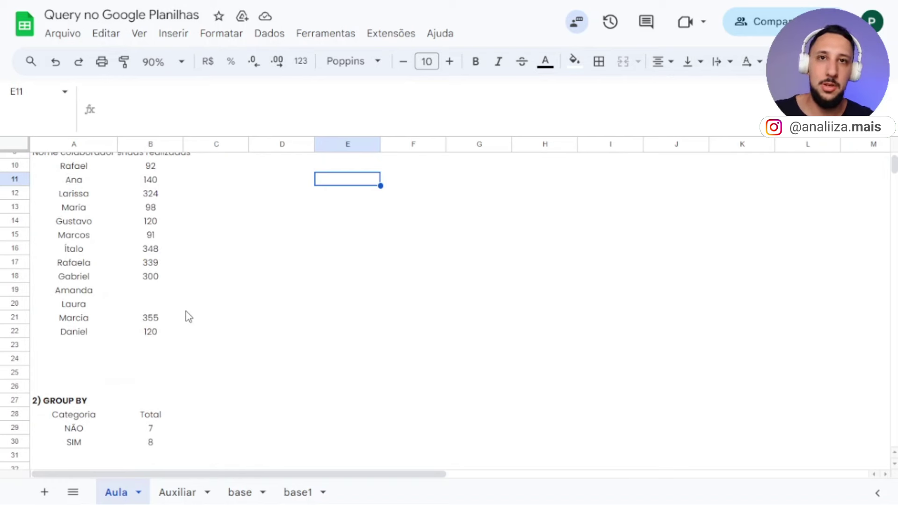
scroll(188, 317, "up", 3)
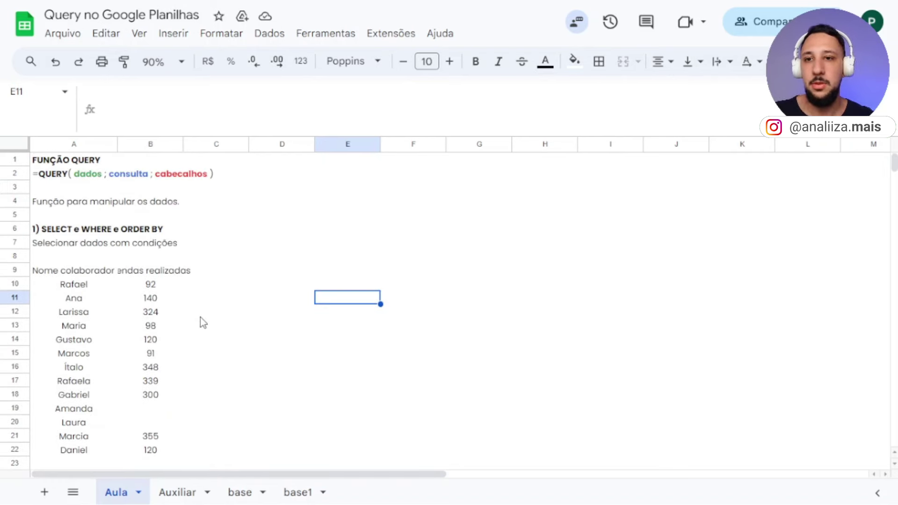